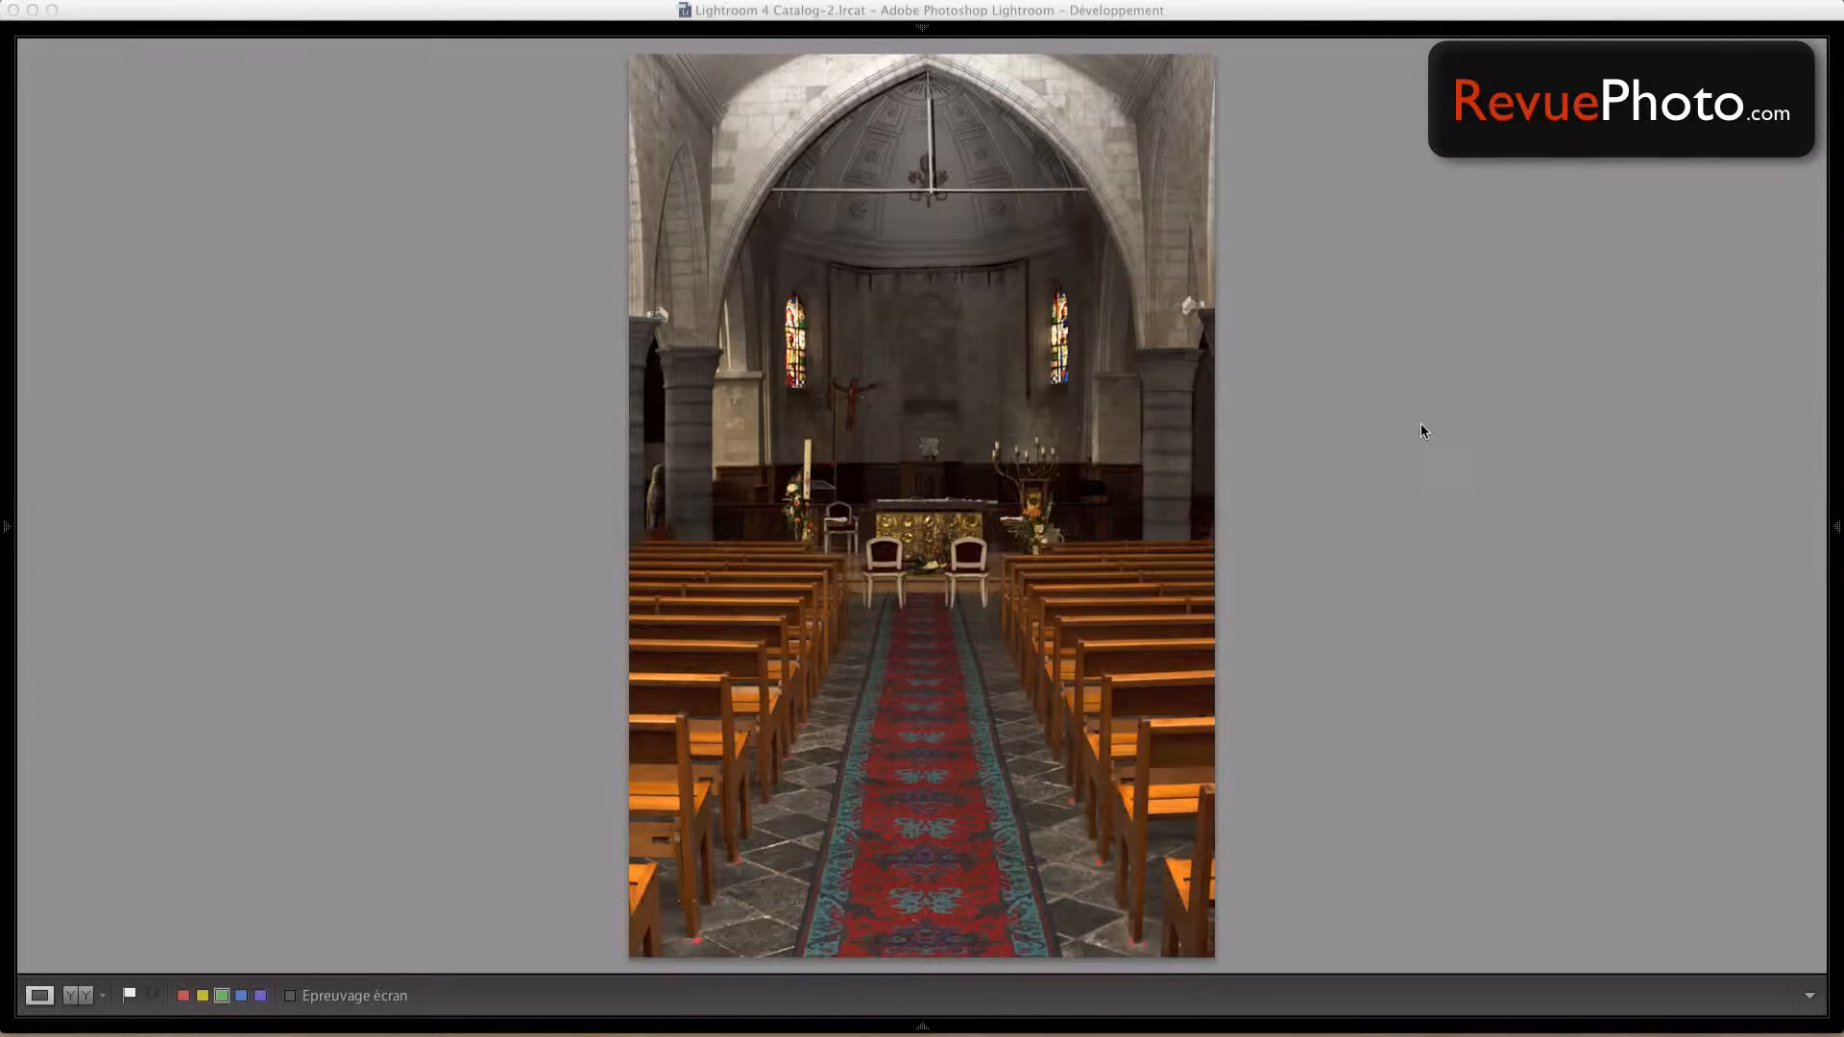
- Open the full export settings for the church photo and move the export dialog over the middle of the image
click(884, 343)
right_click(871, 376)
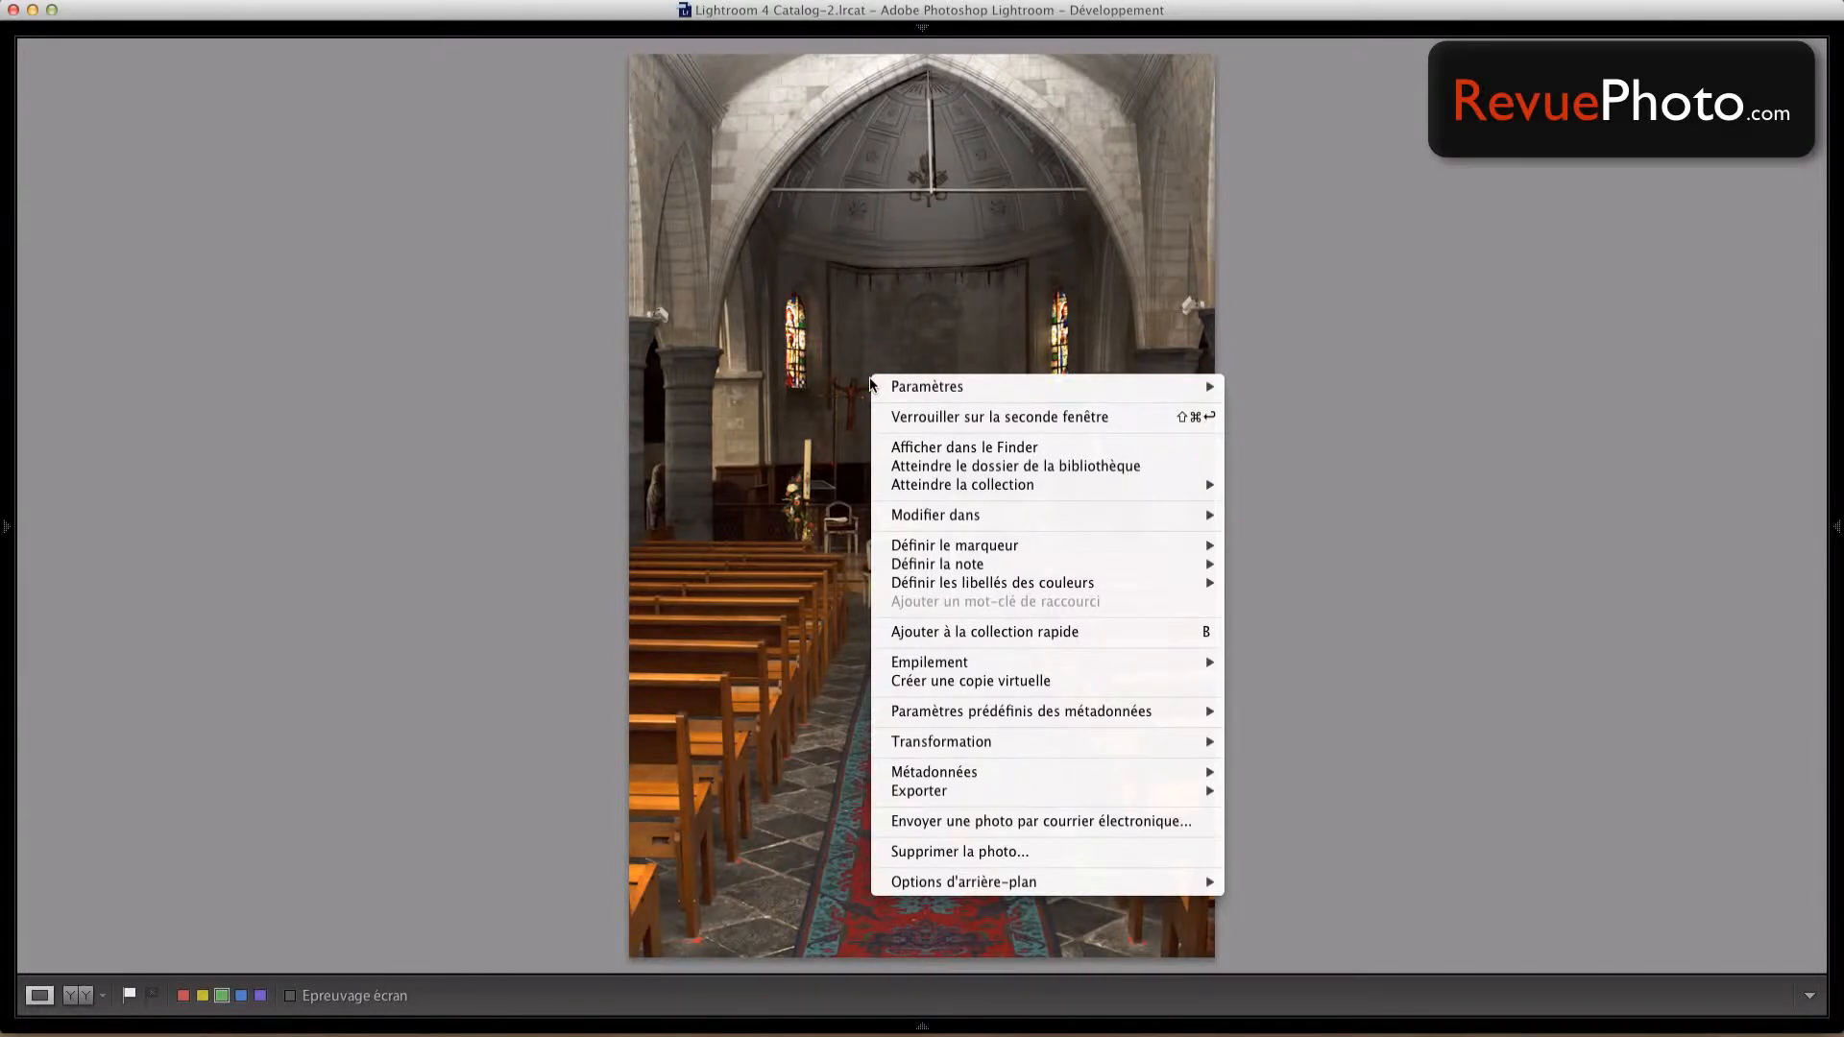
mouse_move(1024, 789)
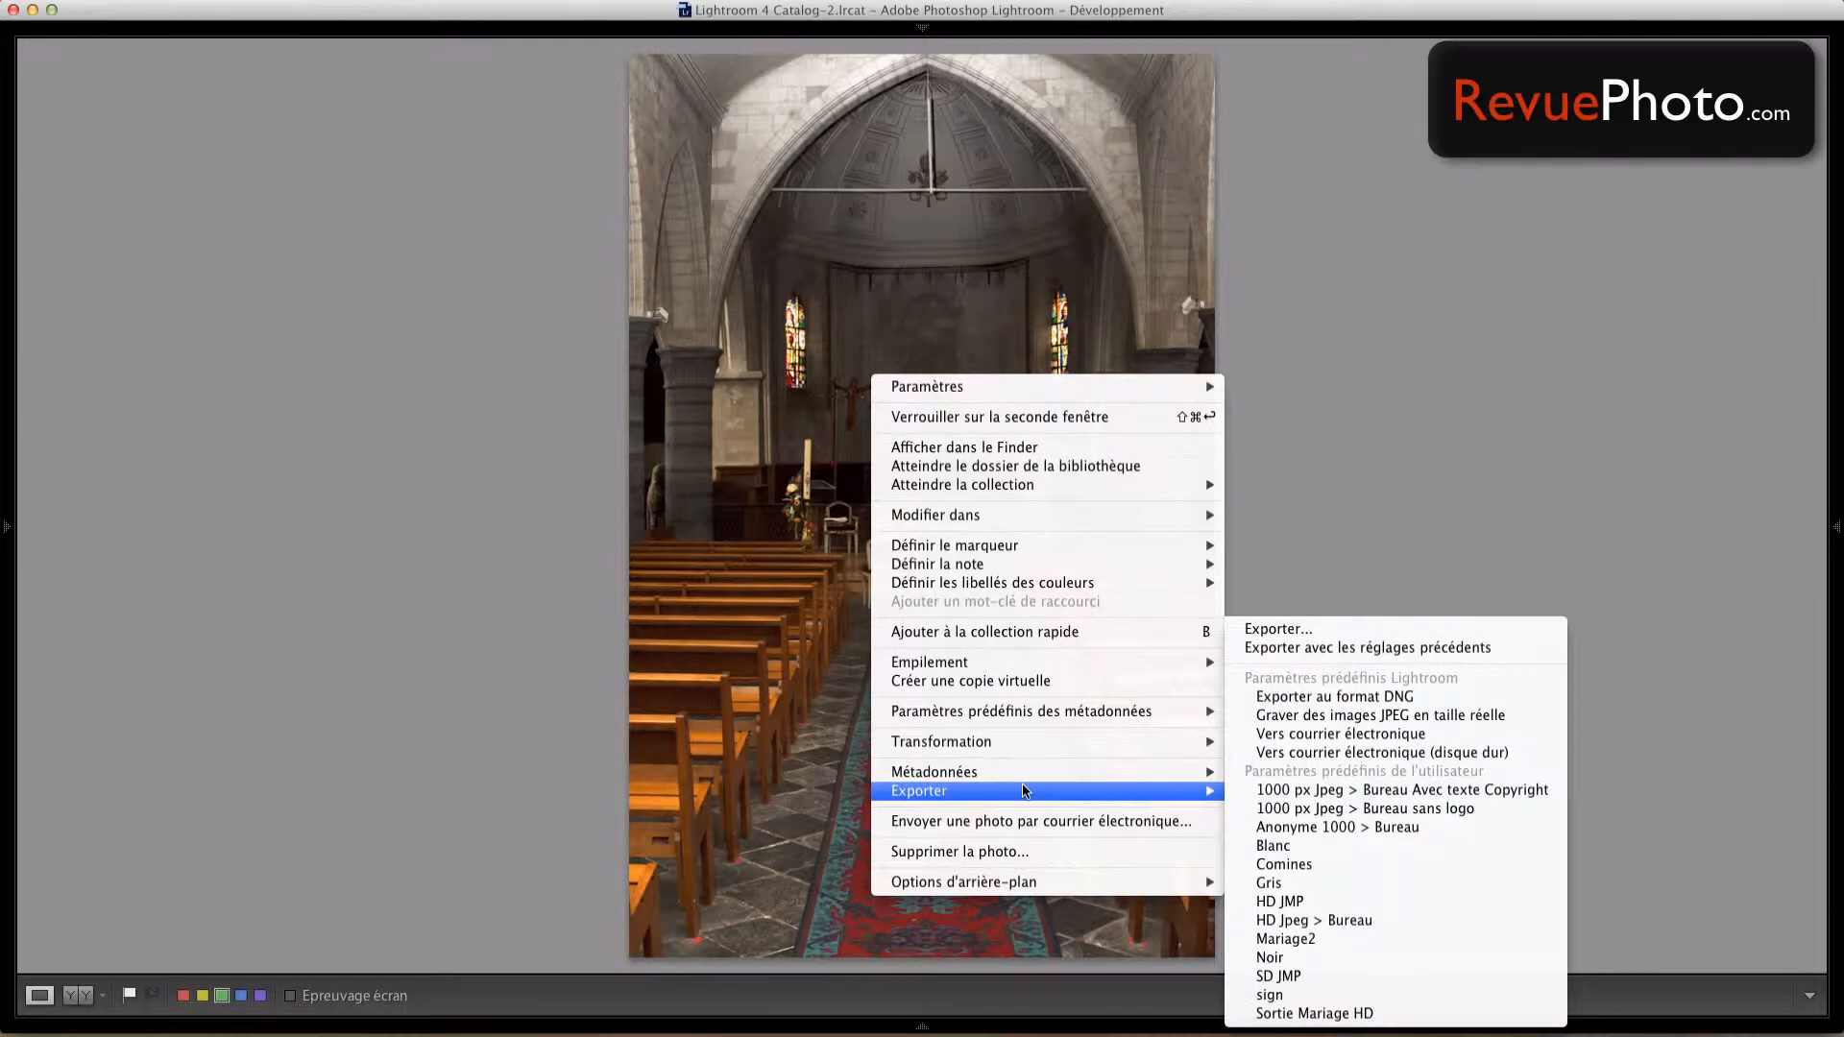
click(1310, 628)
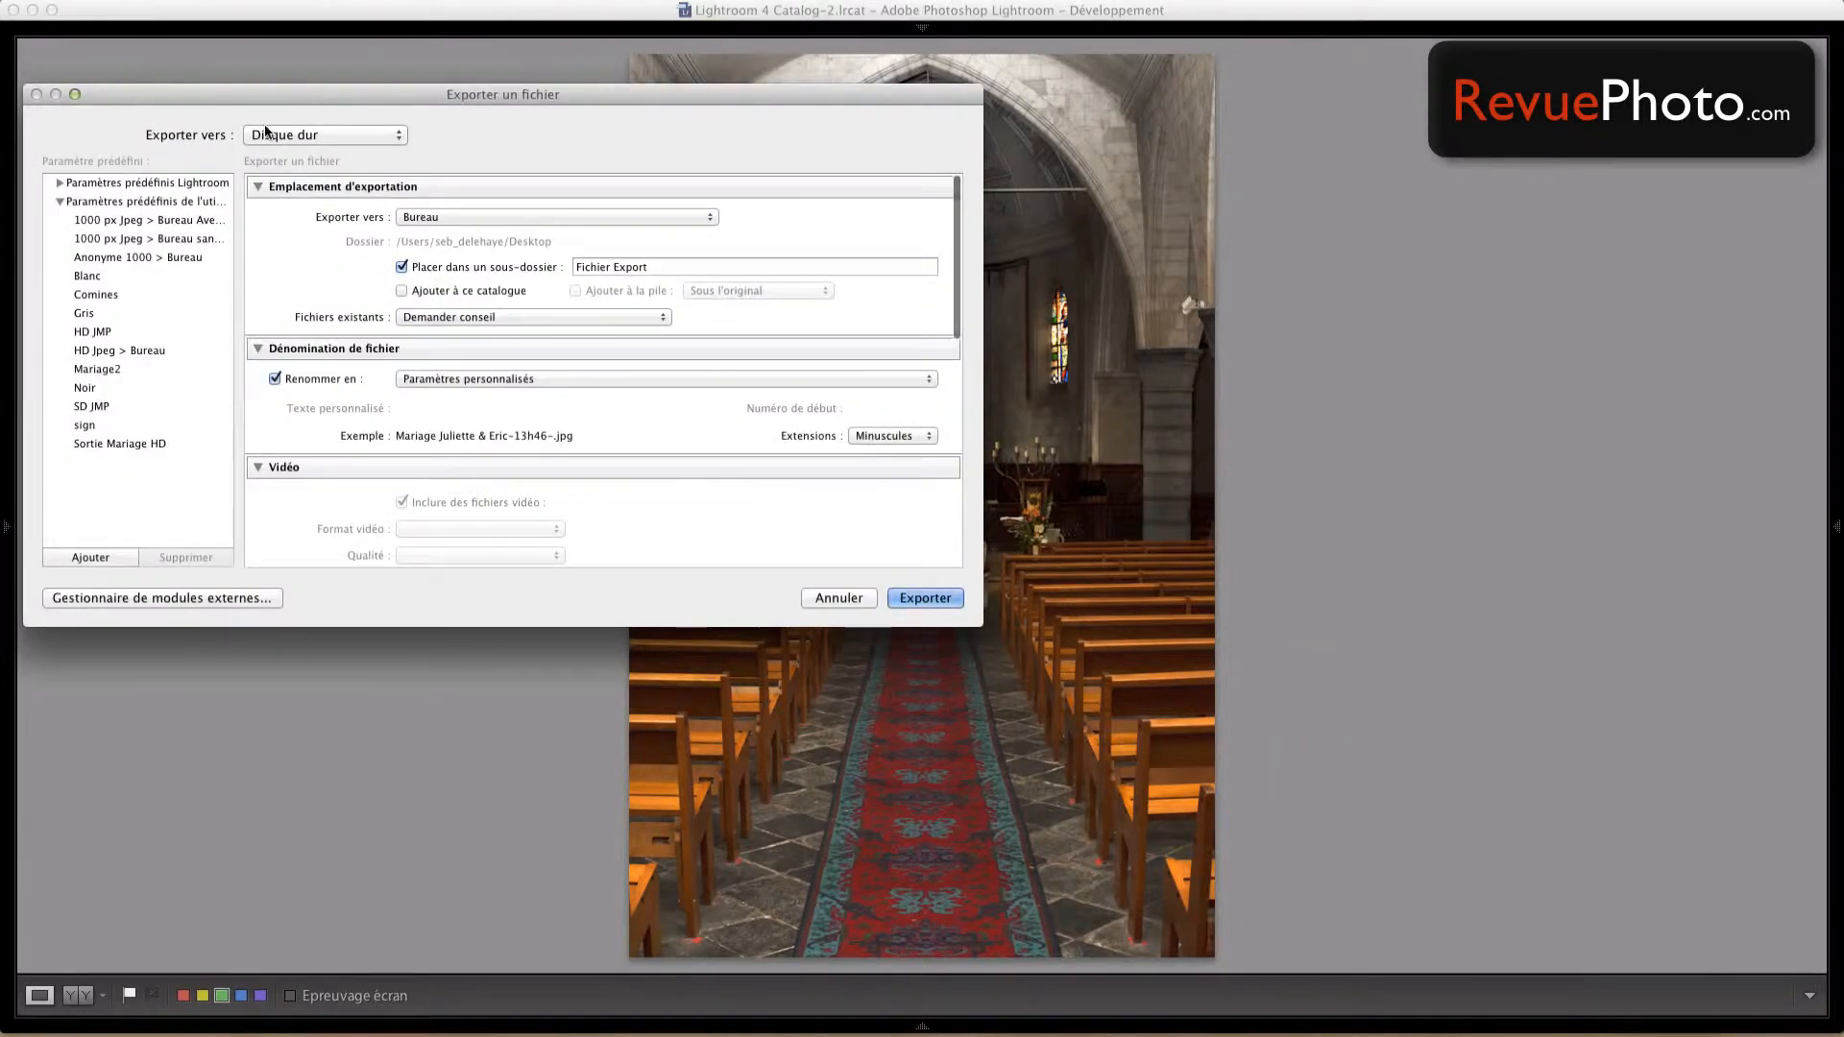
drag(239, 96, 517, 95)
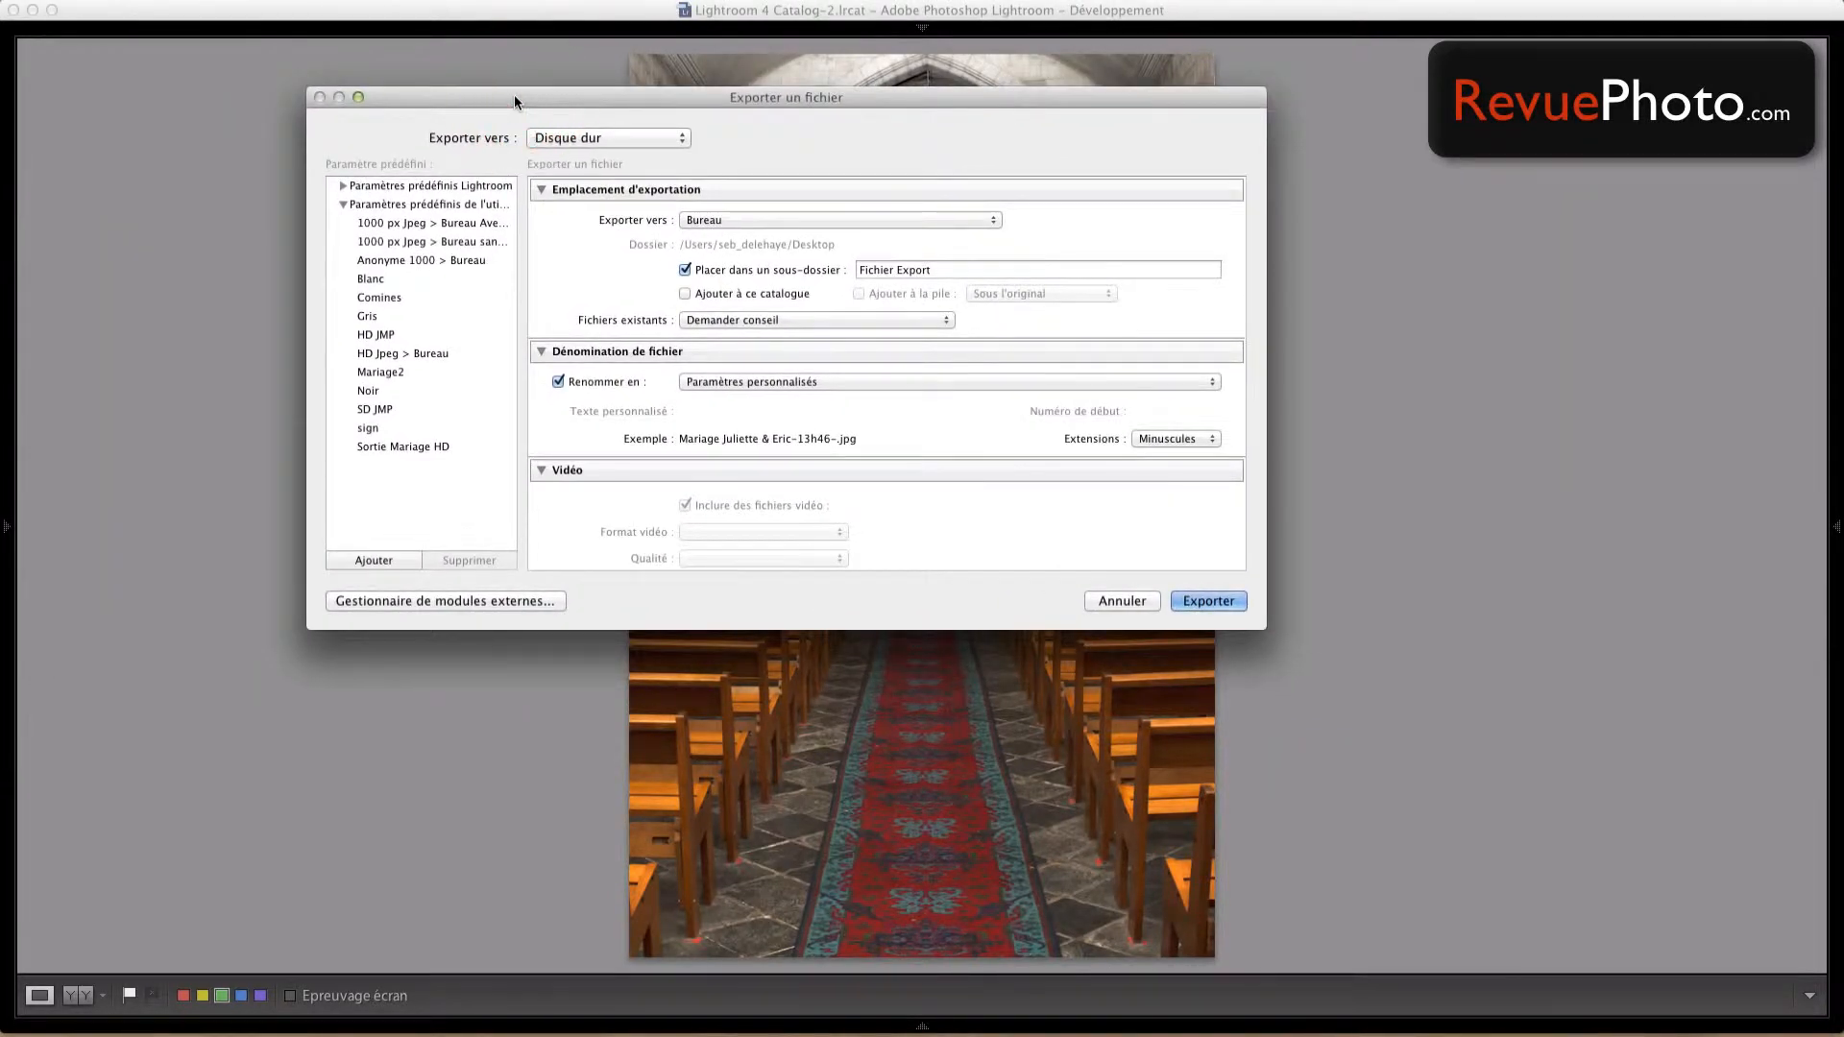
- Collapse the user presets and every export section except Emplacement d'exportation
click(343, 204)
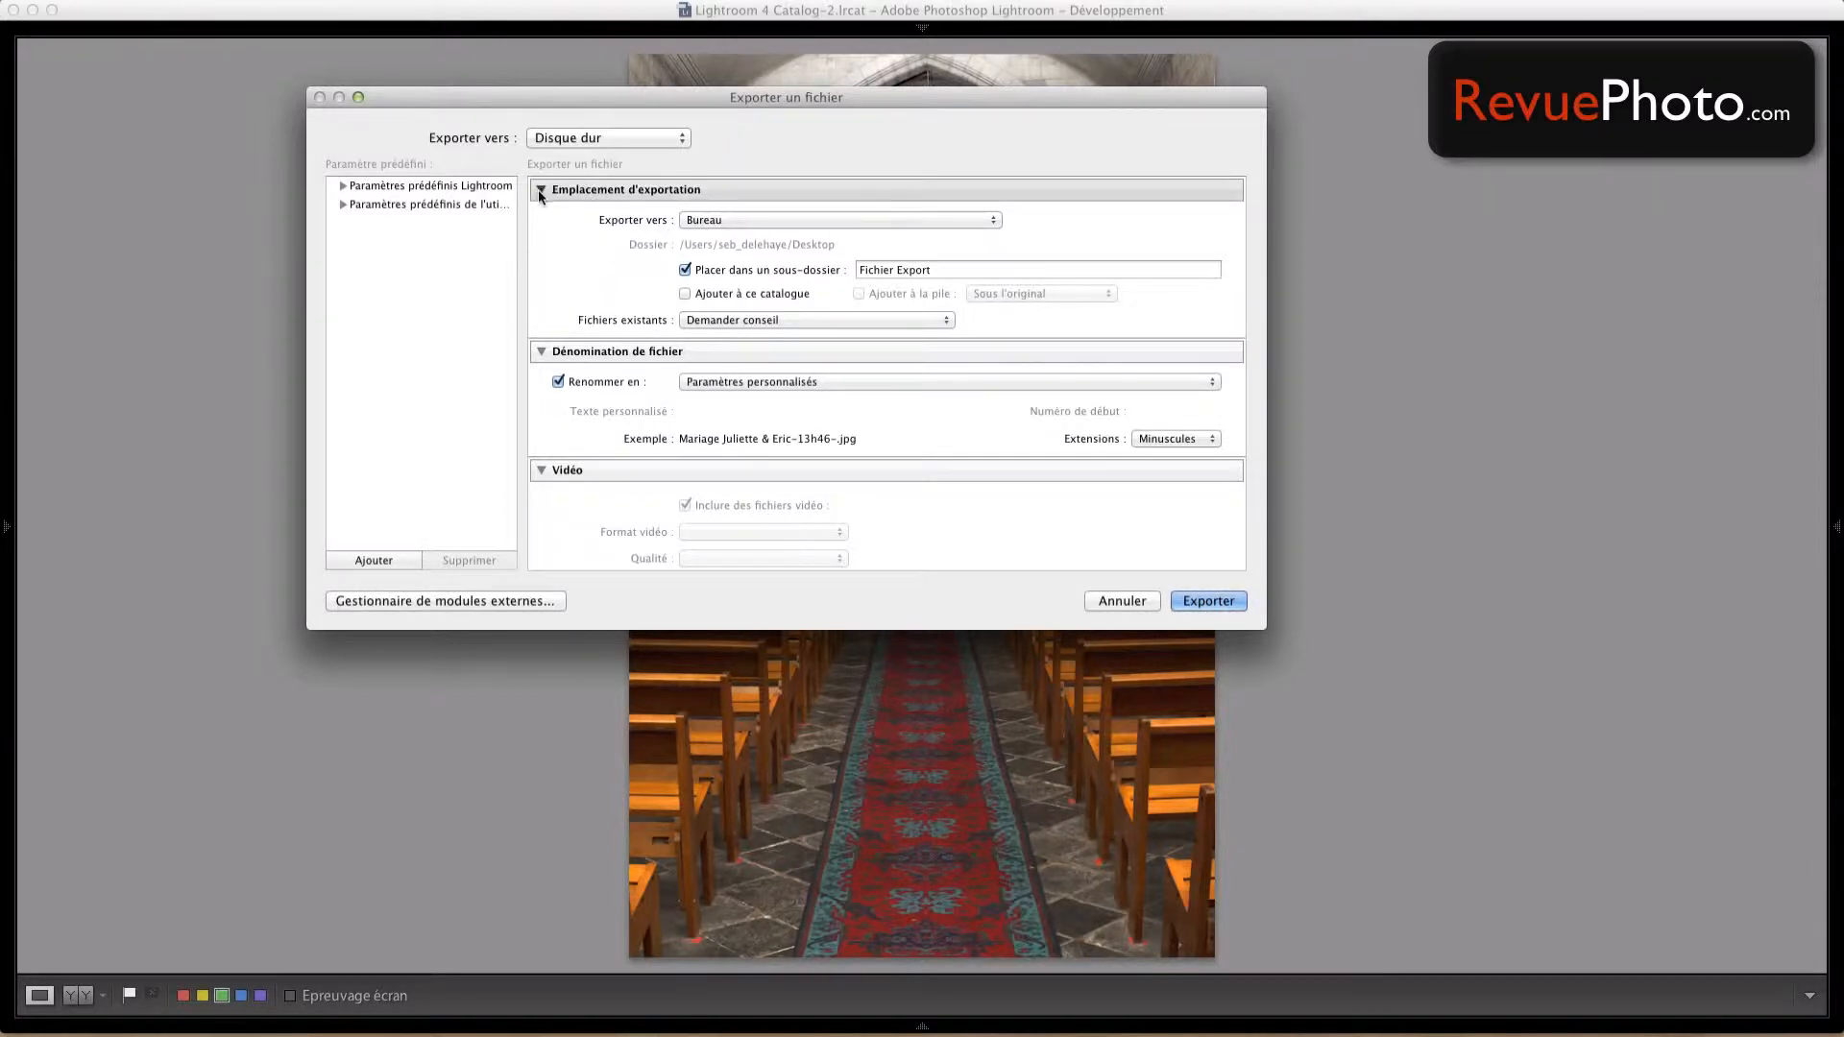
click(538, 353)
click(540, 379)
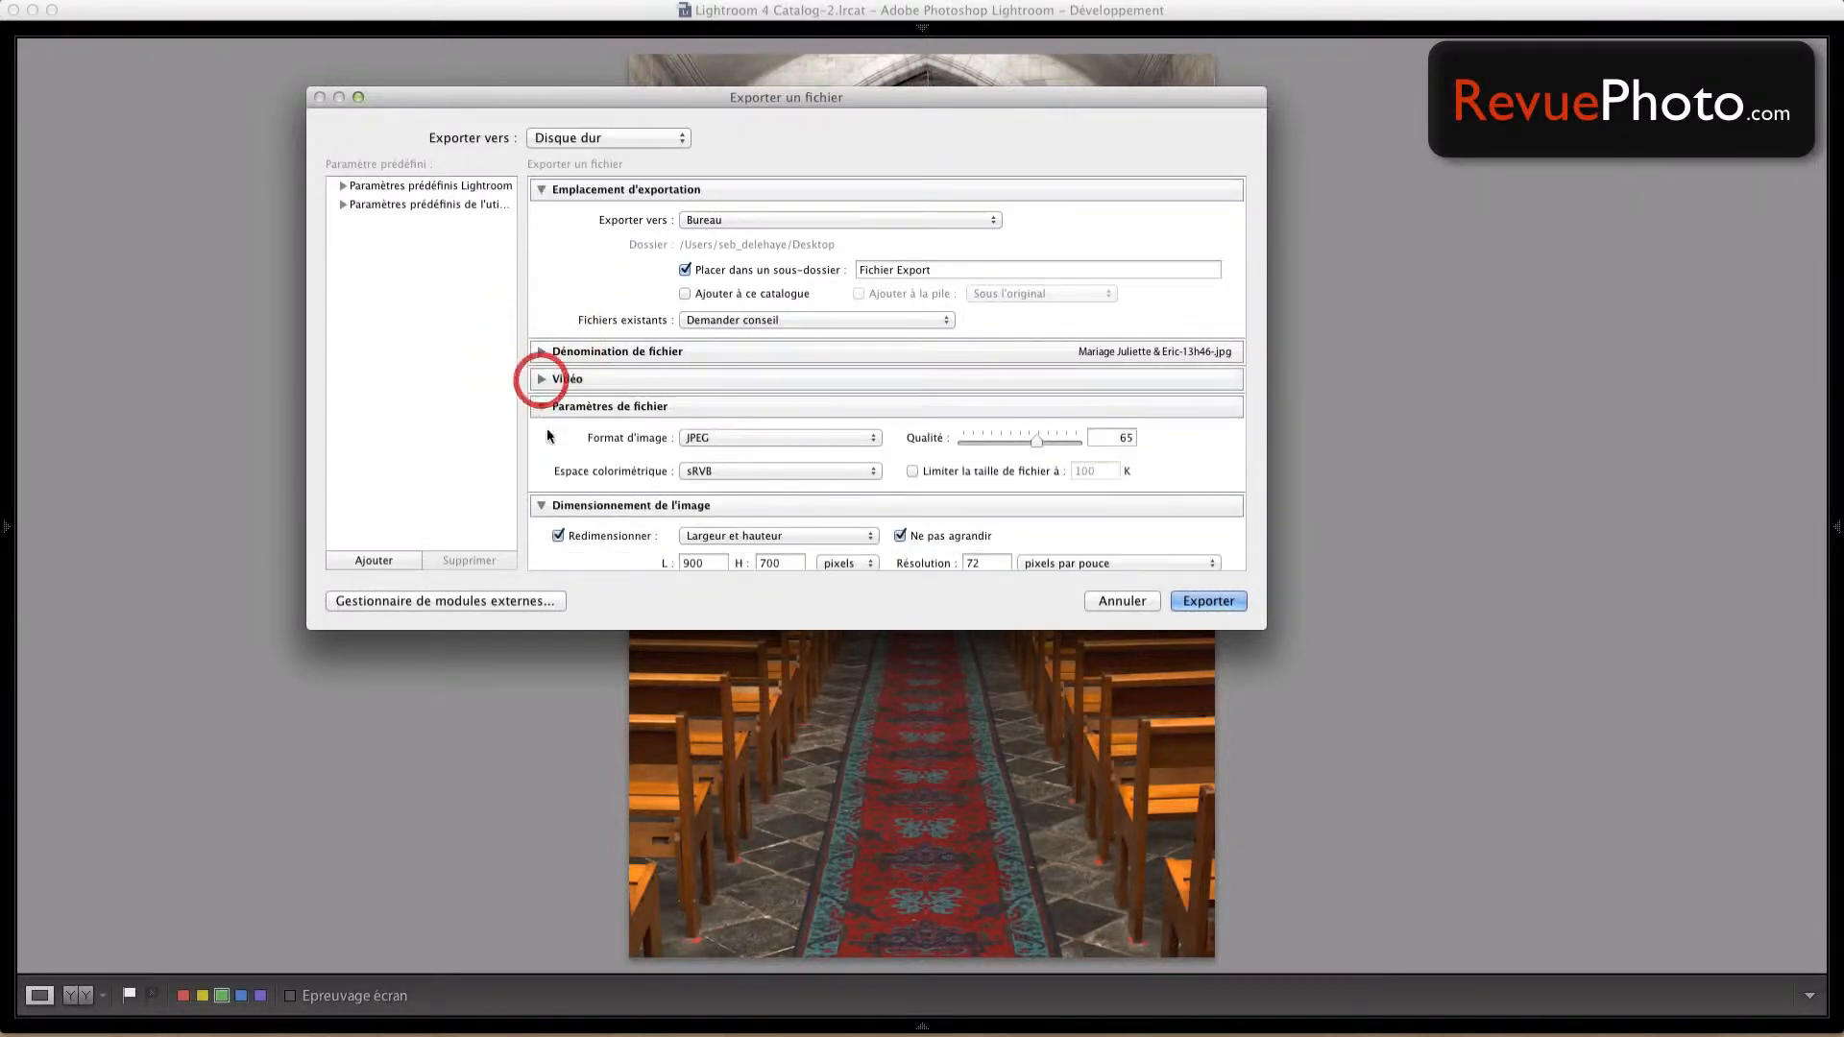
click(540, 406)
click(540, 434)
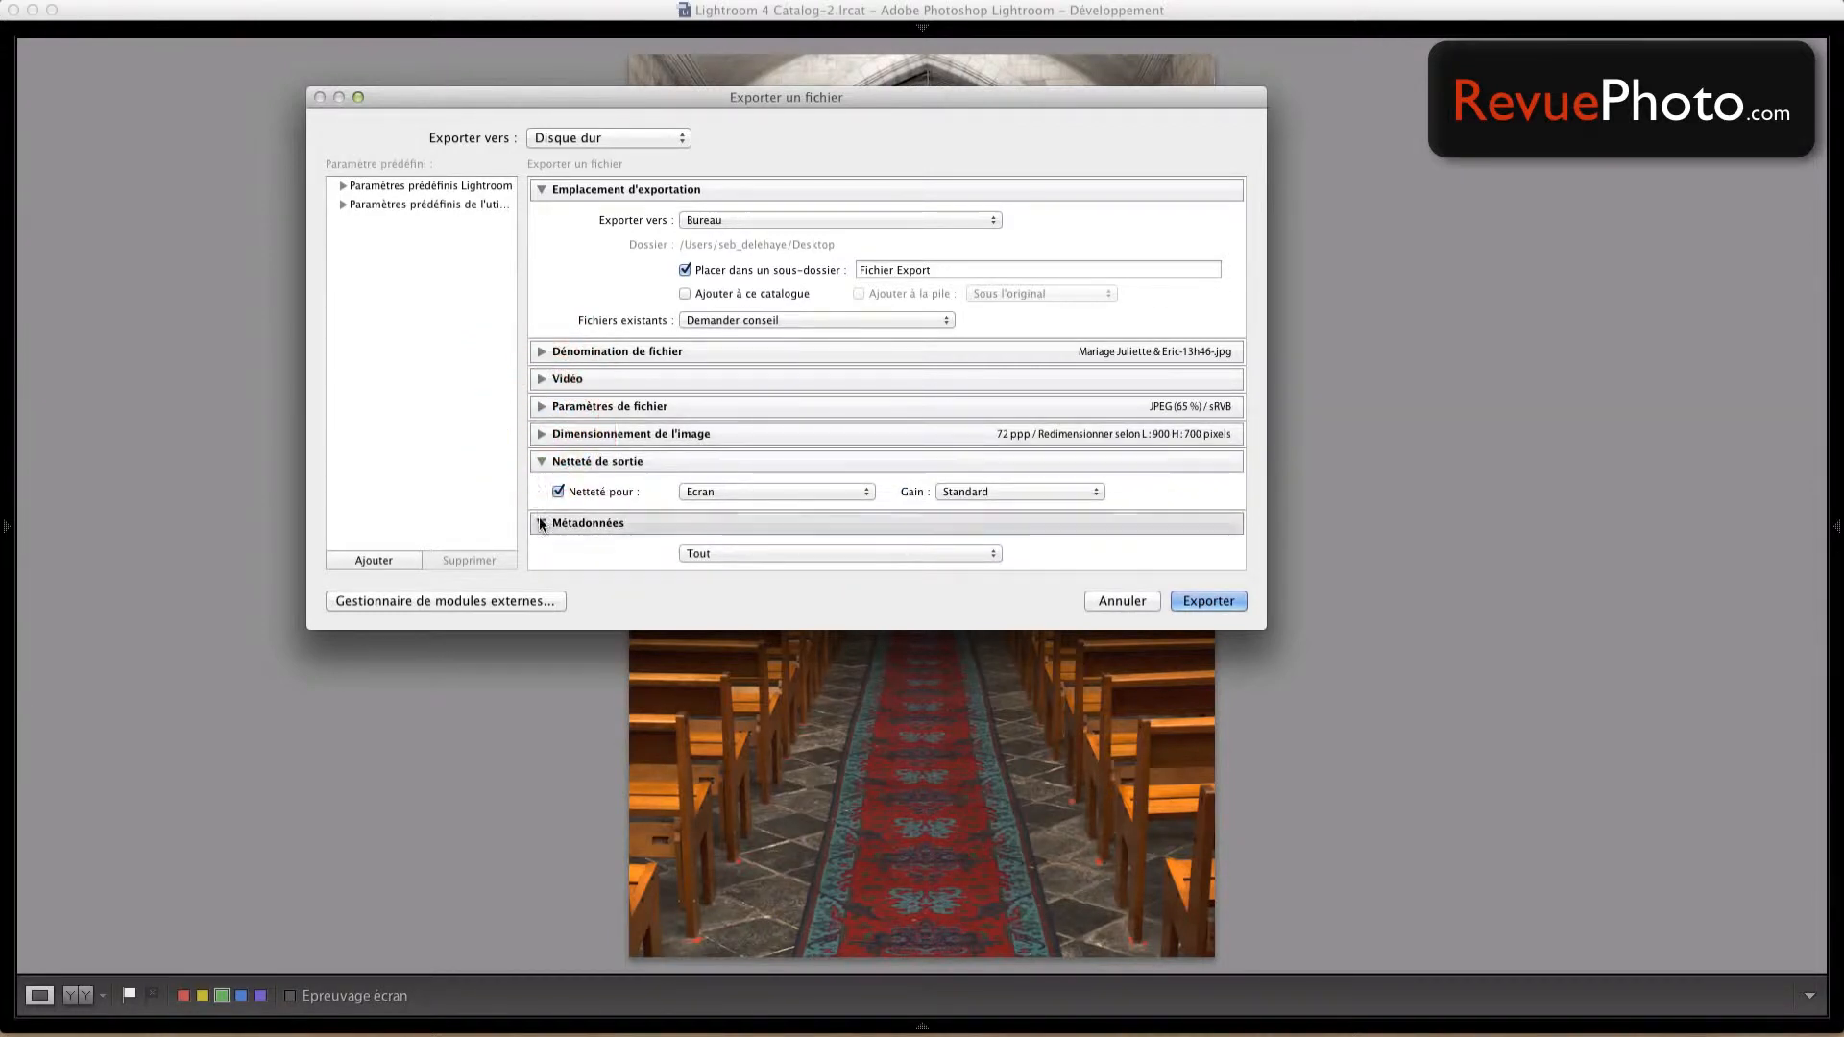
click(541, 462)
click(542, 490)
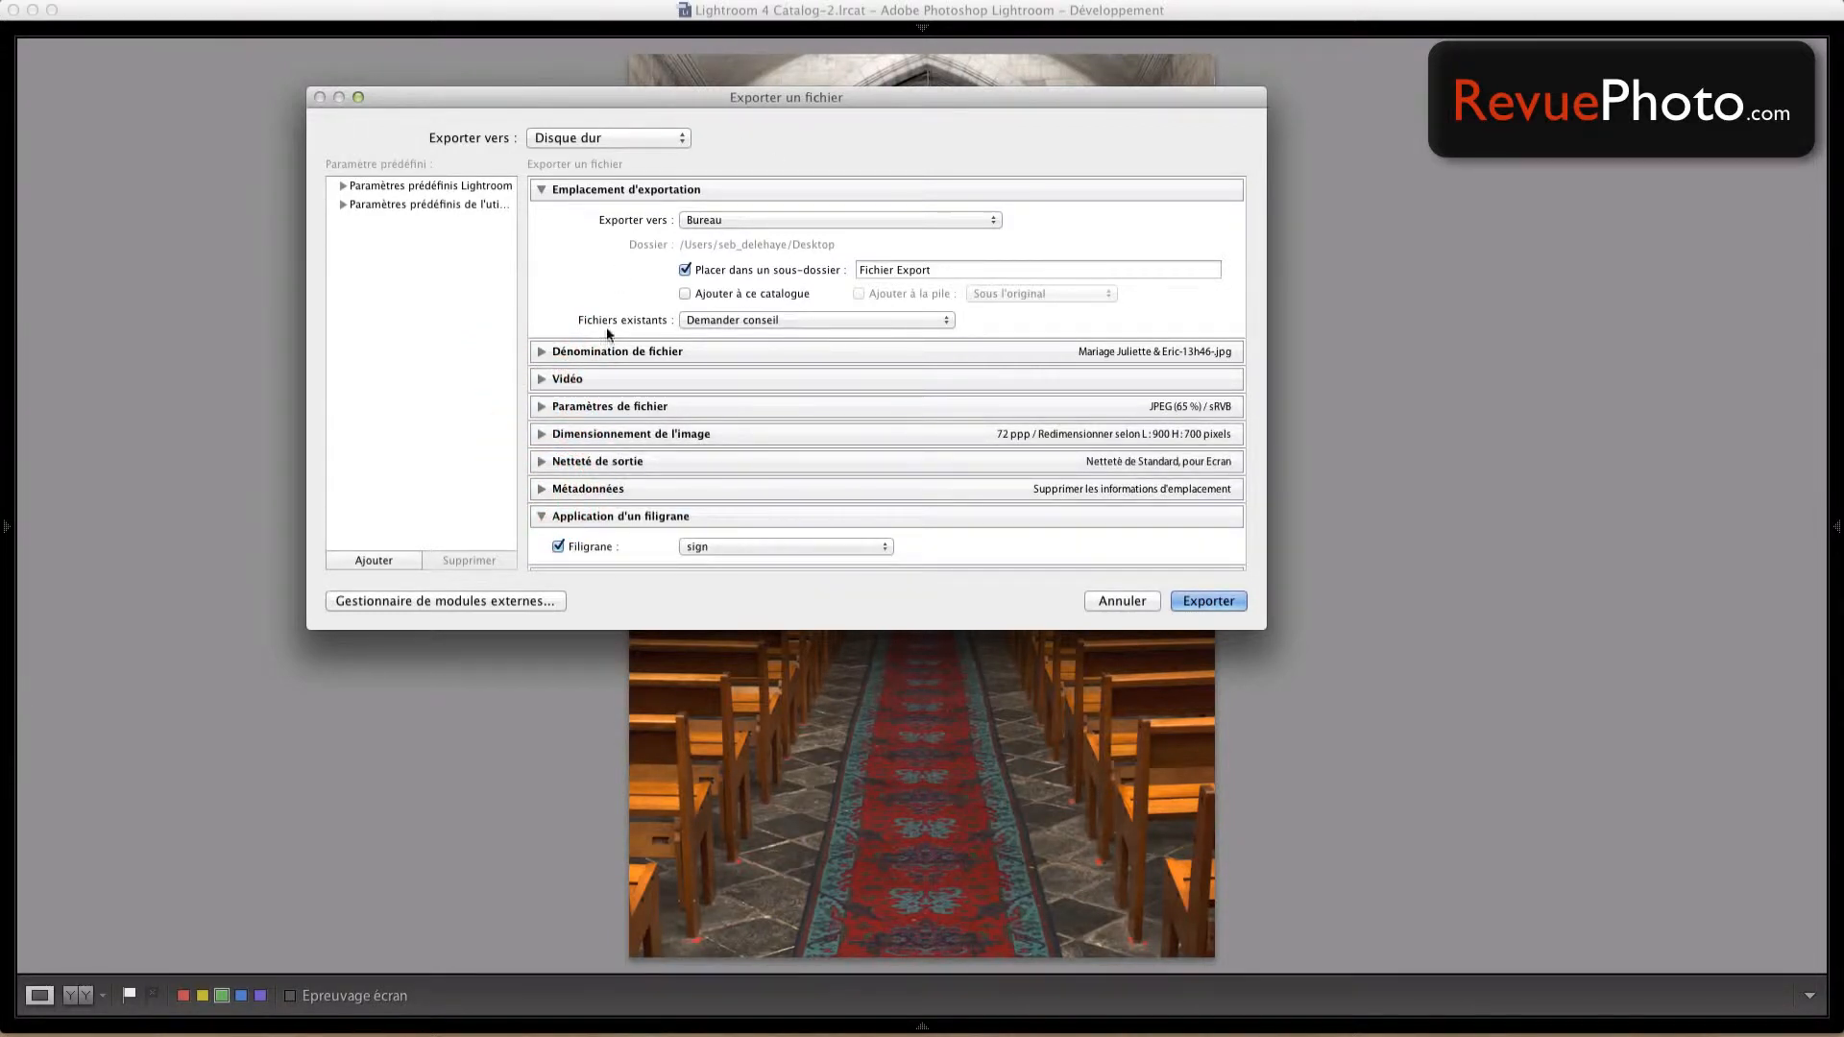
click(539, 516)
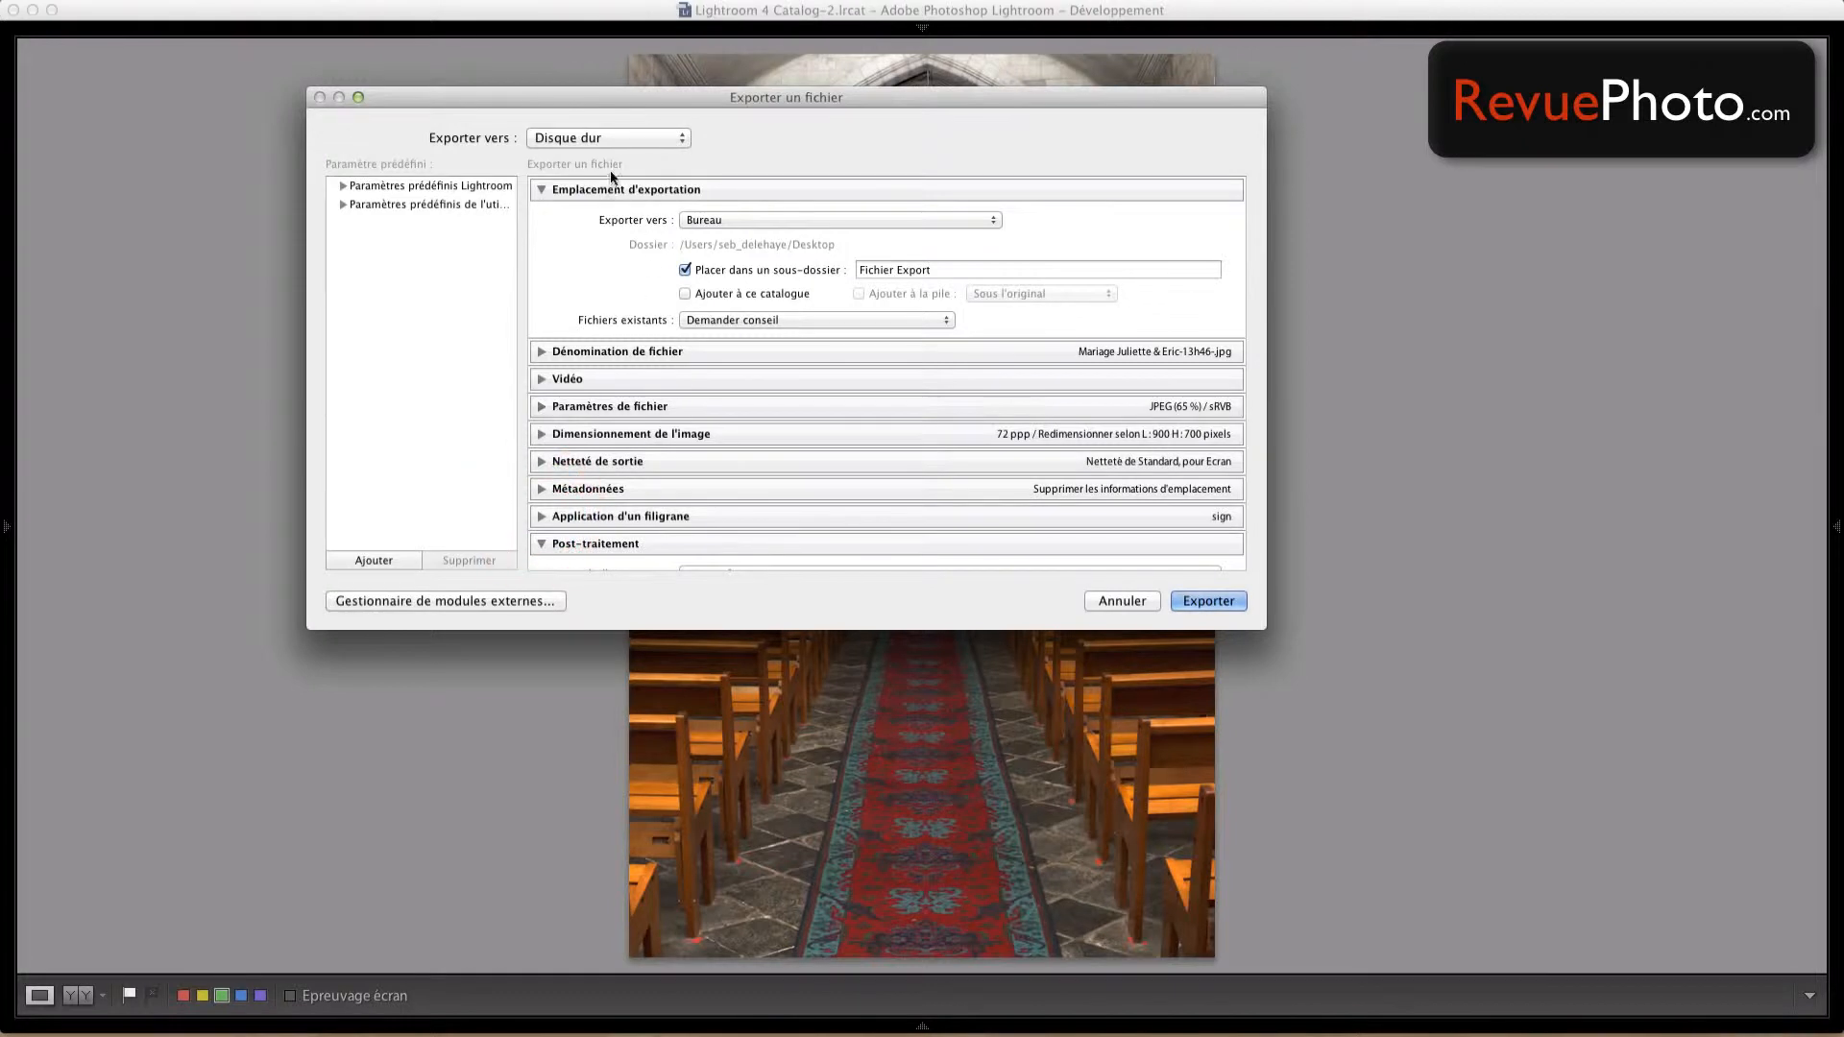
click(542, 544)
click(543, 546)
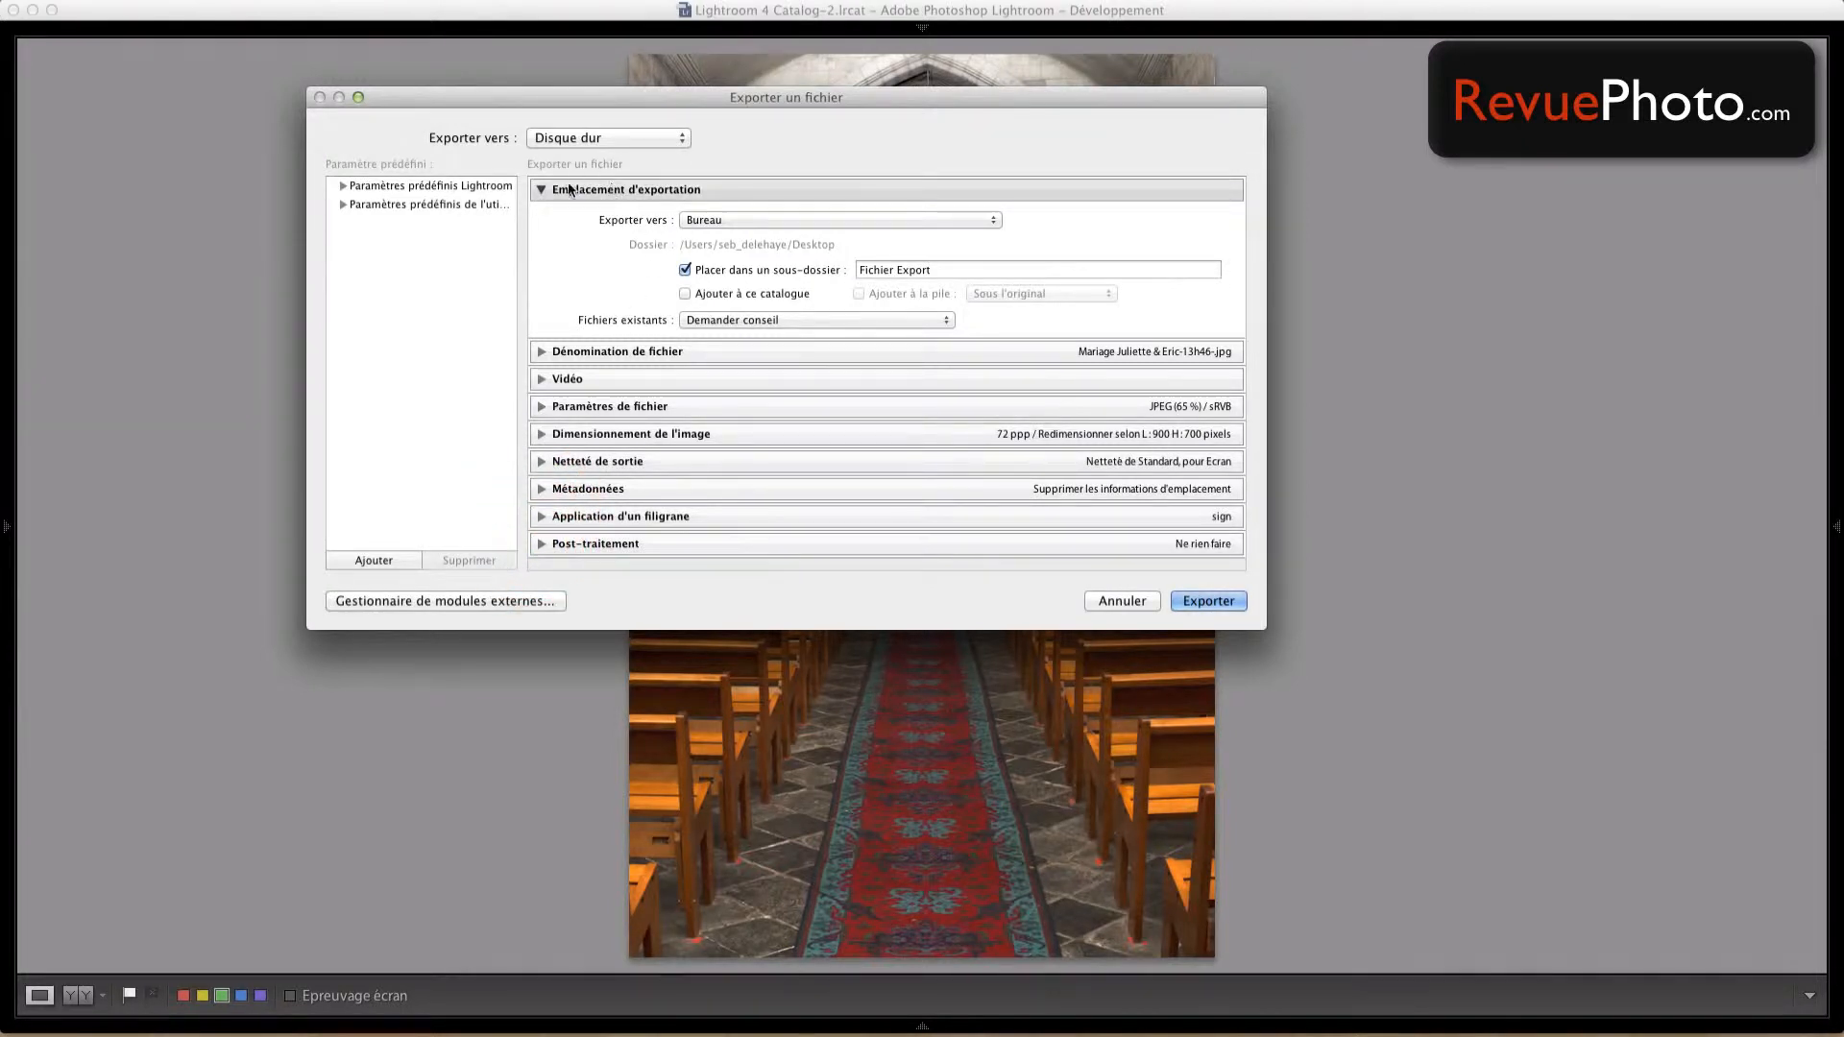
- Set the export location to Bureau and place the files in the subfolder Fichier Export
click(737, 221)
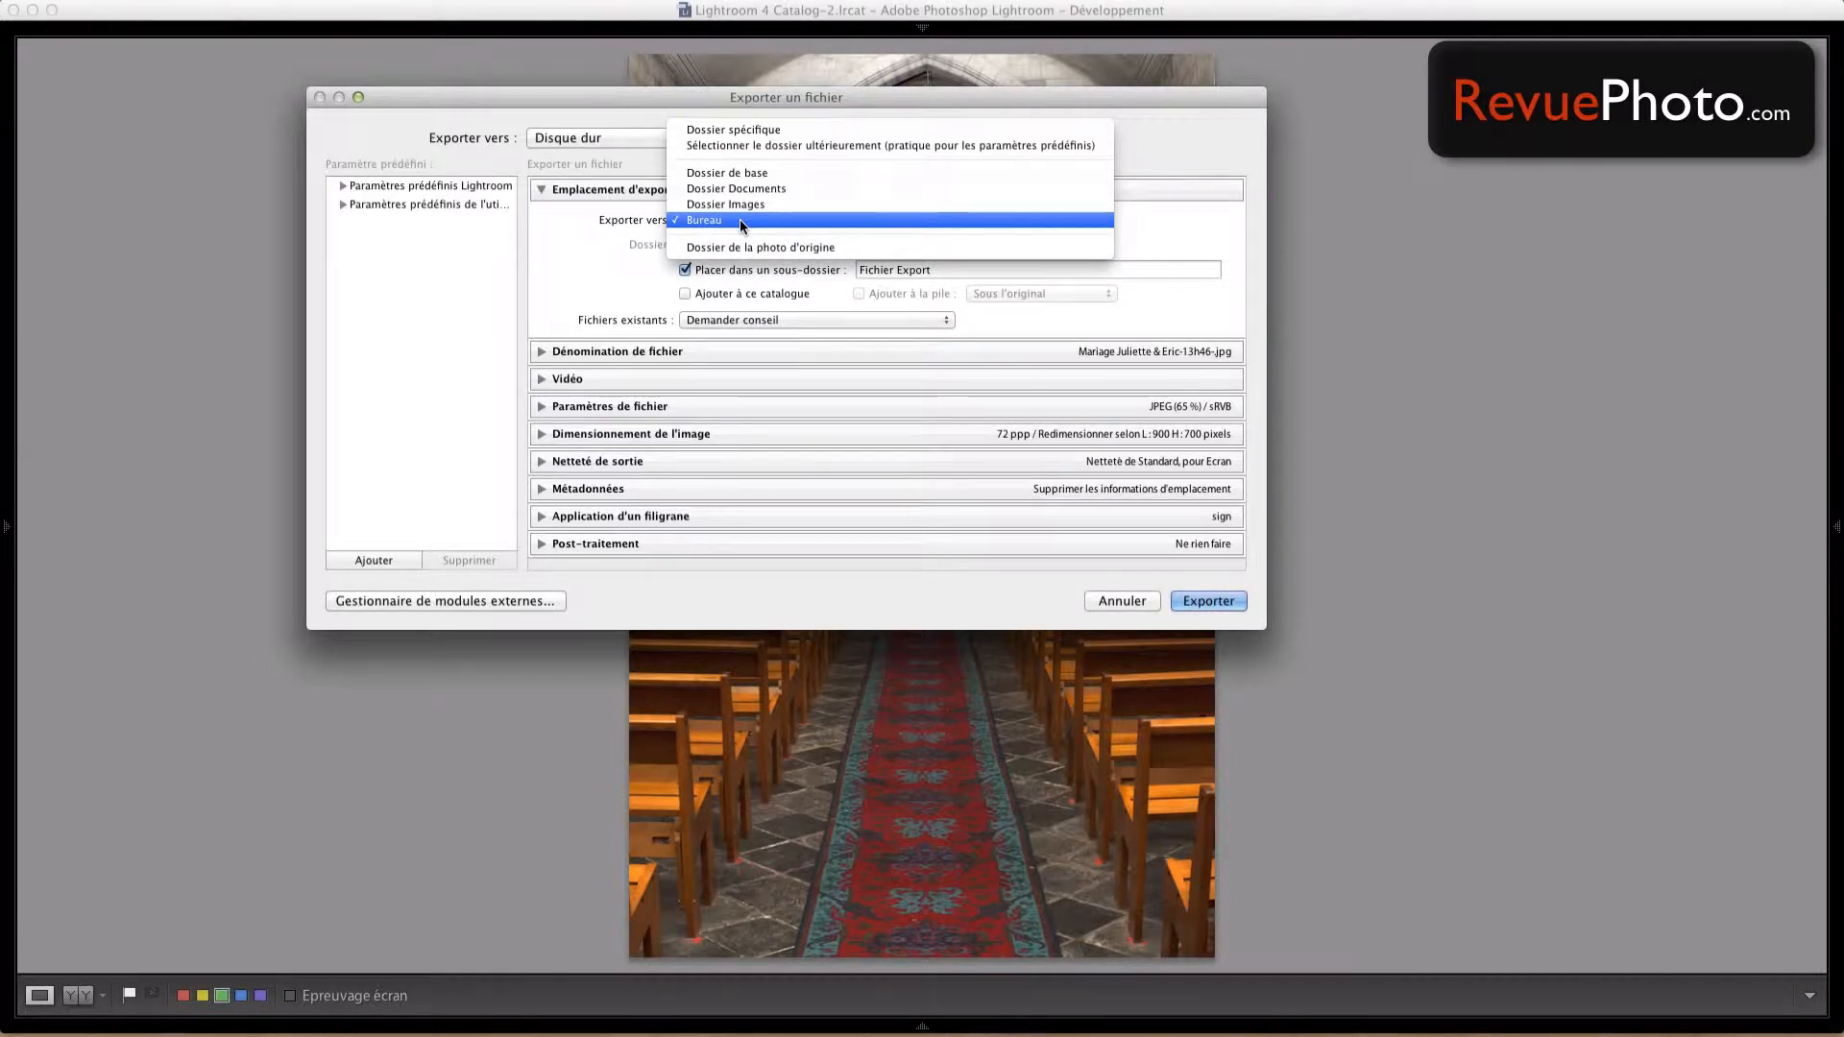
click(740, 219)
click(685, 270)
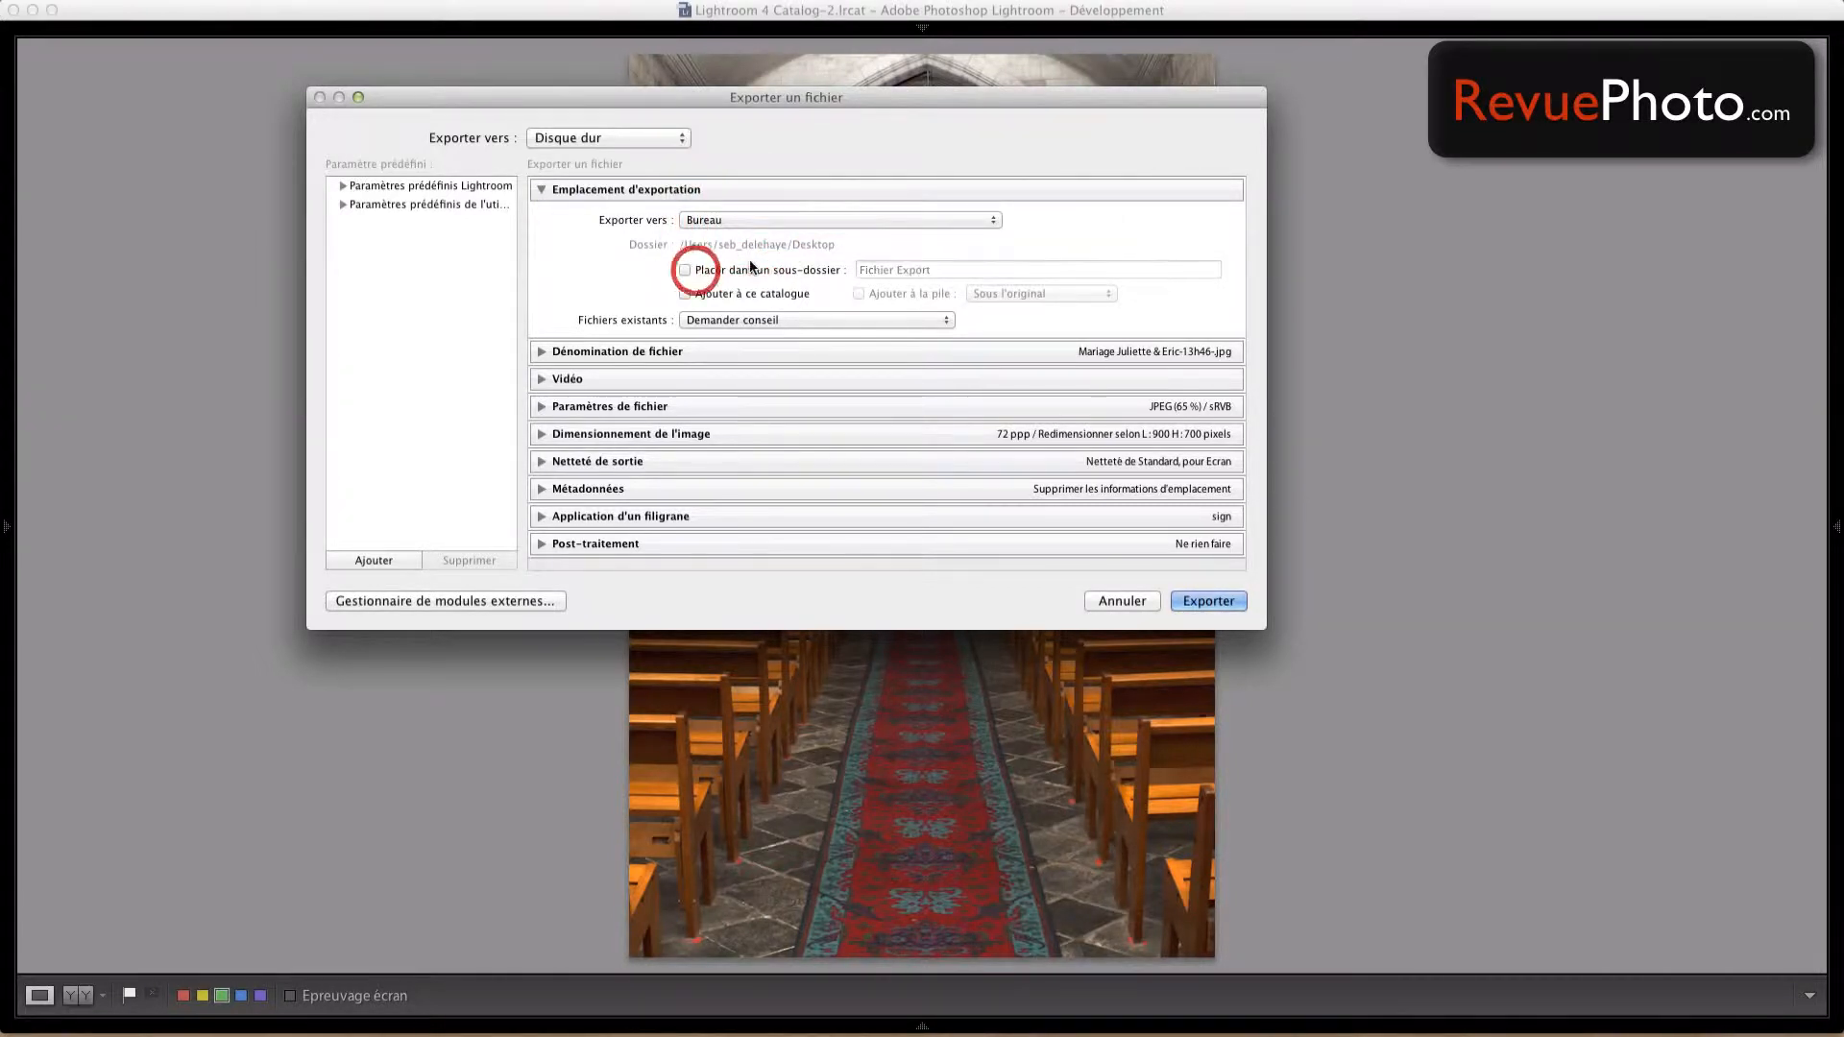
click(750, 268)
click(951, 270)
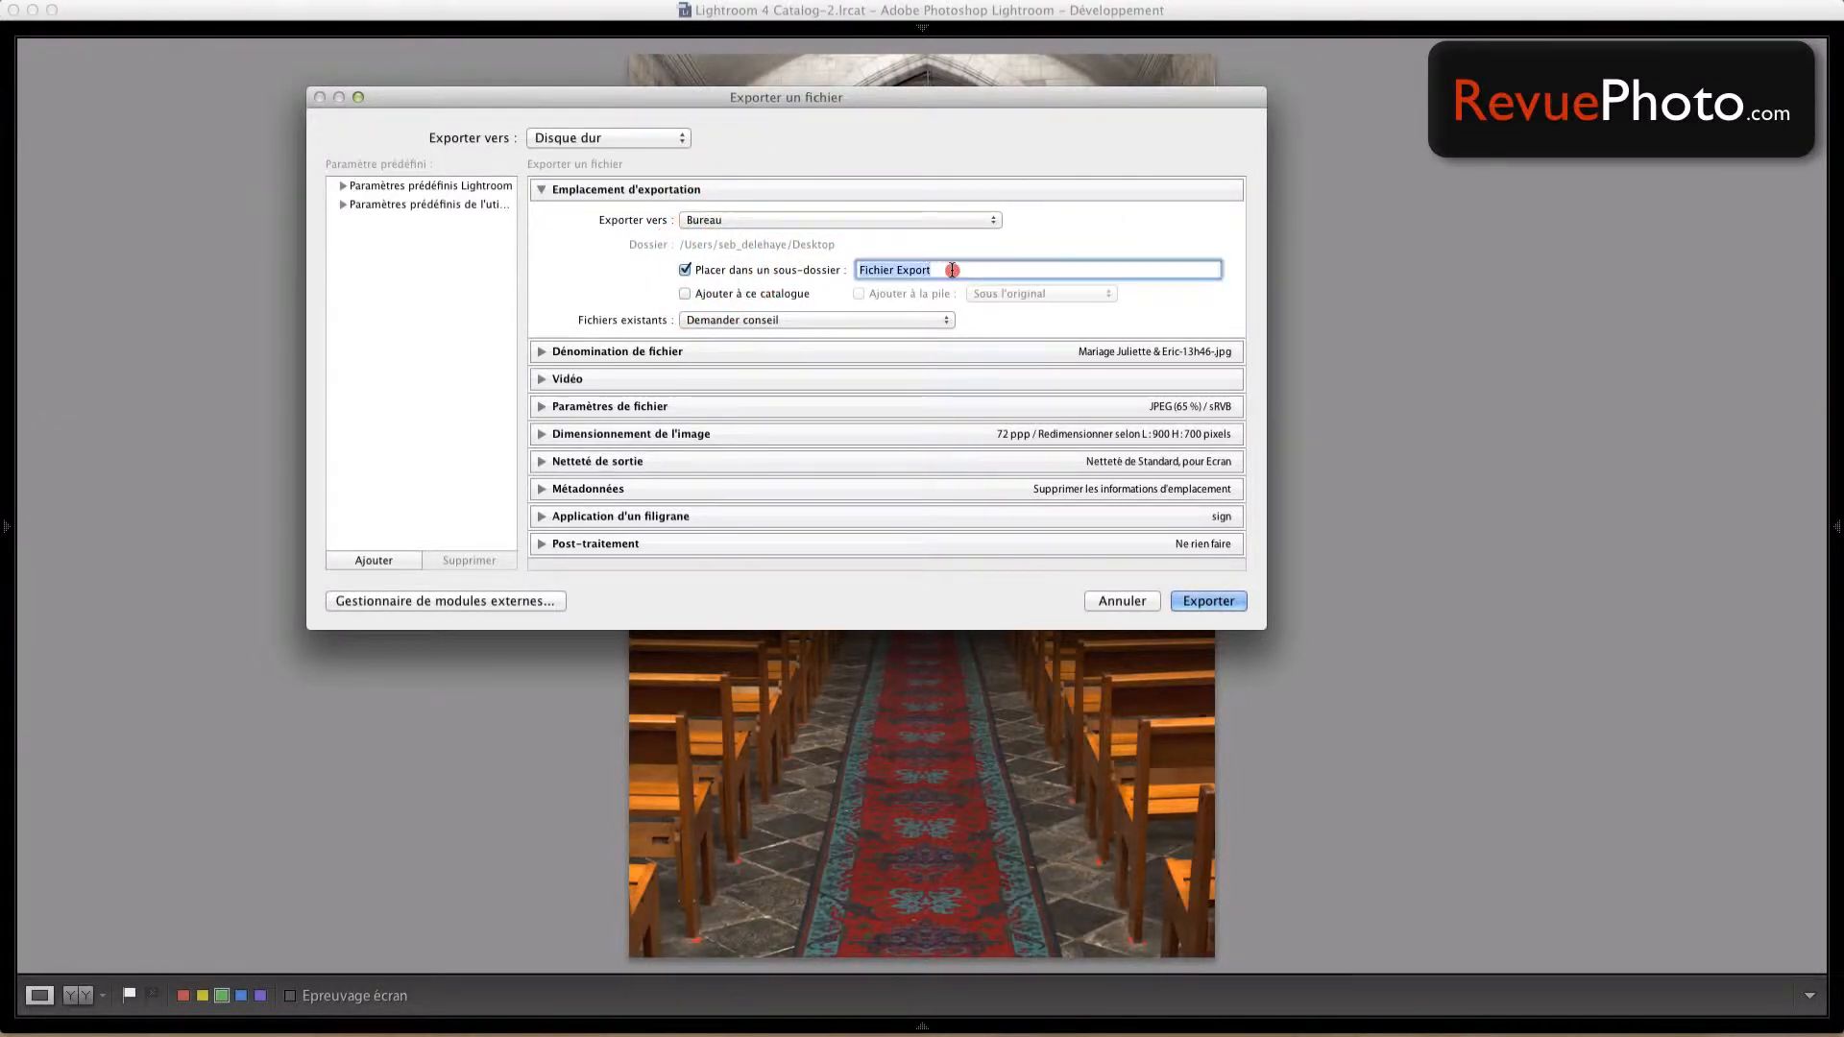
drag(952, 270, 874, 273)
- Switch from the export location to the file naming section, keep renaming enabled and open the file name template editor
click(542, 351)
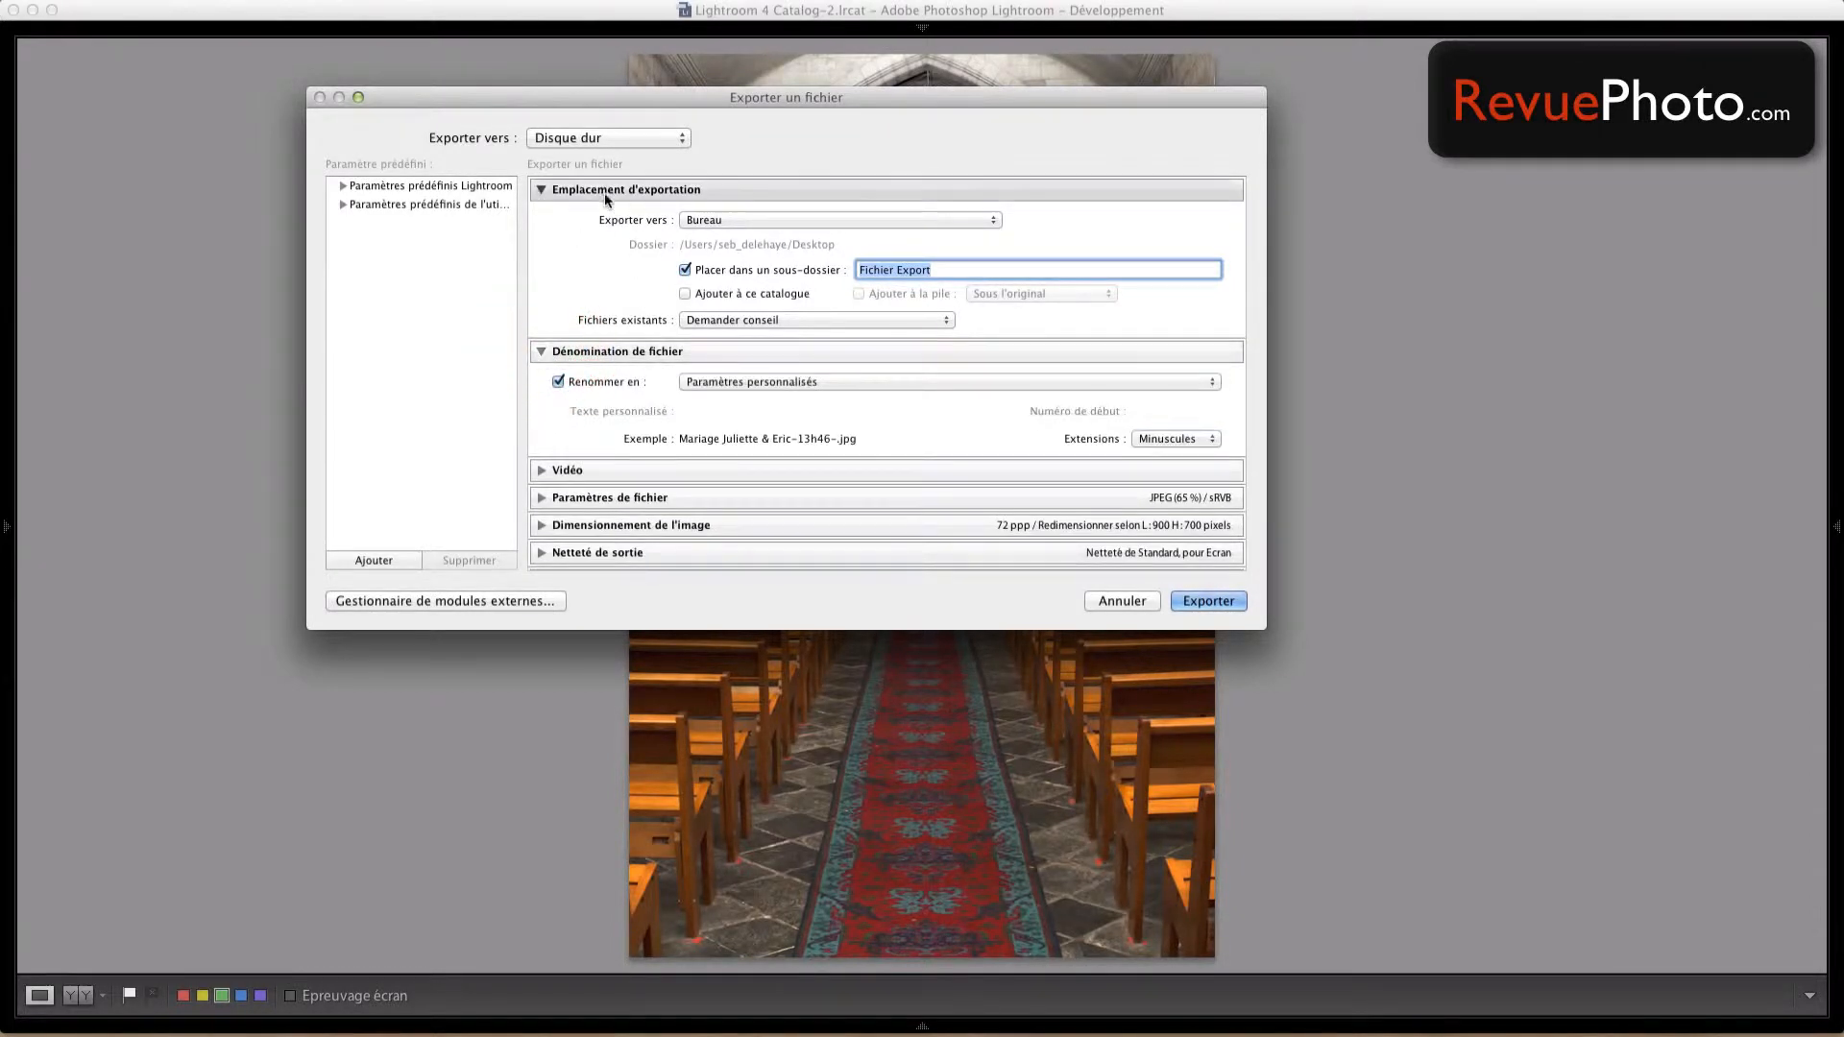
click(541, 189)
click(558, 248)
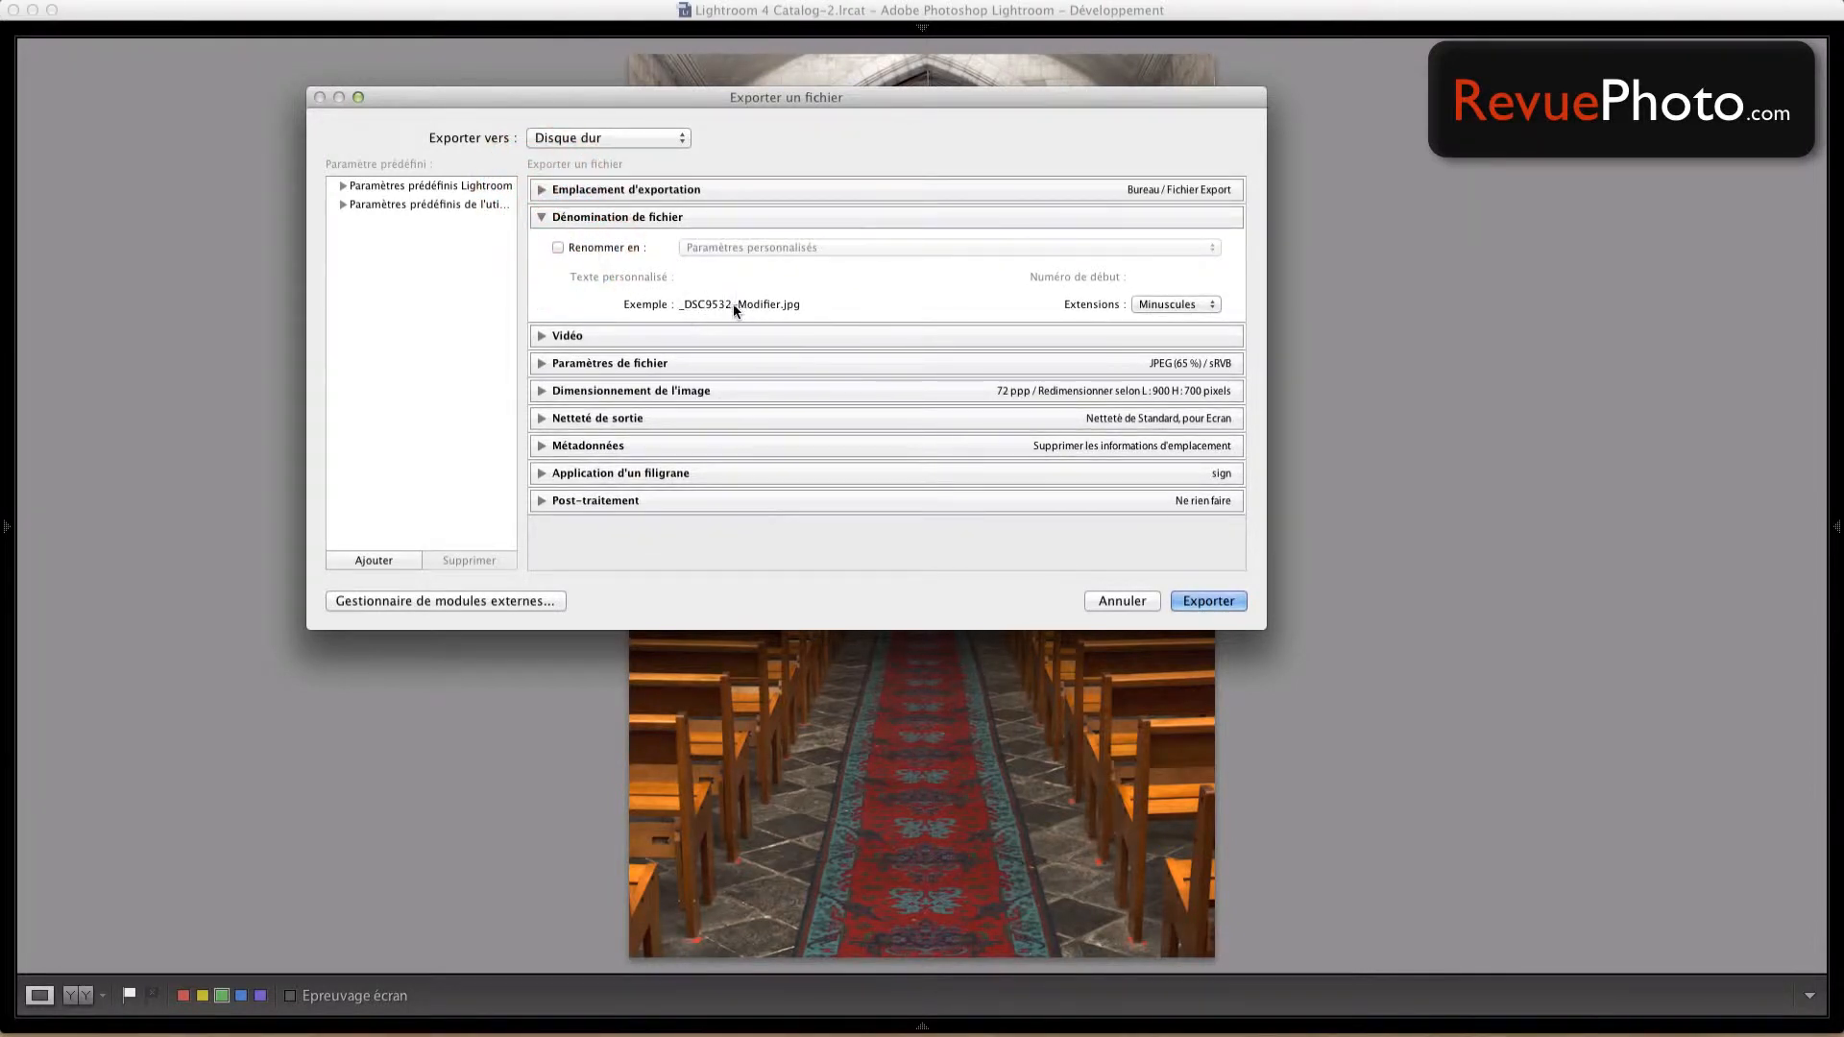
click(596, 248)
click(741, 247)
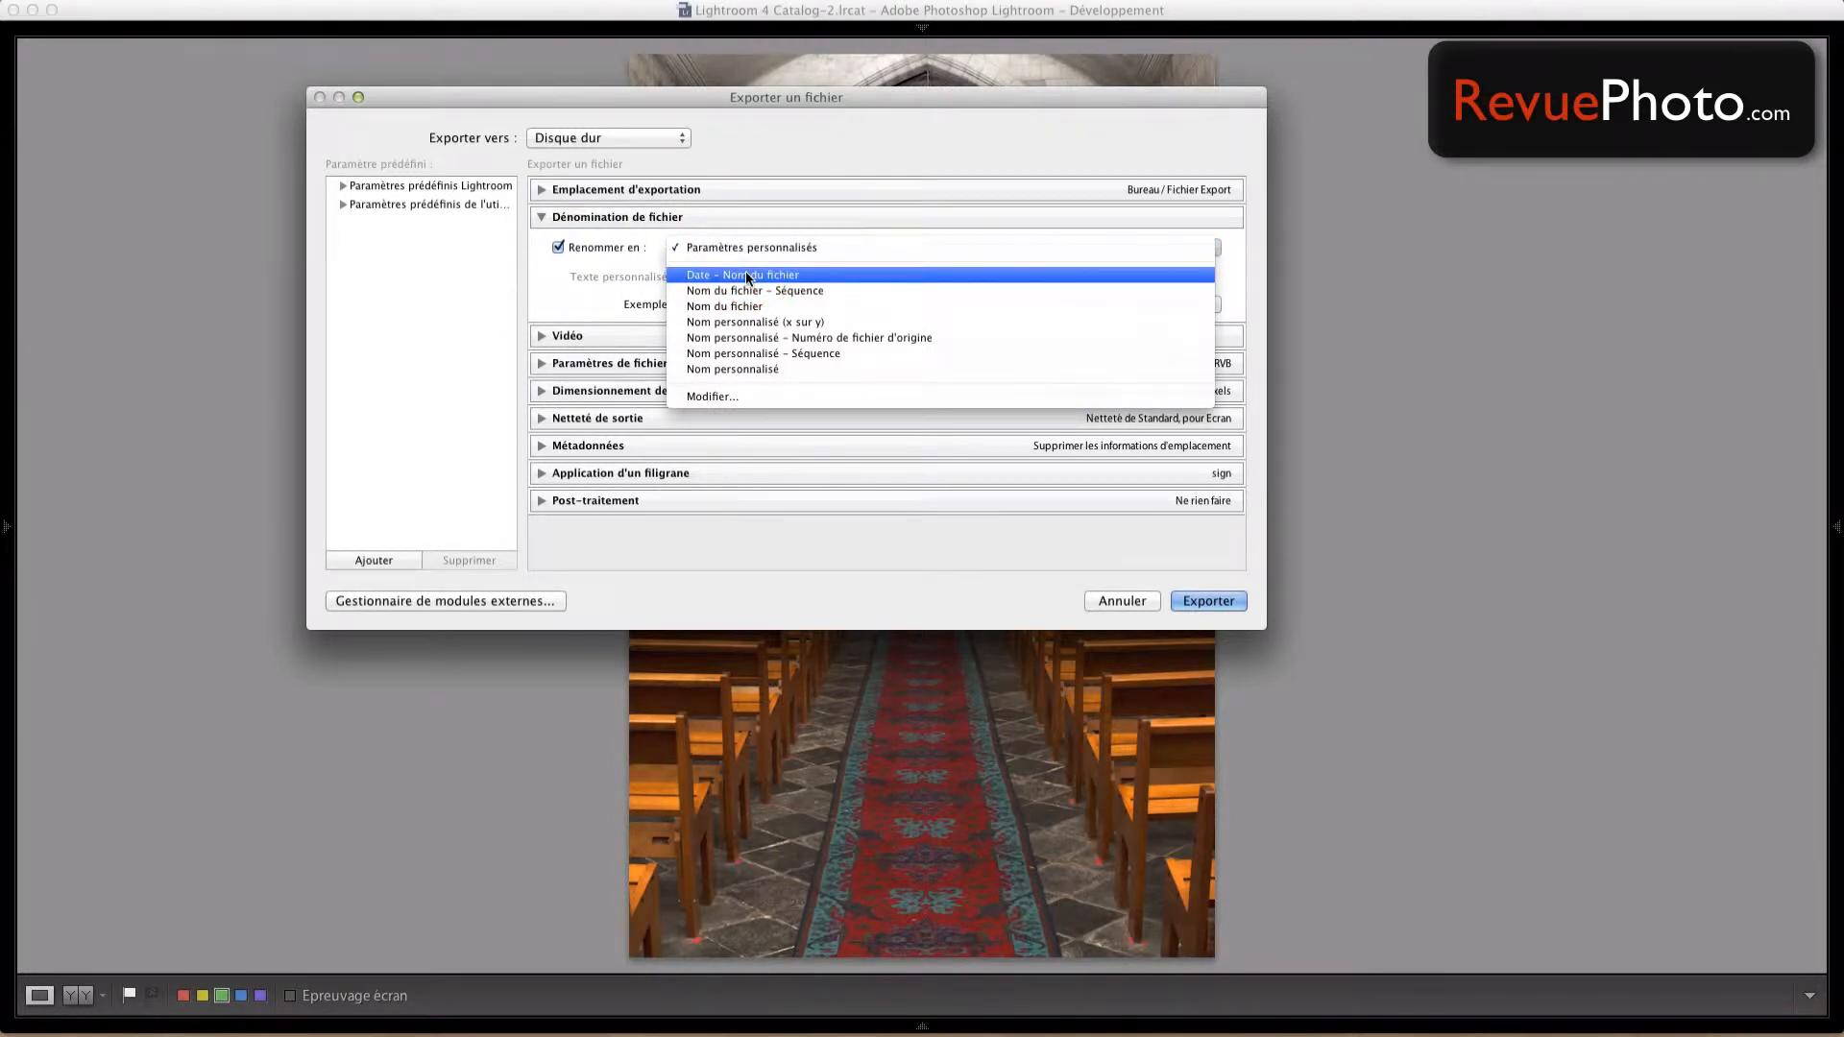
click(757, 397)
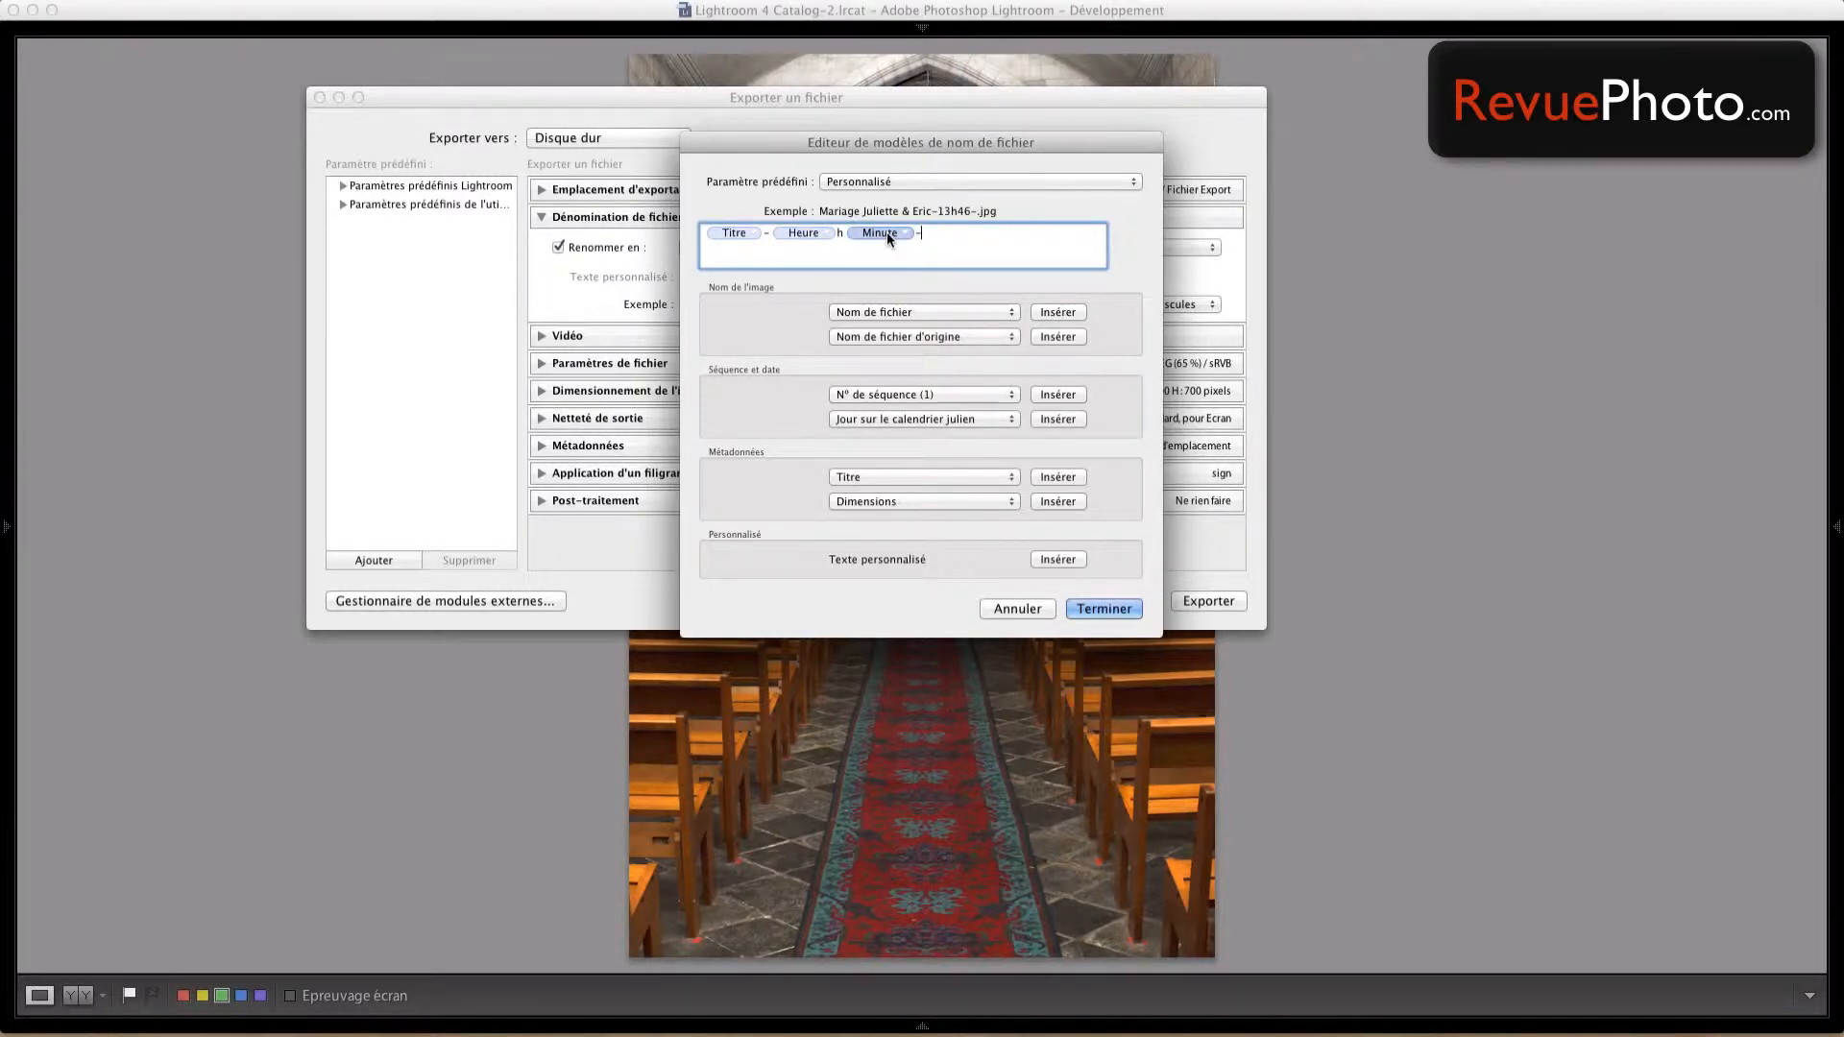
- Remove the Titre, Heure and Minute tokens from the file name template, leaving only a hyphen
click(728, 232)
key(BackSpace)
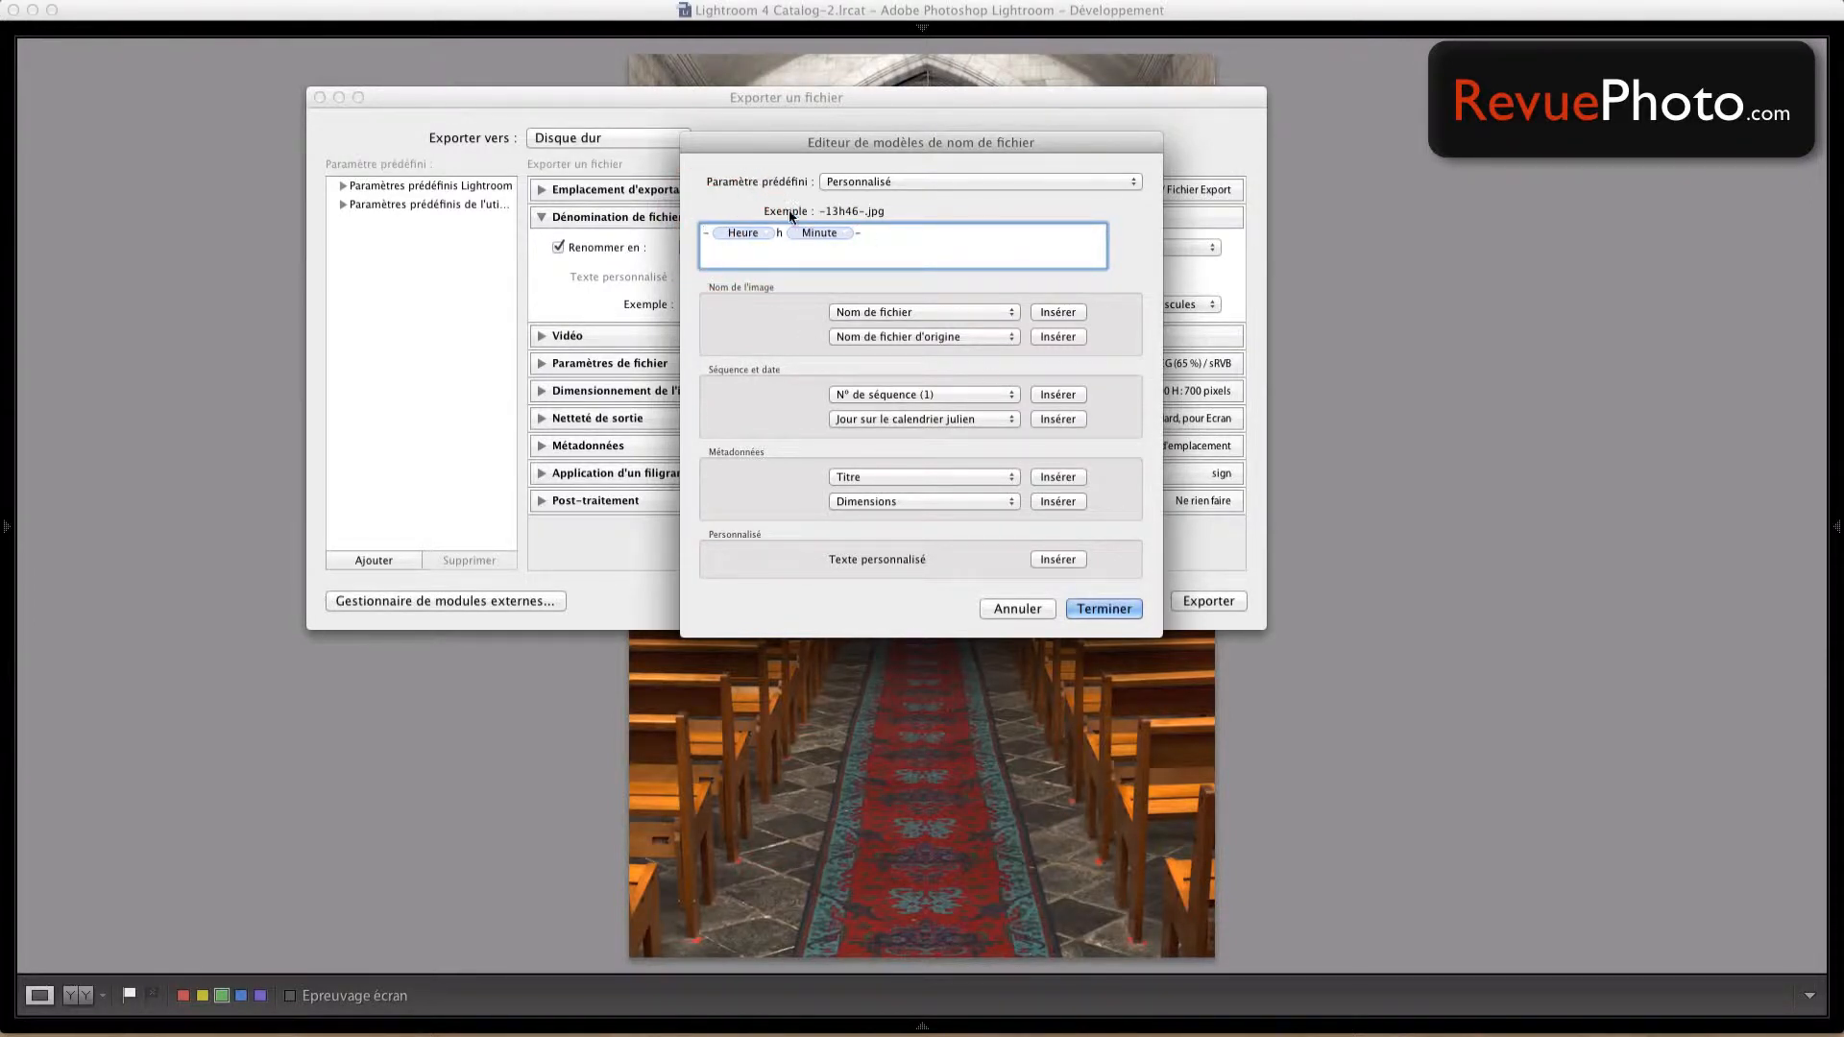
click(810, 233)
key(BackSpace)
key(BackSpace)
key(BackSpace)
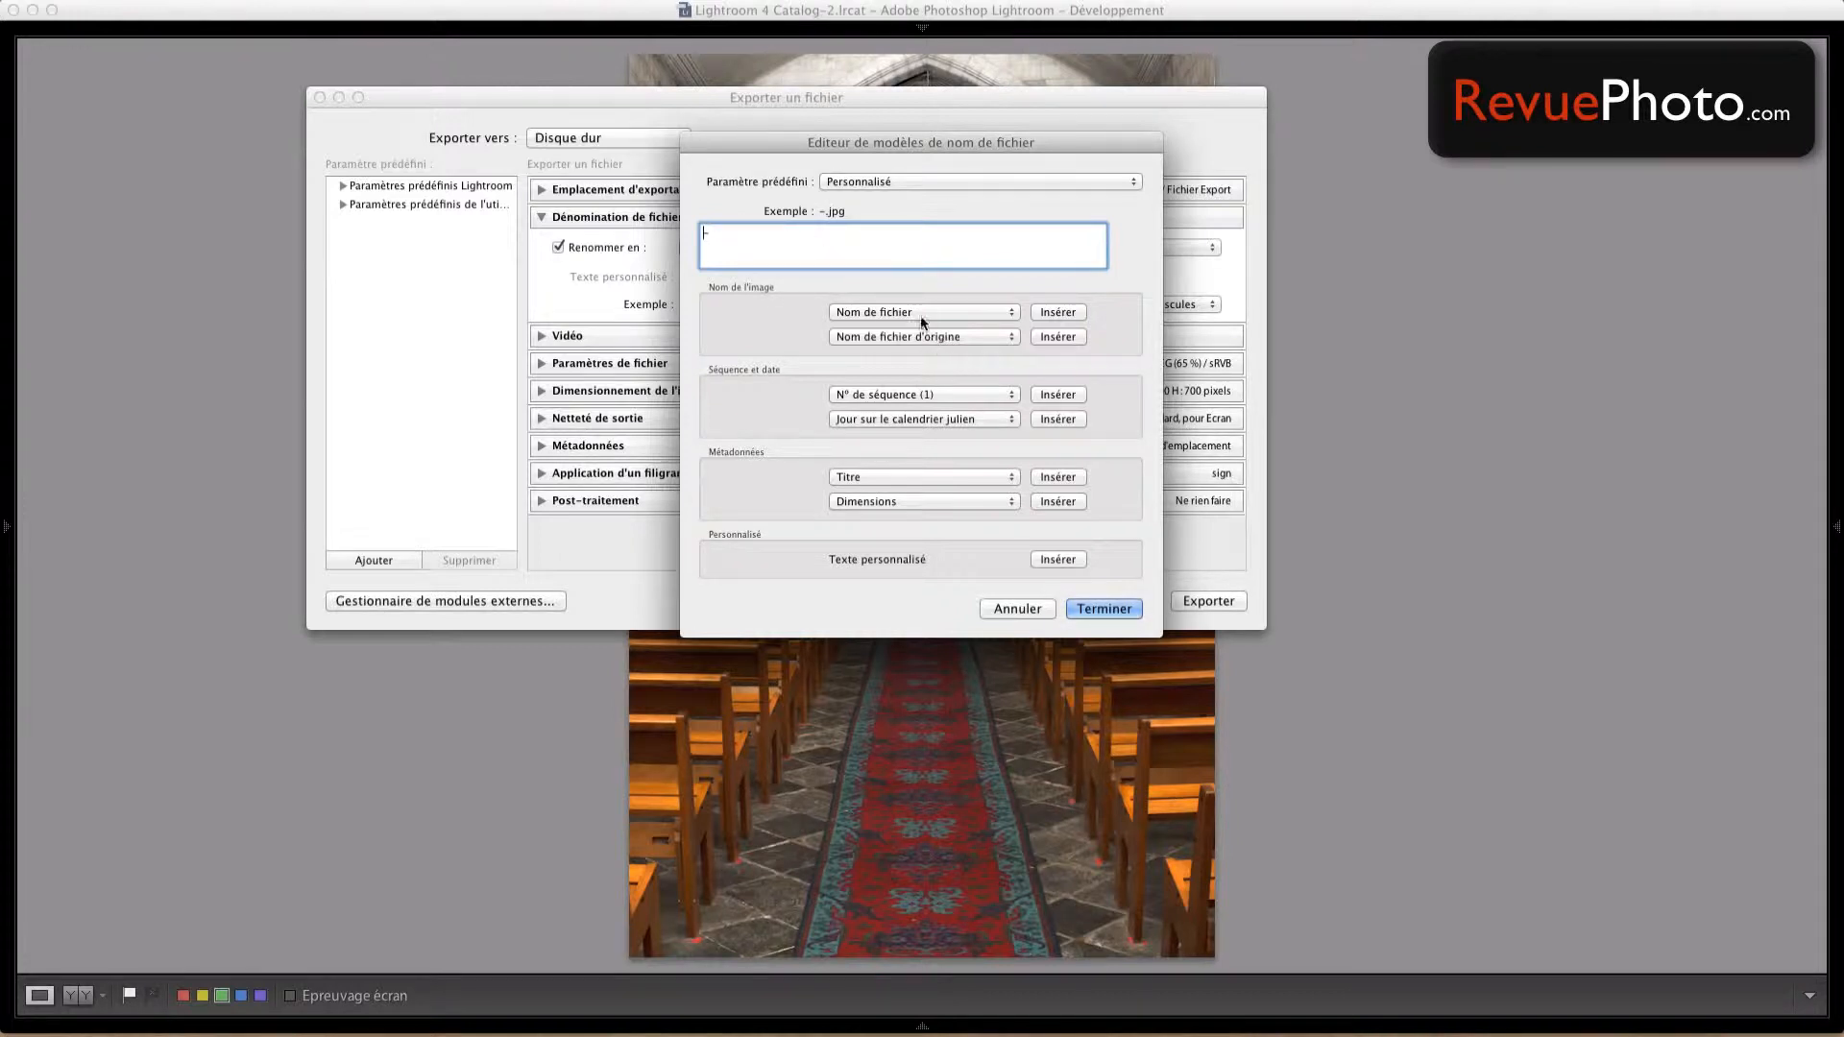
- Build the file name template as Nom de fichier, a hyphen and N° de séquence (1)
click(1055, 313)
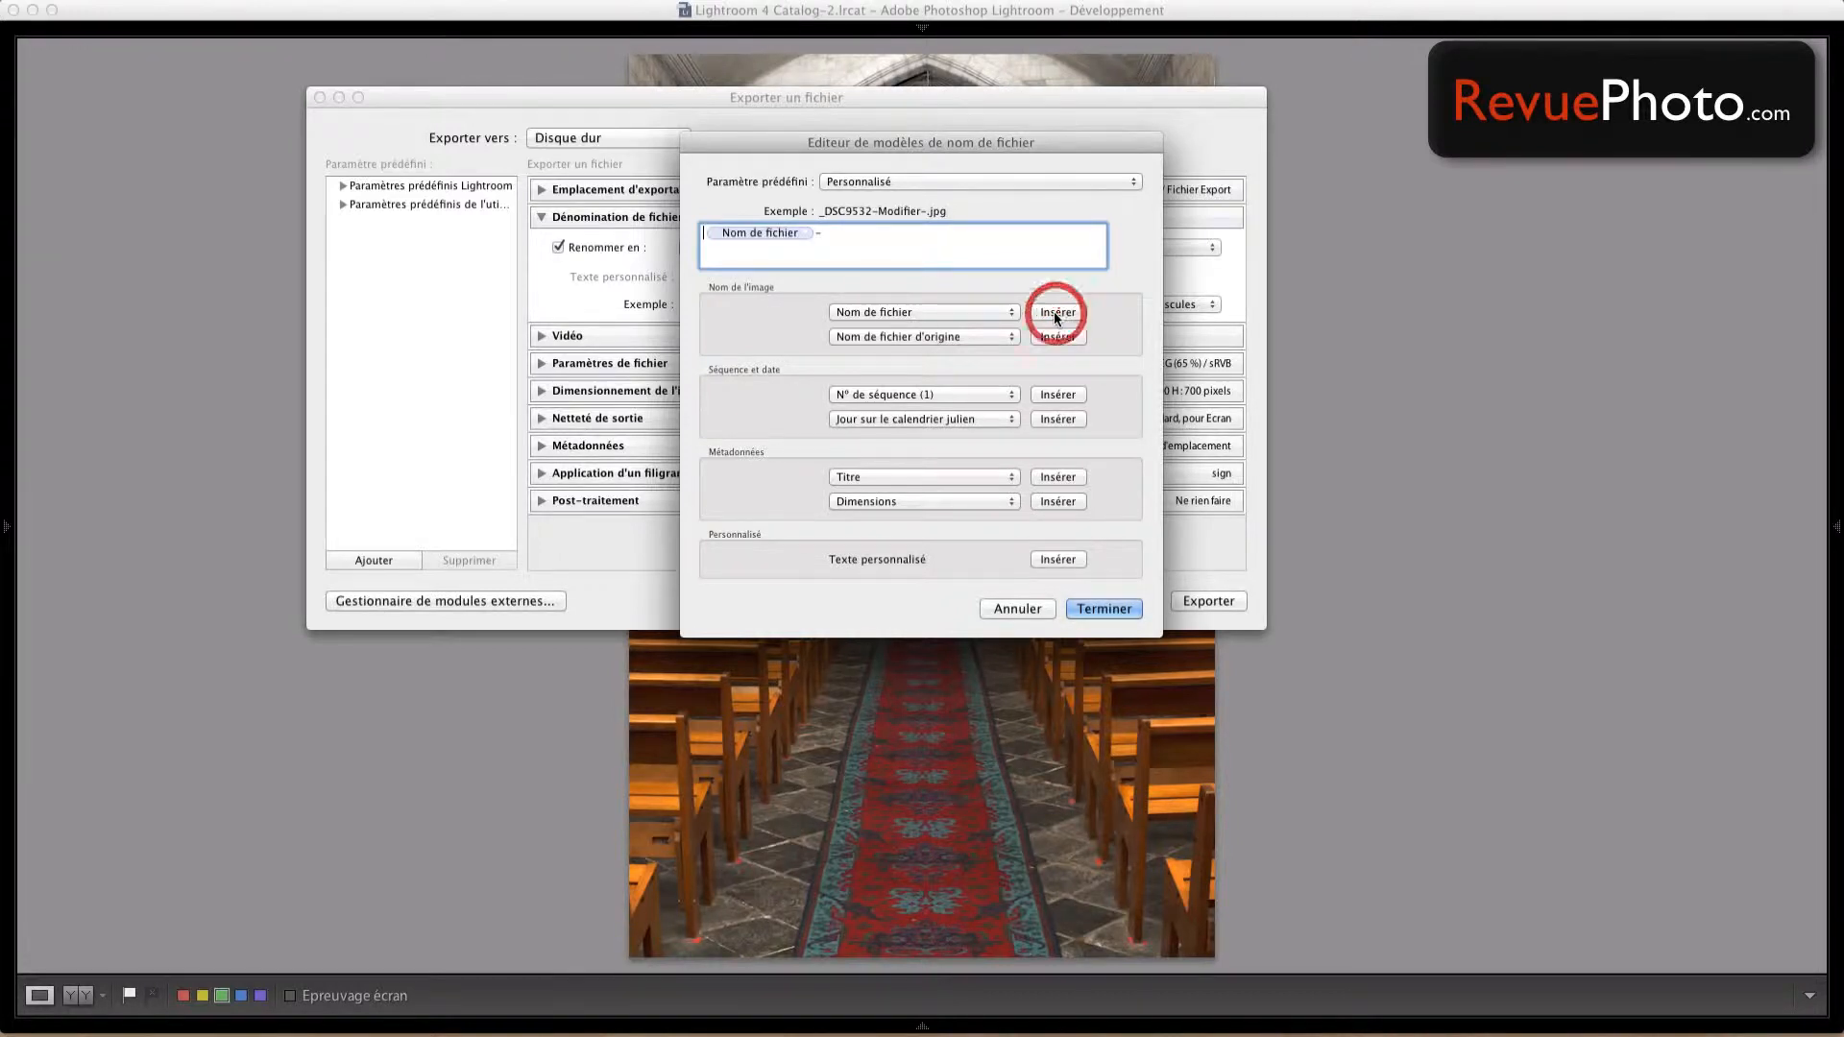
click(816, 232)
click(842, 235)
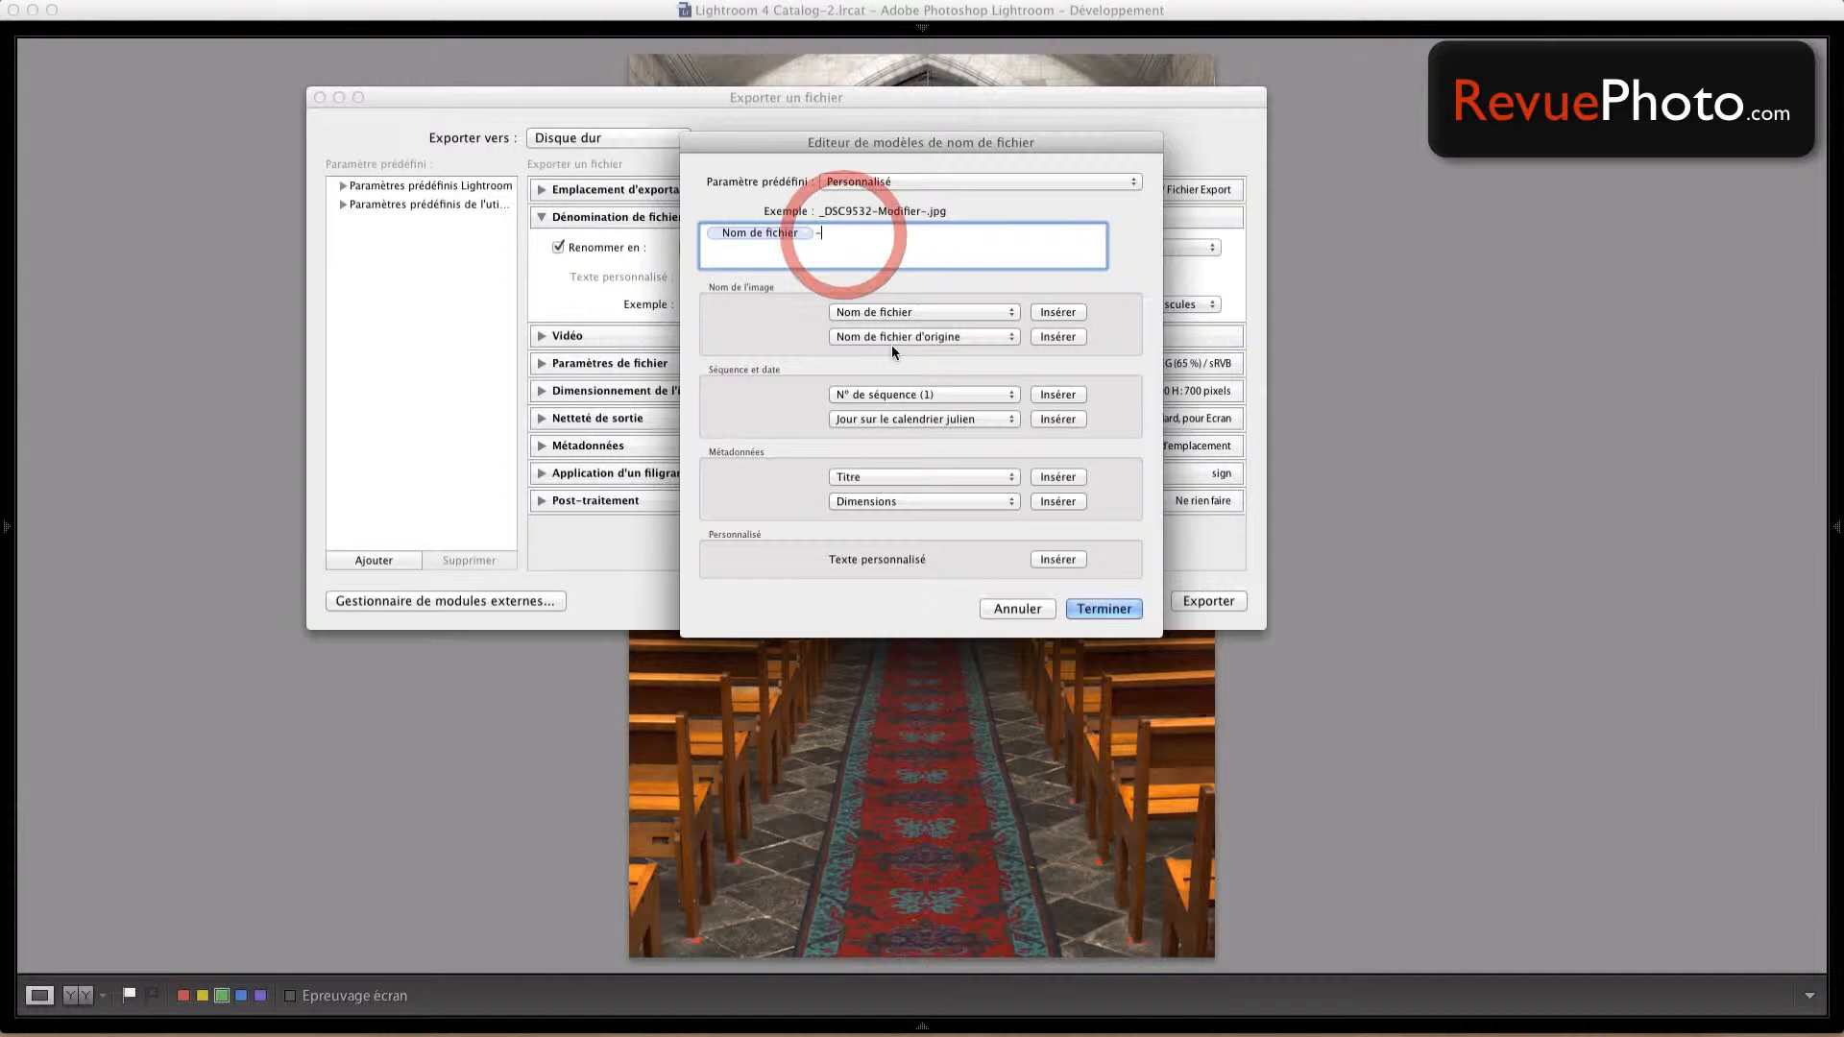
click(1057, 393)
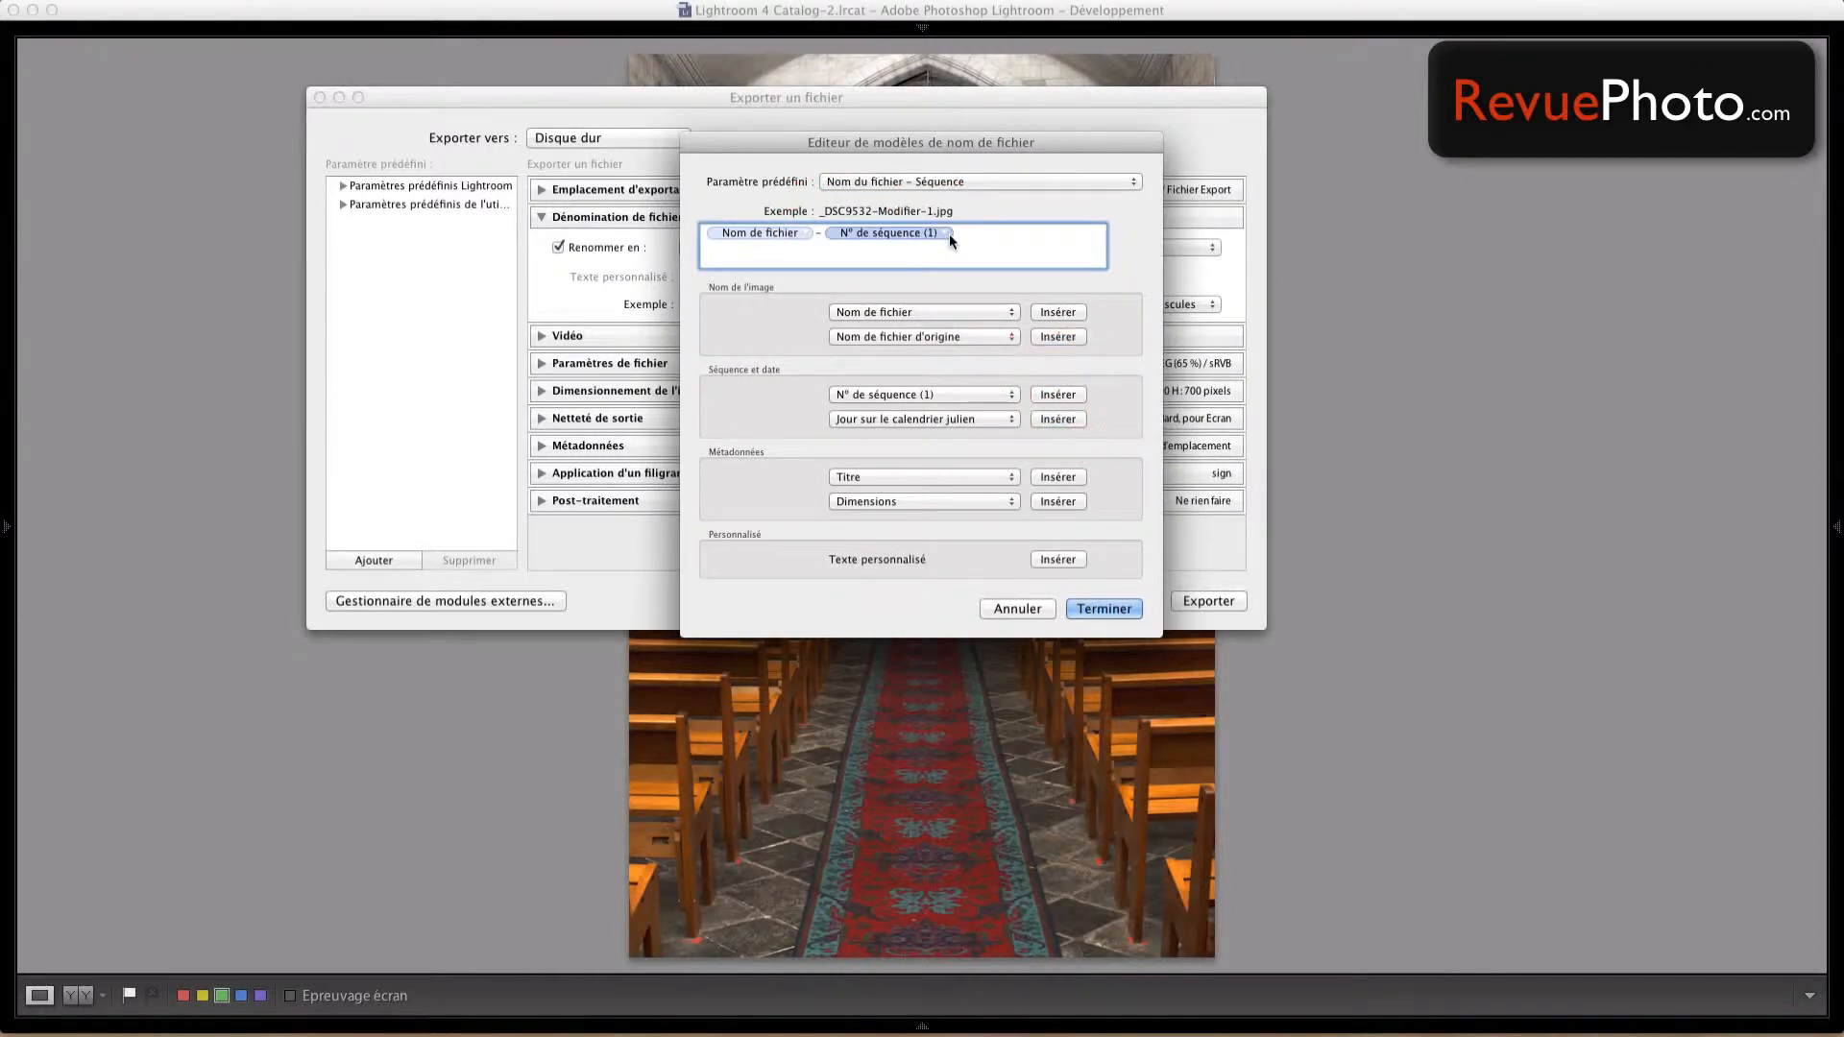
- Replace the sequence token in the file name template with N° de séquence (001)
click(1005, 394)
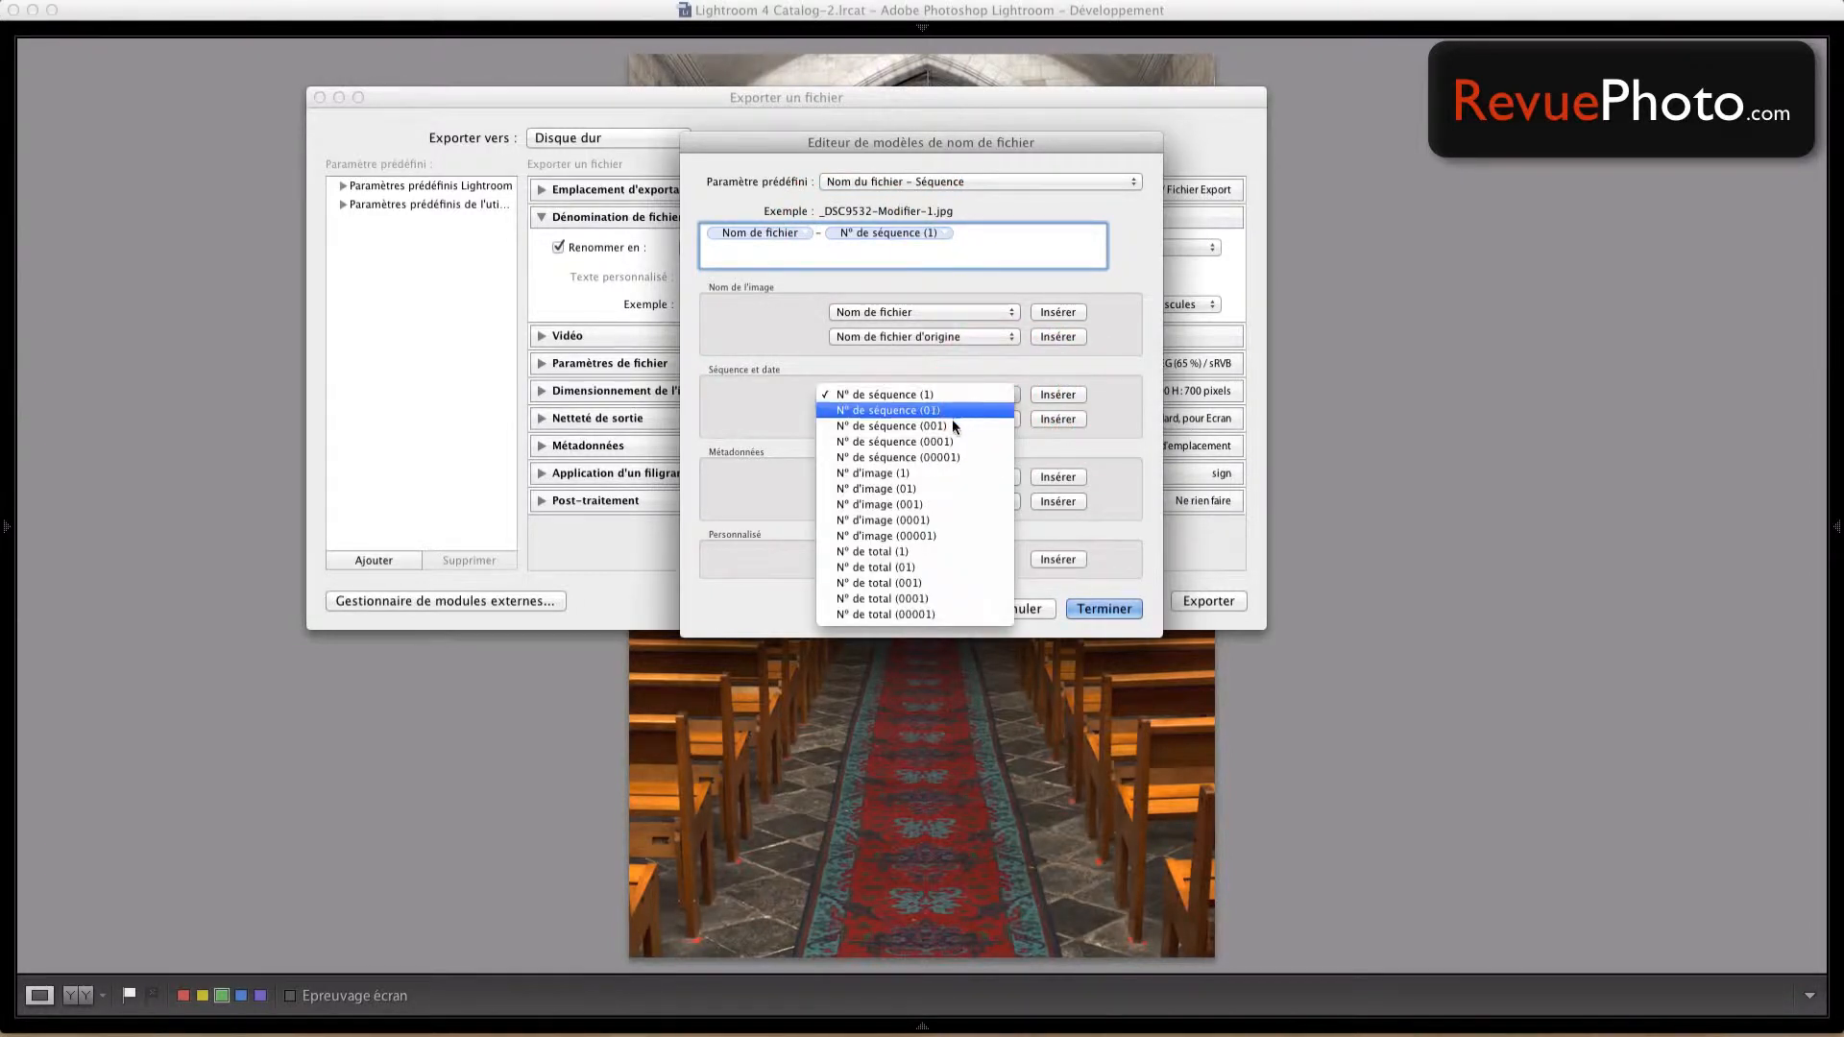
click(898, 233)
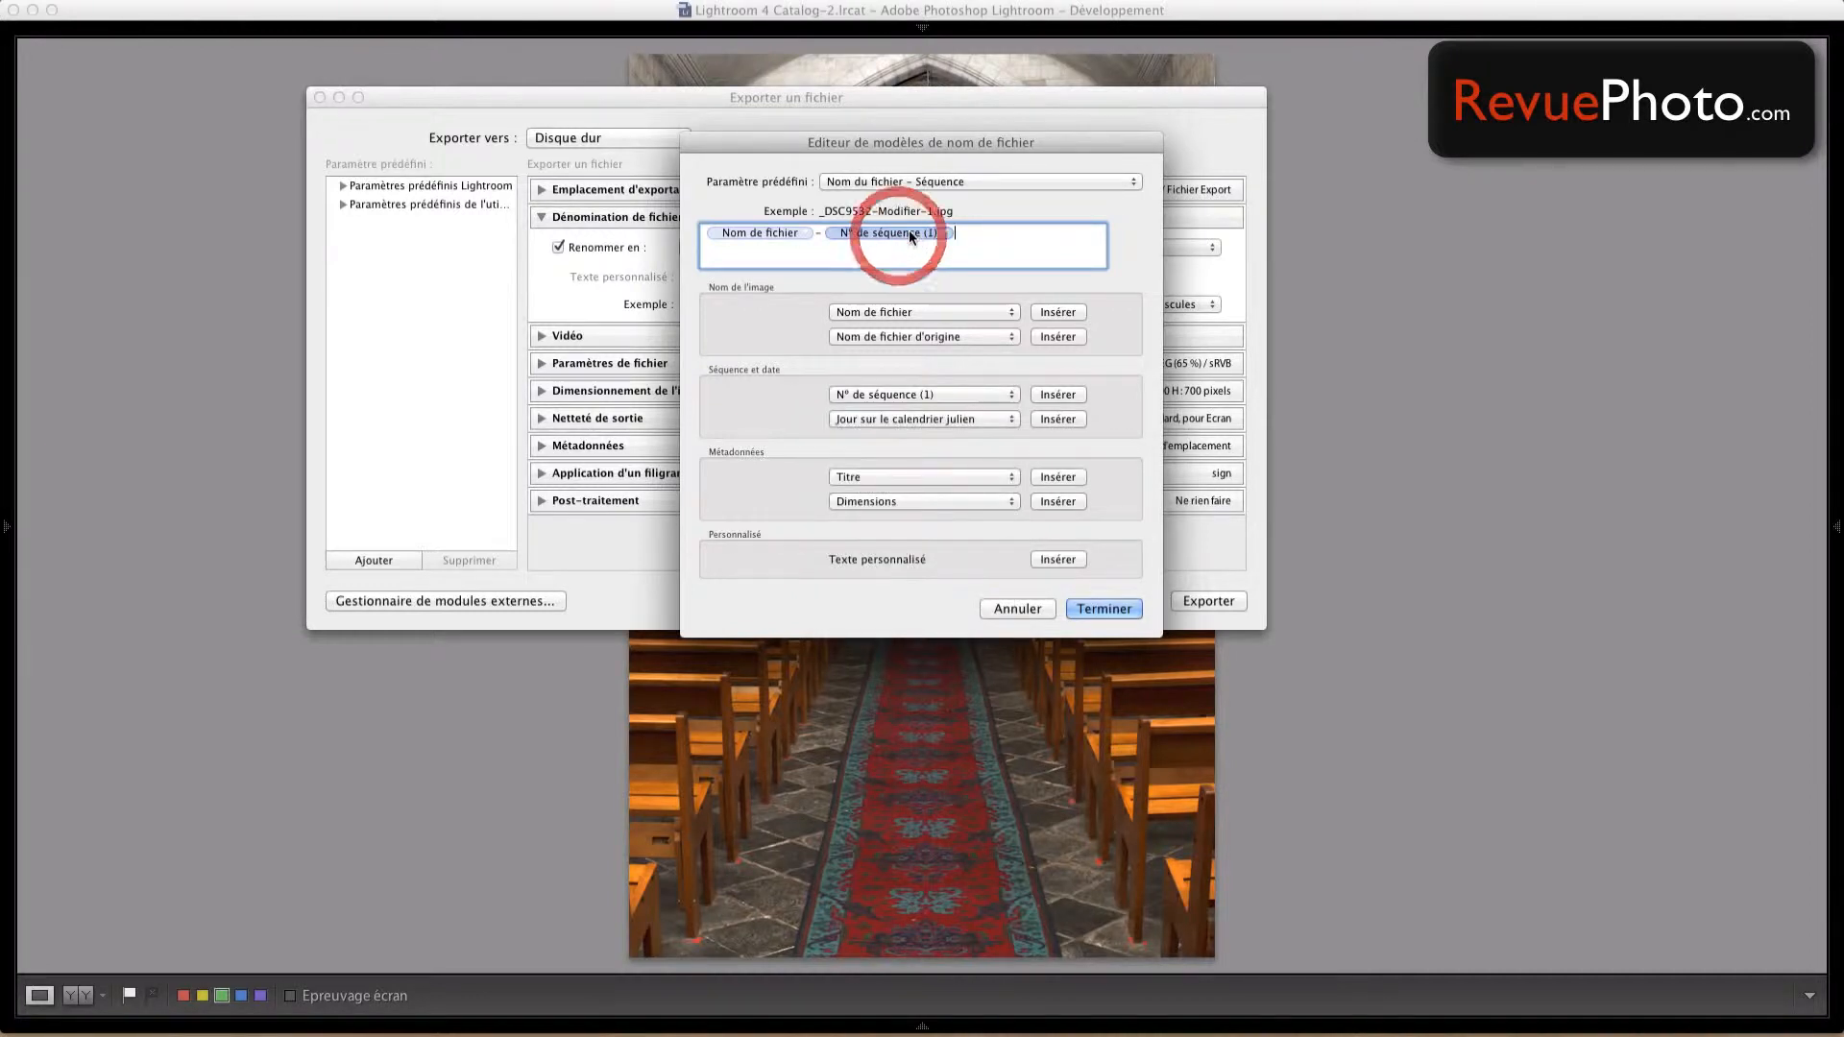
key(BackSpace)
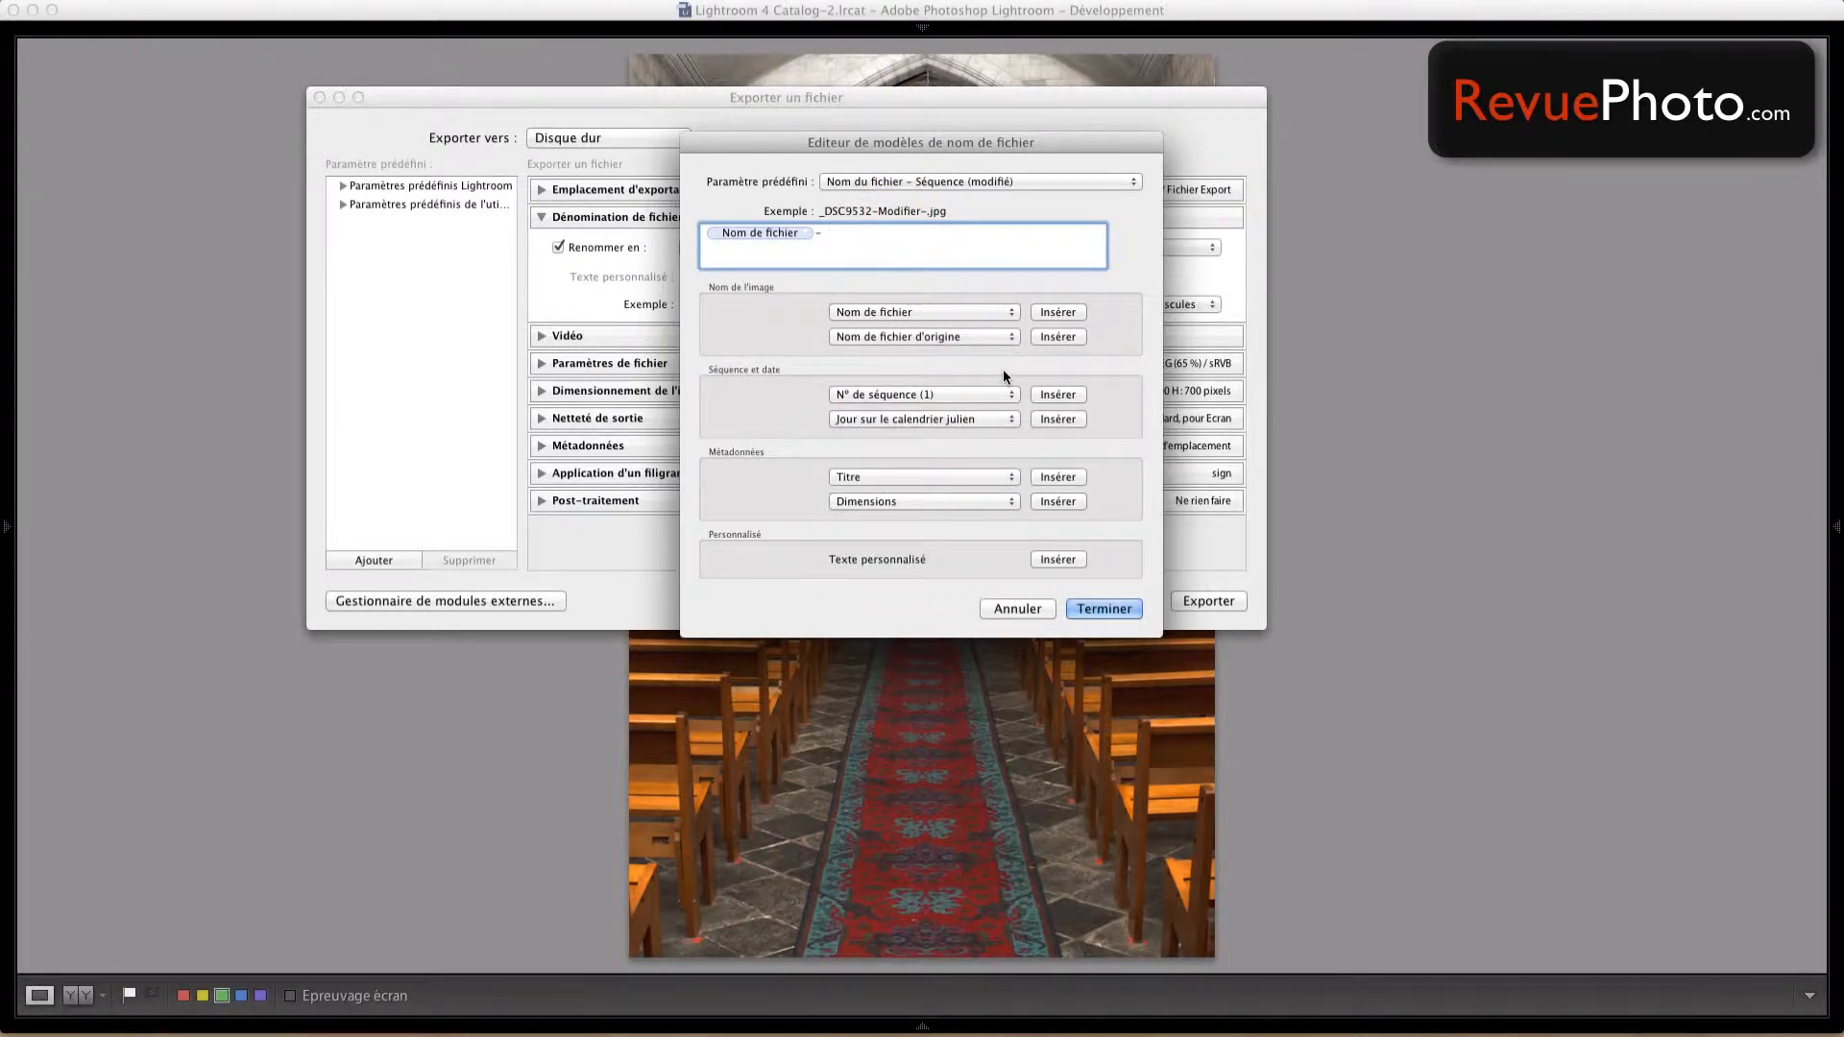
click(995, 394)
click(954, 425)
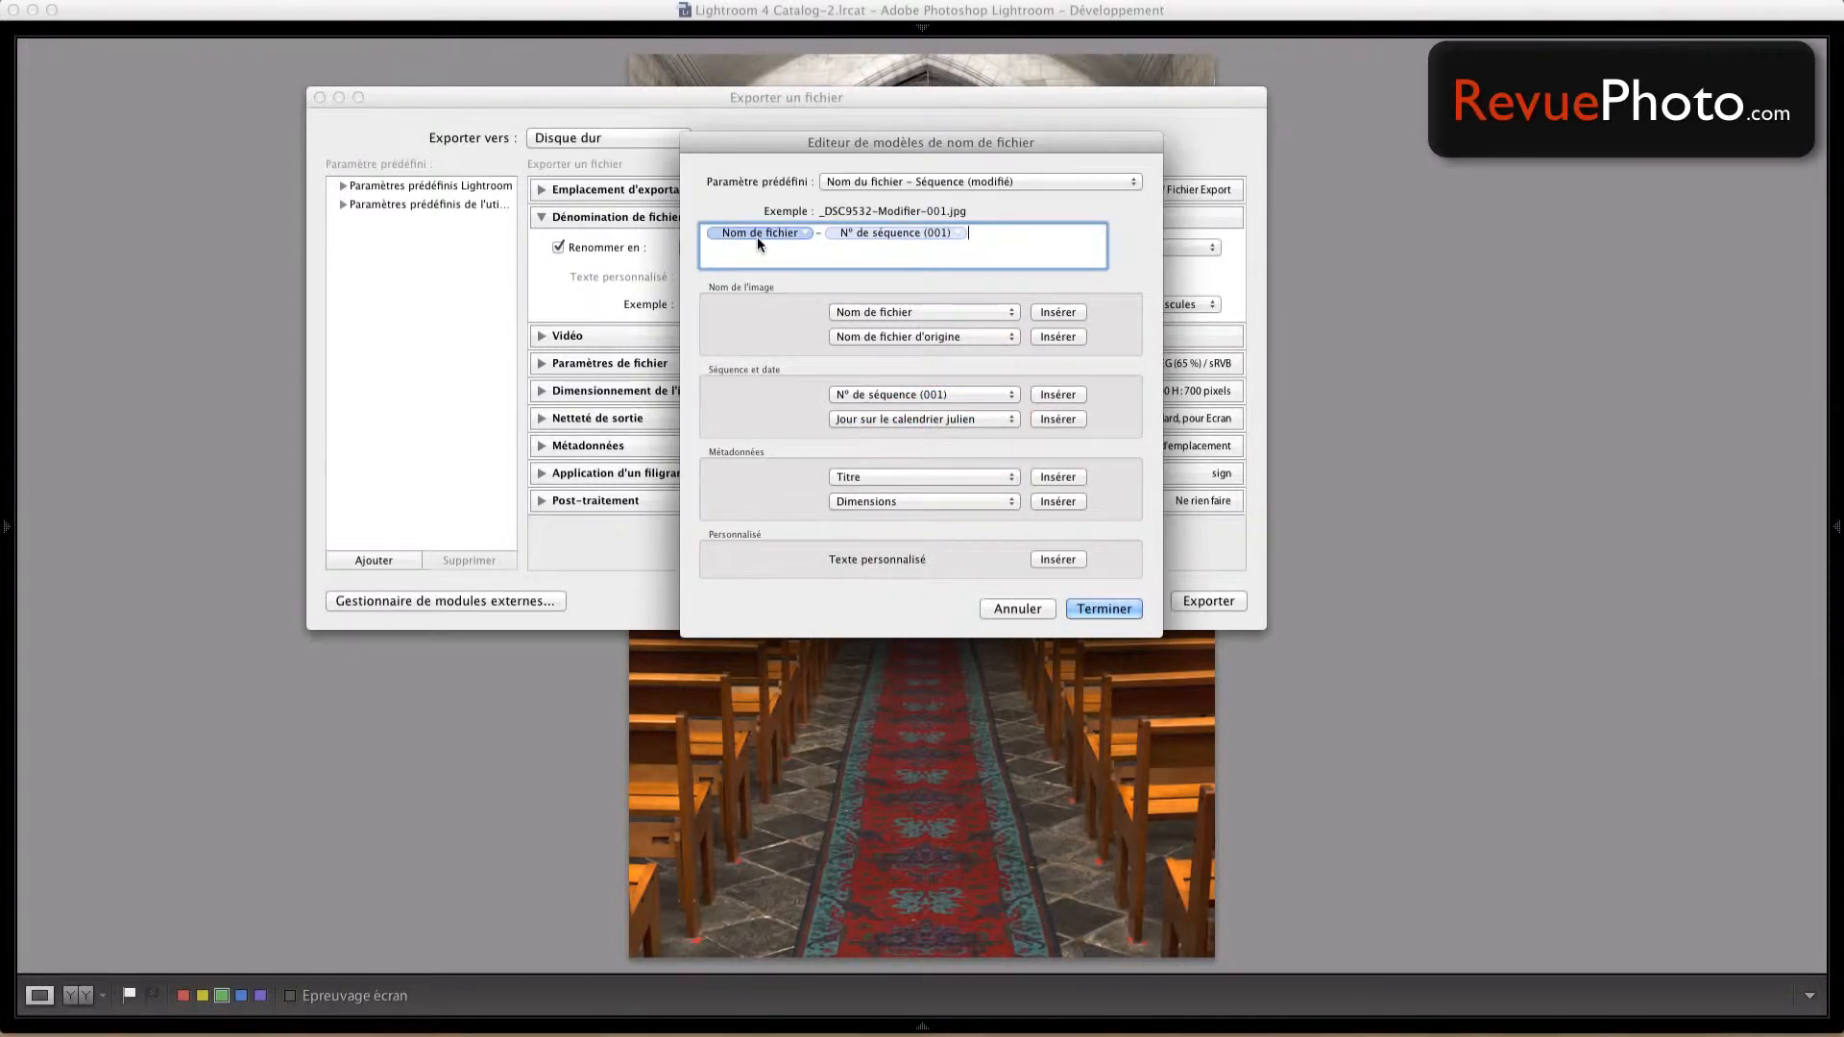
- Change the template's sequence token to N° de séquence (01) and accept the file name template
click(949, 231)
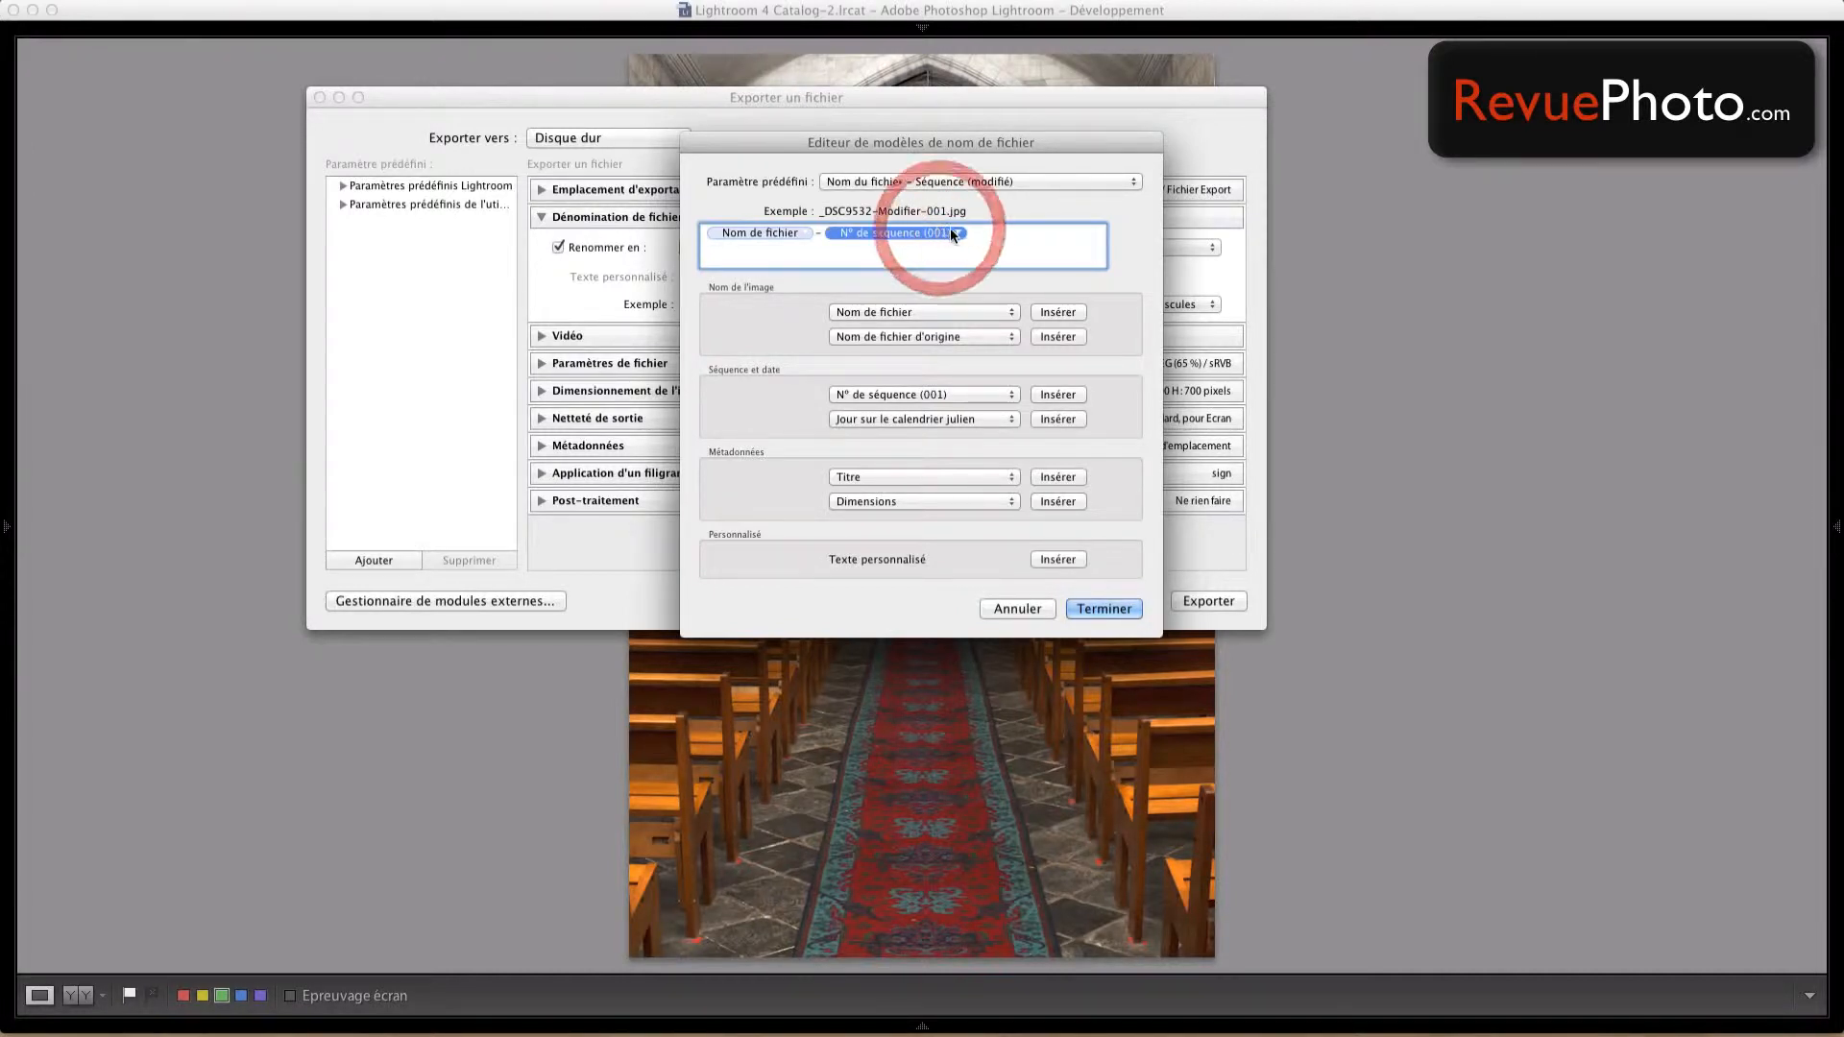
click(954, 233)
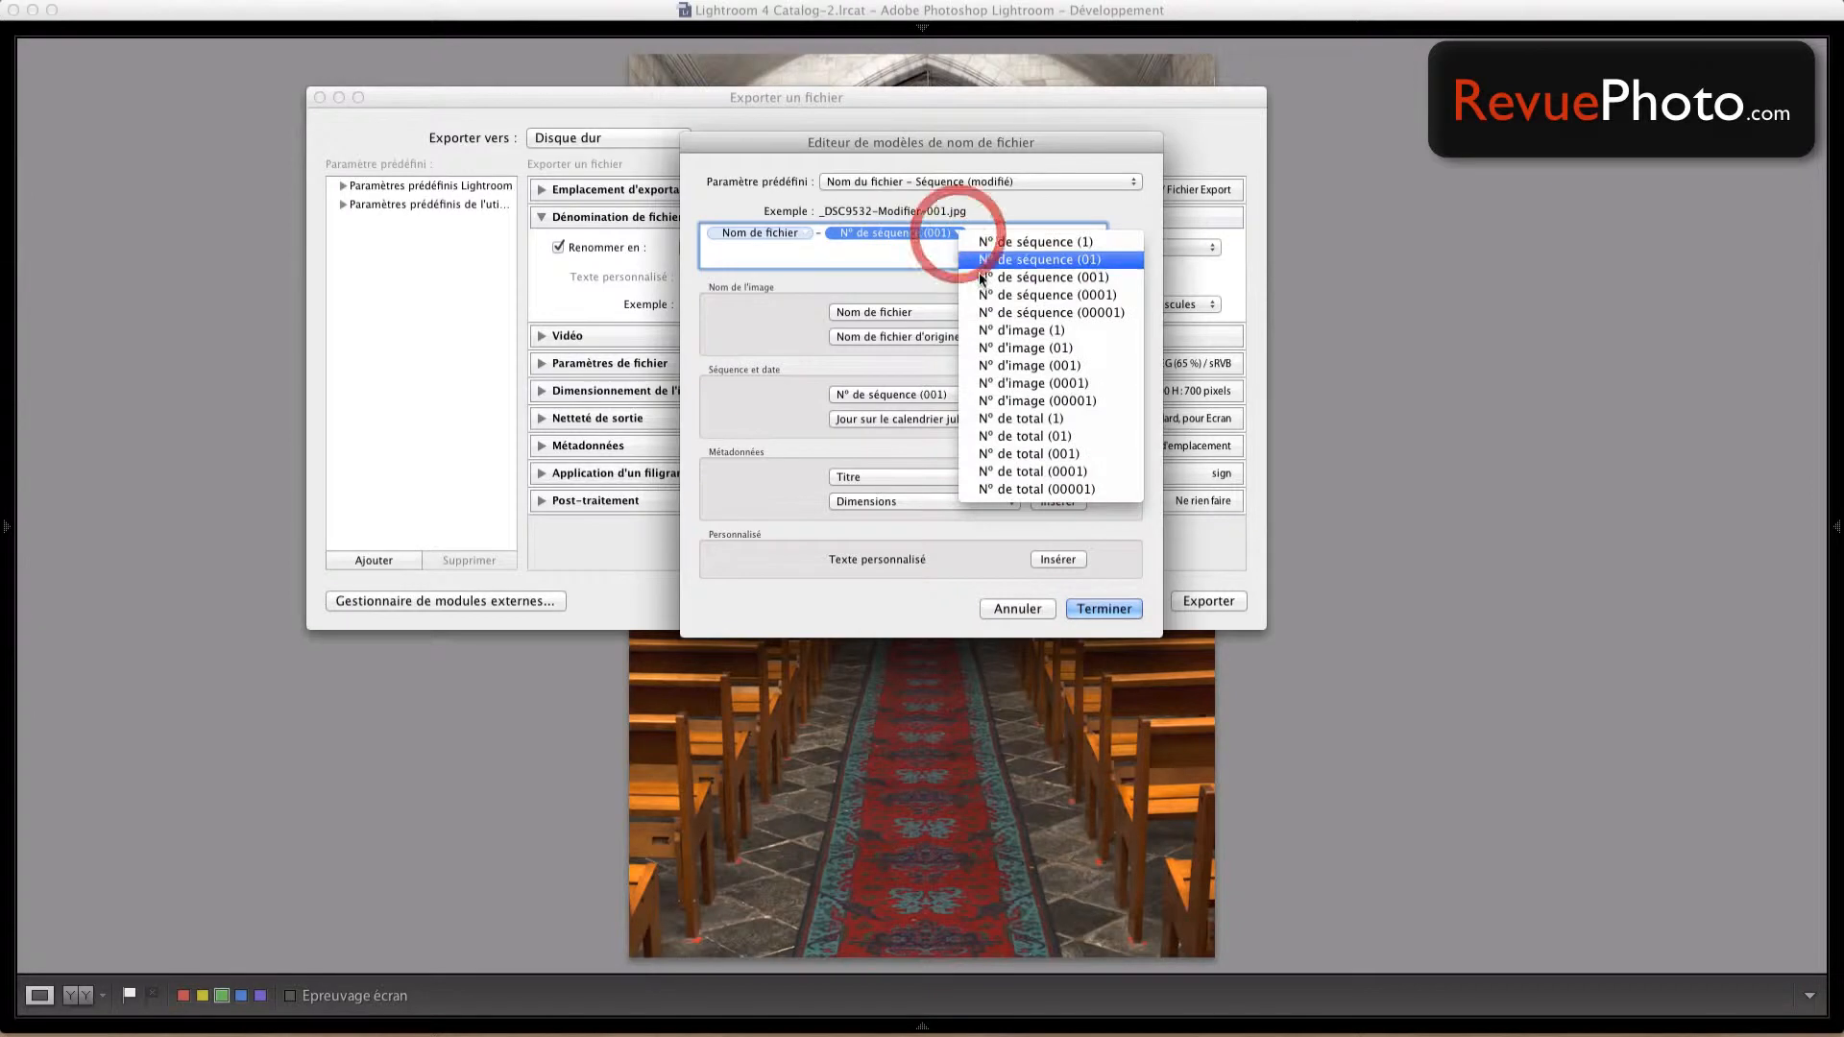
click(1057, 262)
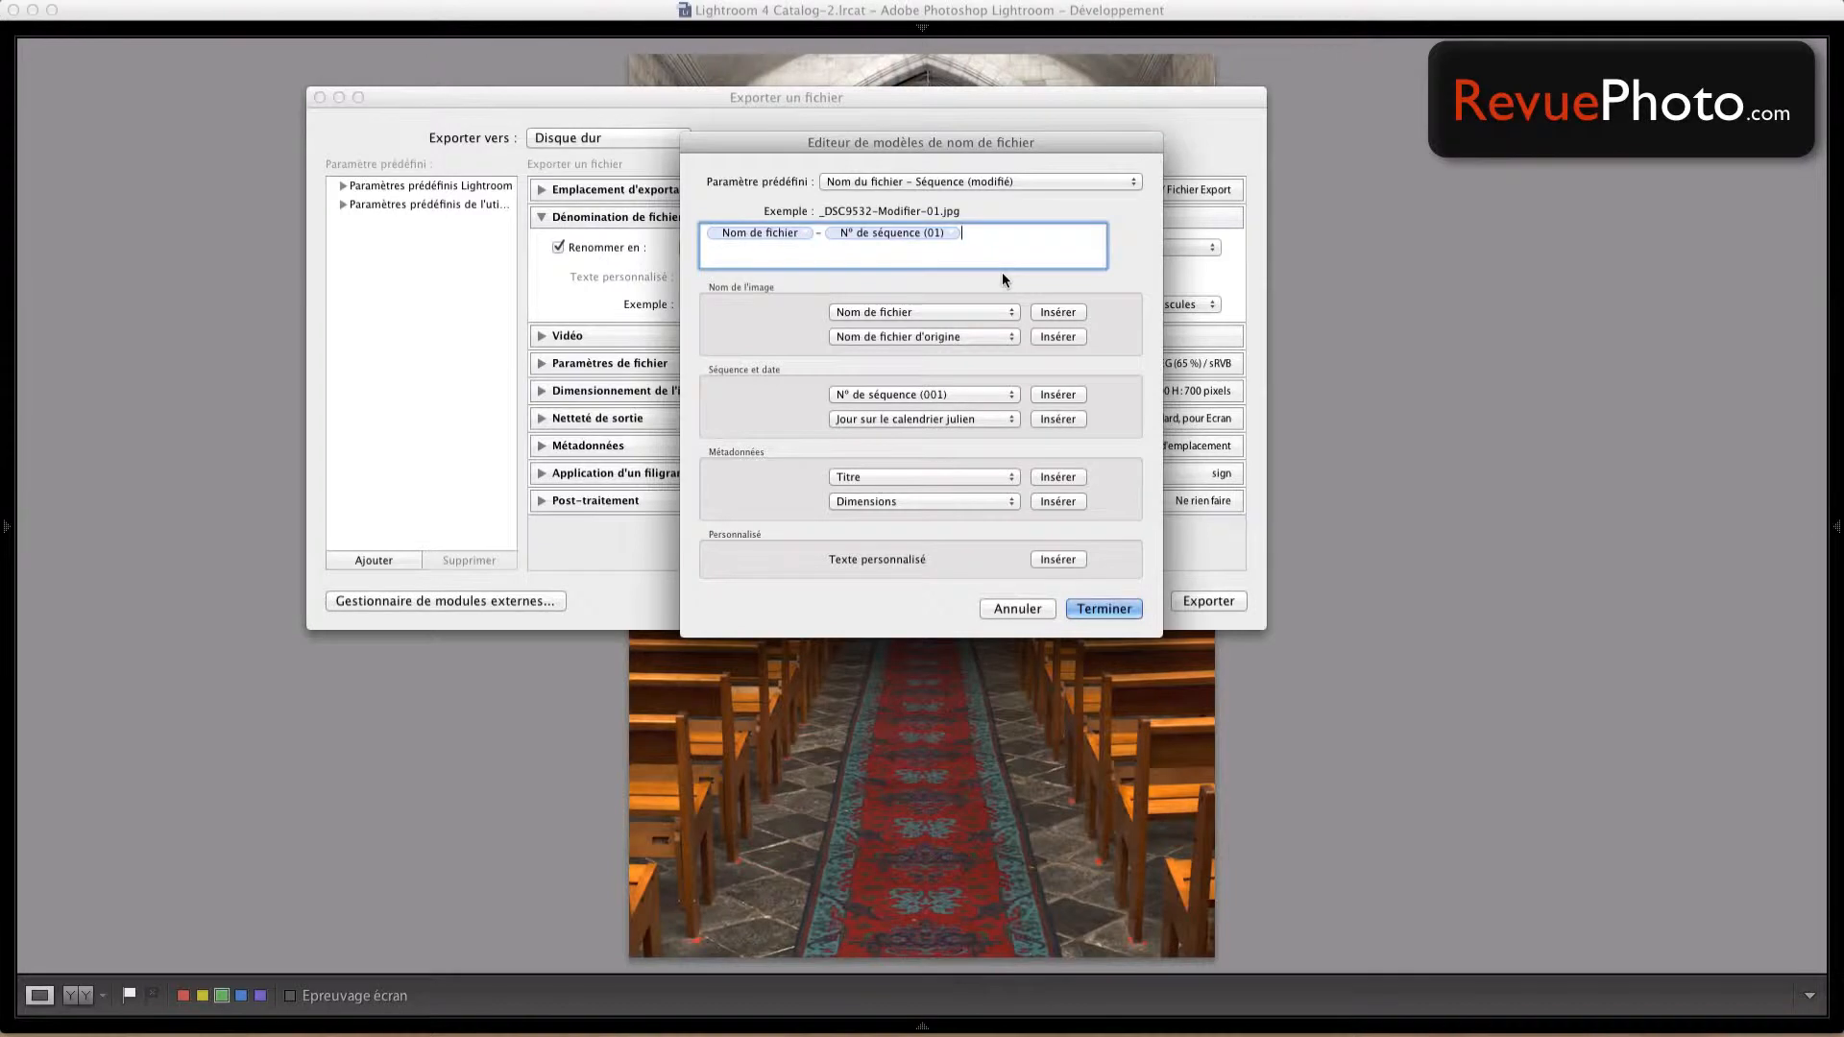
click(953, 233)
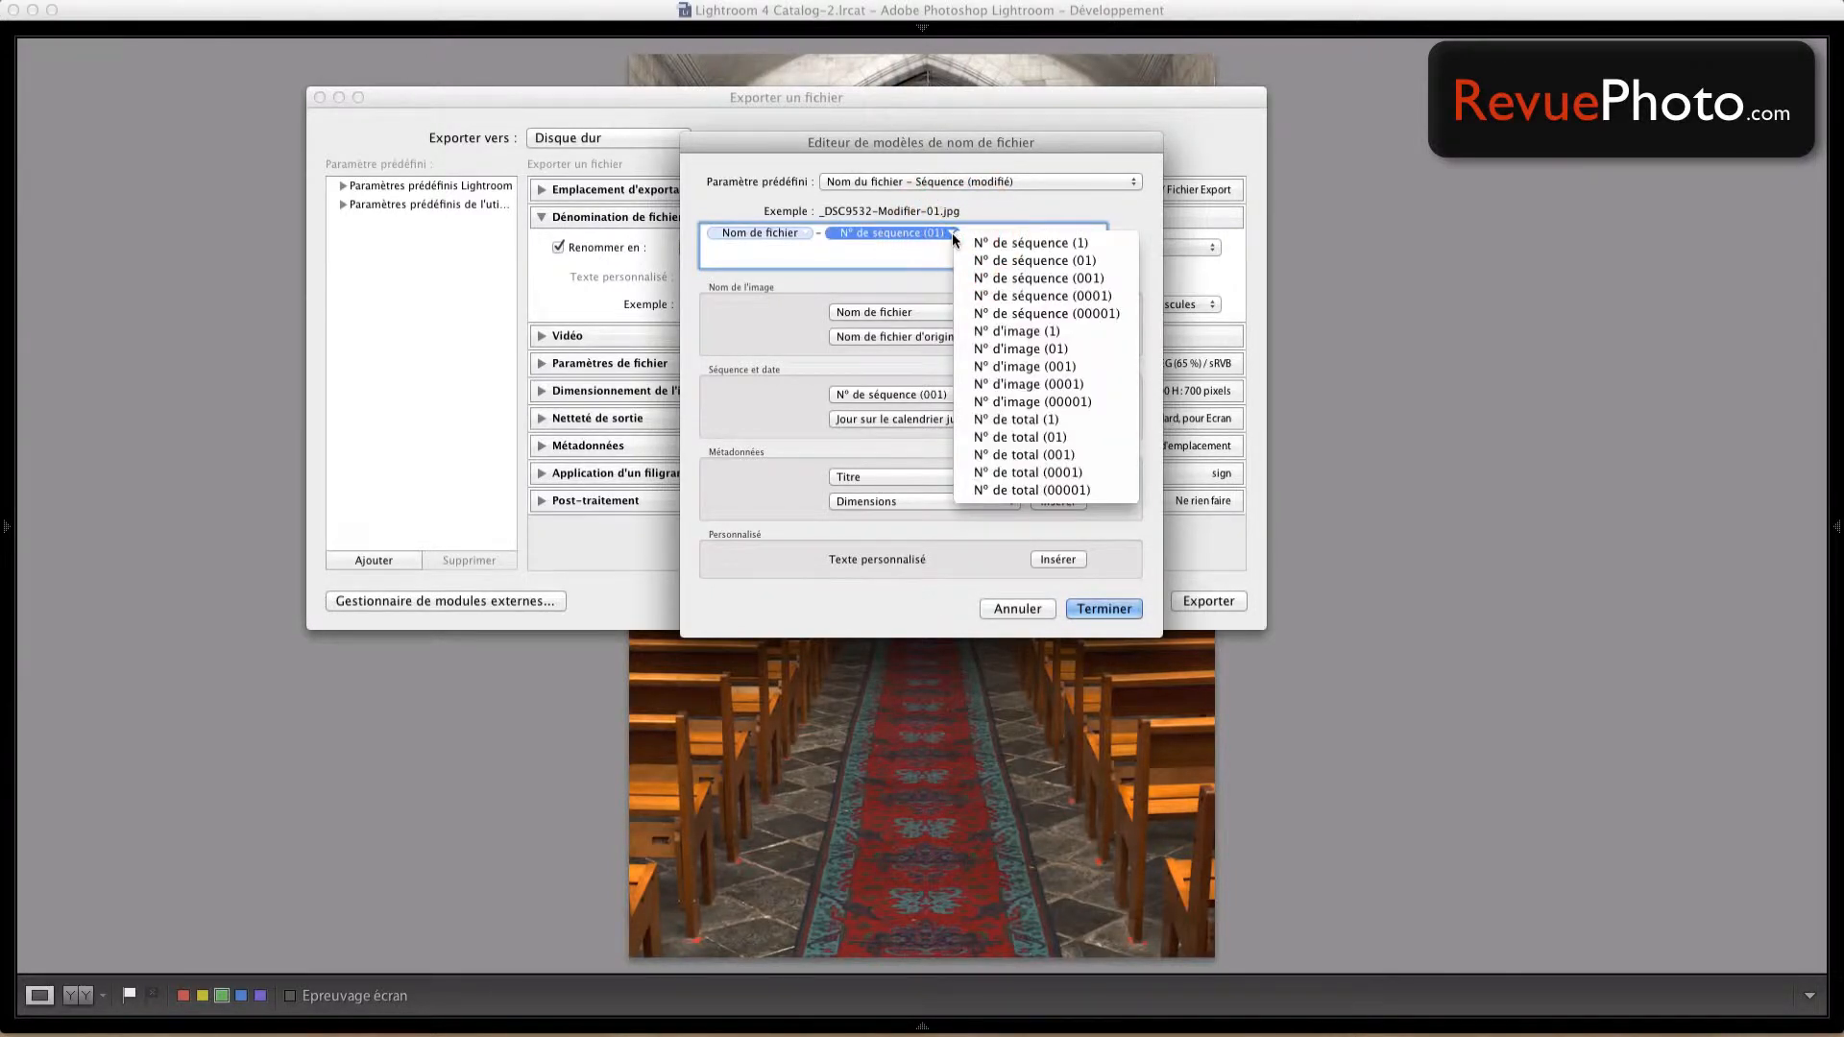
click(884, 253)
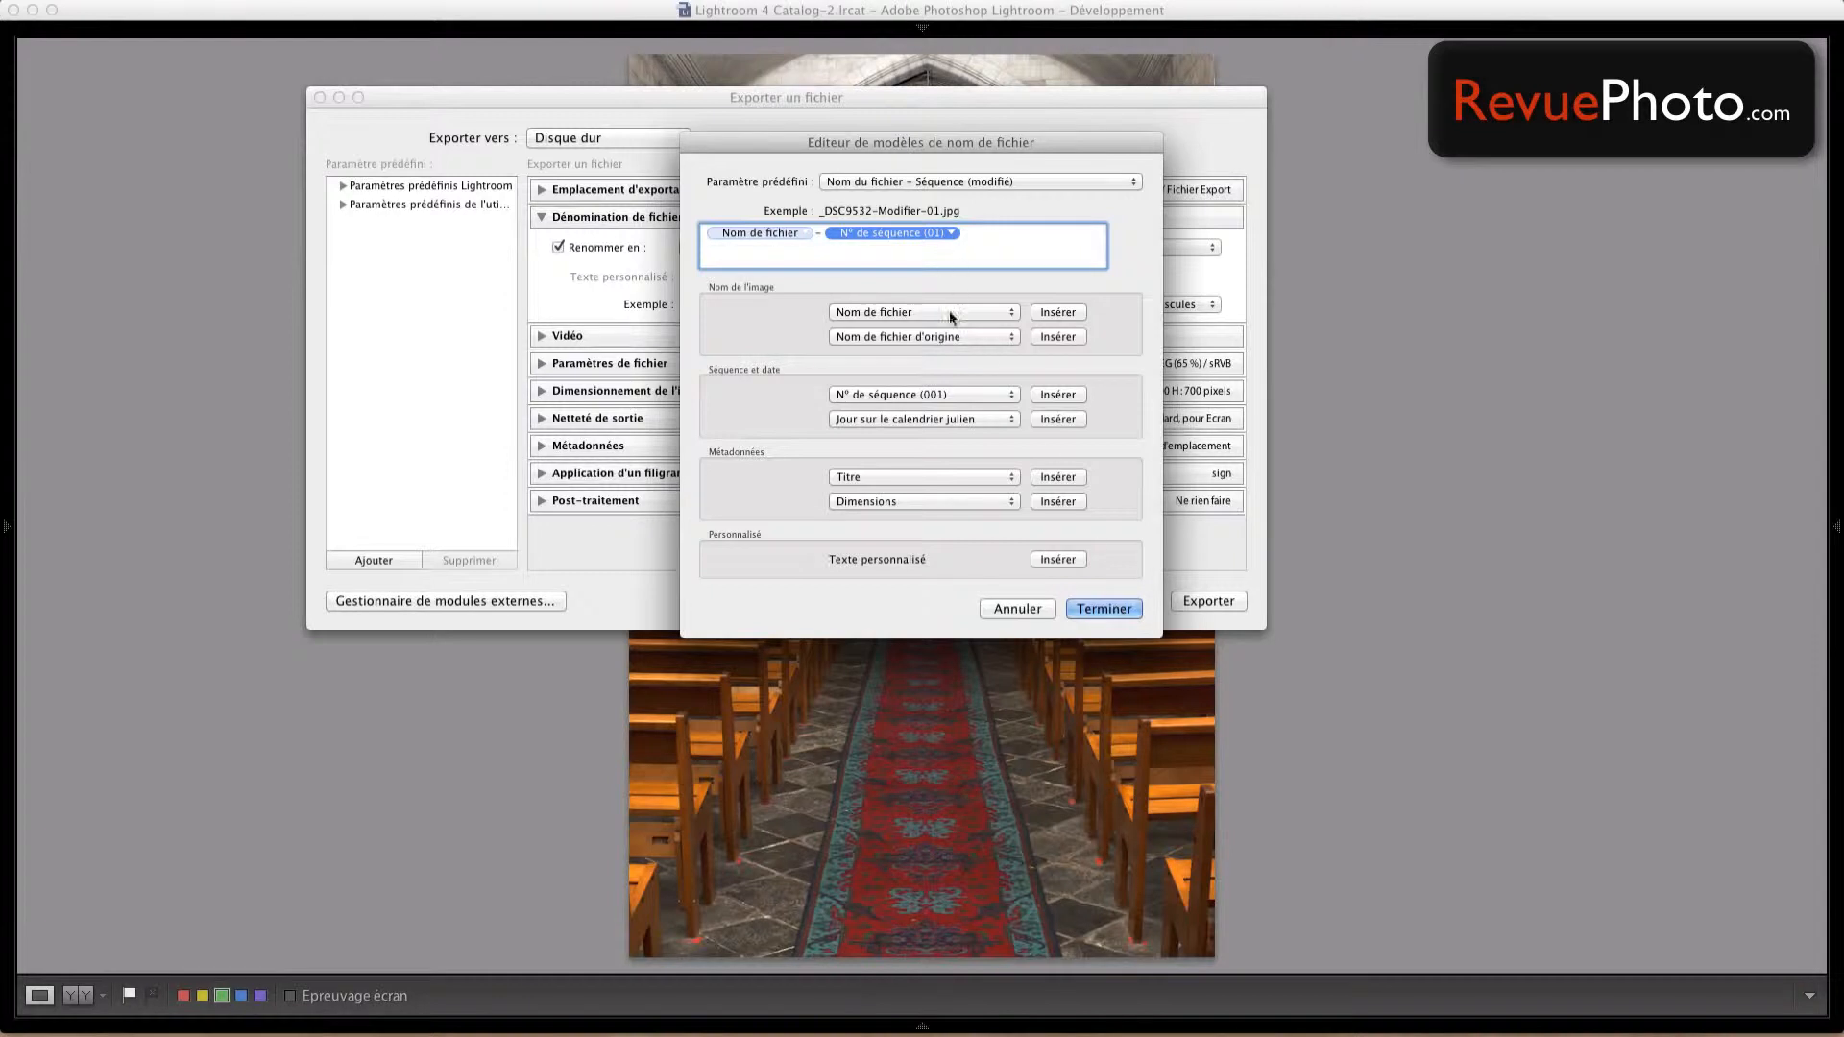
click(1104, 605)
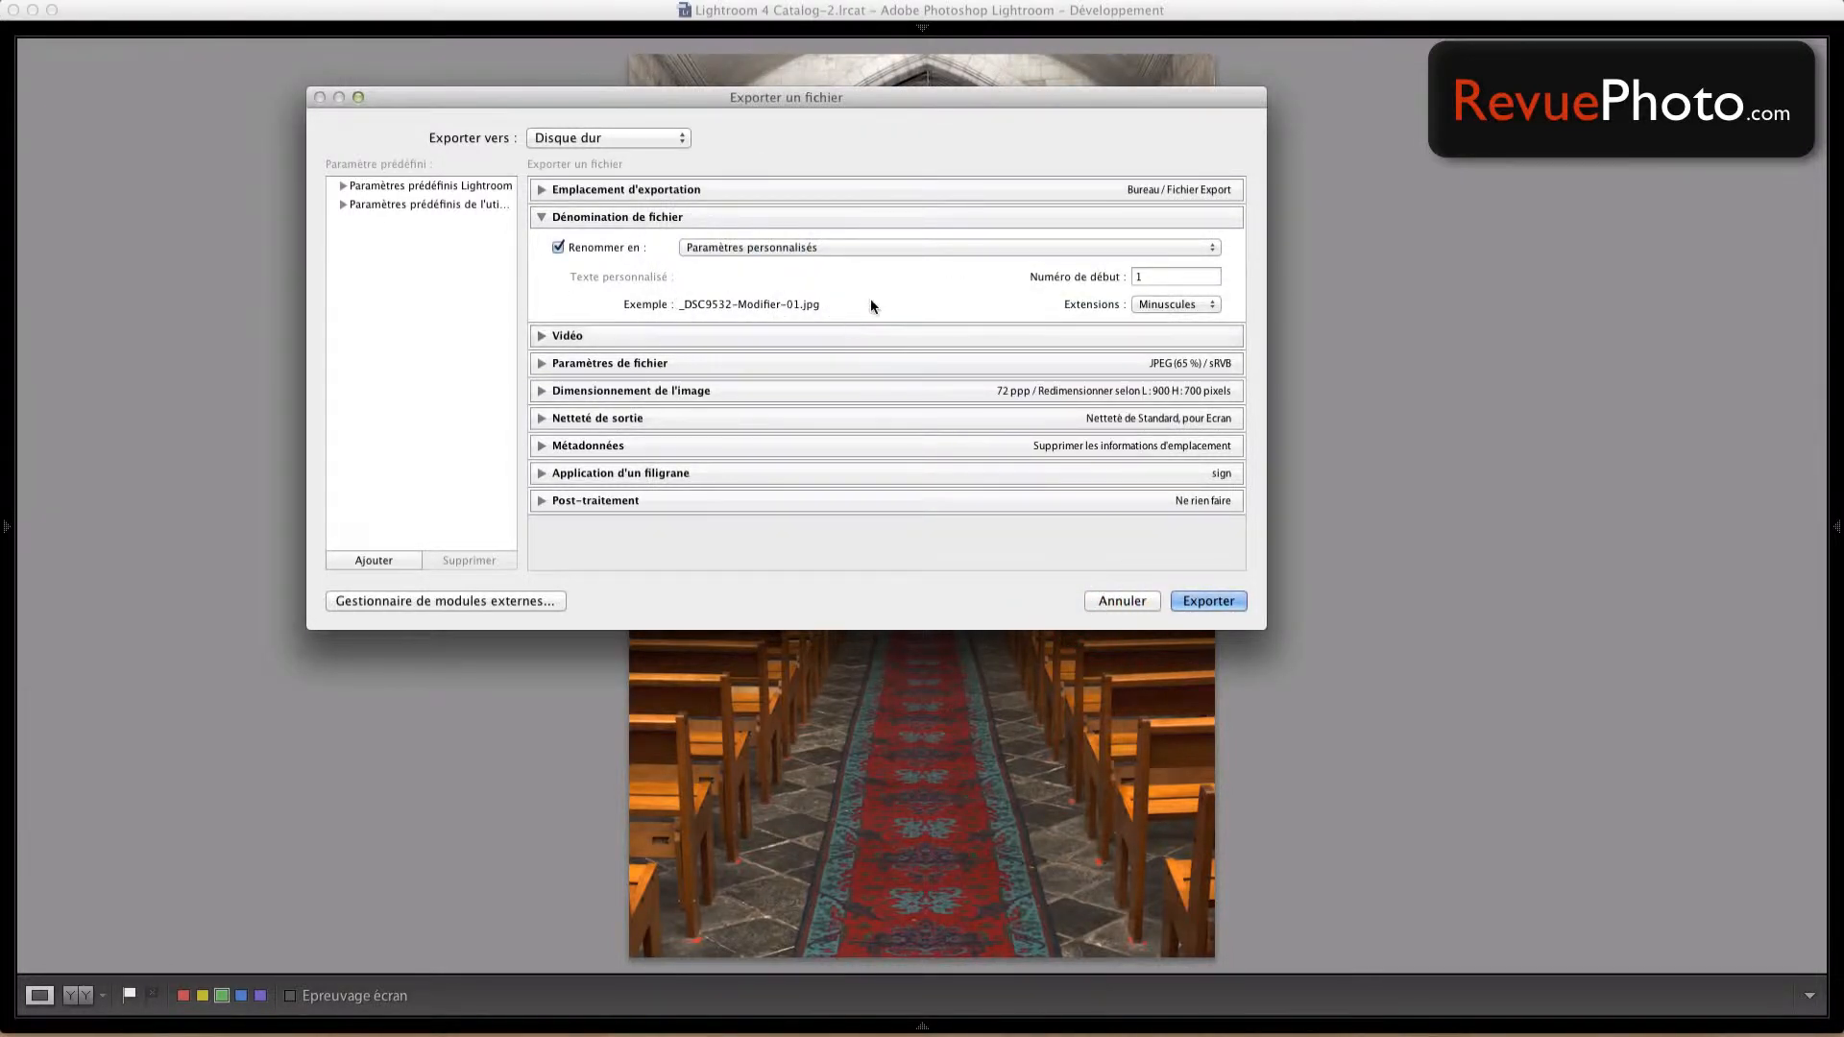
- Set the exported file to JPEG format at quality 60 with the sRVB colour space
double_click(1139, 278)
click(542, 218)
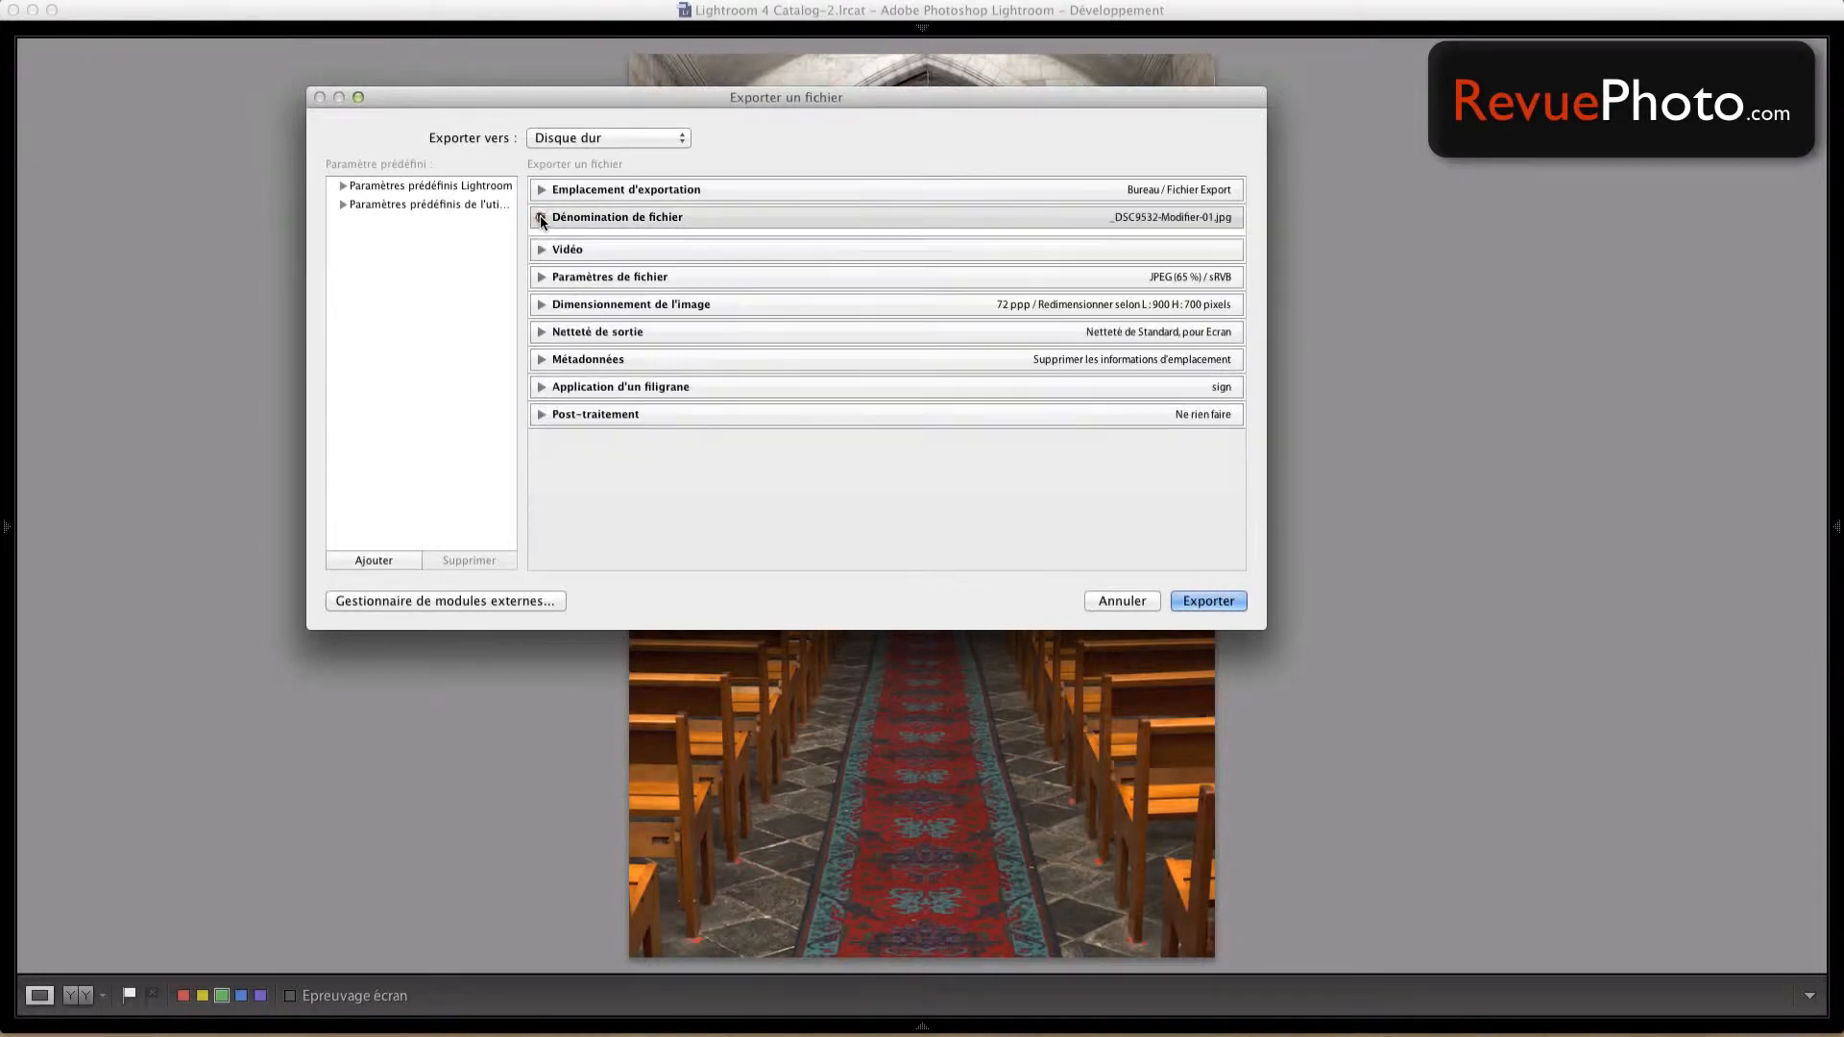
click(540, 273)
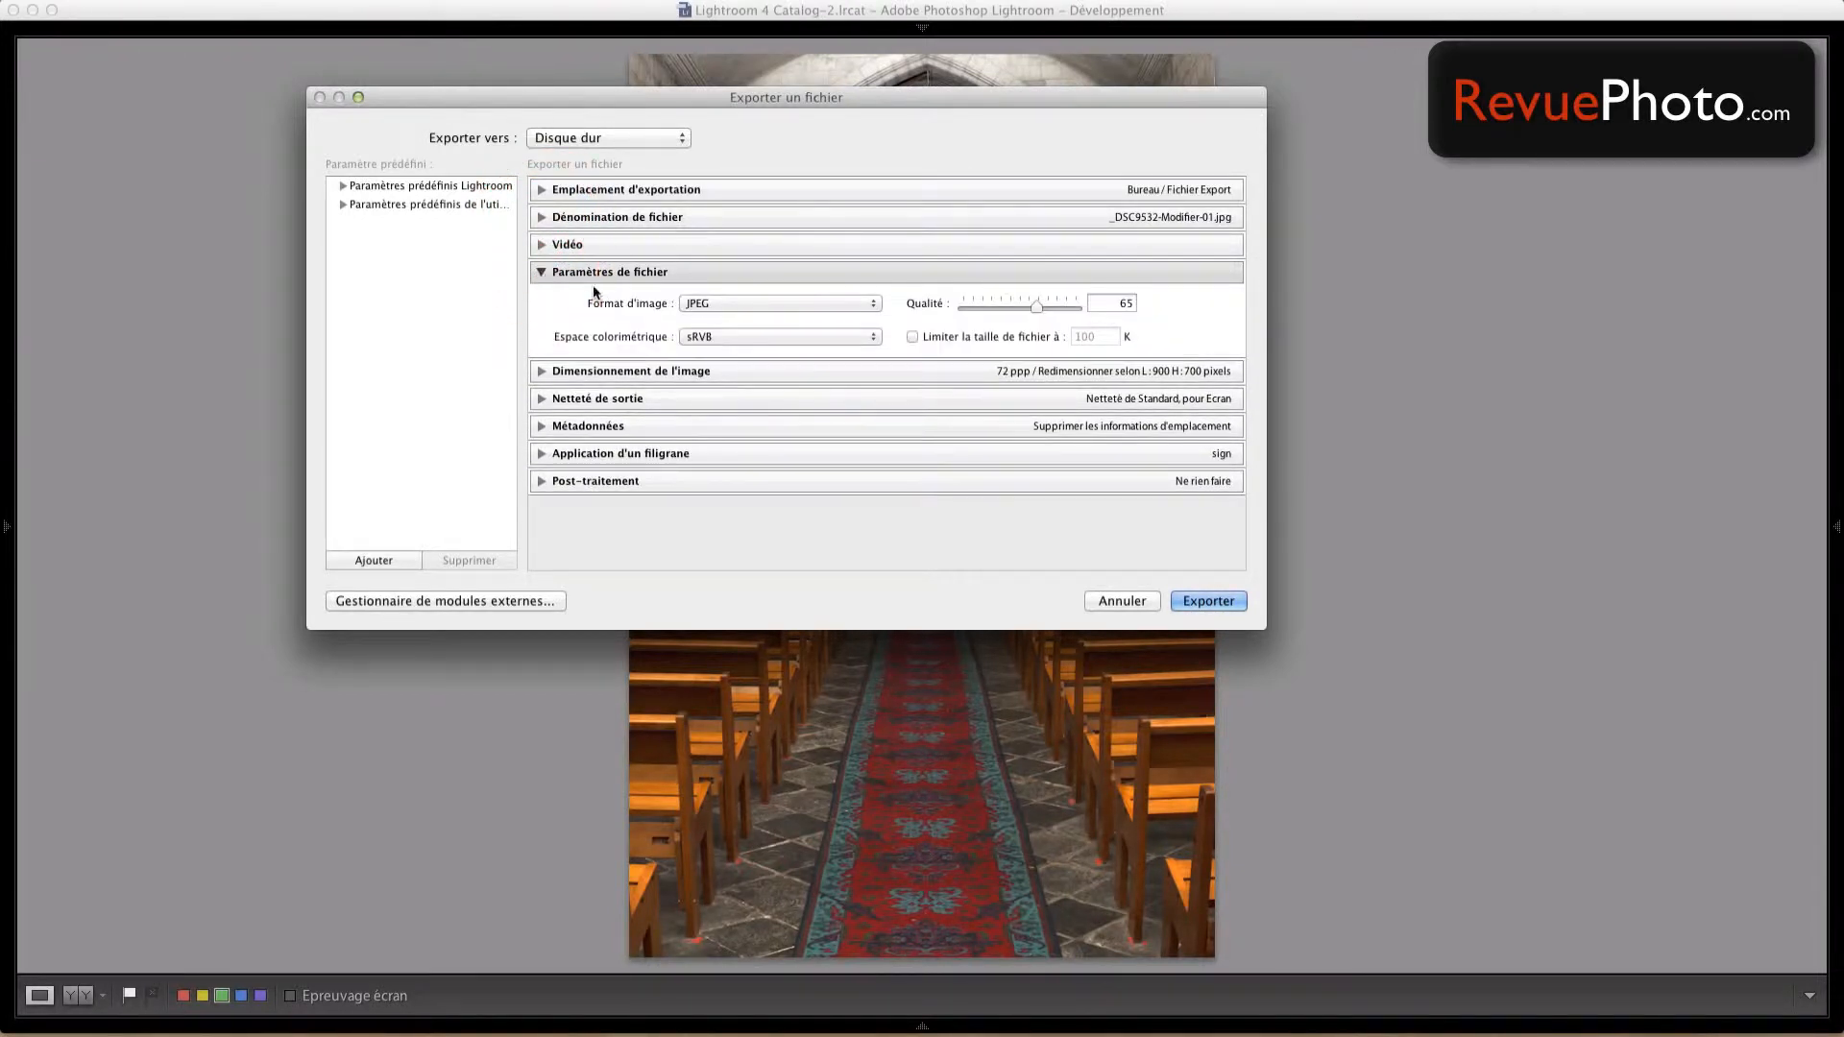
click(726, 303)
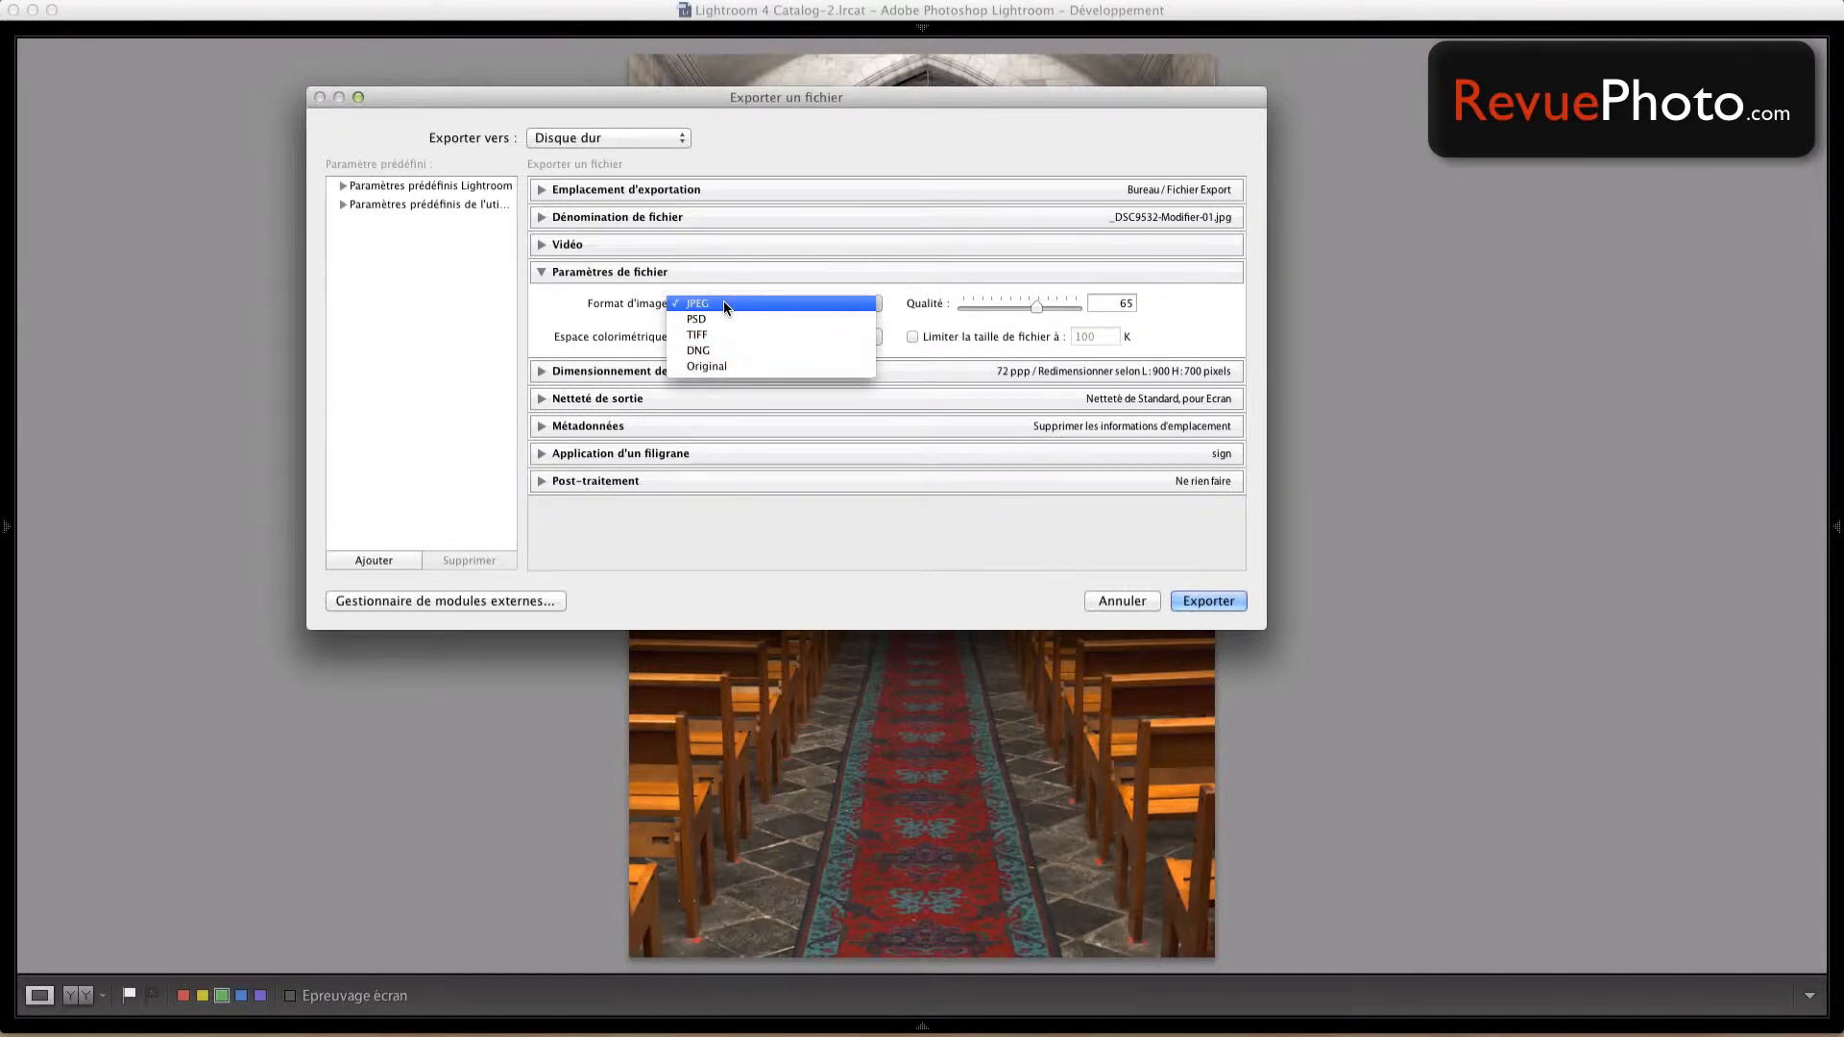
click(723, 302)
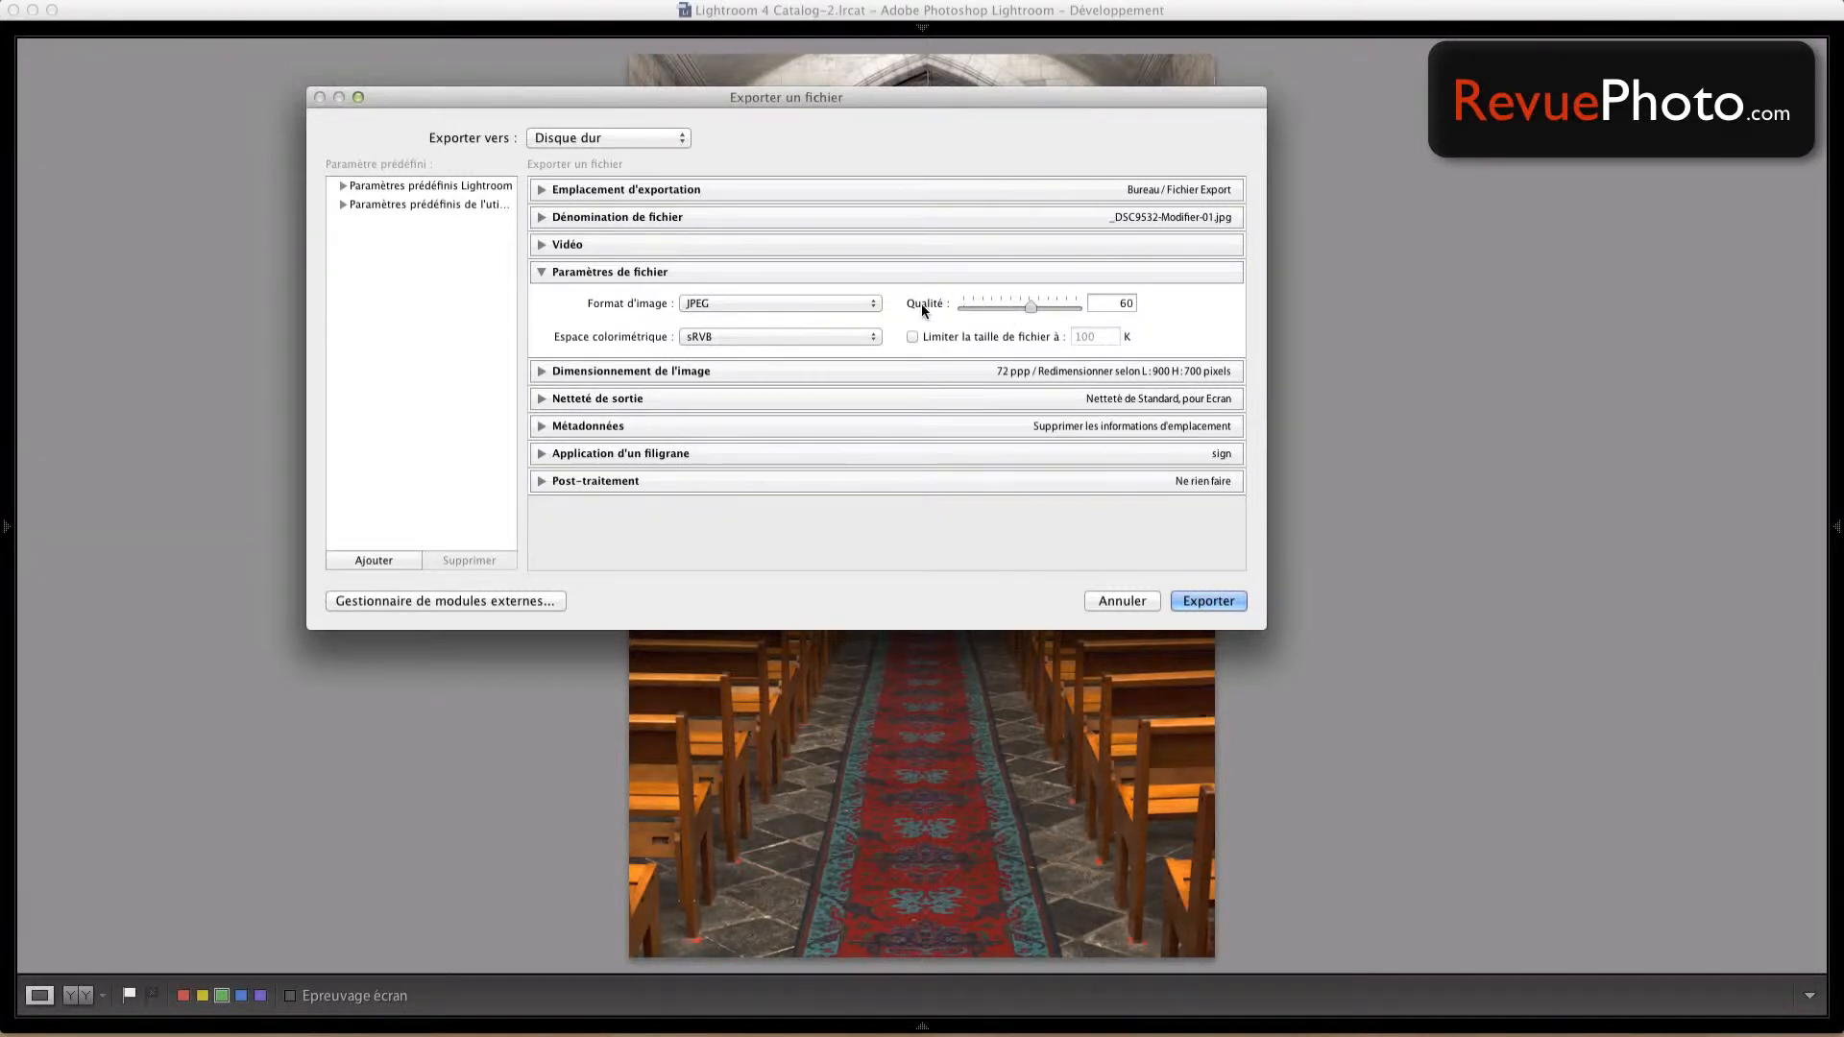
click(748, 337)
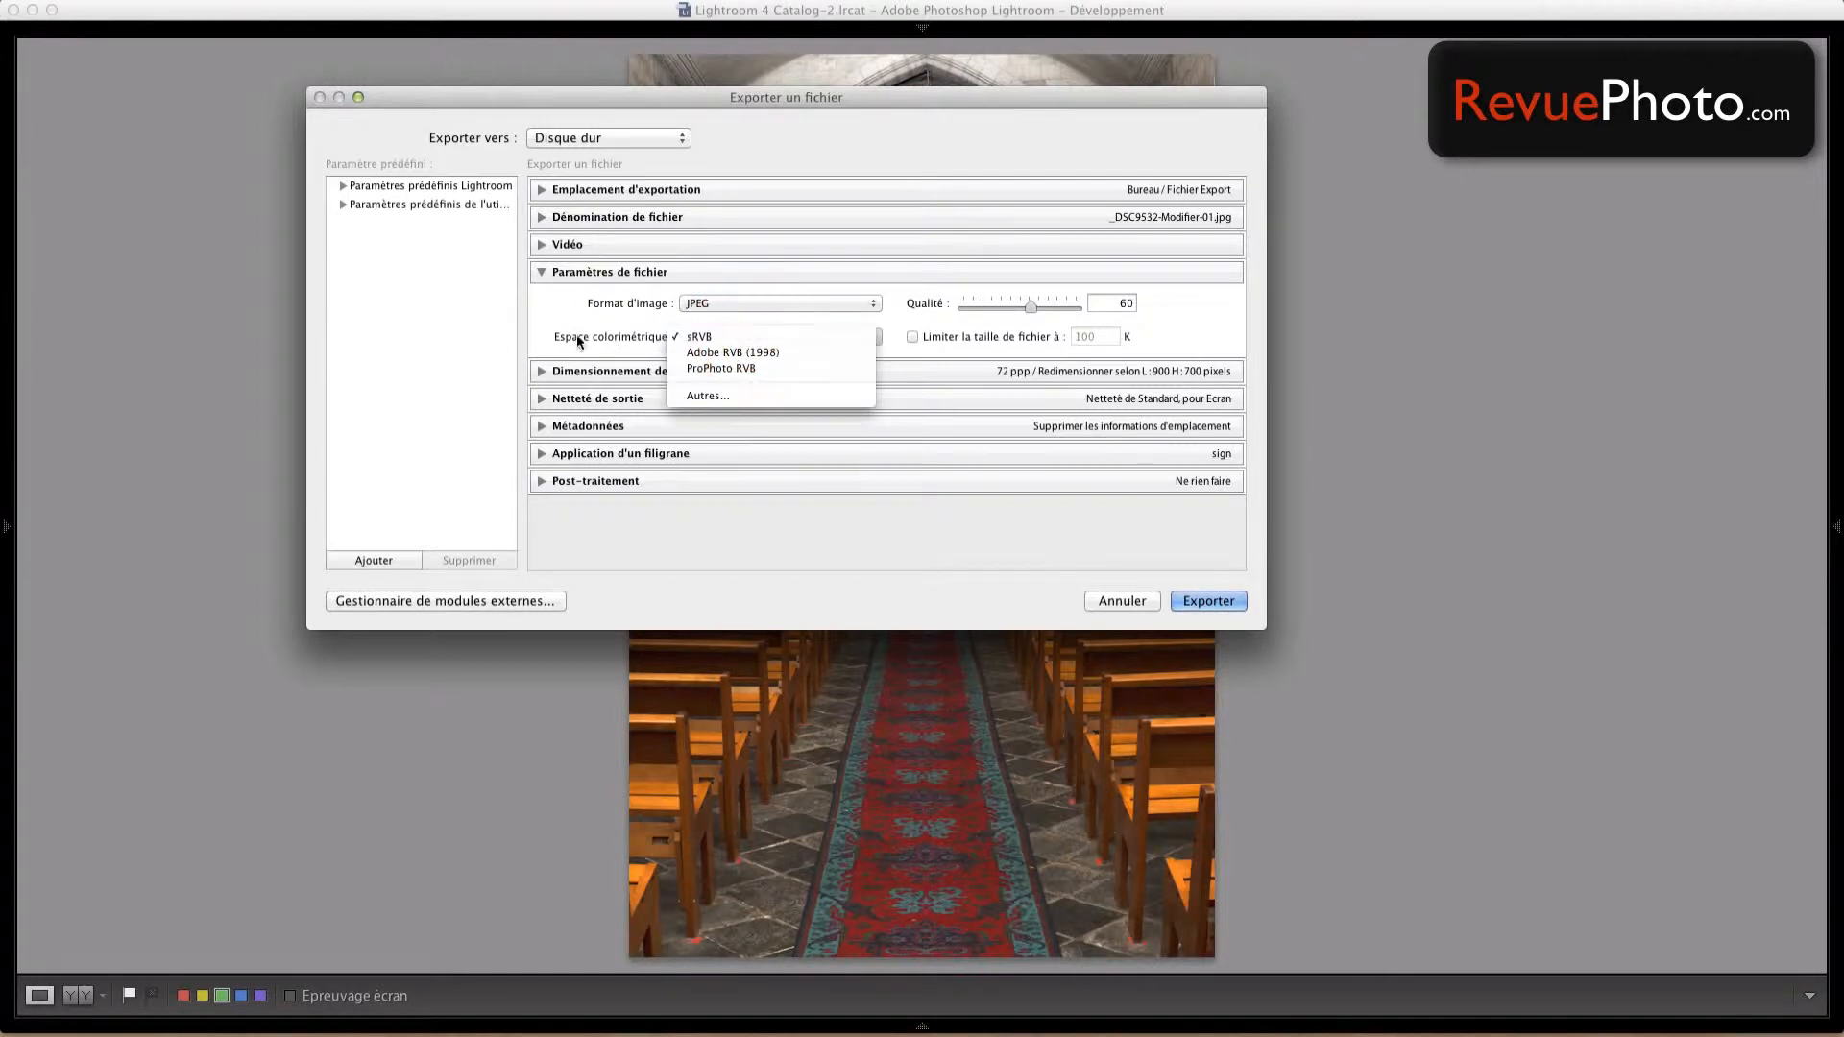
click(712, 338)
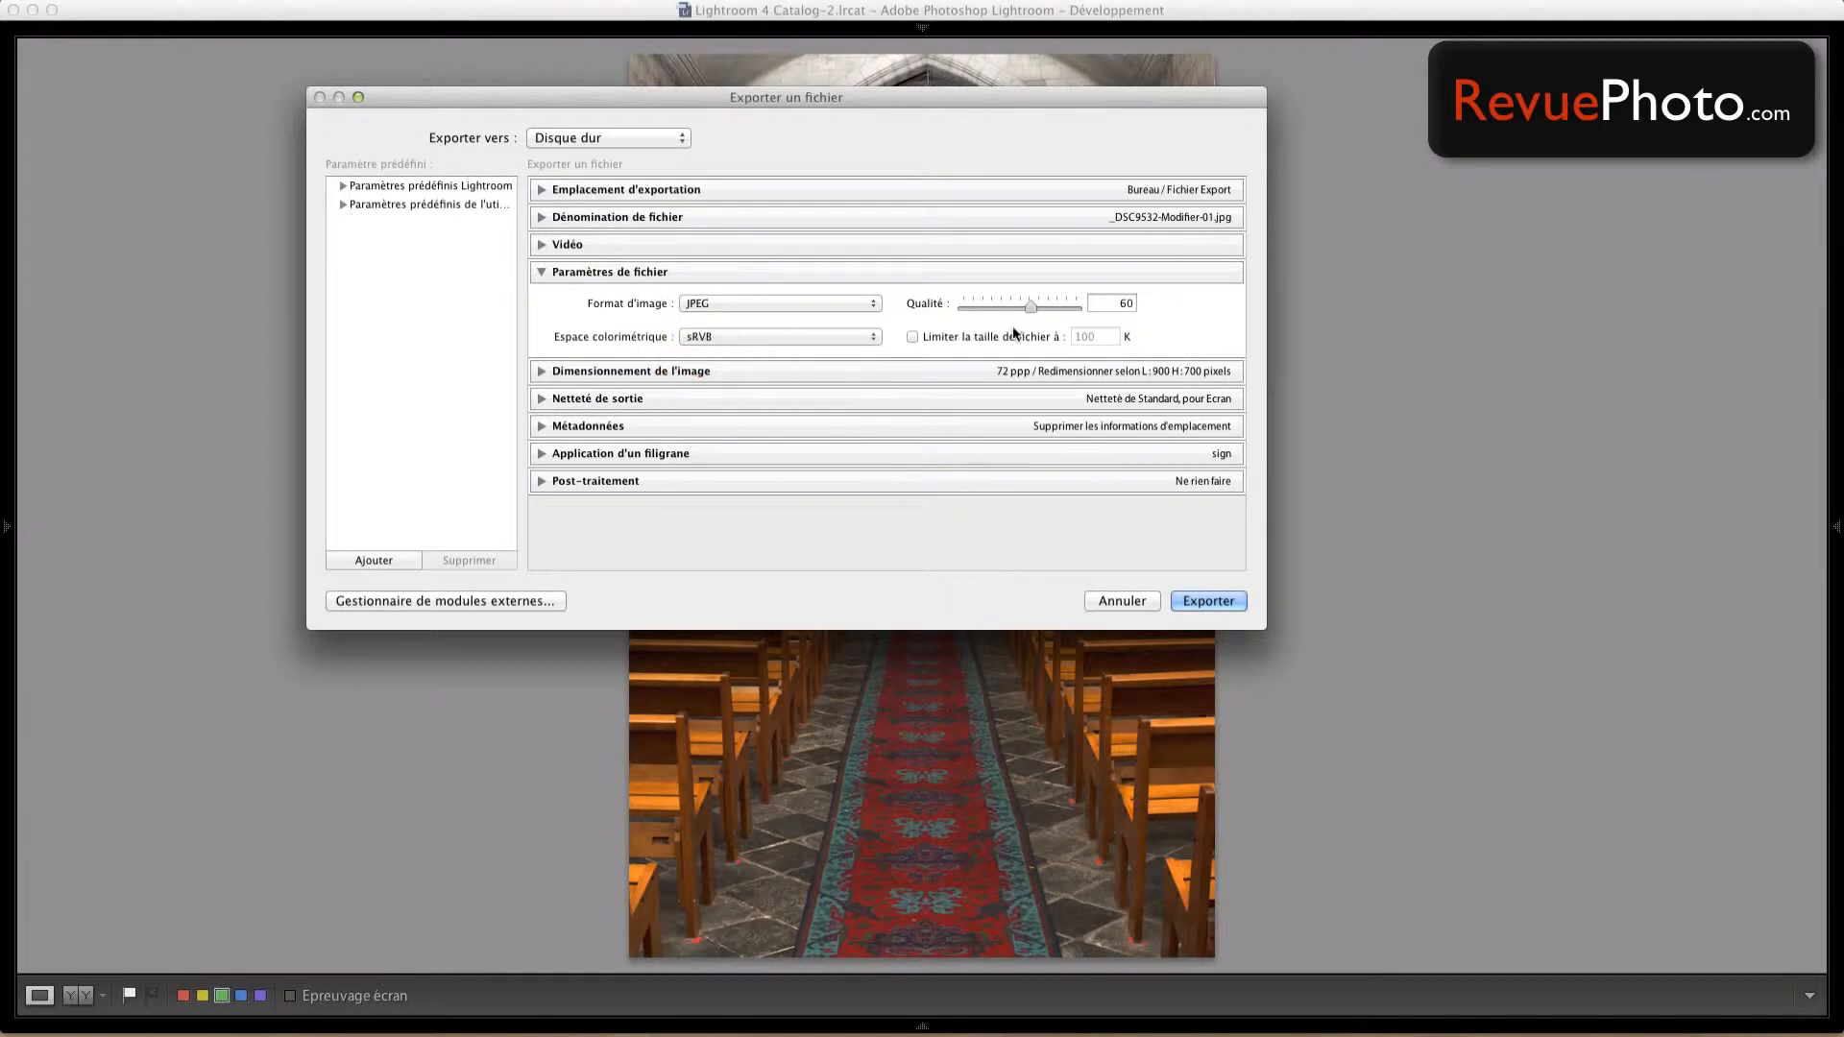
mouse_move(1022, 332)
- Set the export resize dimensions to a width of 1000 pixels and a height of 900 pixels
click(541, 371)
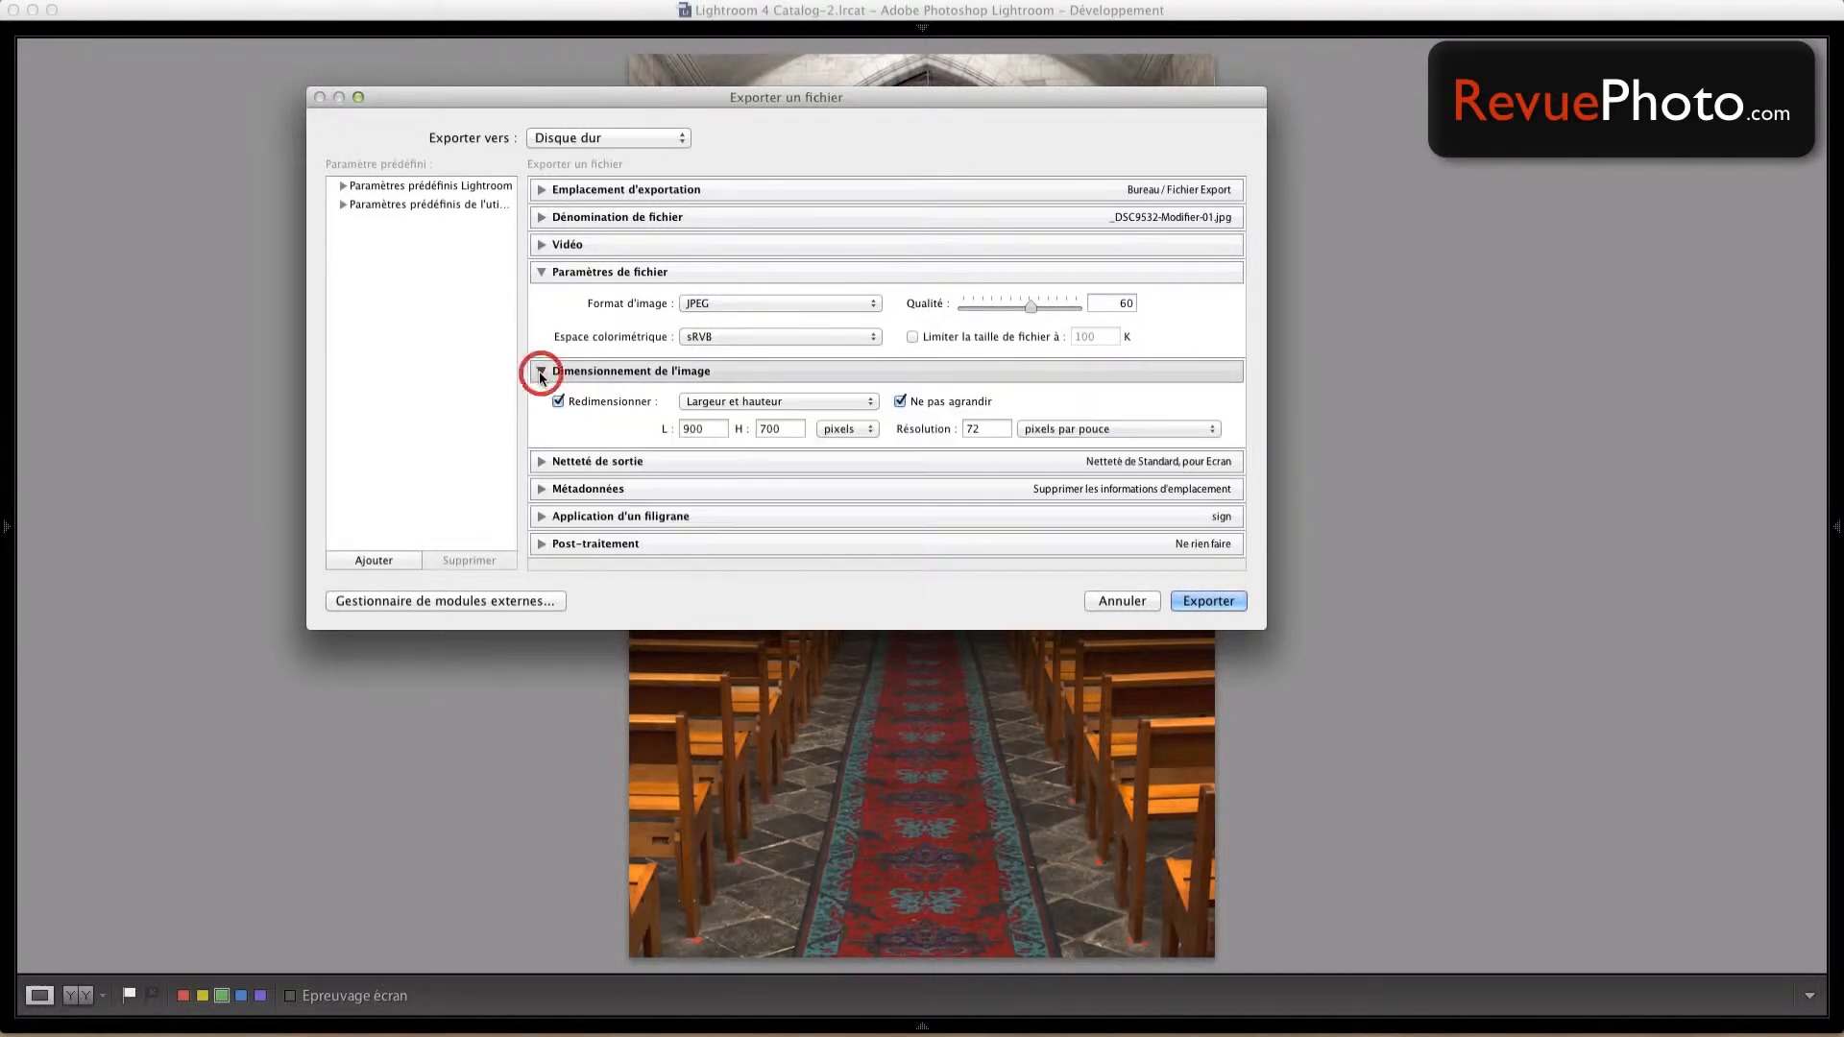
click(541, 272)
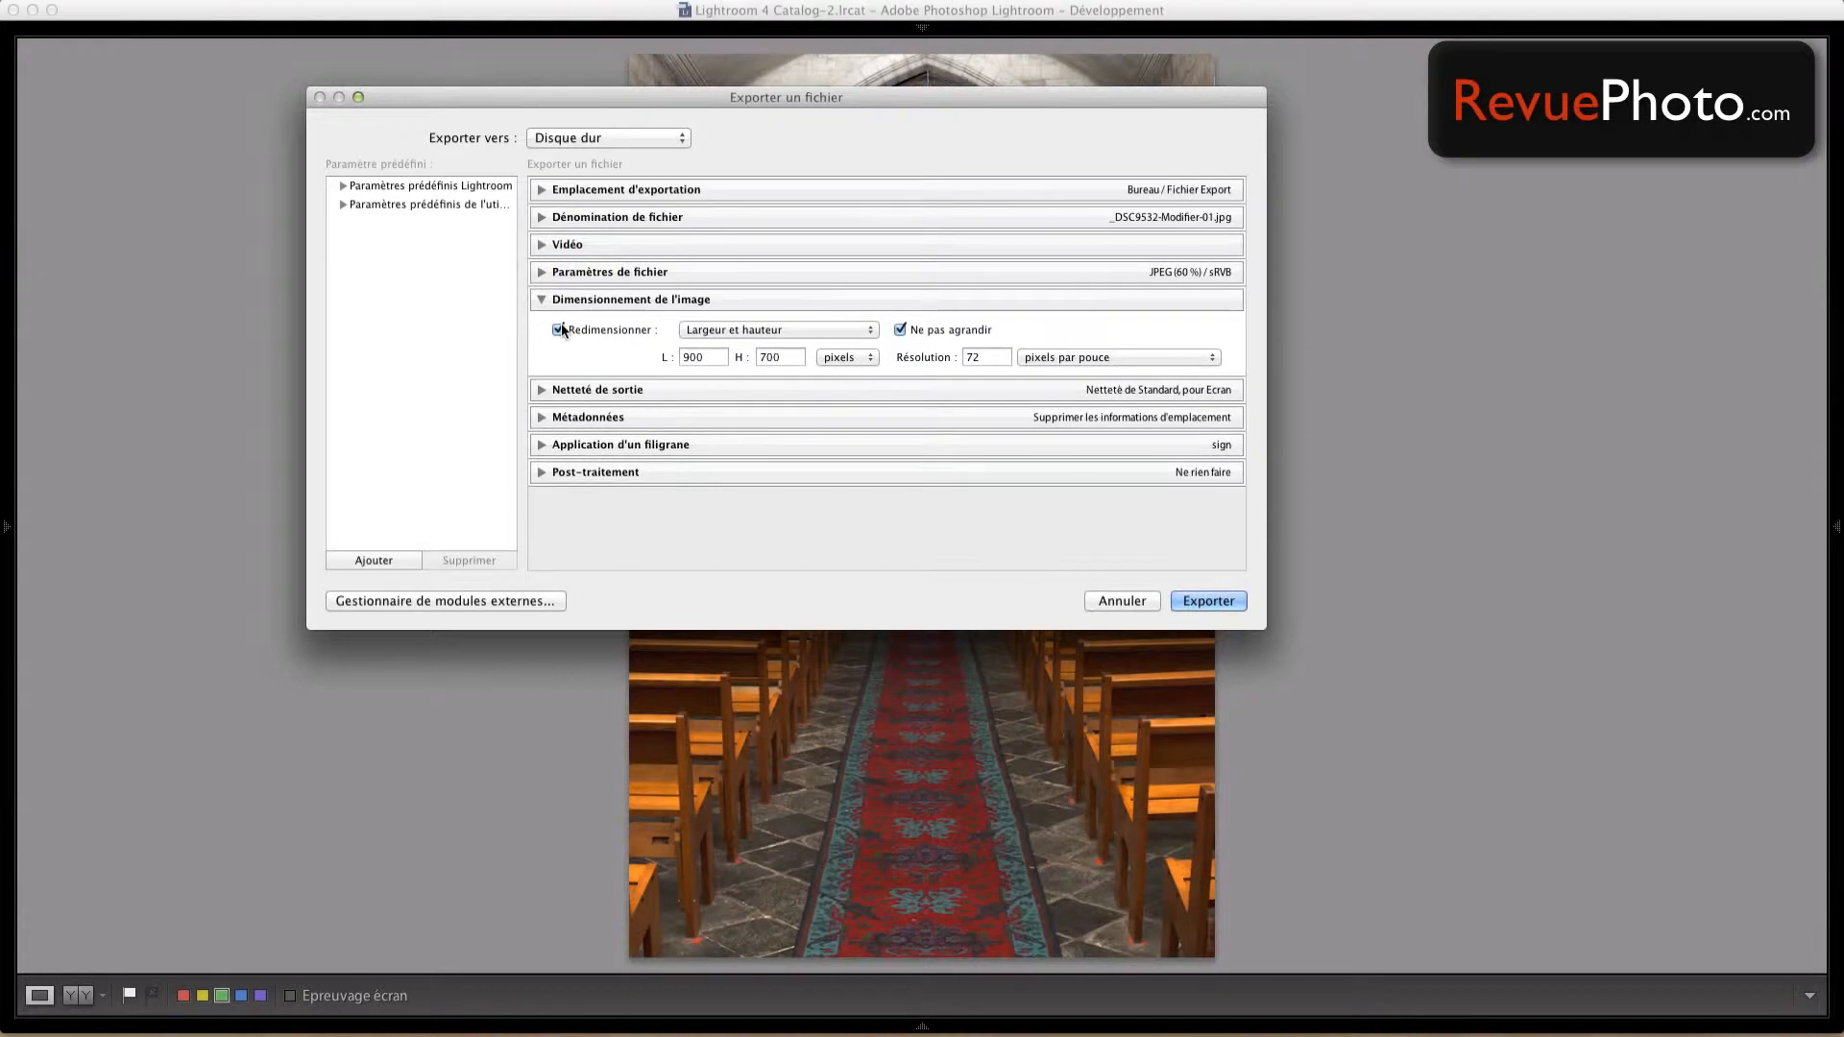
double_click(773, 357)
text(900)
click(701, 358)
text(10)
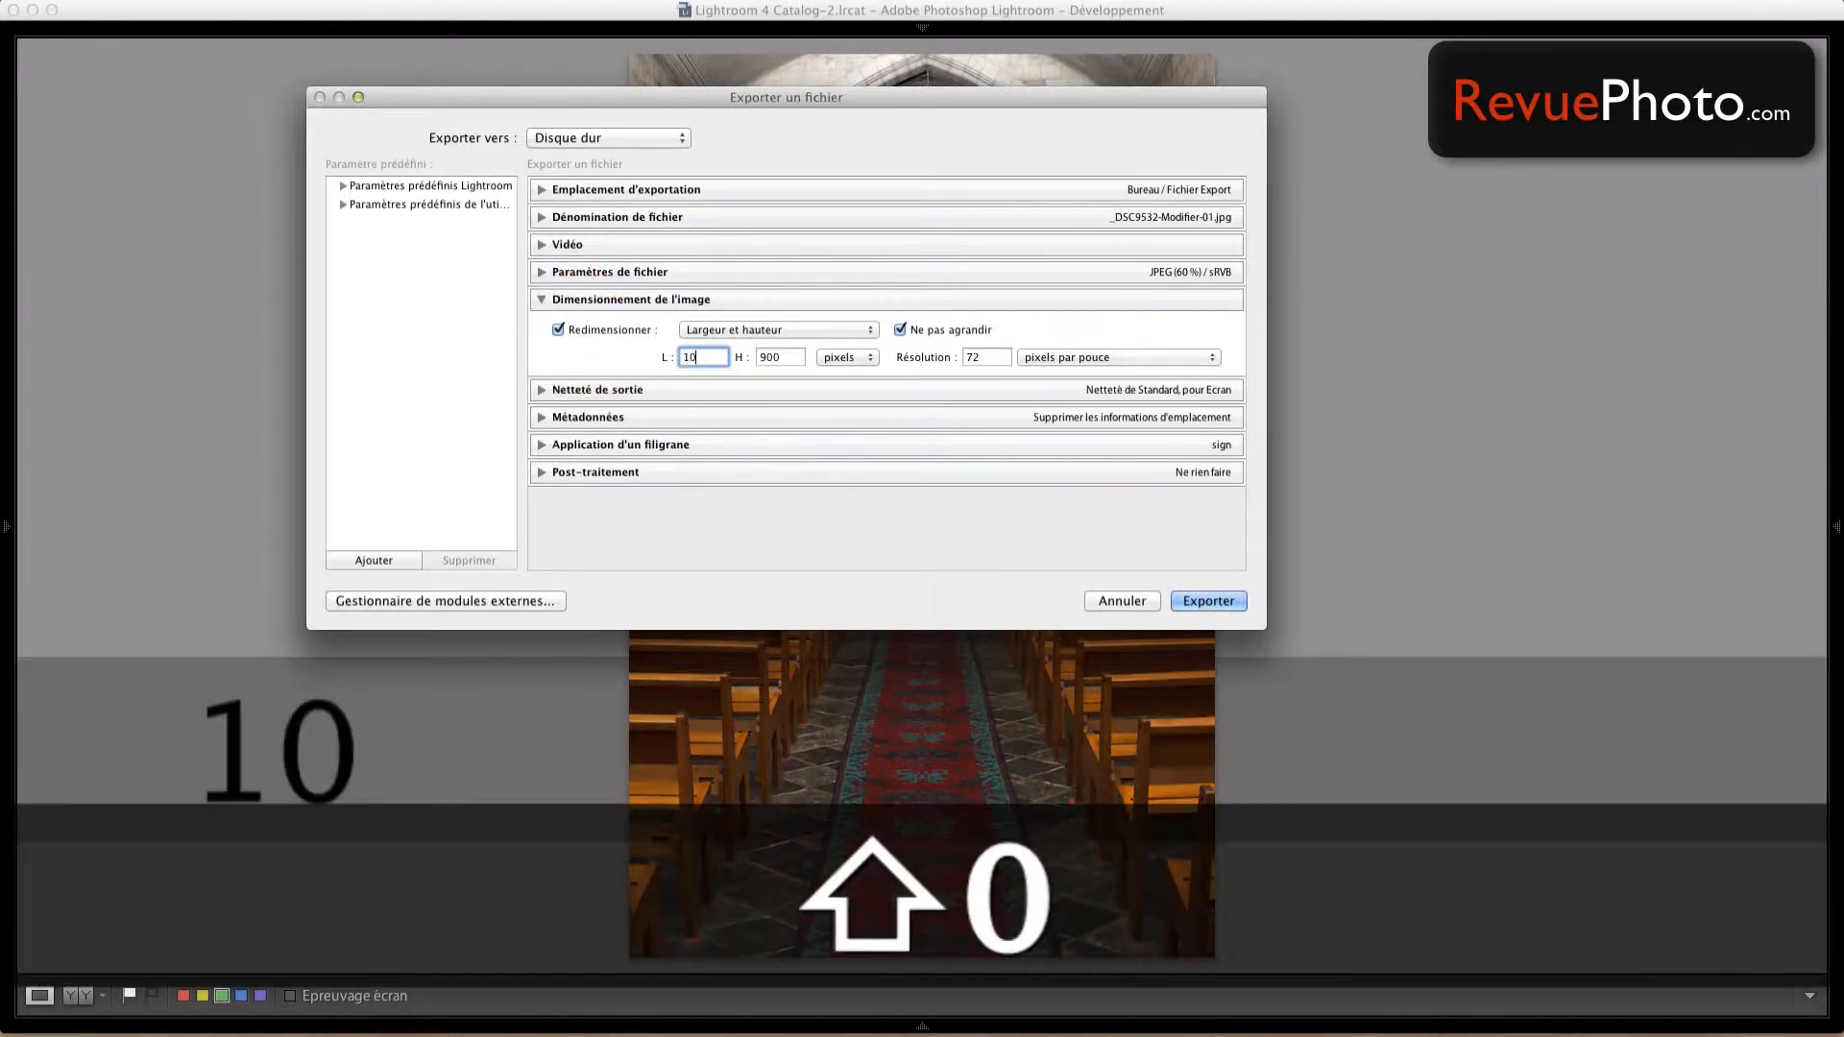
text(00)
- Set the resize height to 650 pixels and close the image sizing settings
click(801, 357)
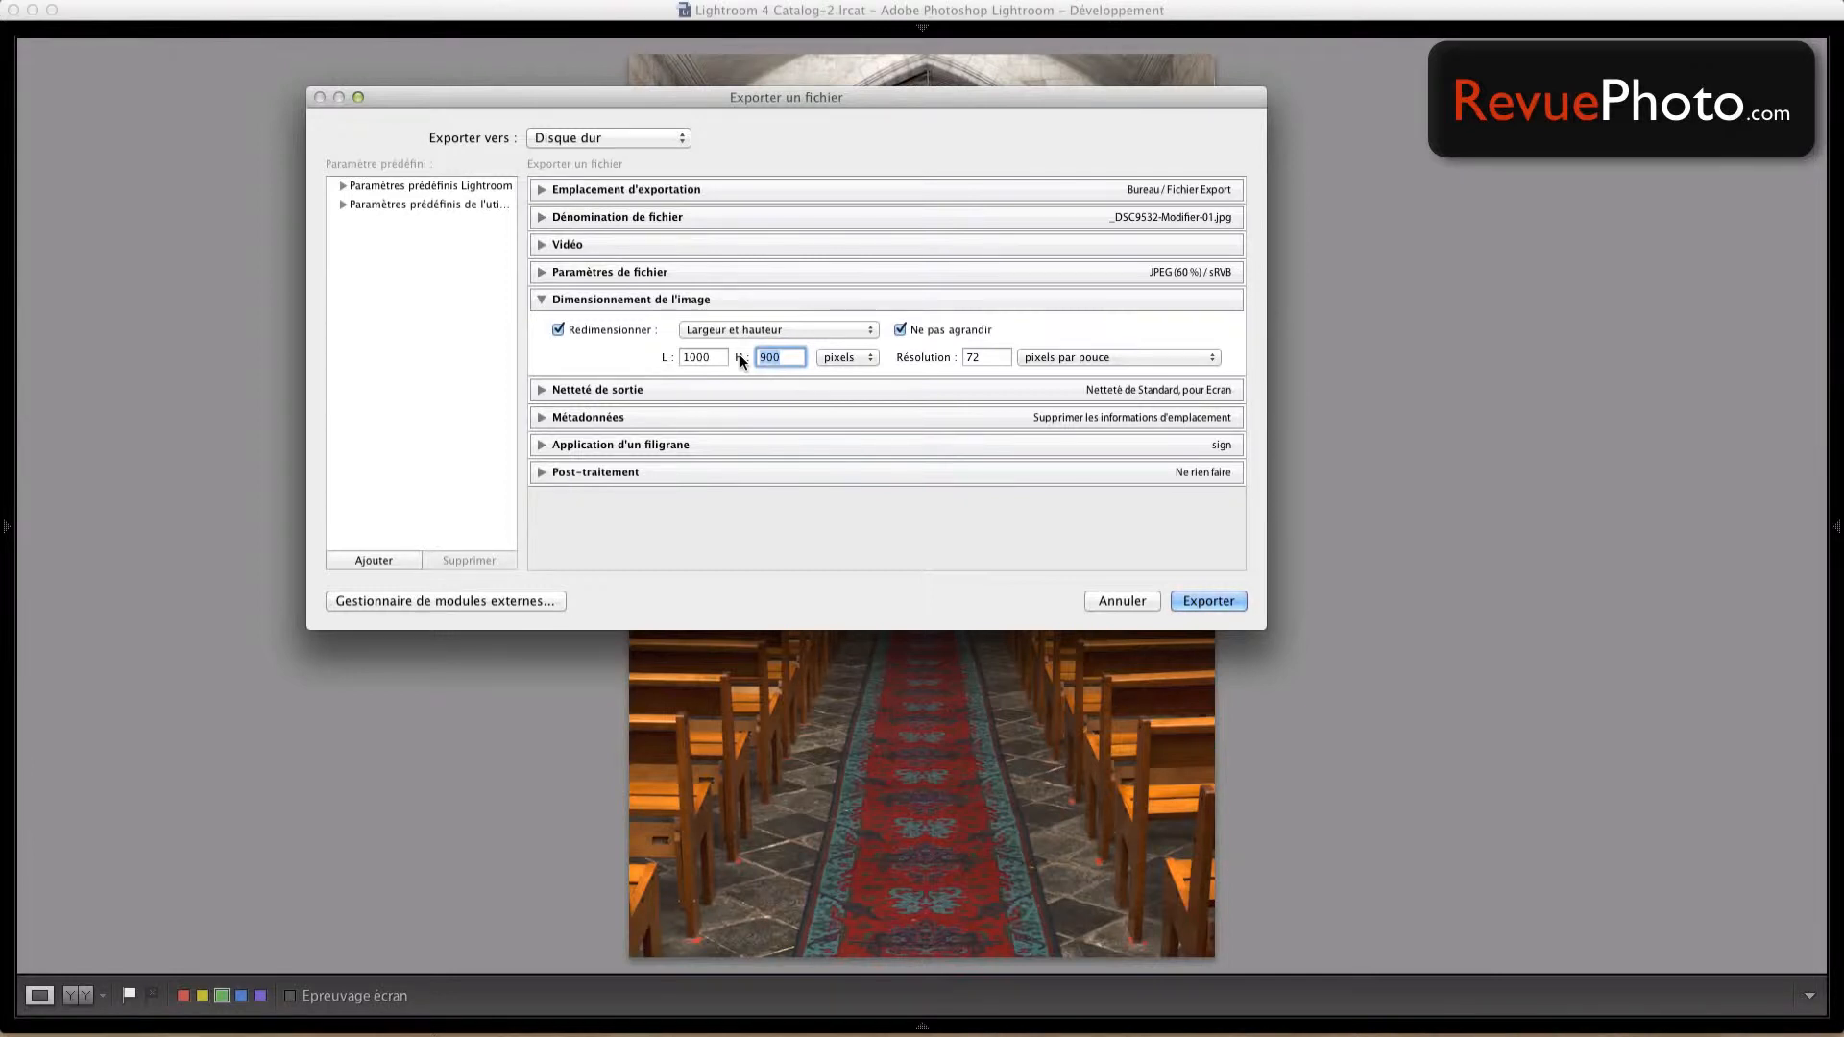
text(650)
click(538, 300)
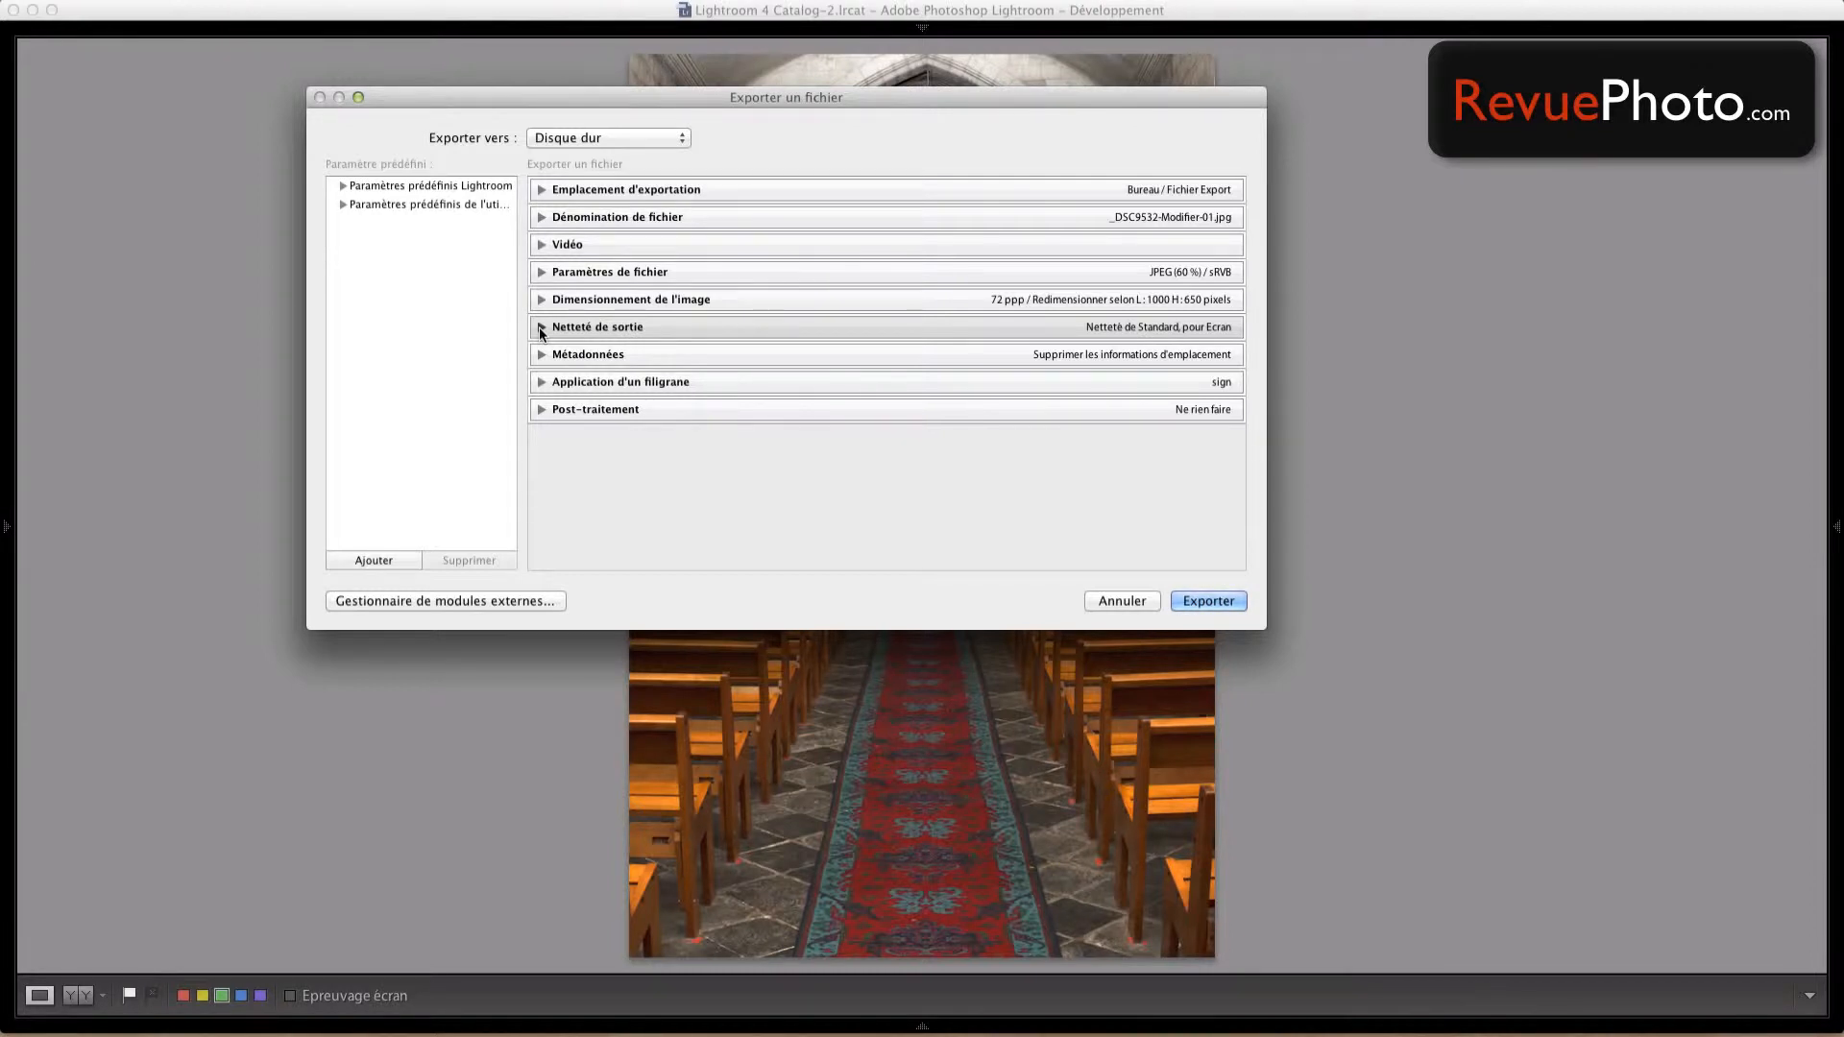
- Review the output sharpening for Ecran and choose the Standard gain
click(540, 328)
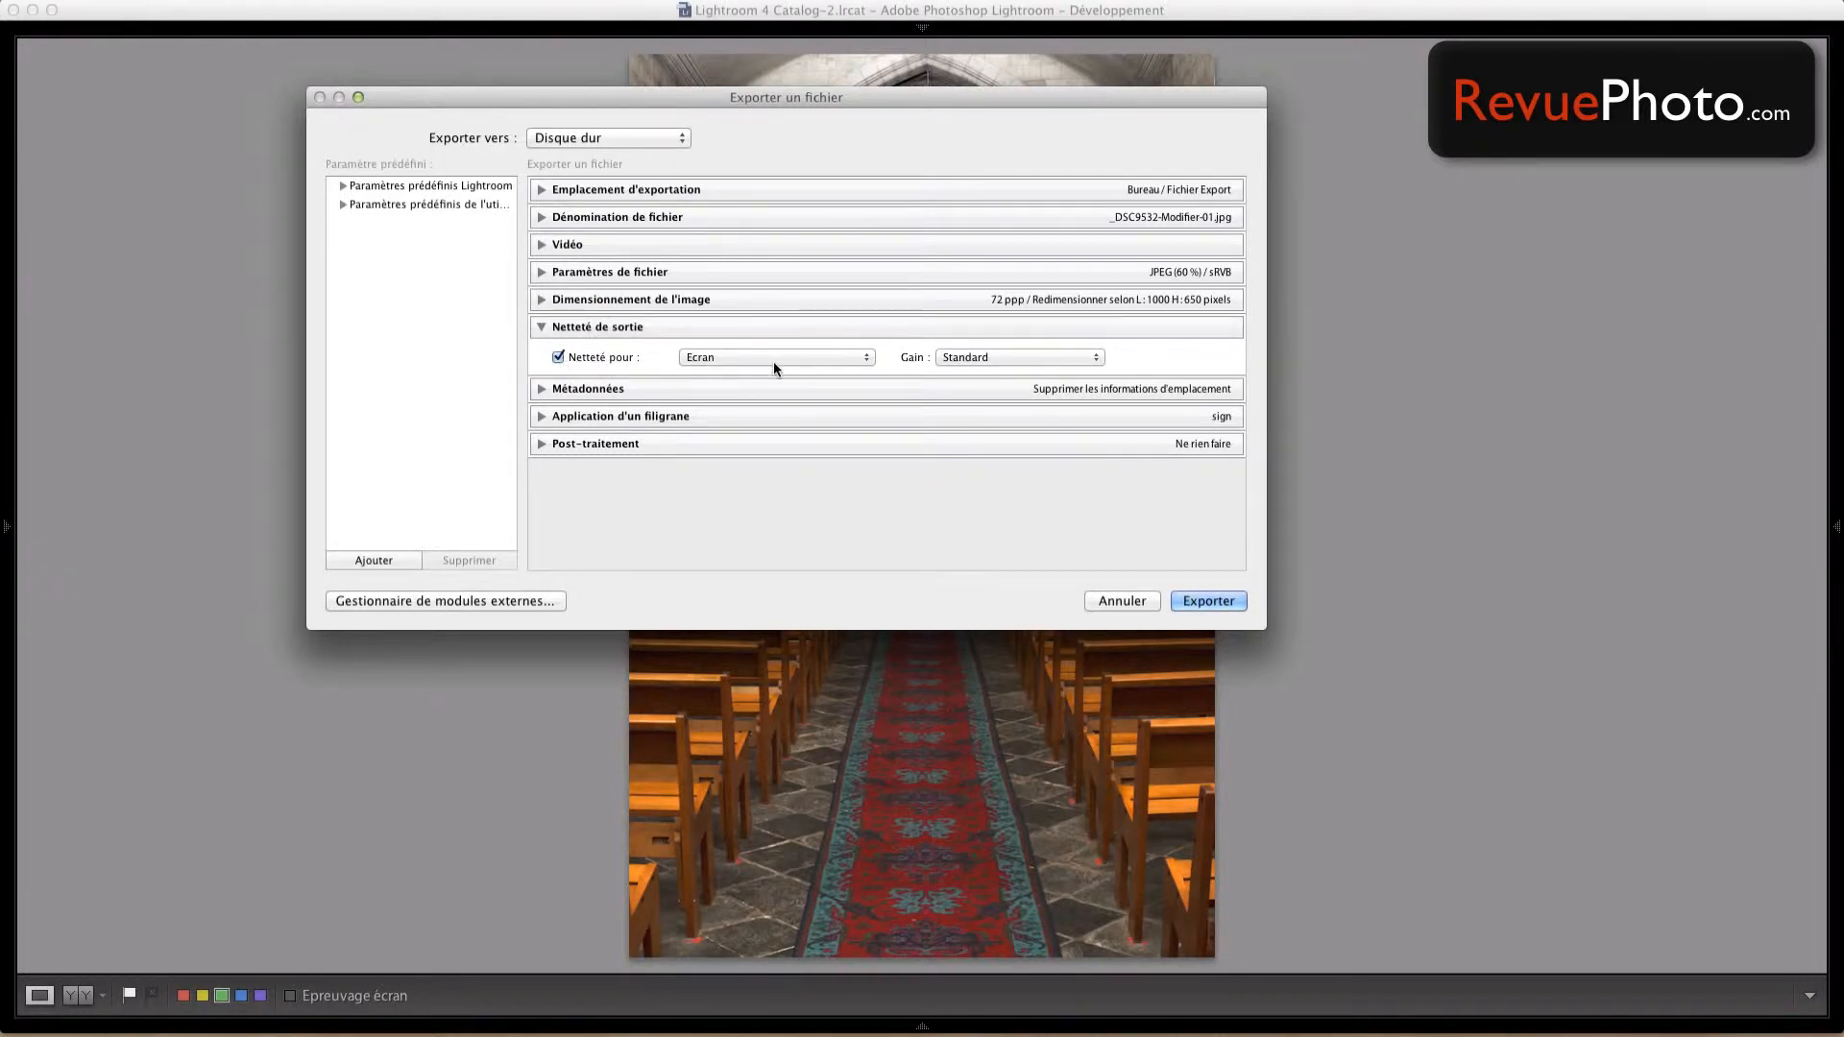
click(995, 358)
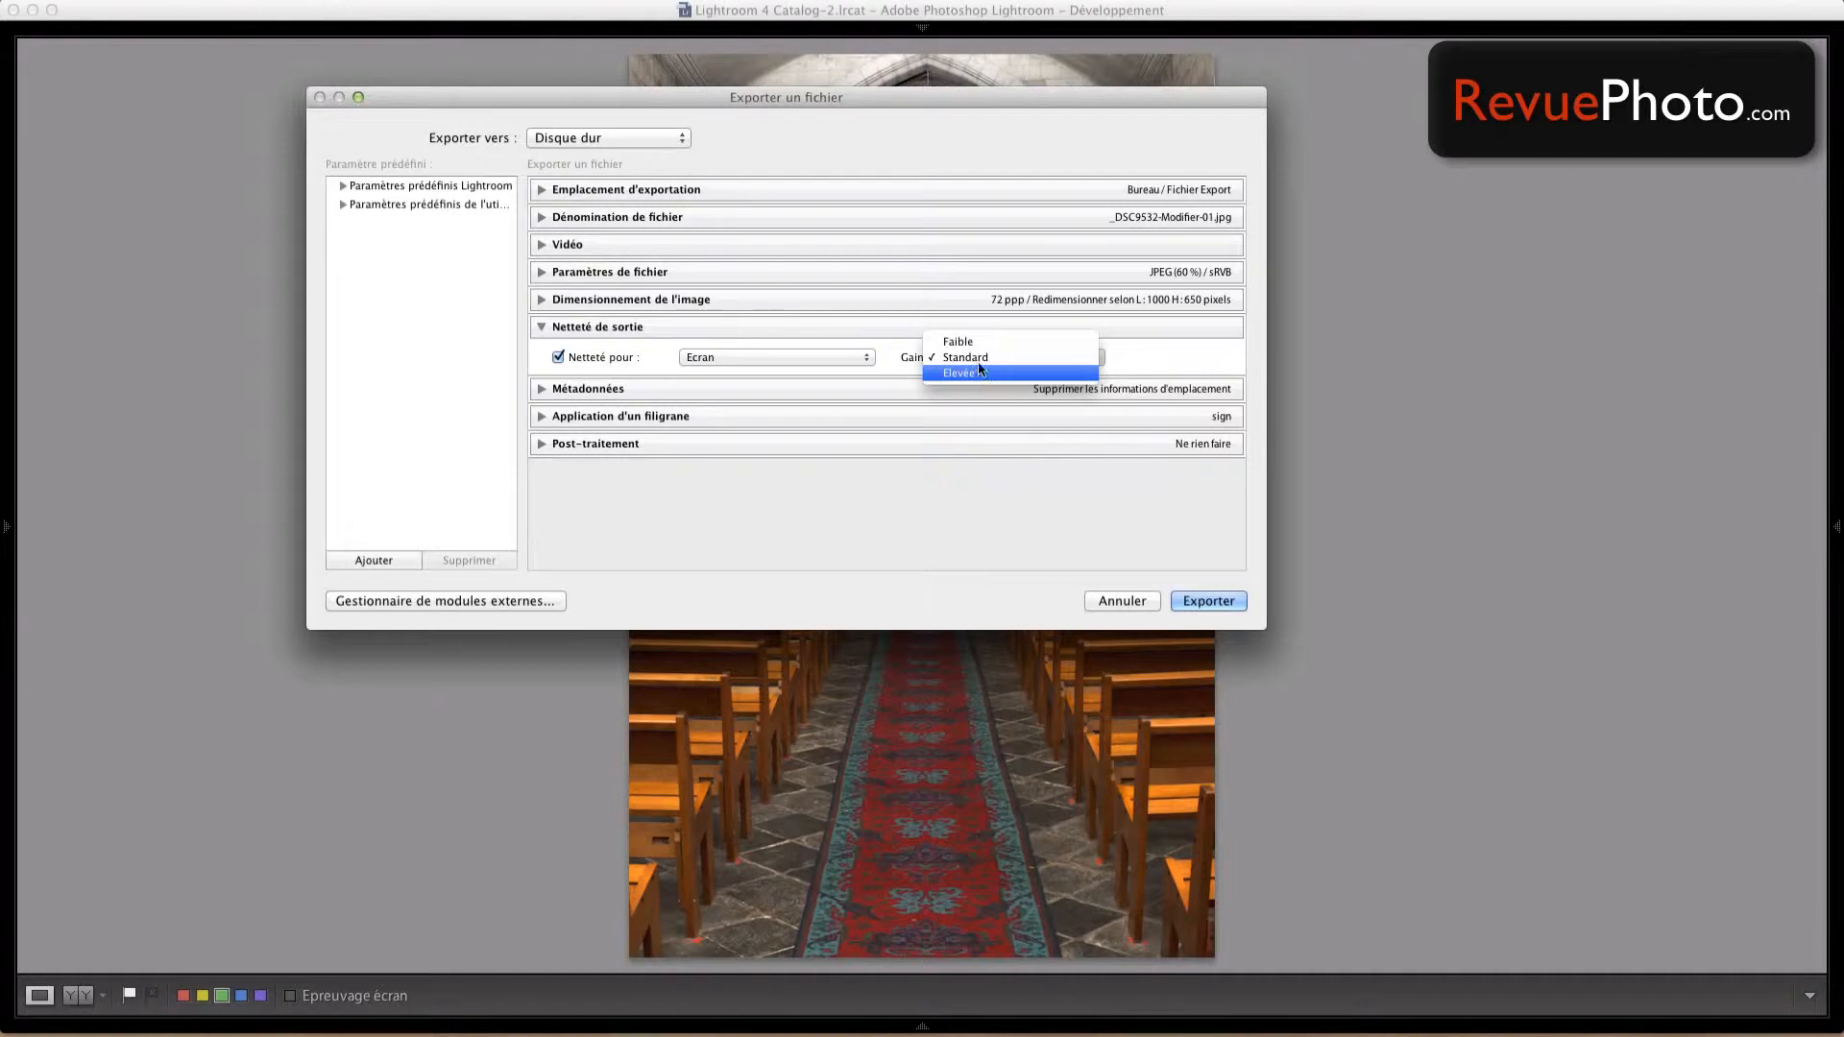
click(989, 357)
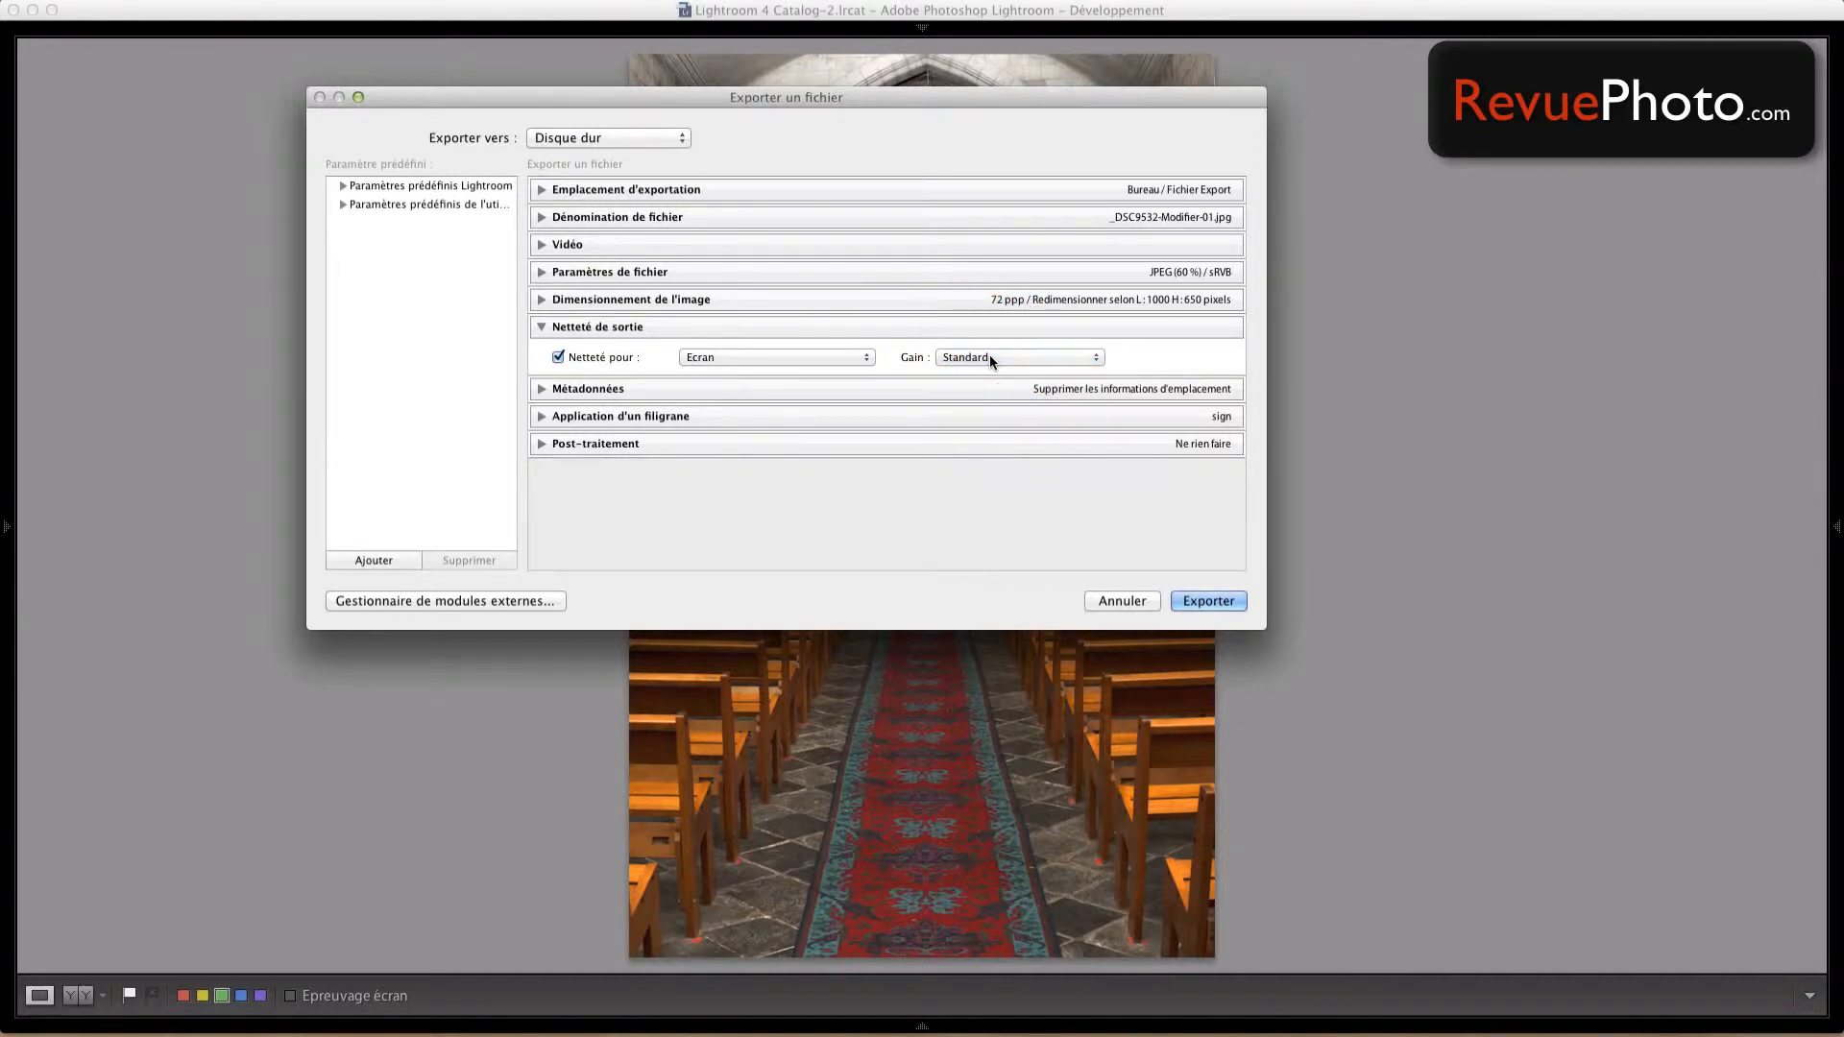
click(538, 326)
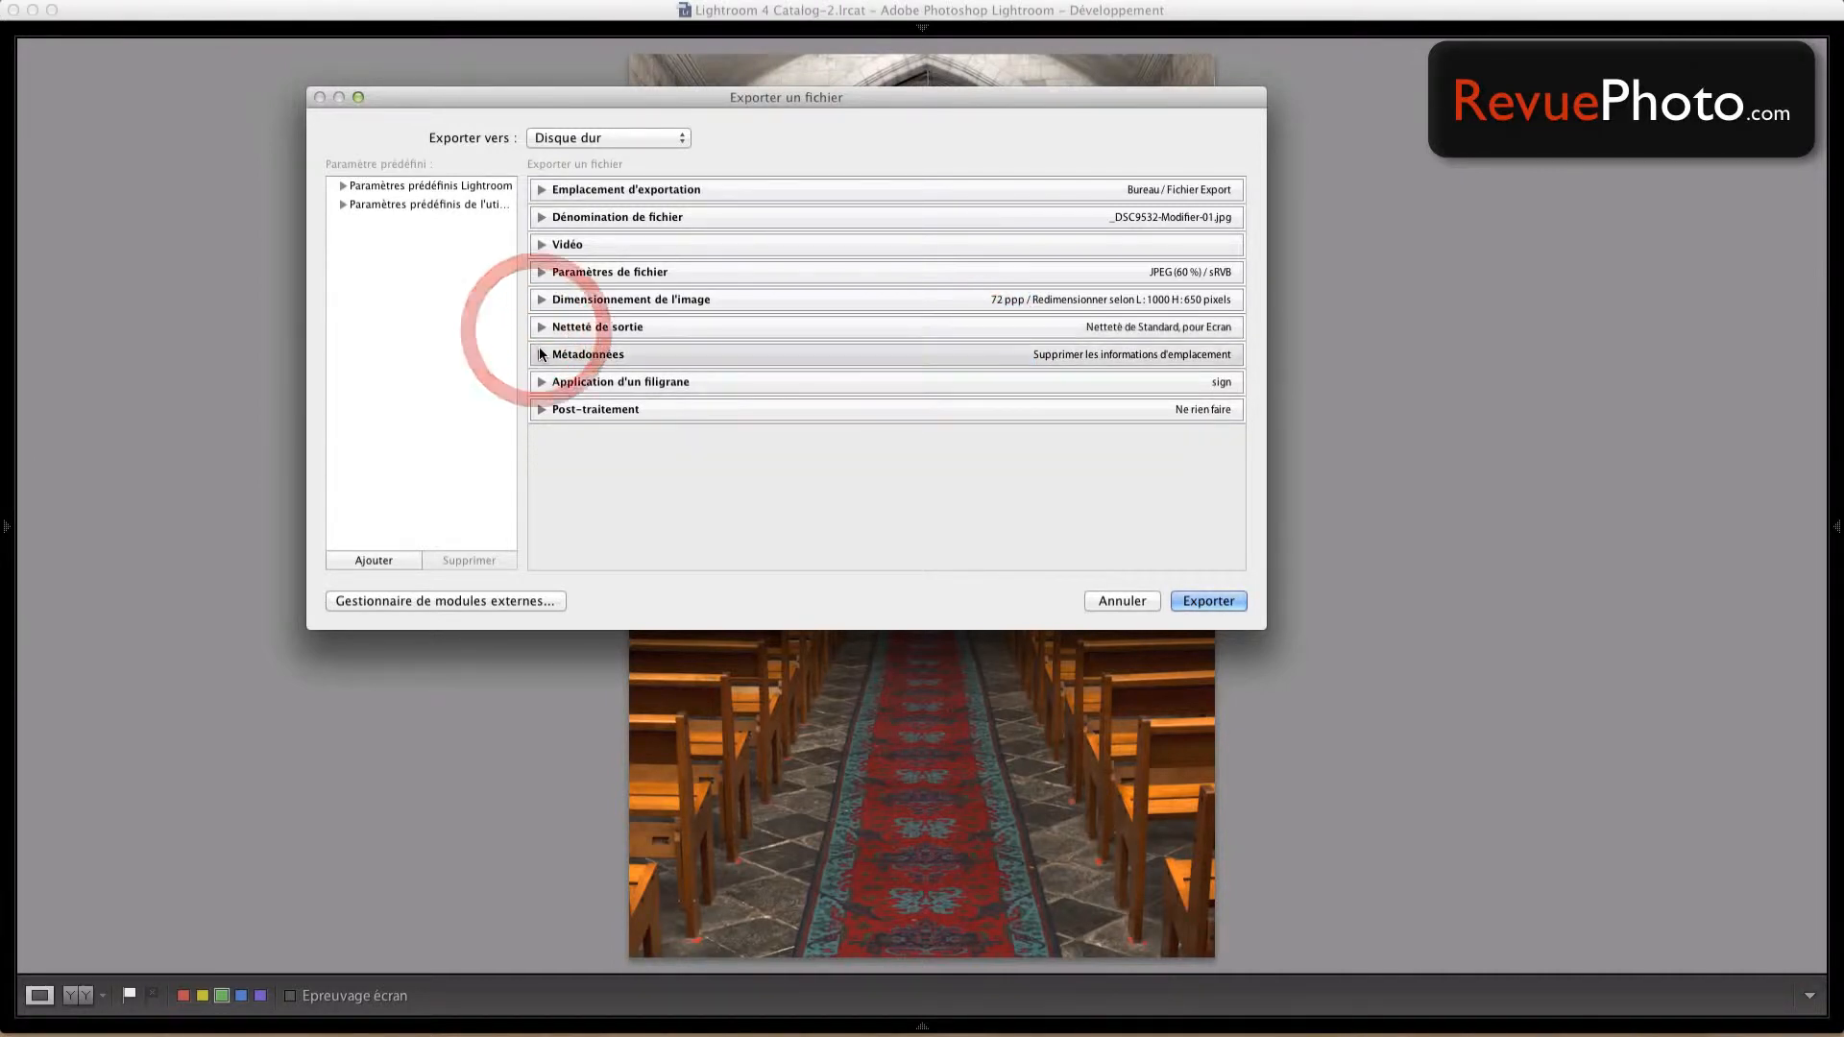
- Examine the metadata inclusion choices and the location information option for the exported file
click(539, 354)
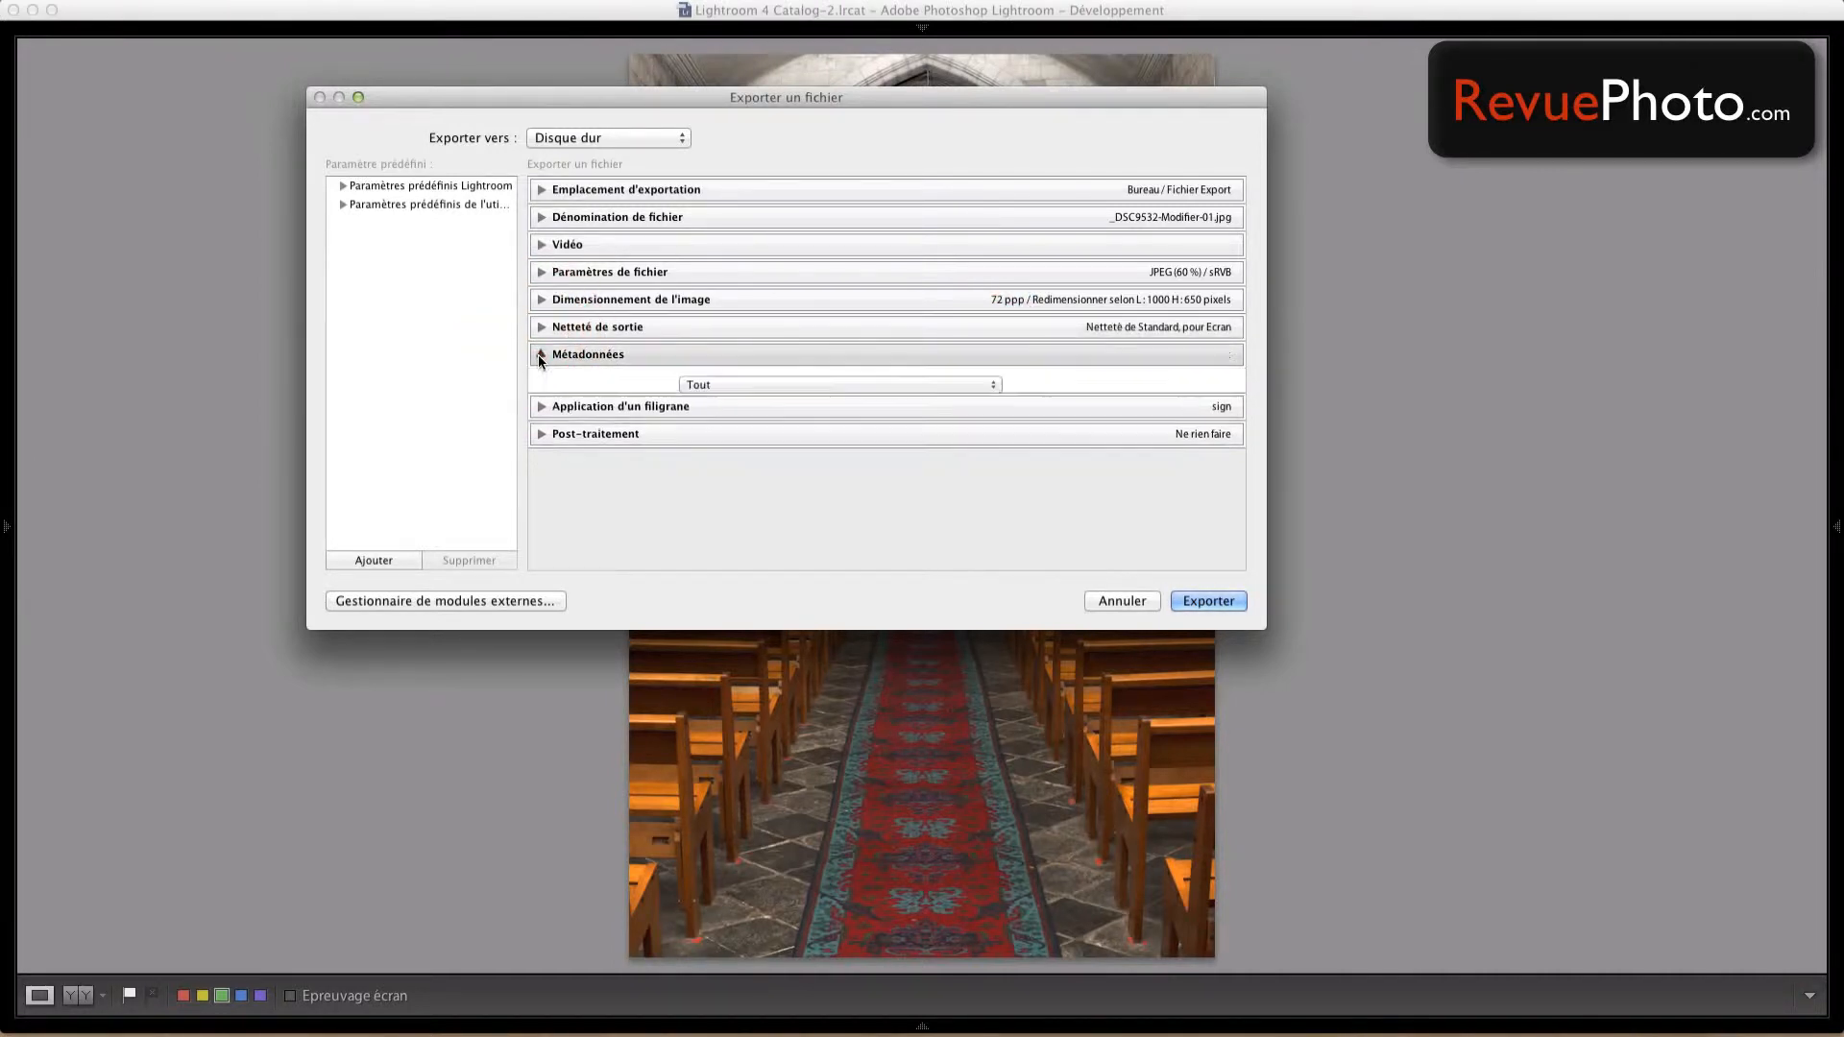
click(727, 384)
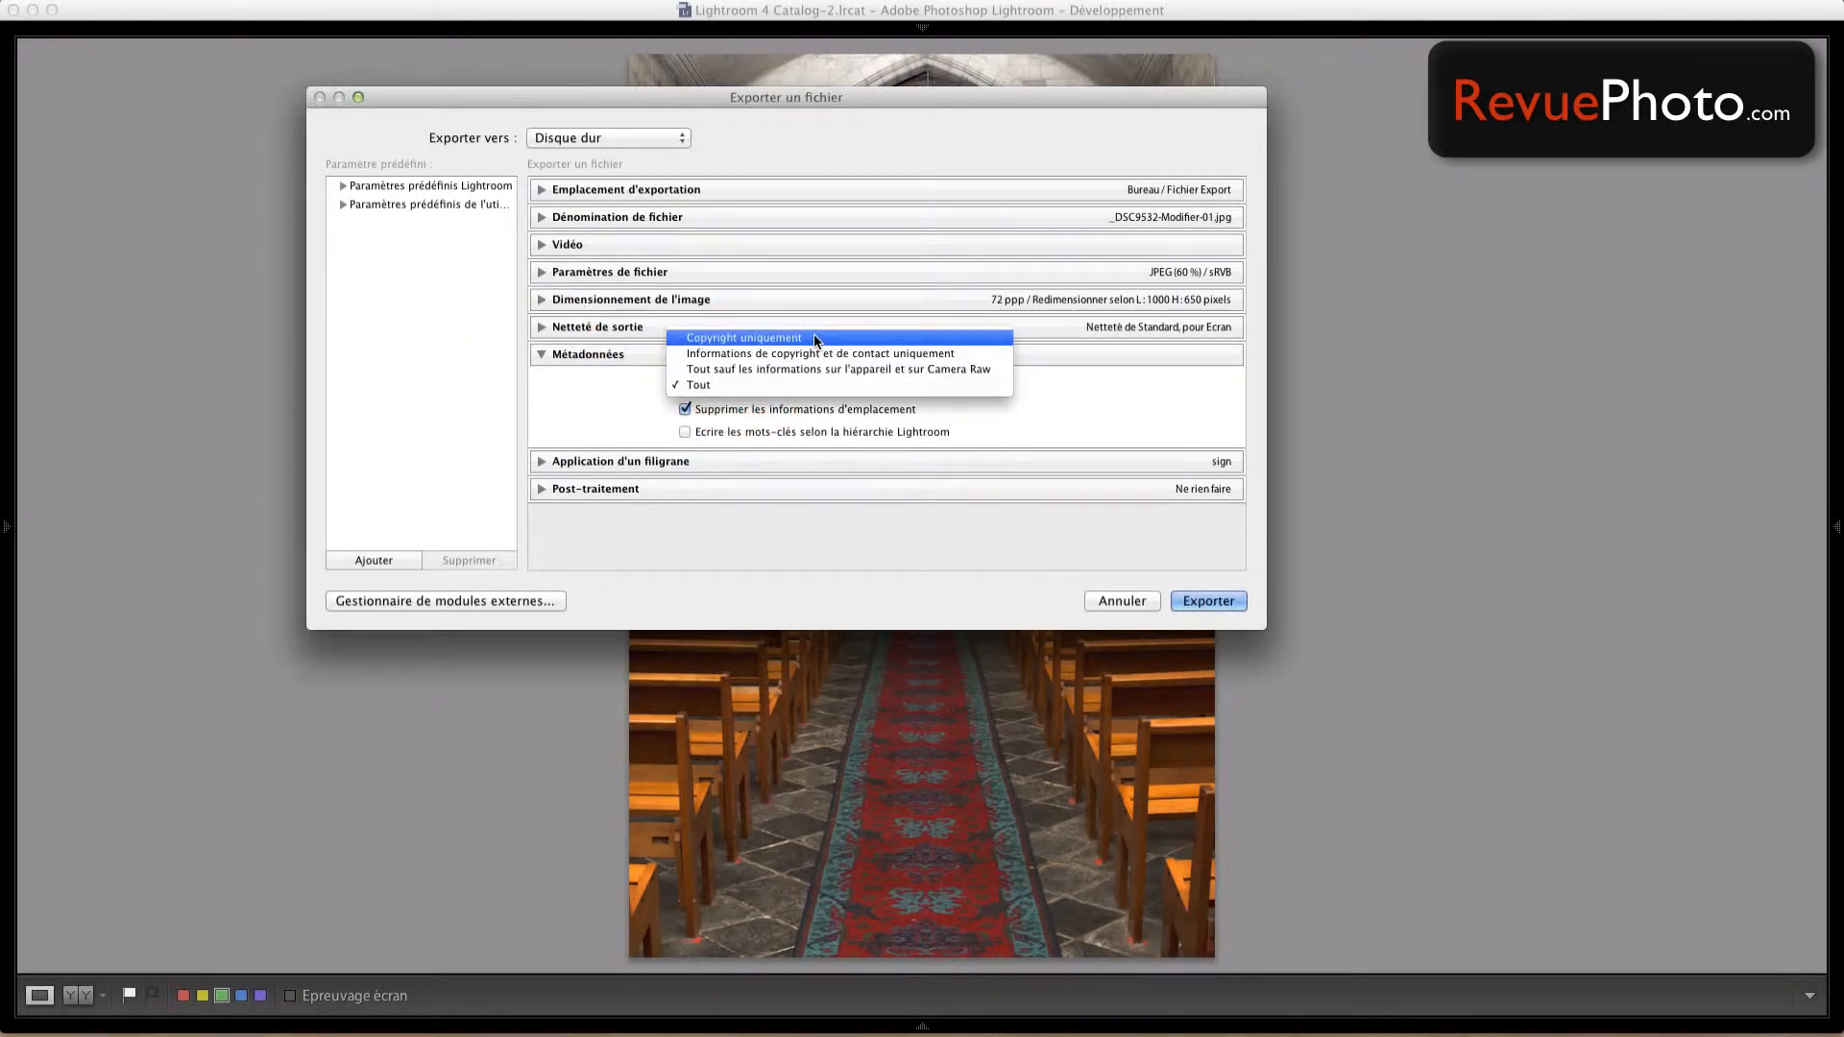
click(630, 415)
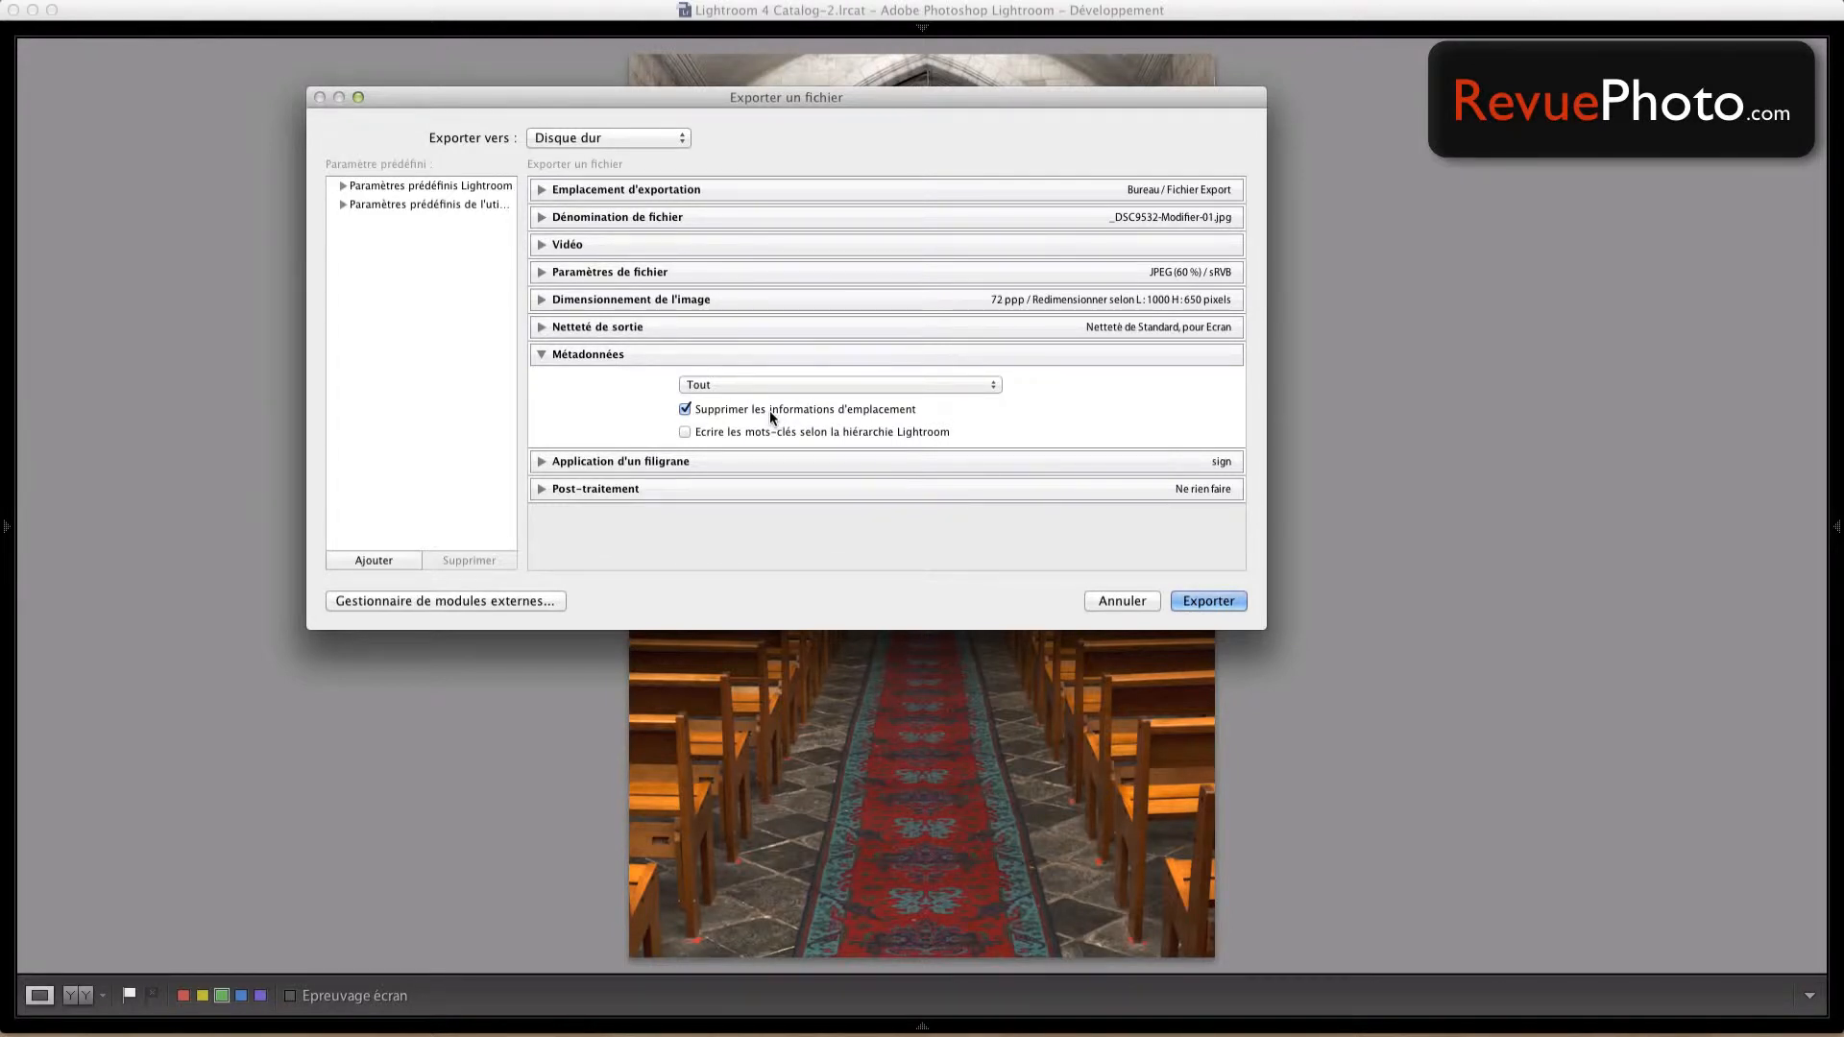
click(540, 356)
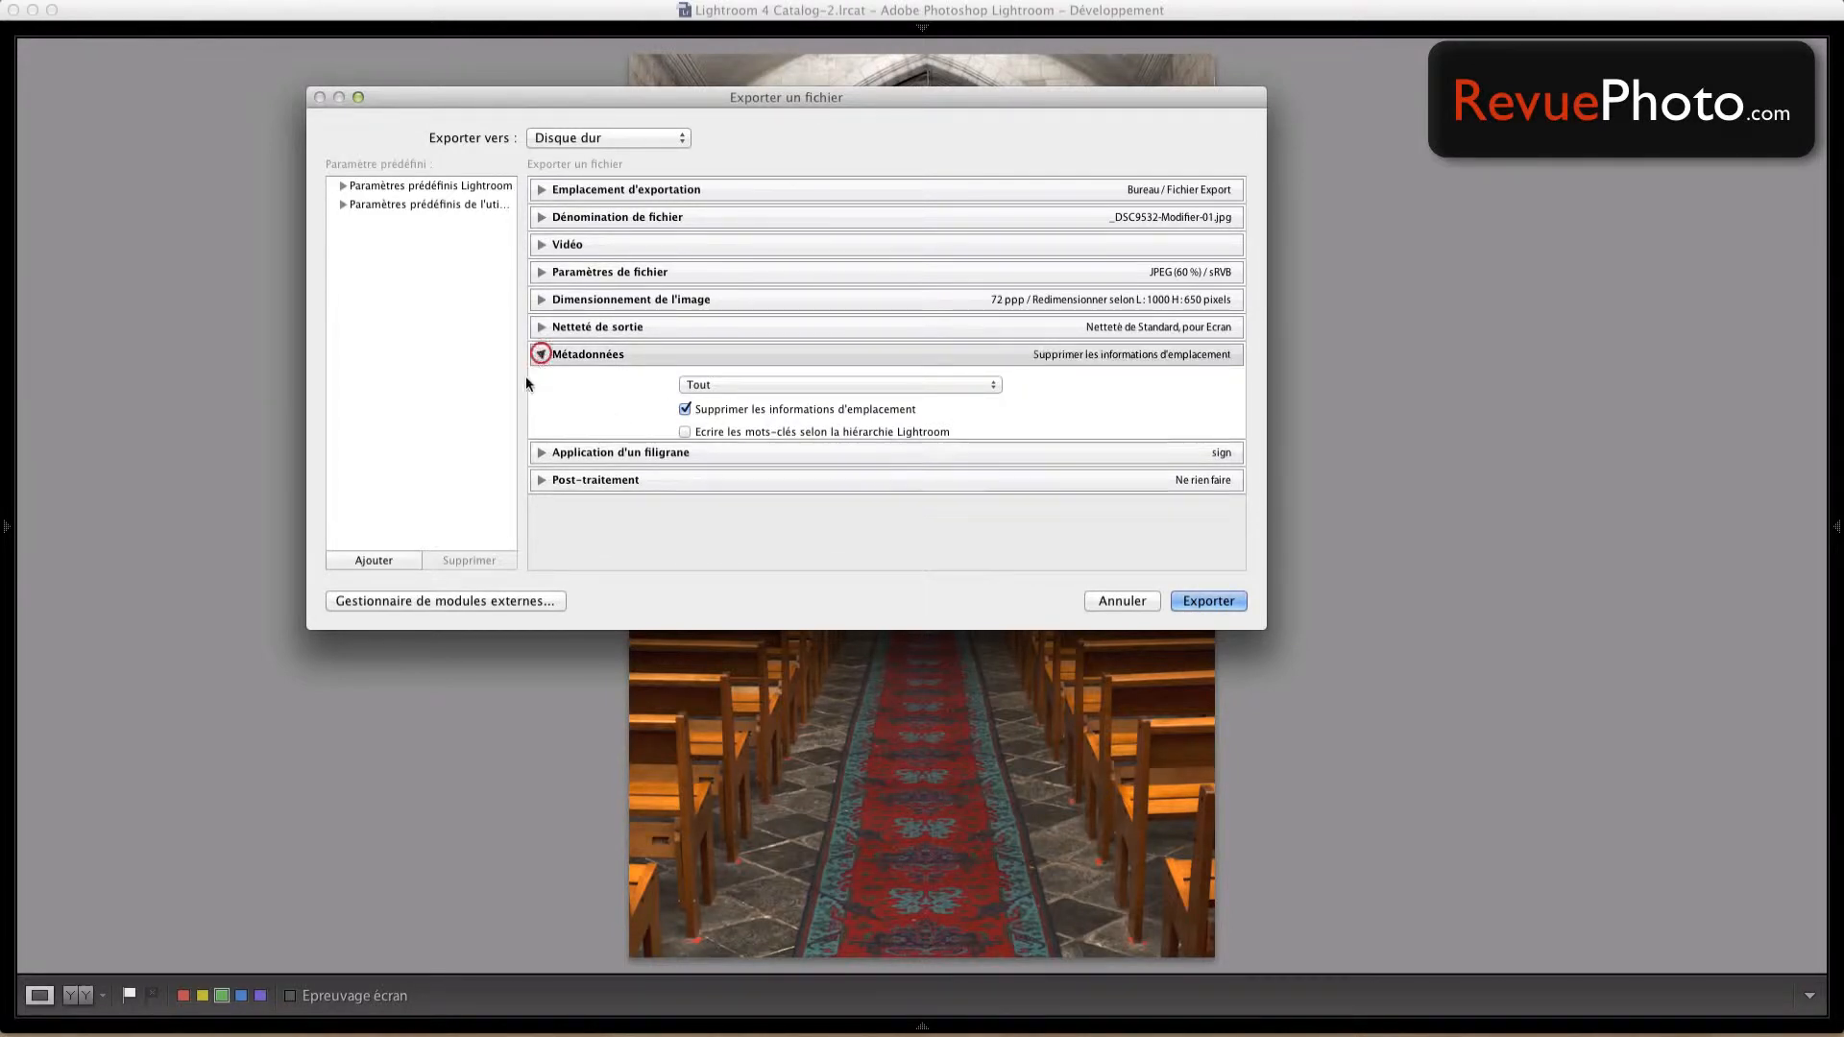
- Show the watermark and post-processing settings and set the post-export action to Afficher dans le Finder
click(541, 409)
click(541, 381)
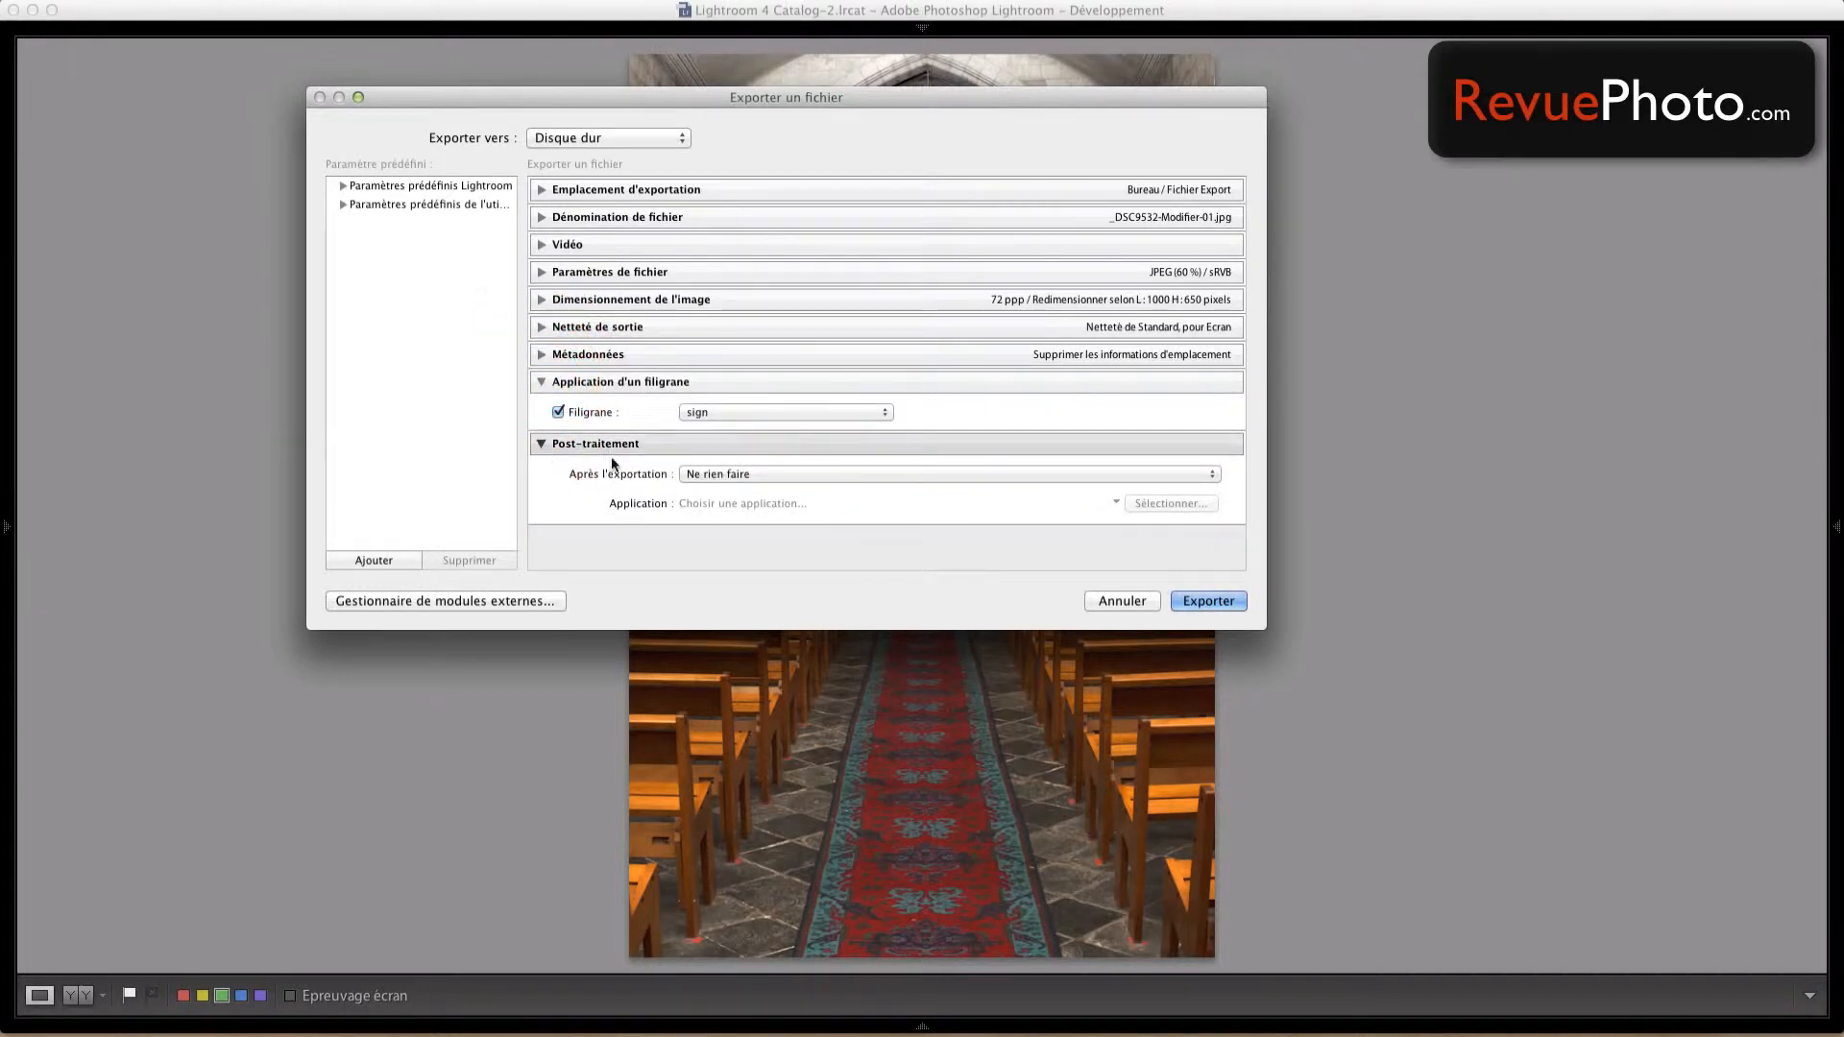
click(716, 474)
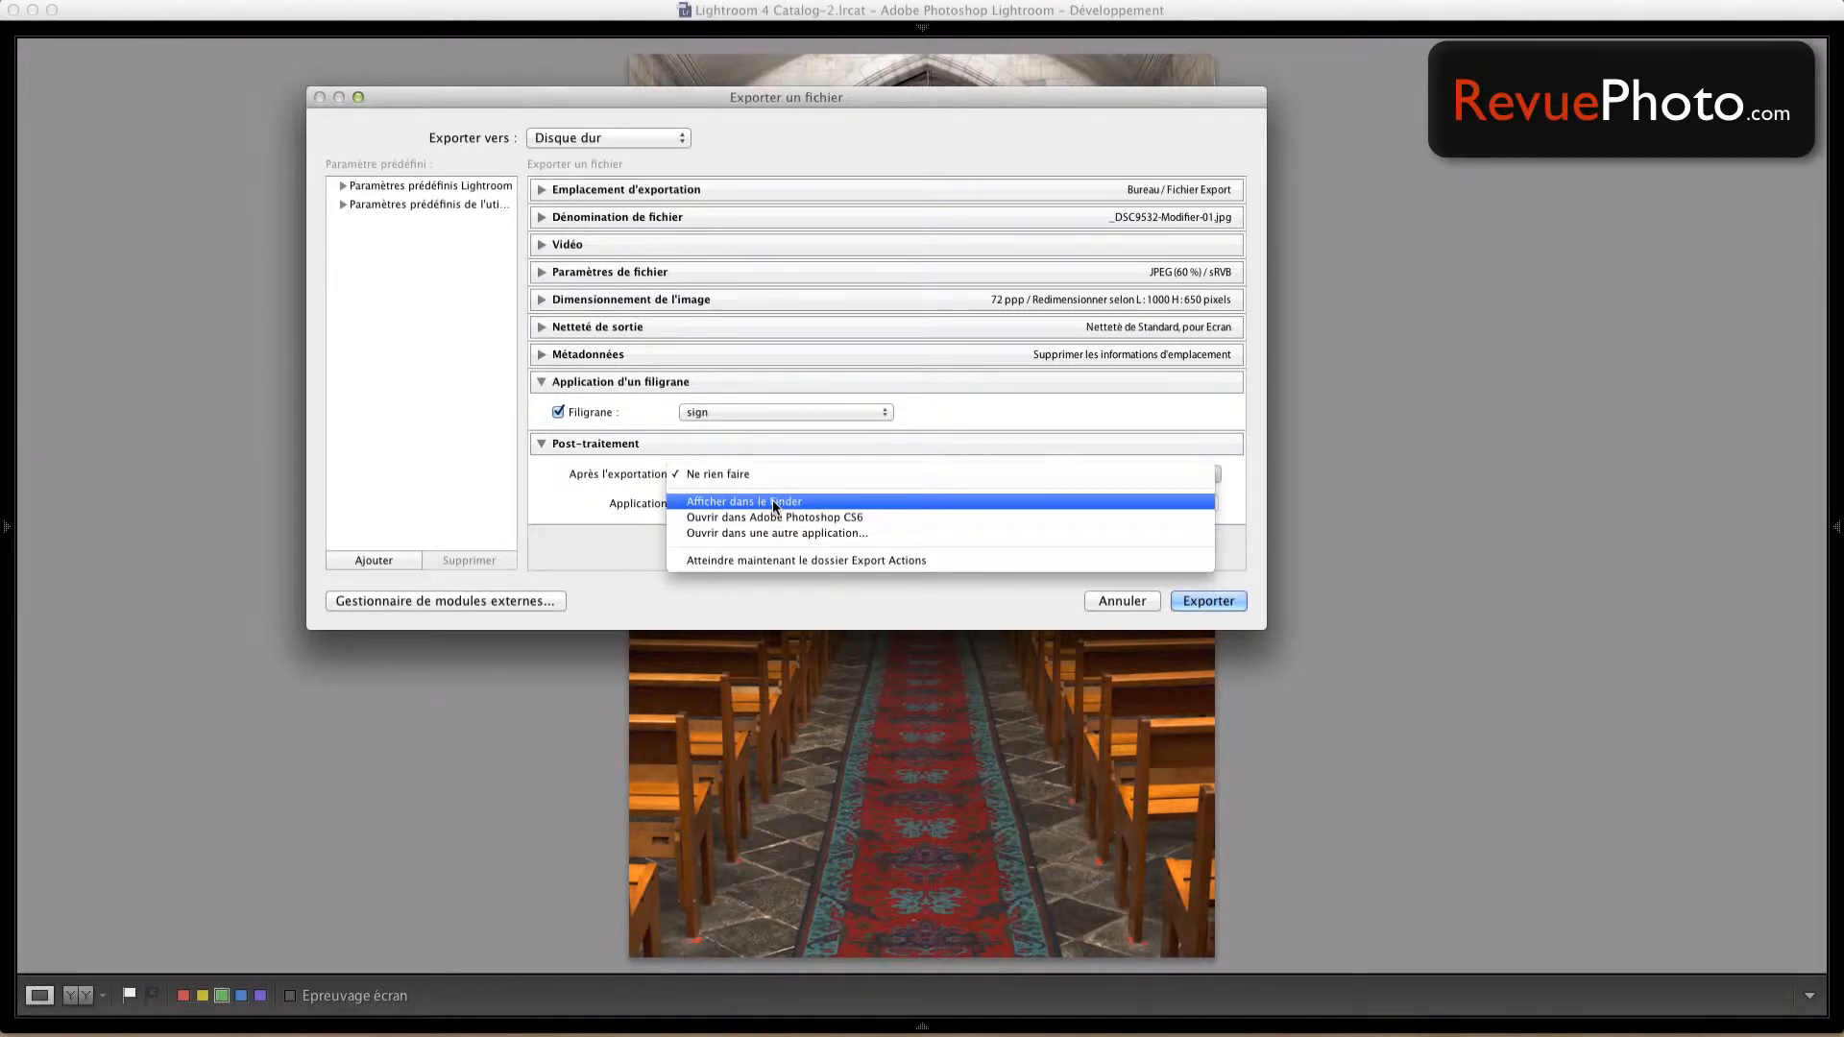
click(772, 499)
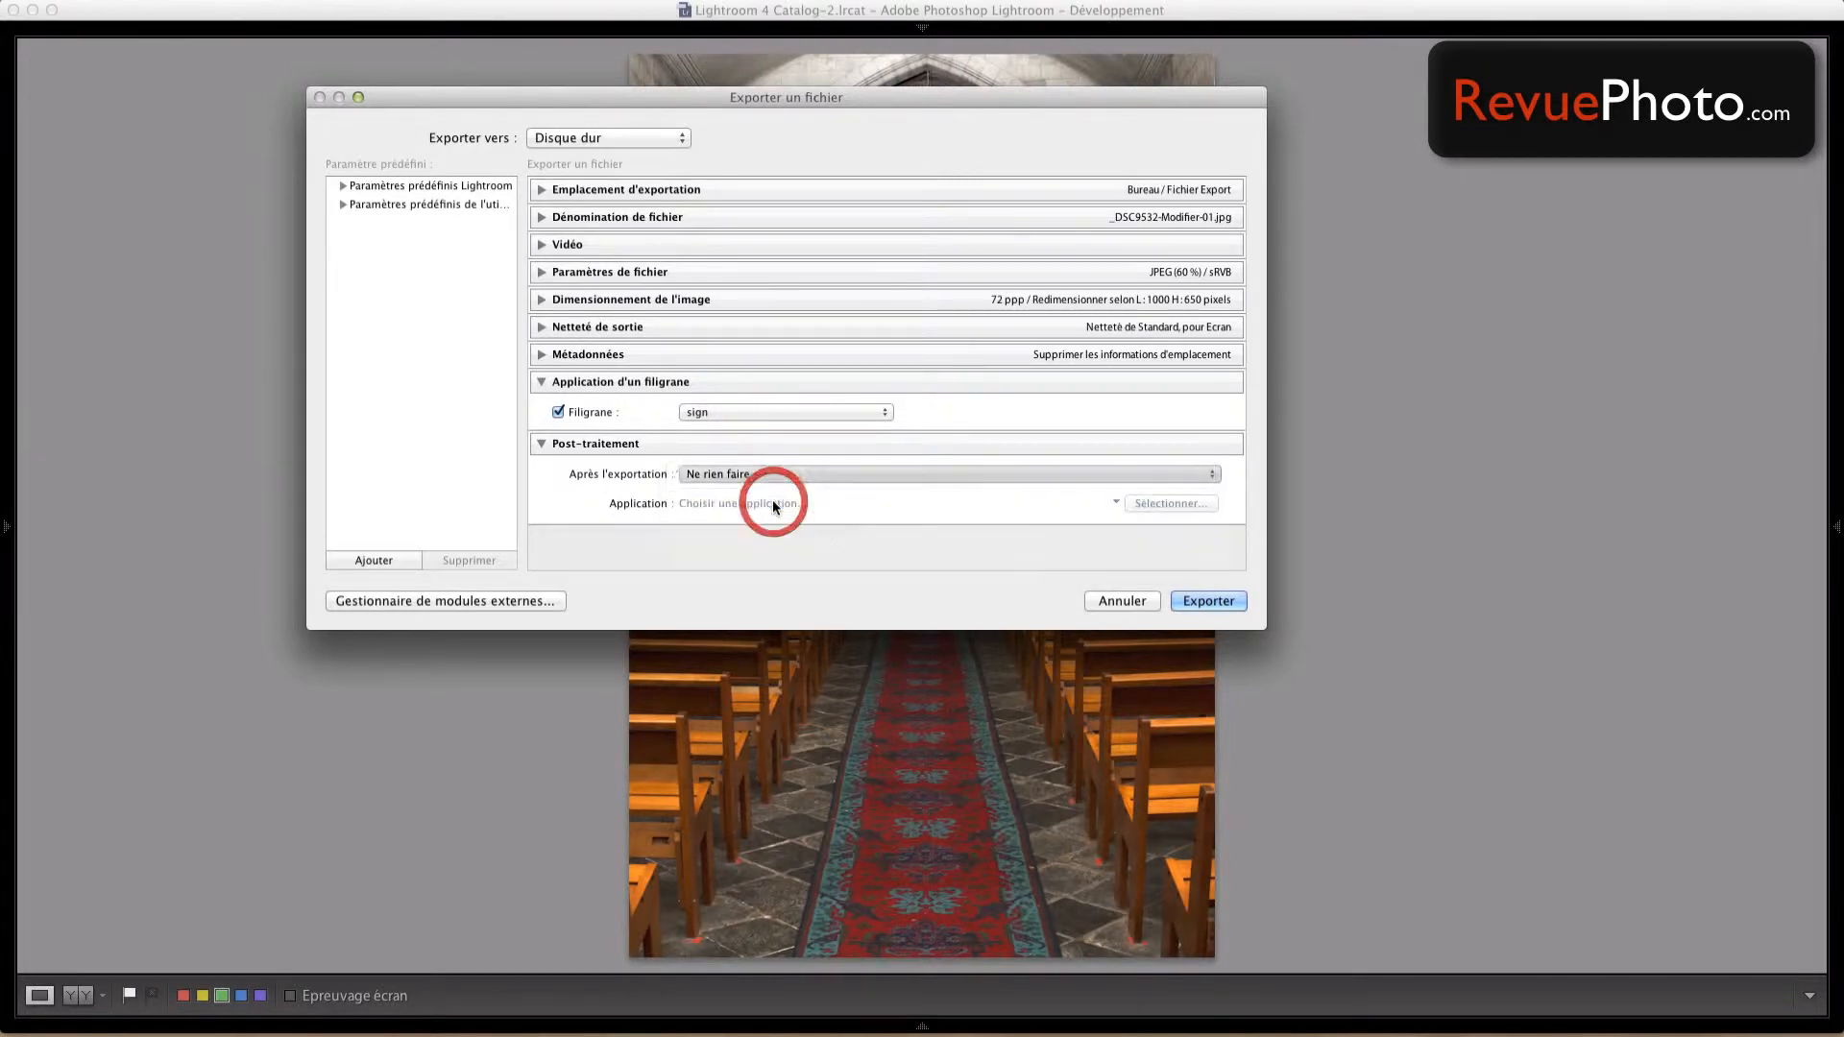
- Keep the watermark enabled, open the sign watermark for editing and switch its style to Texte
click(560, 412)
click(560, 412)
click(724, 412)
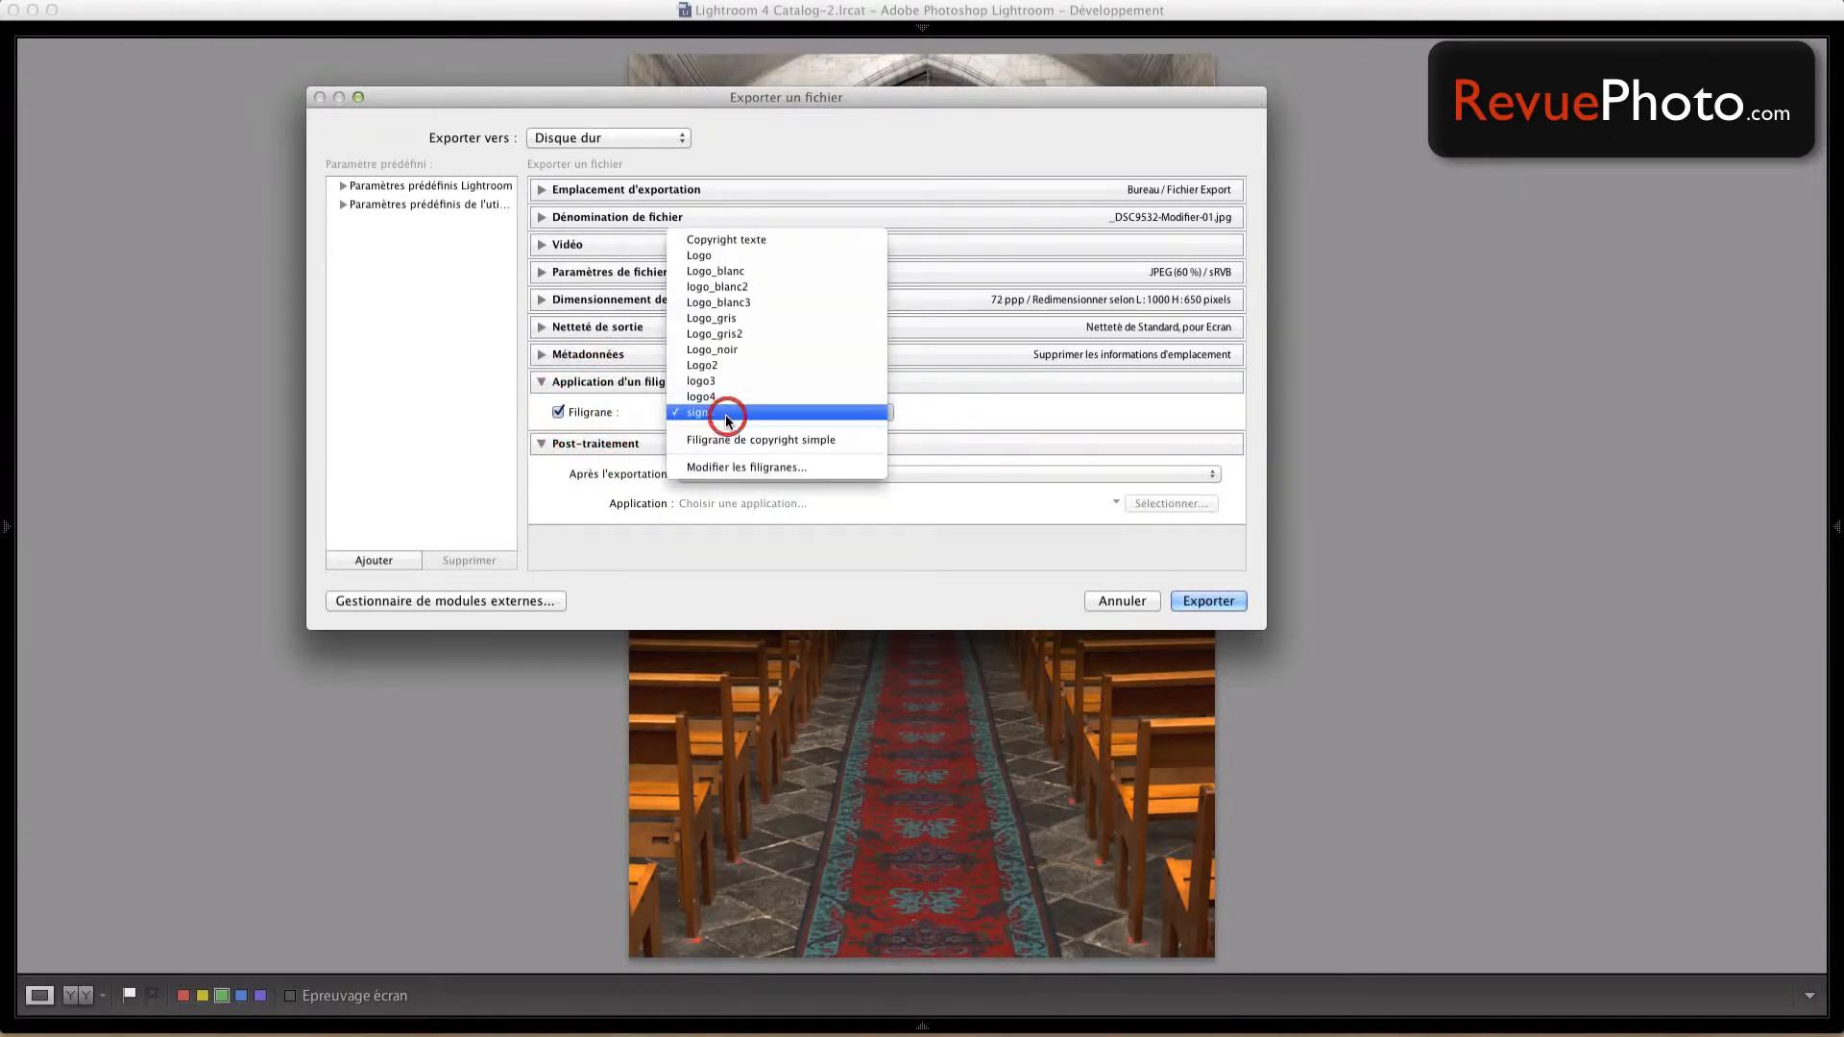
click(780, 468)
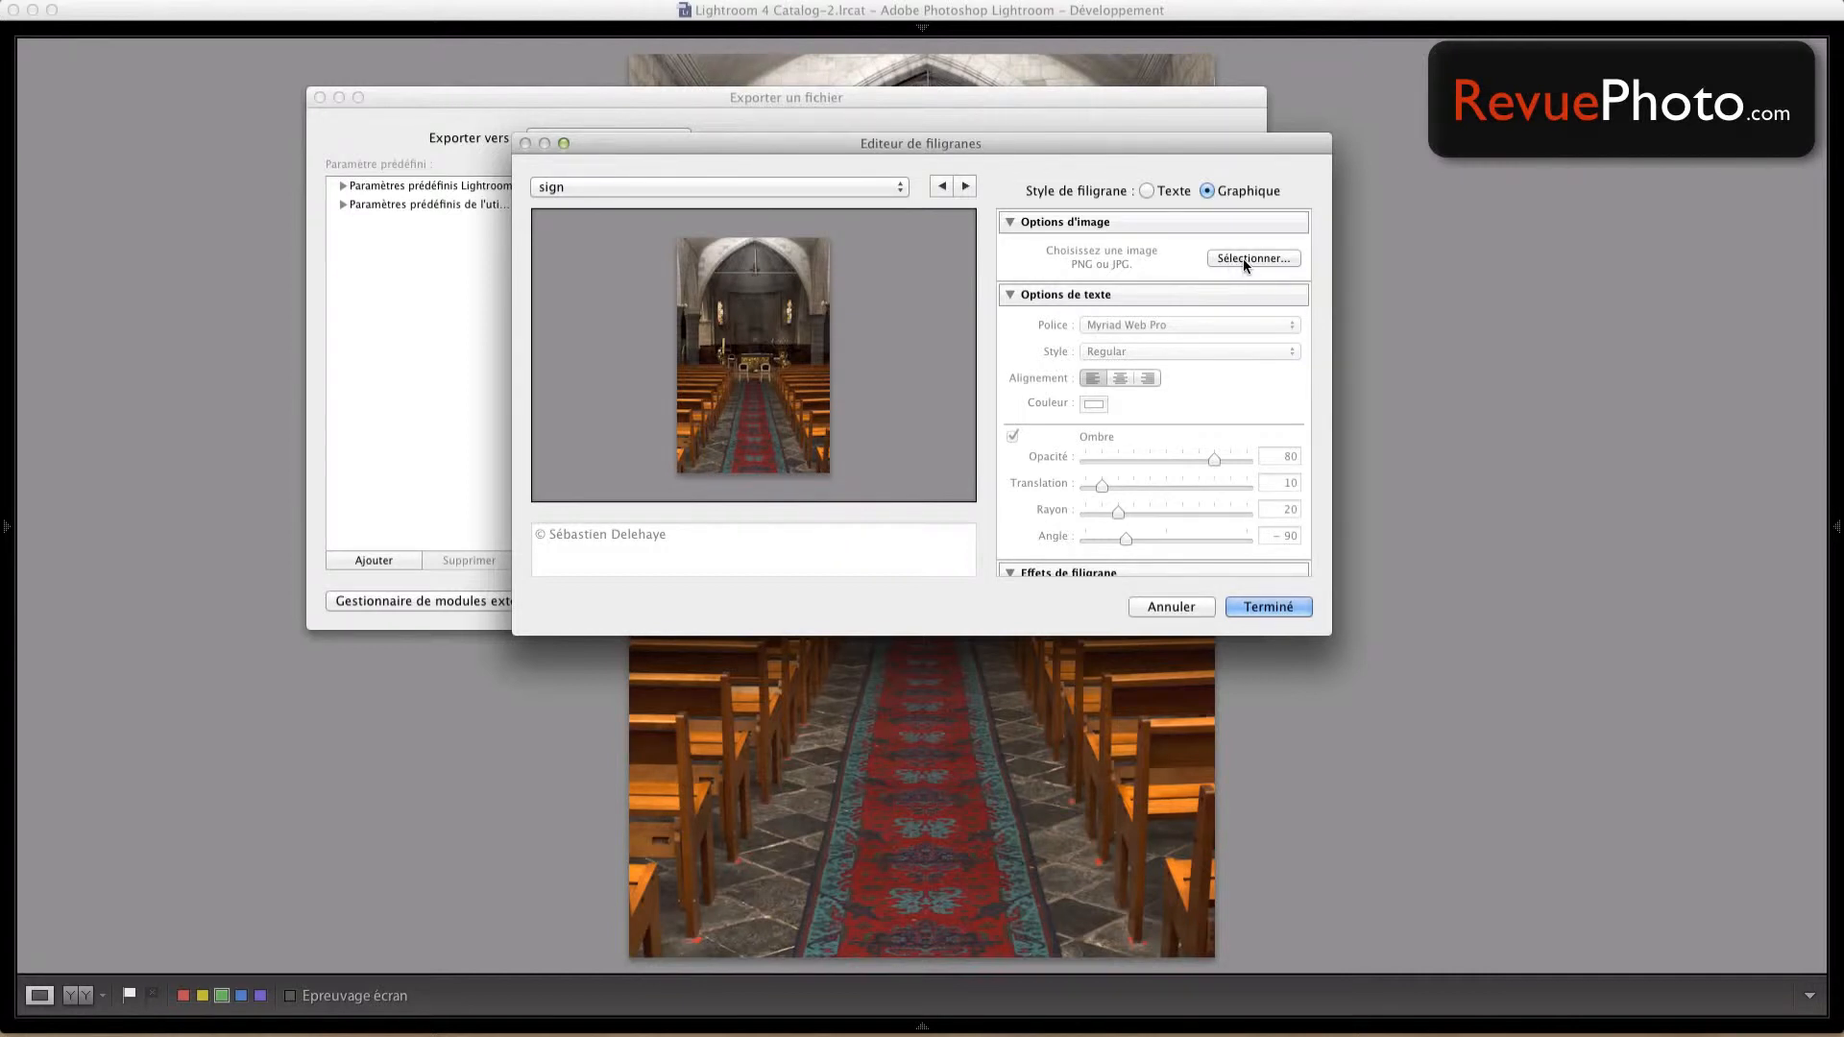
click(1159, 189)
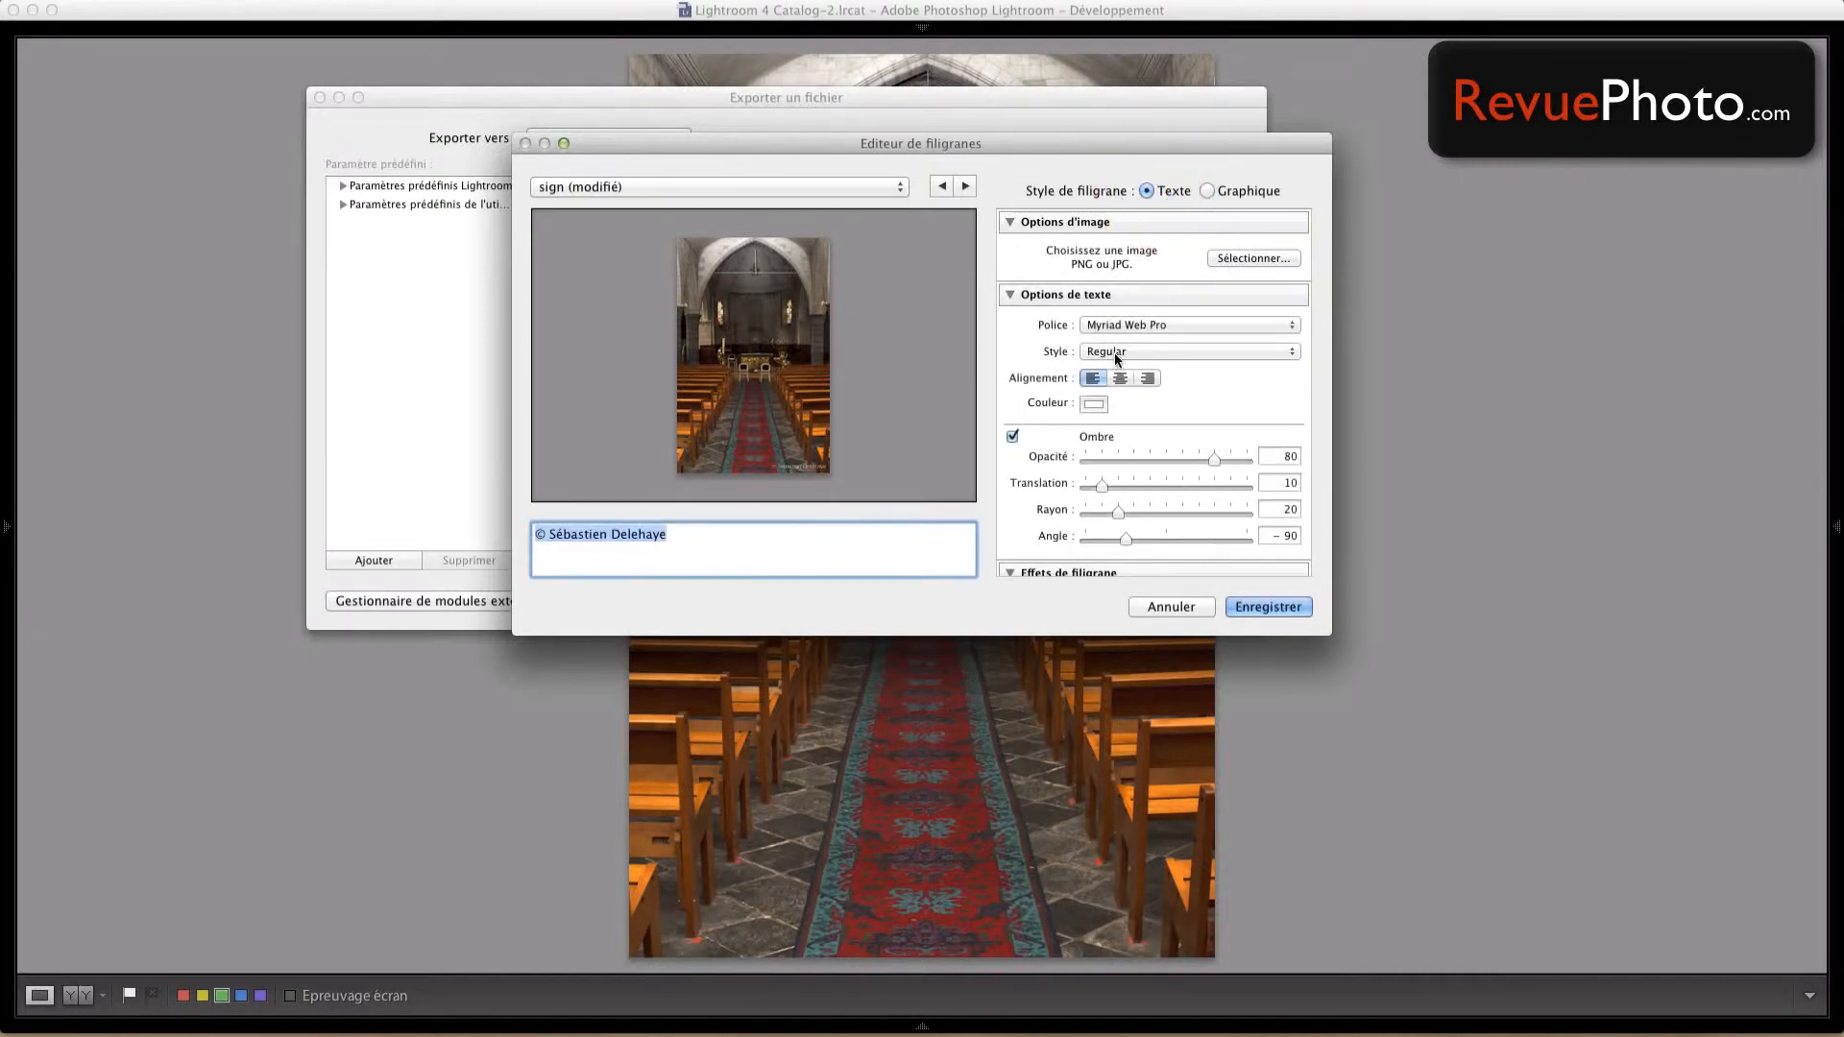
- Enlarge and reposition the watermark editor so the photo preview and all effect settings fit, keeping the copyright text active for editing
click(735, 539)
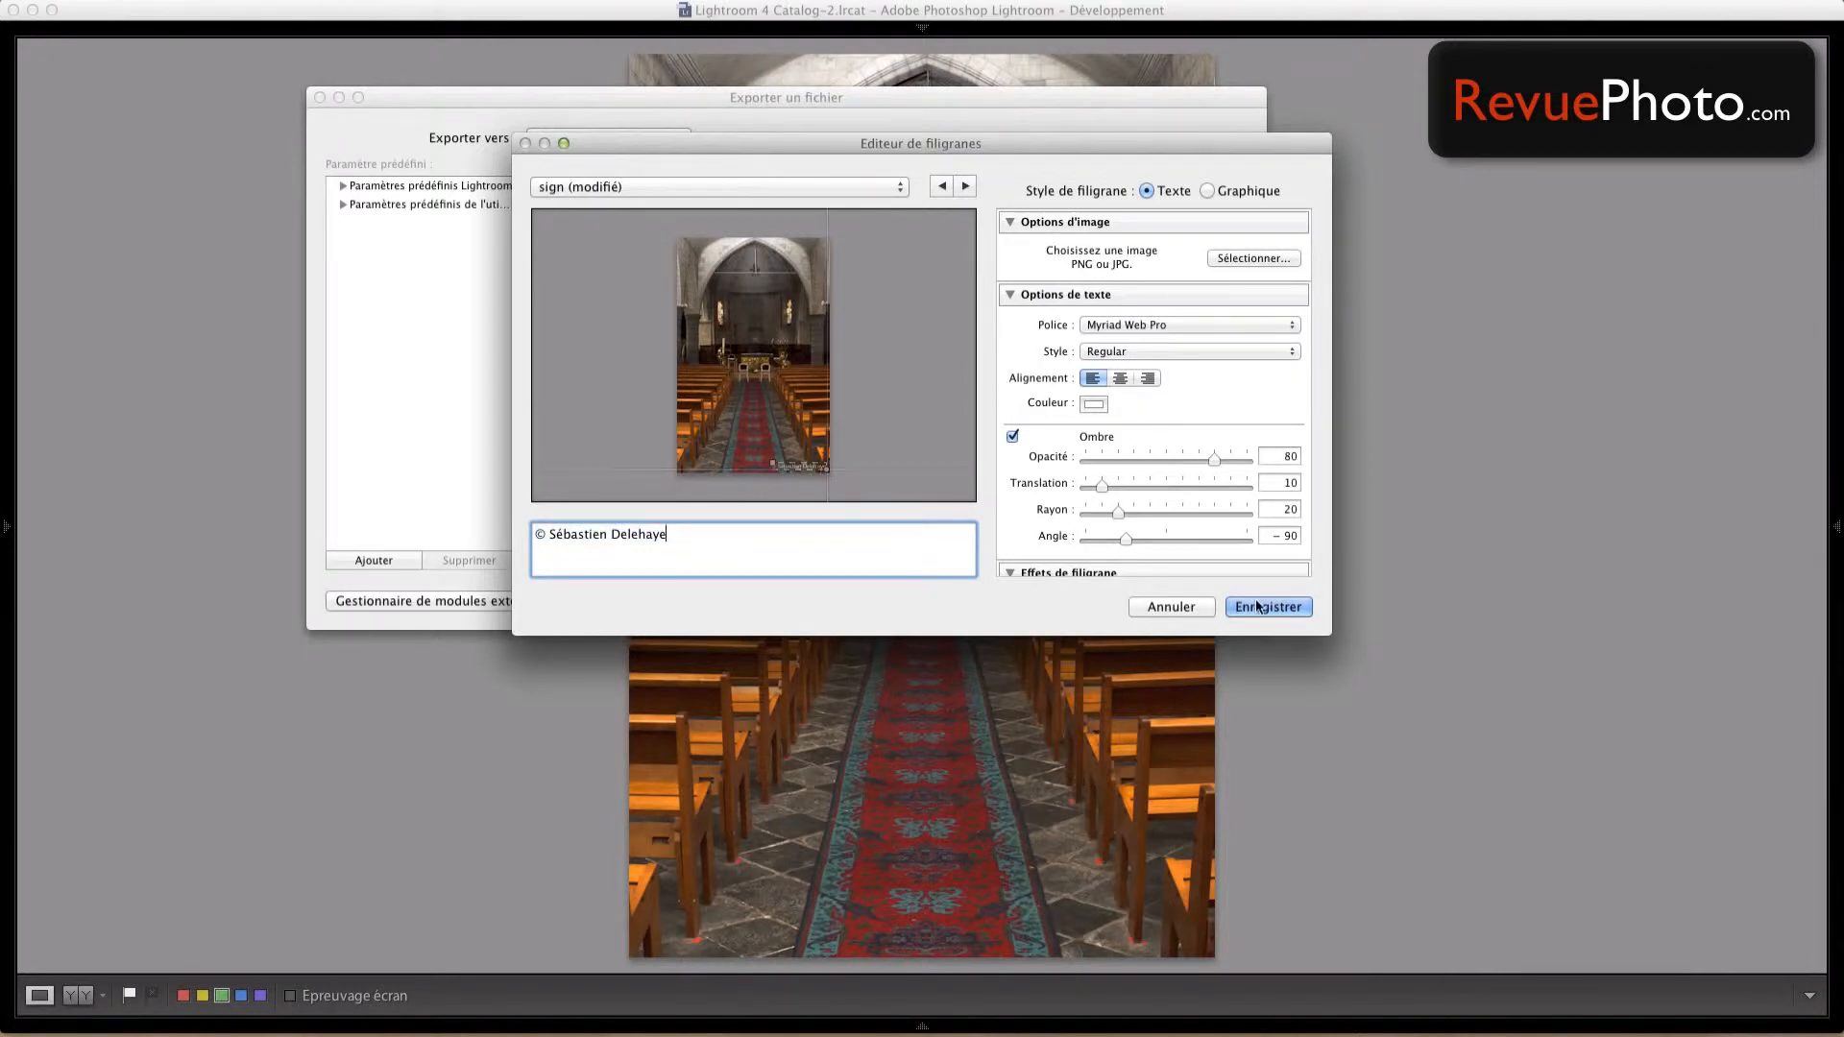
drag(1331, 634, 1489, 901)
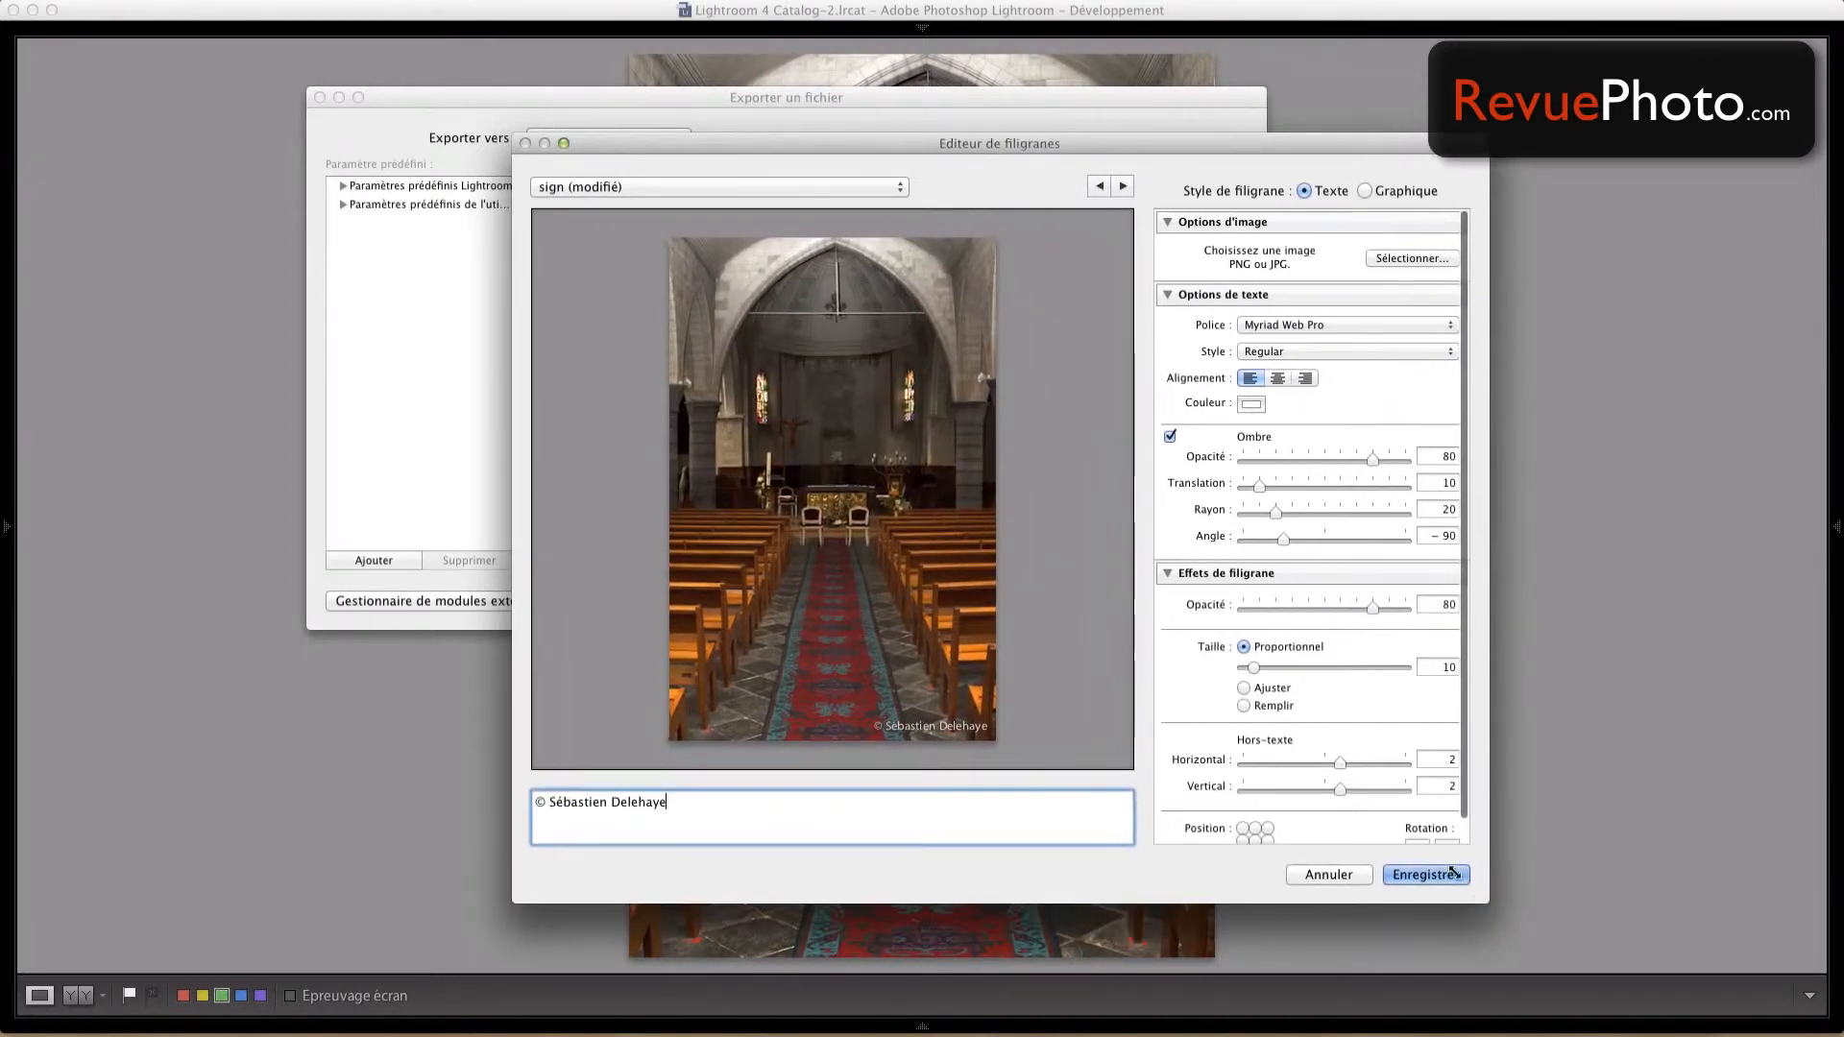
drag(939, 146, 678, 40)
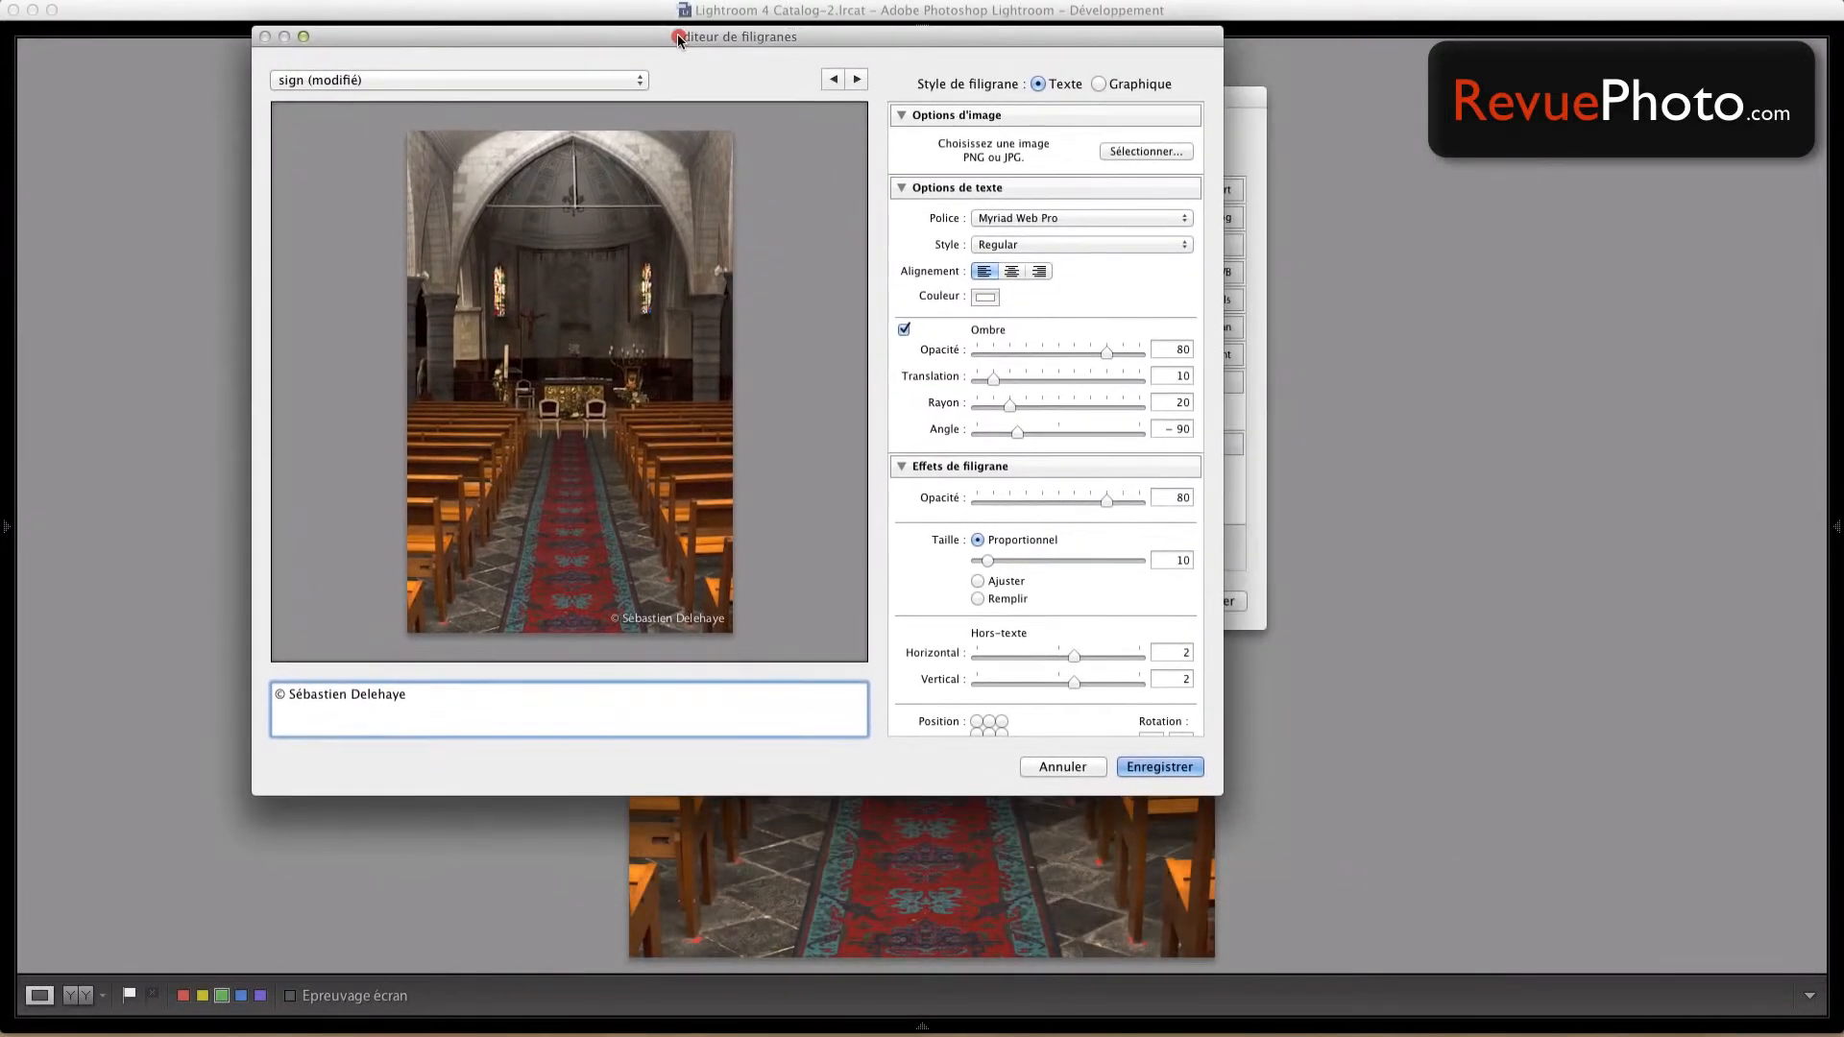
drag(1220, 794, 1379, 943)
click(465, 851)
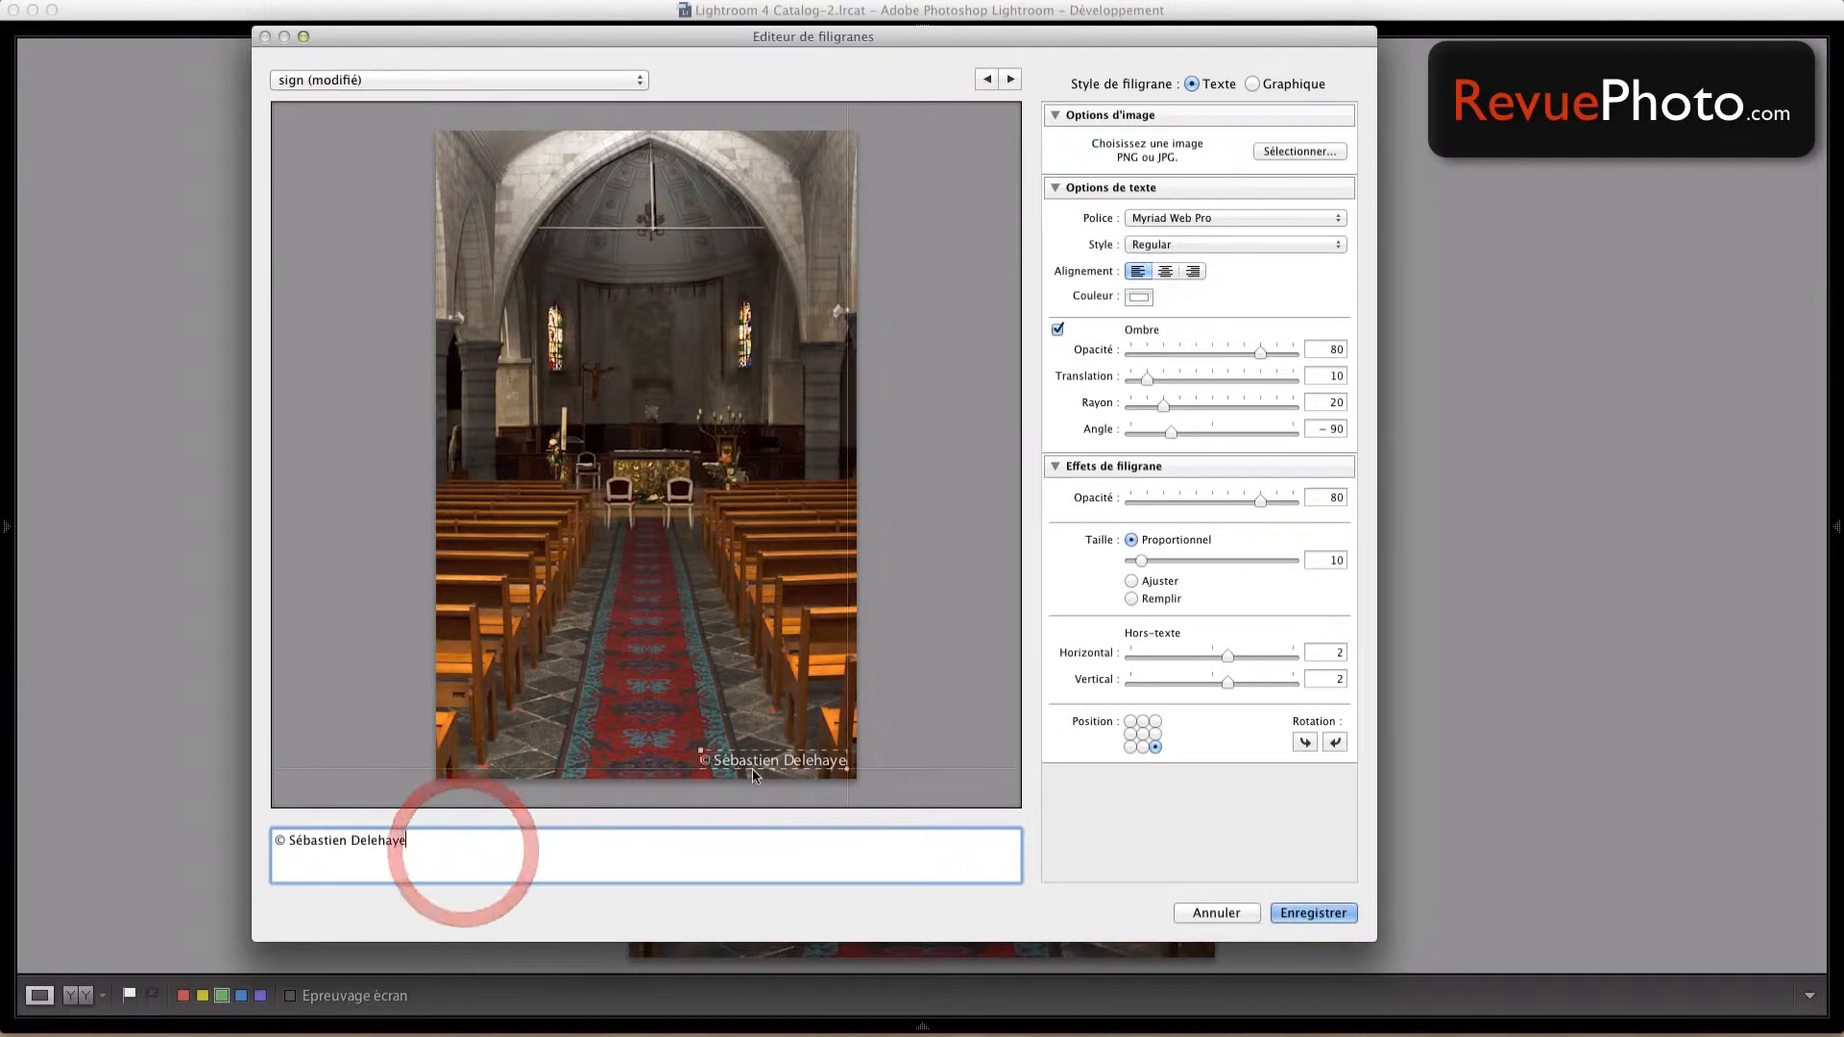
- Try the lower anchor positions, settle on the photo's lower-right corner, and set both watermark insets to 1 and the proportional size to 11
click(1131, 747)
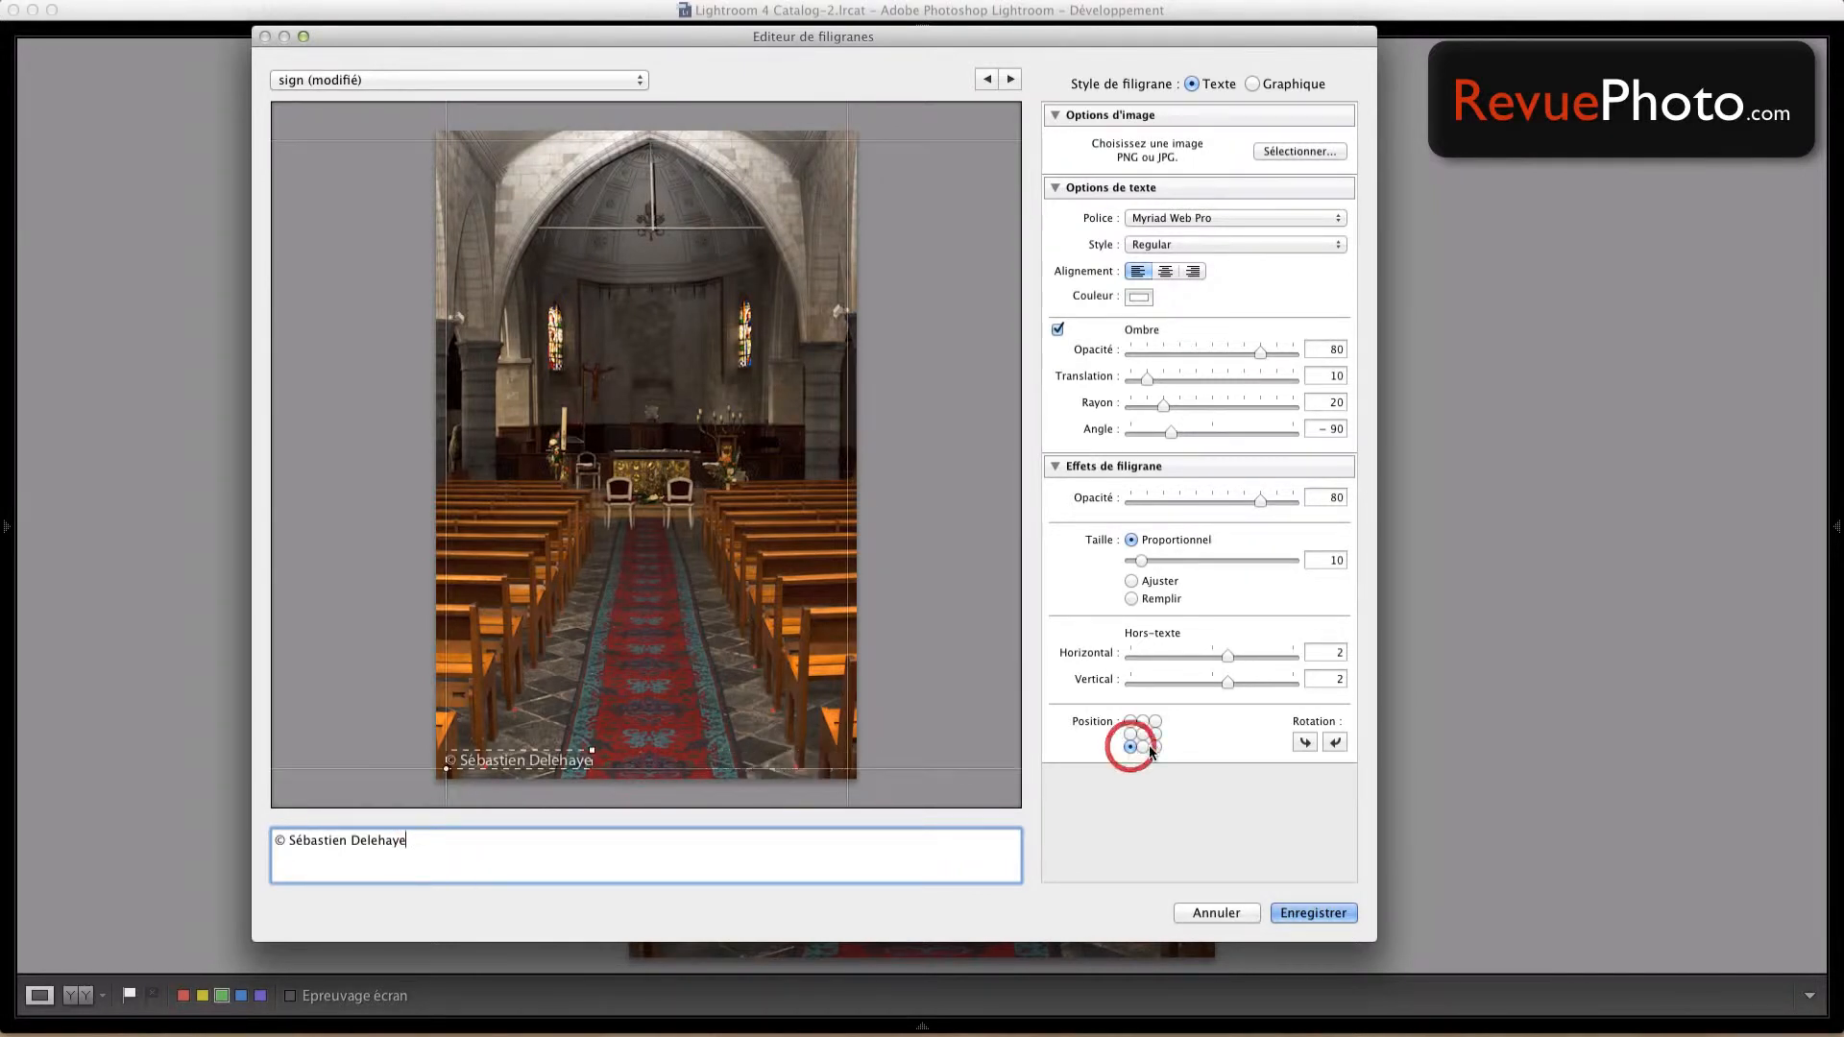
click(1142, 746)
click(1155, 746)
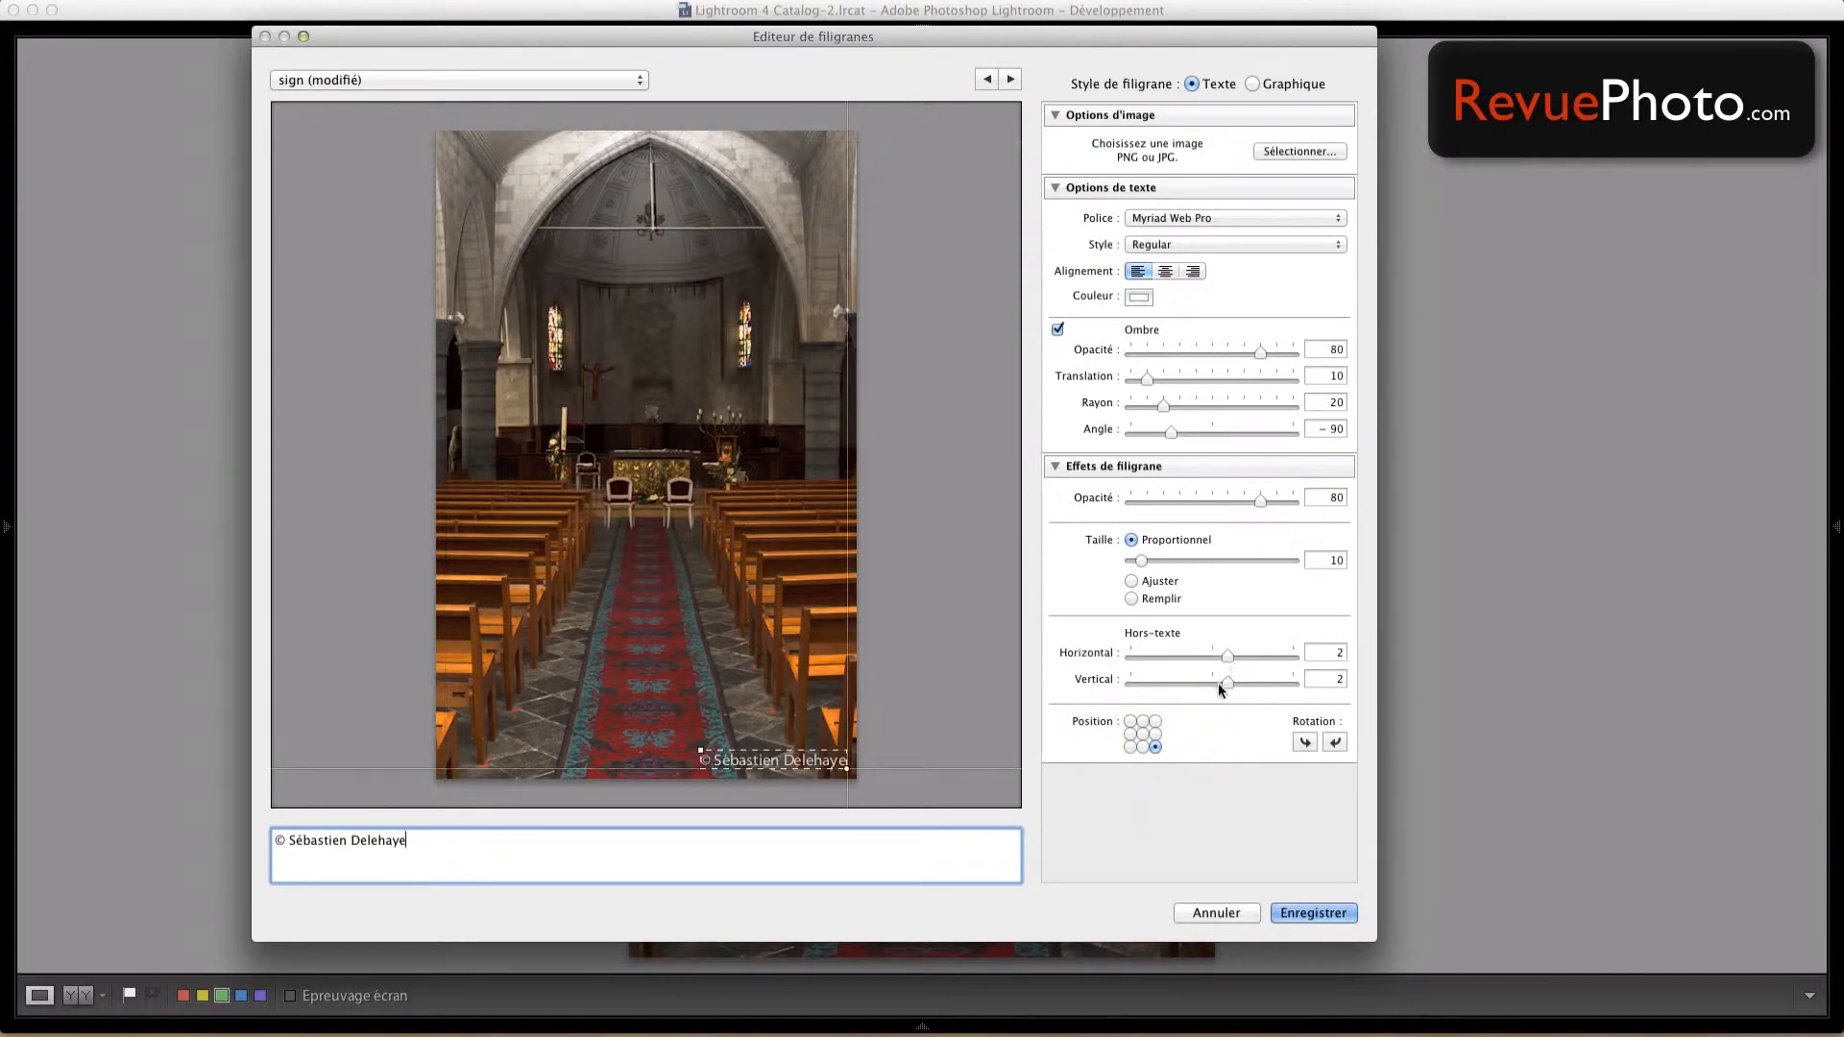
drag(1228, 658, 1218, 686)
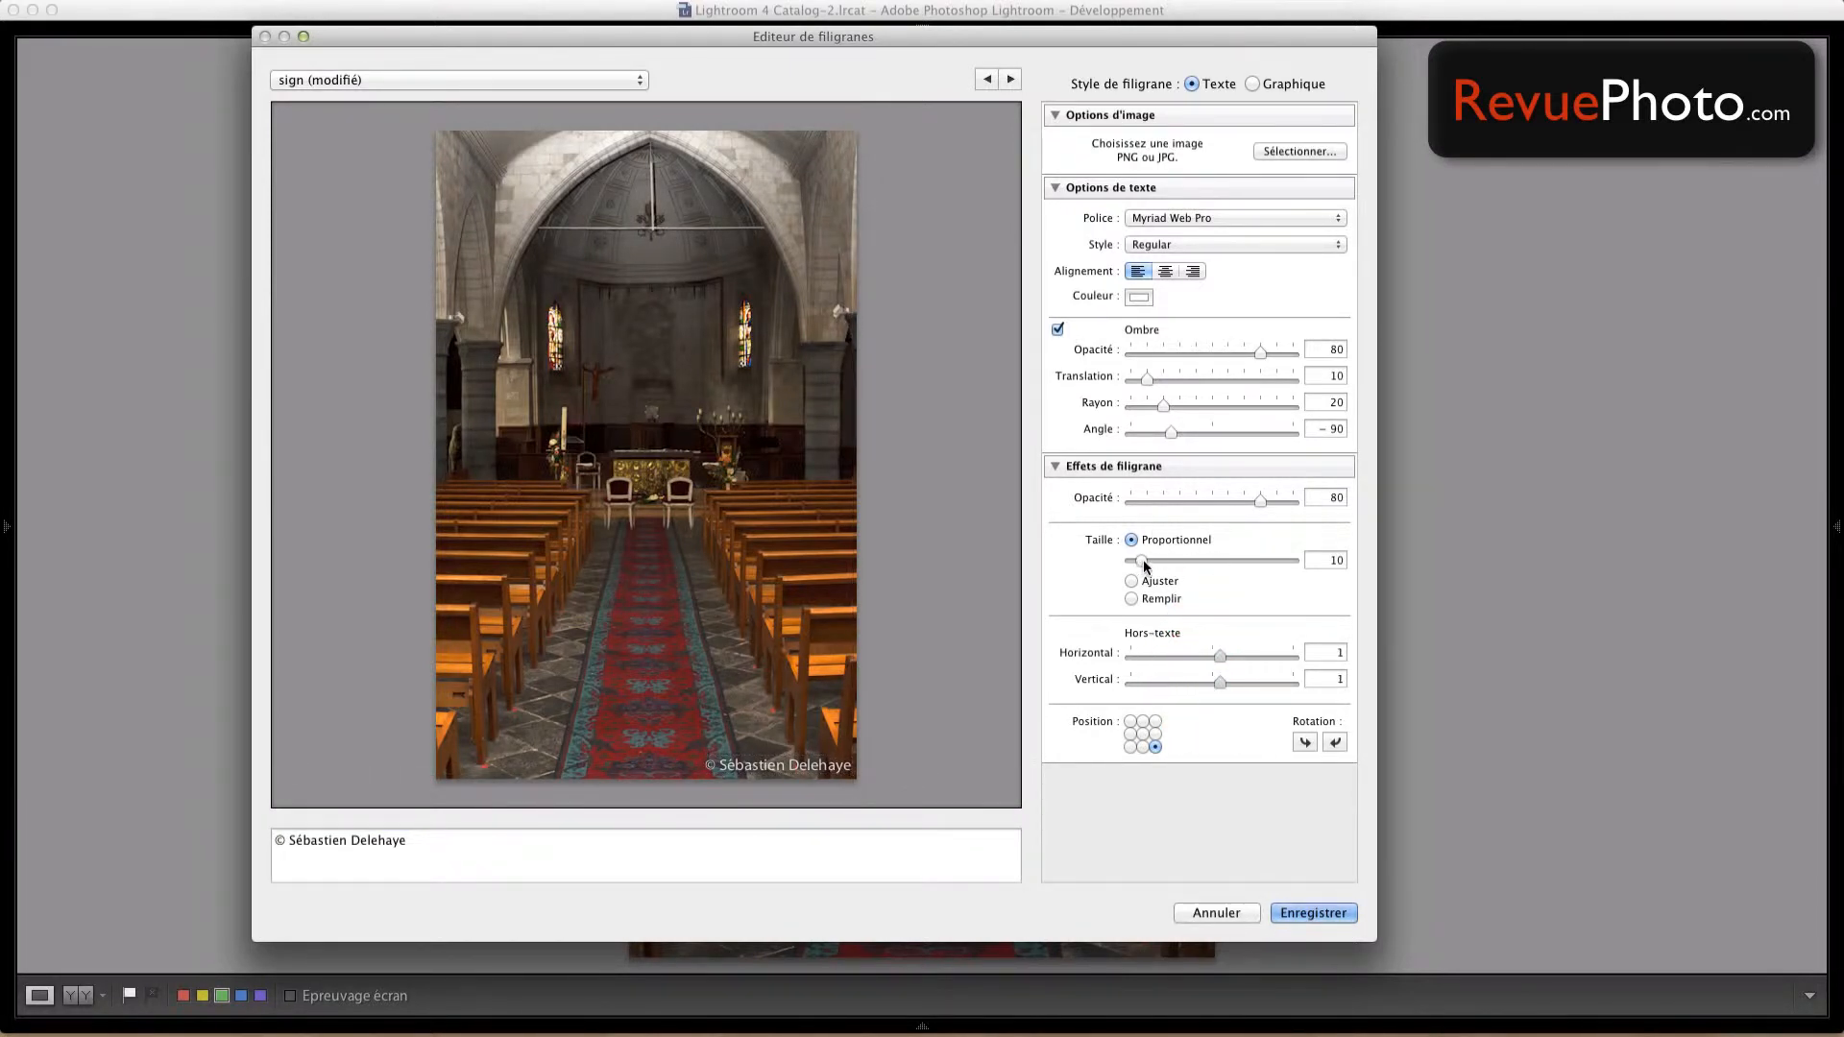
drag(1142, 562, 1146, 567)
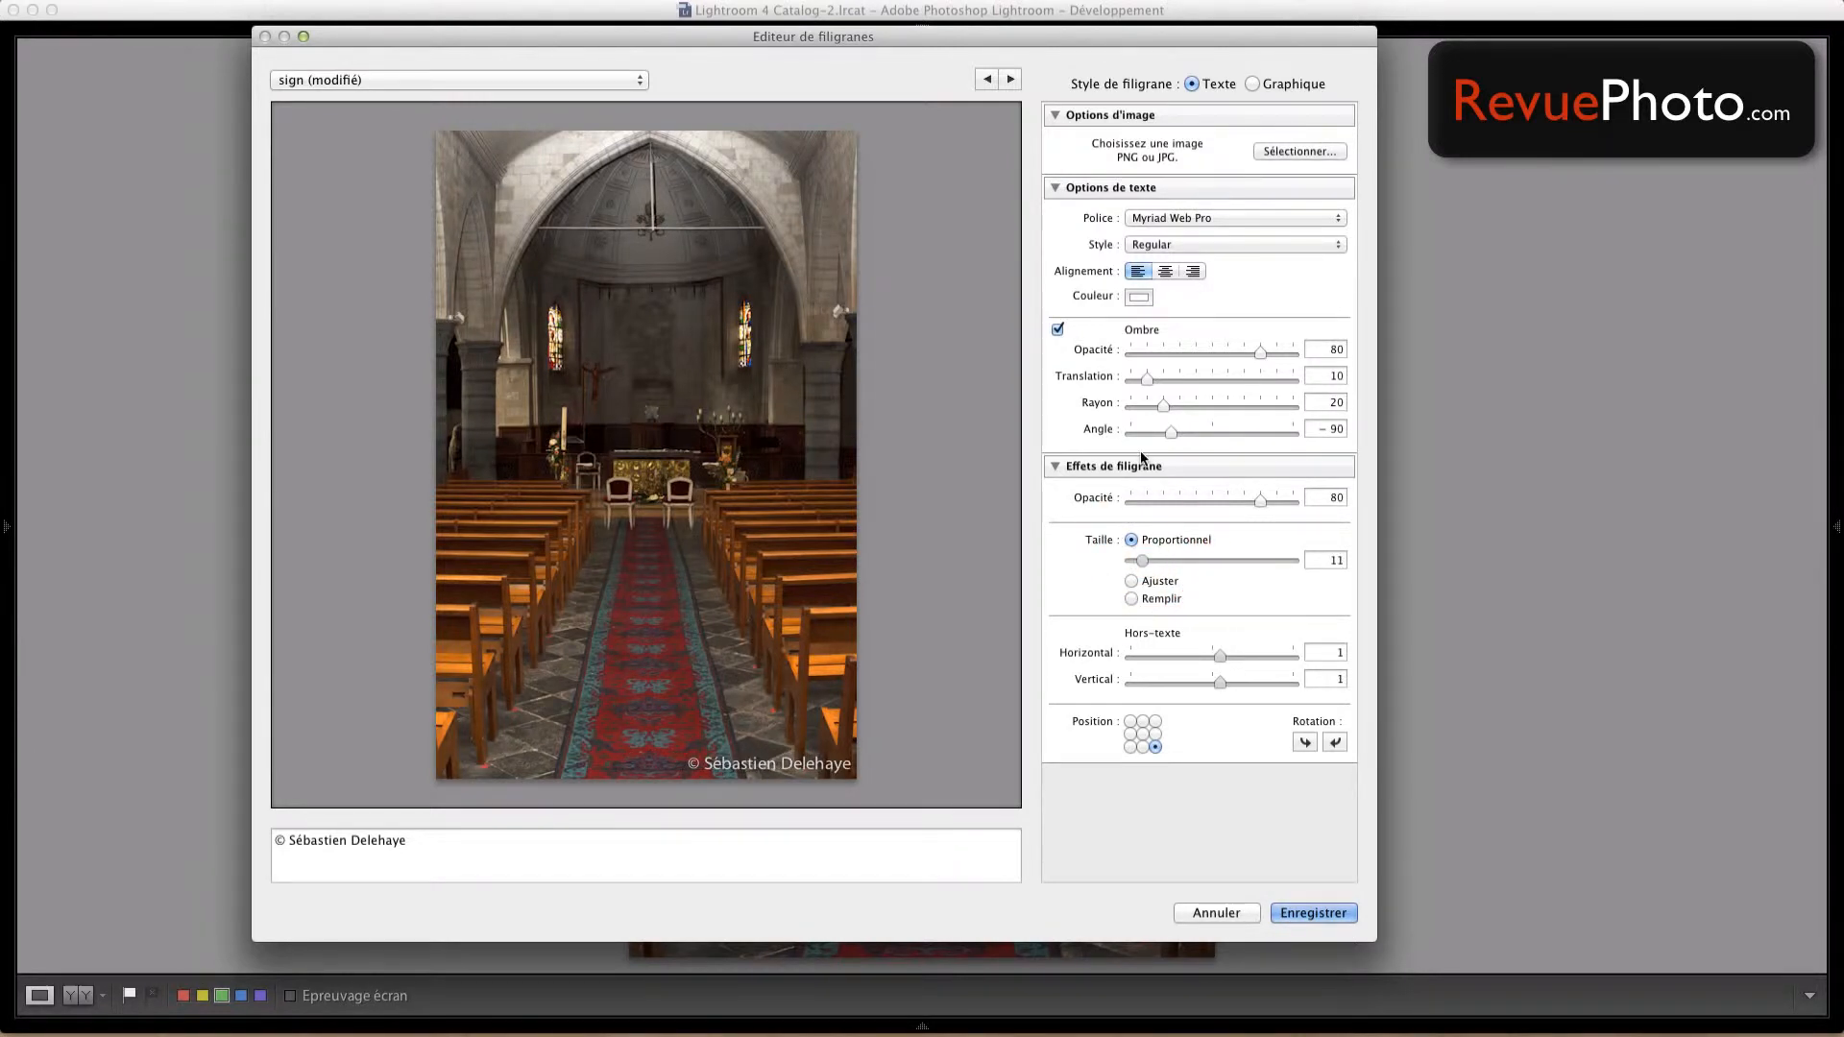
- Toggle the watermark text's shadow off and on, set its opacity to 71, and change the font style to Bold
click(1057, 330)
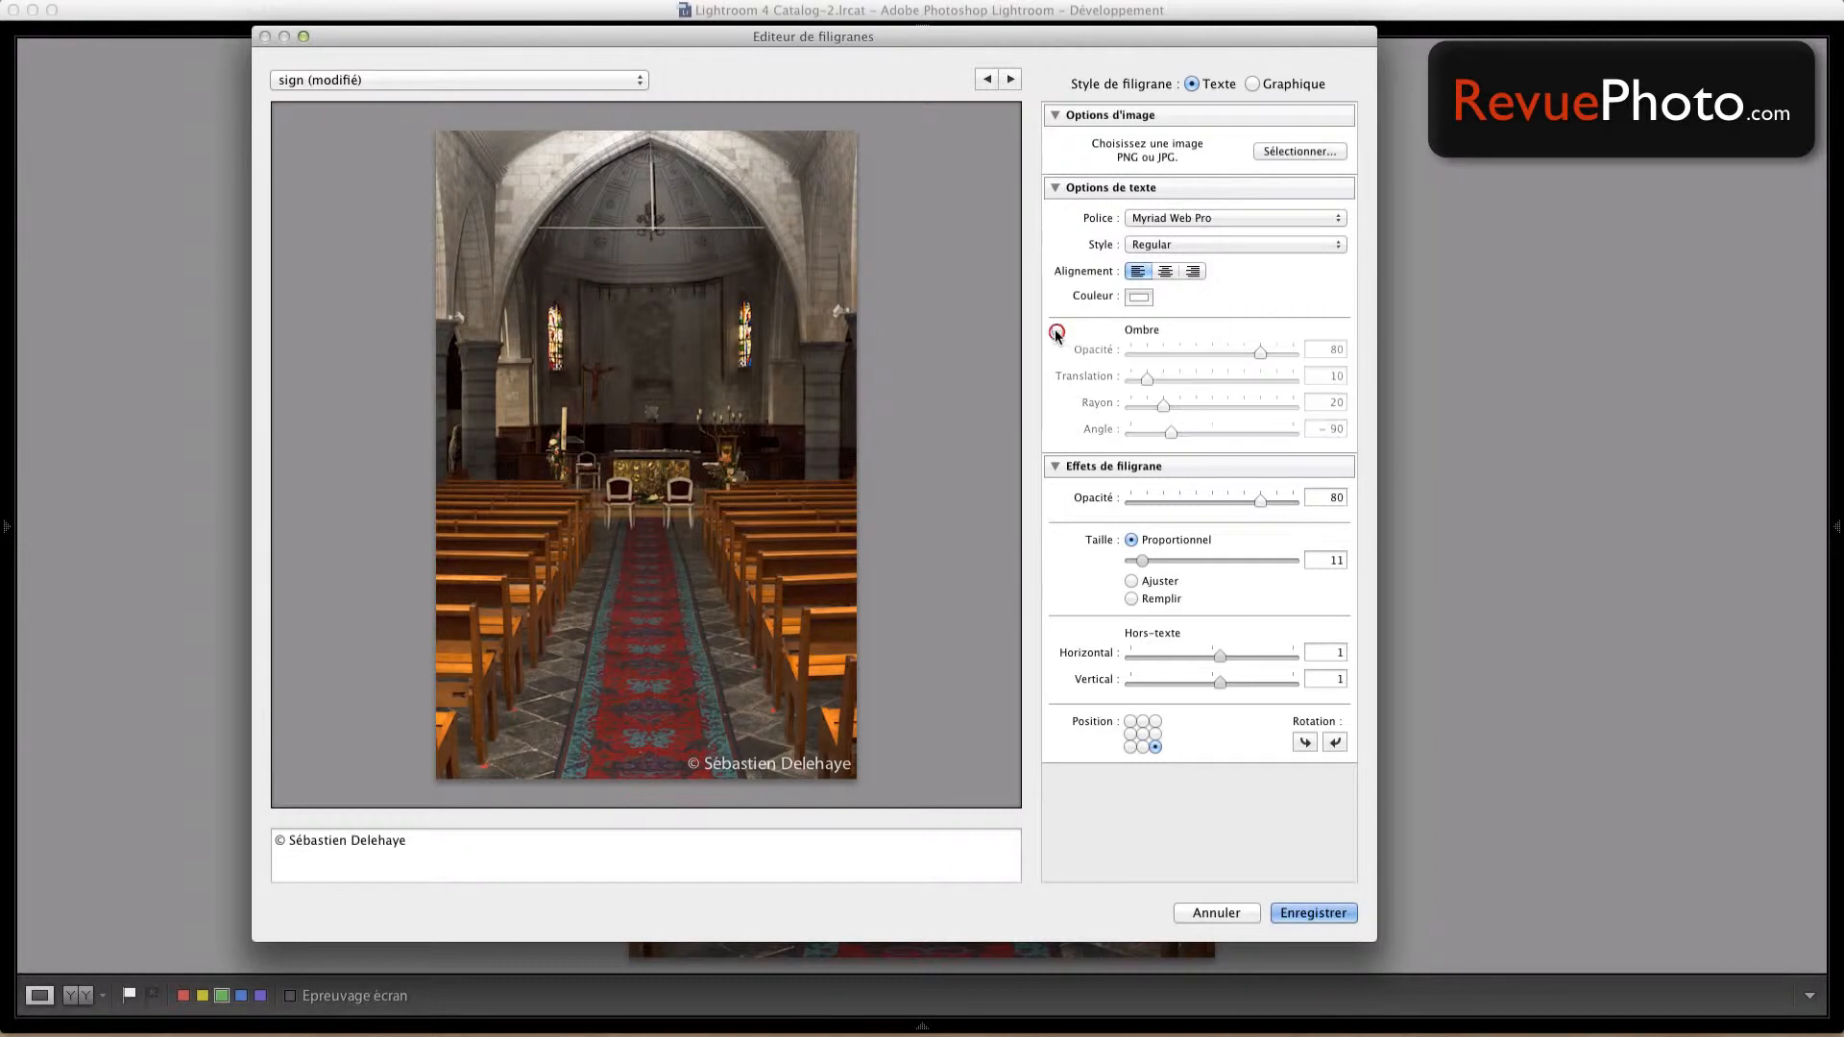
click(1057, 329)
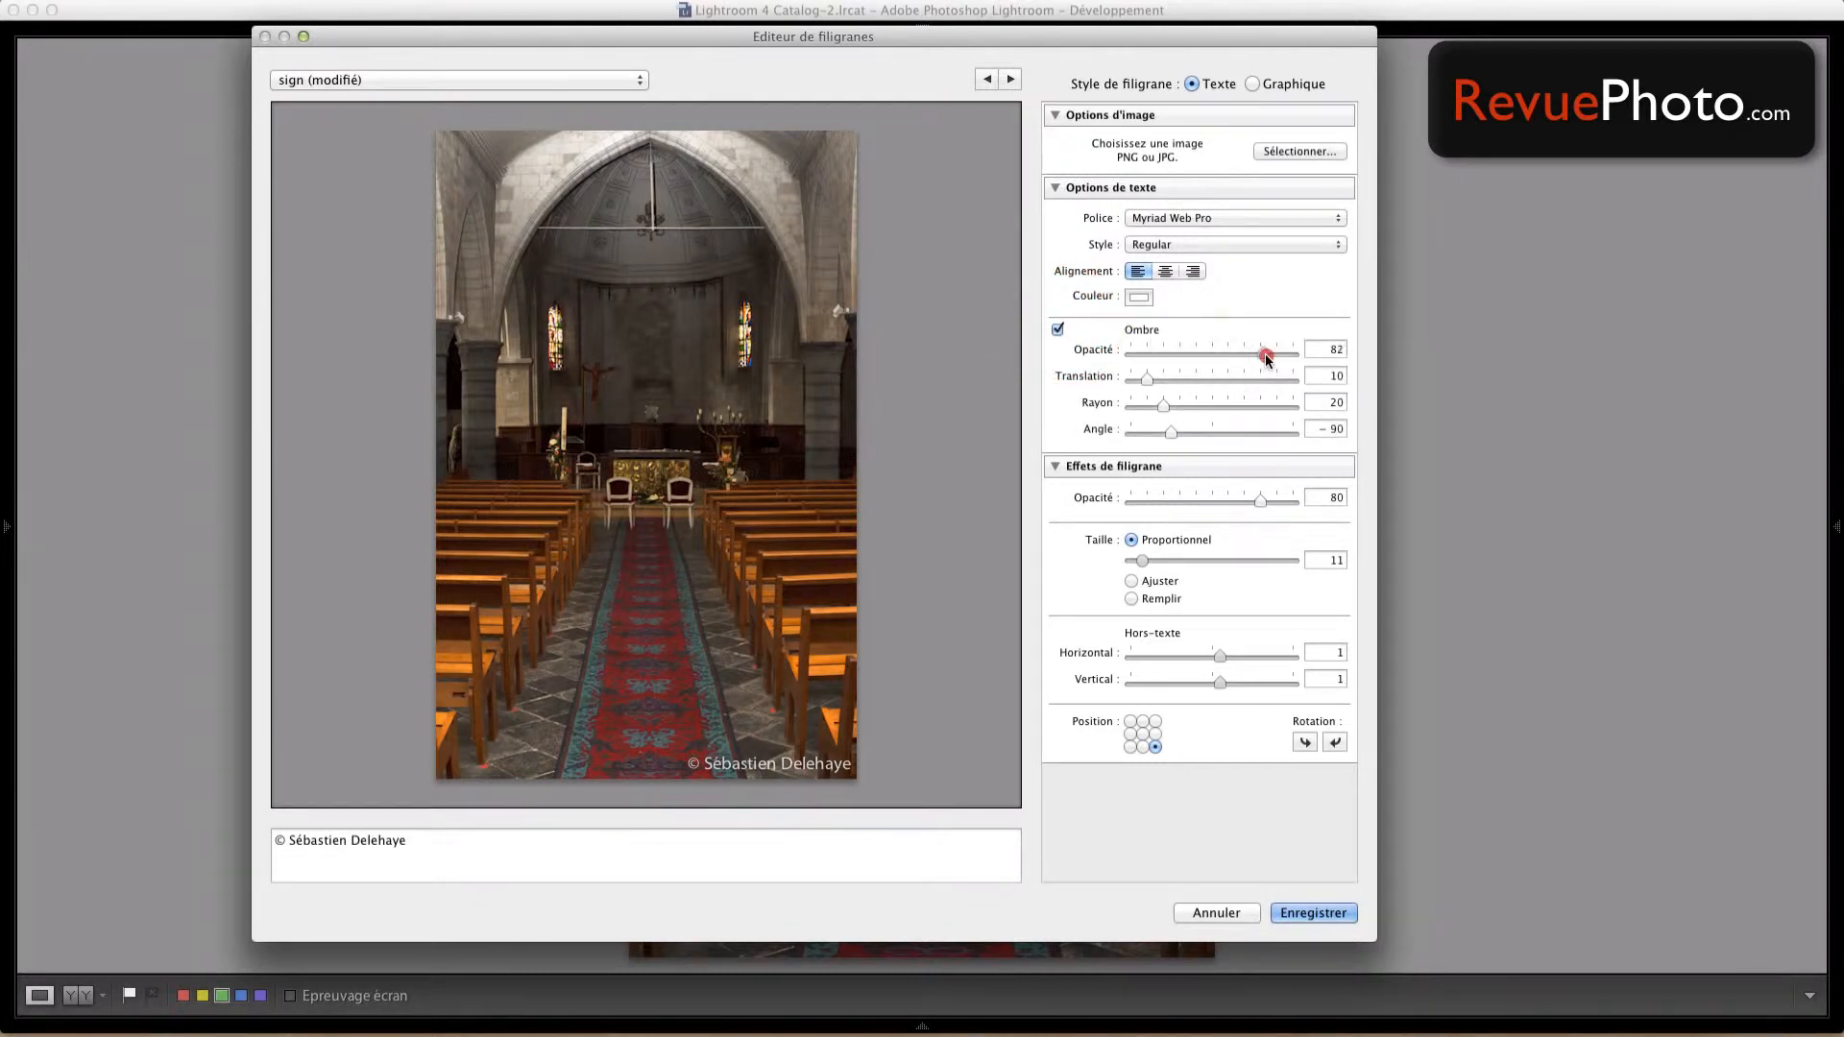
click(1167, 243)
click(1141, 256)
- Change the watermark text colour to green and close the colour picker
click(1139, 297)
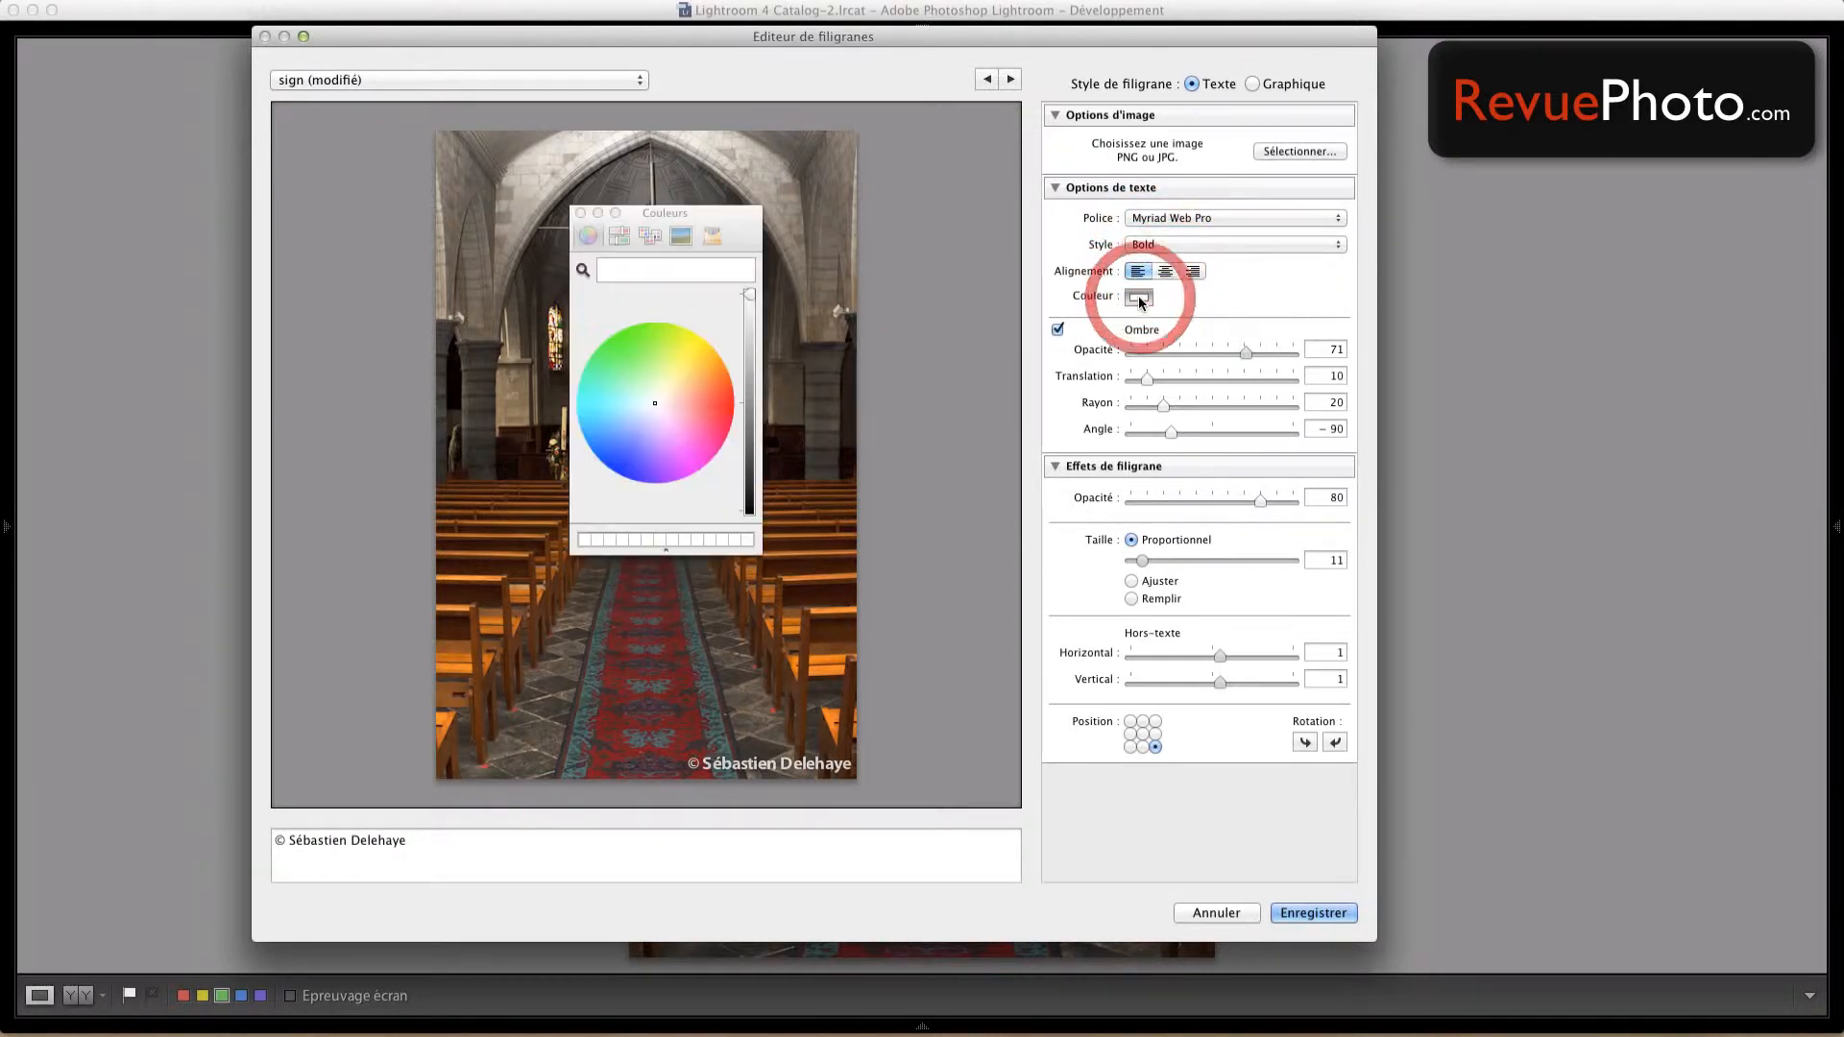
click(622, 344)
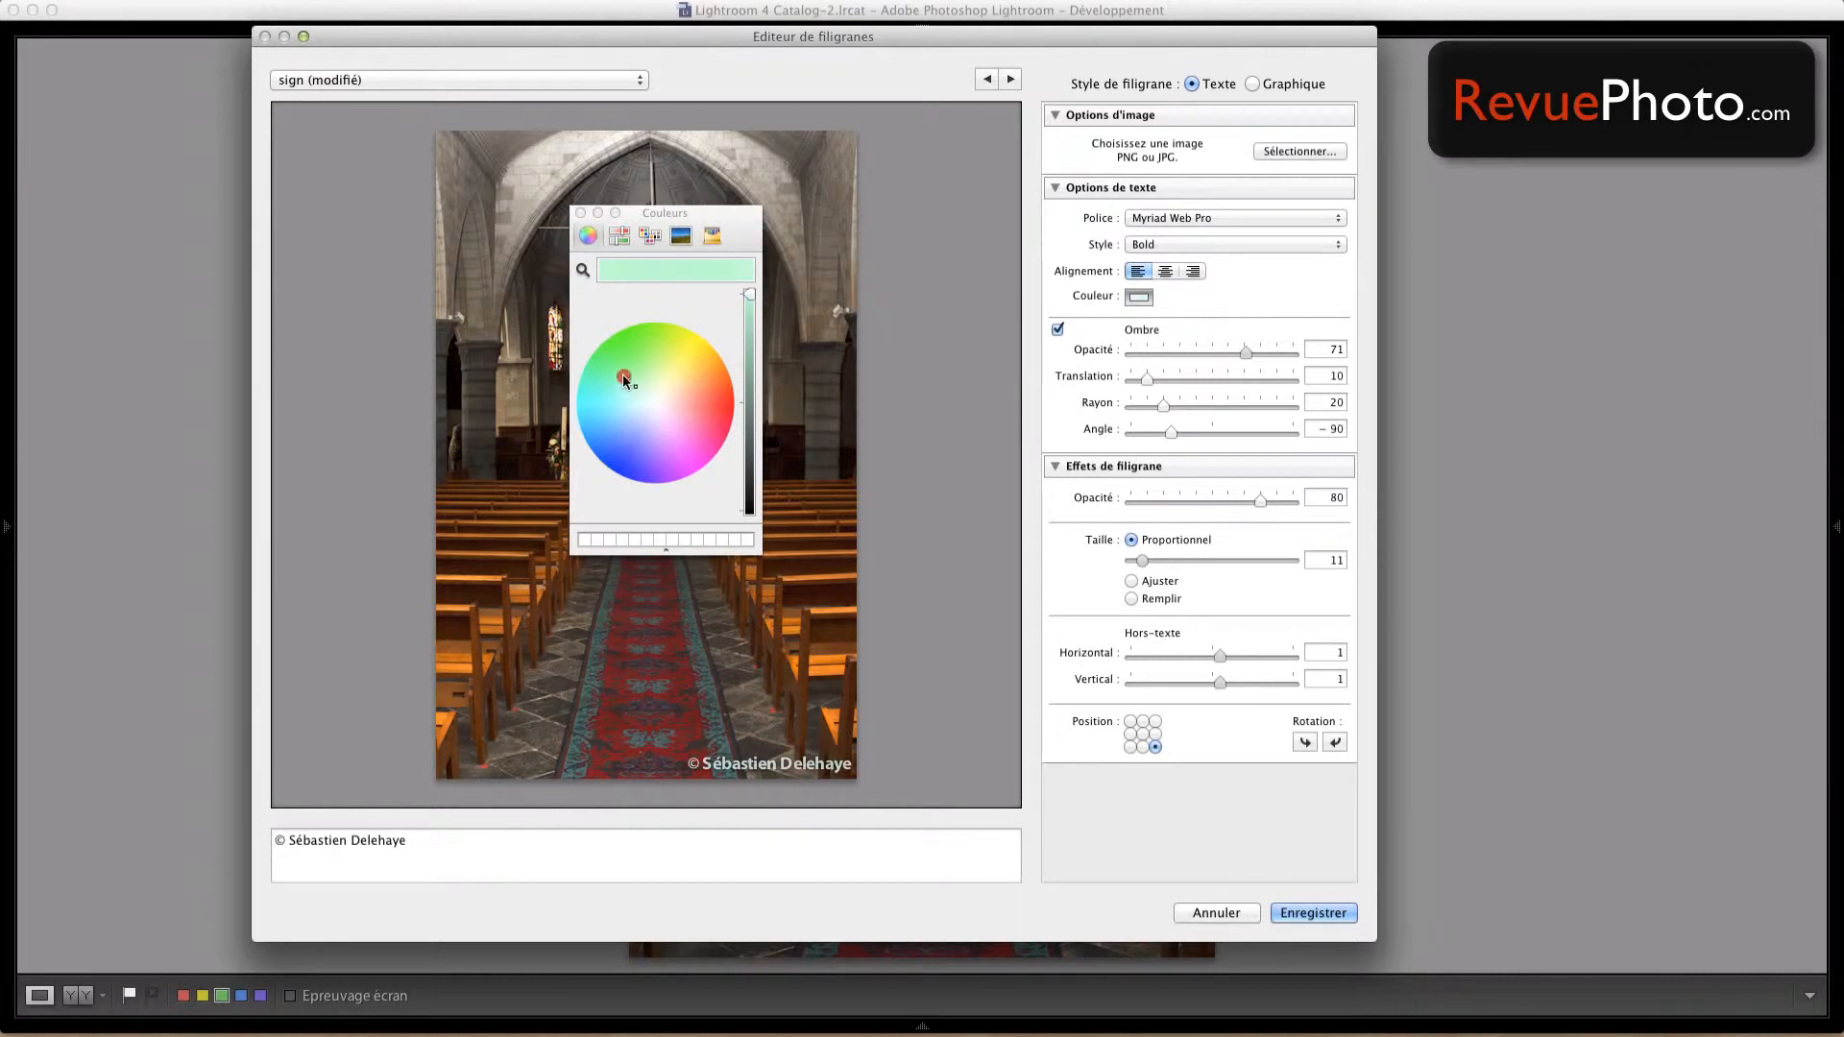
click(580, 213)
- Change the watermark style to Graphique and switch to Photoshop to prepare a signature image
click(1251, 84)
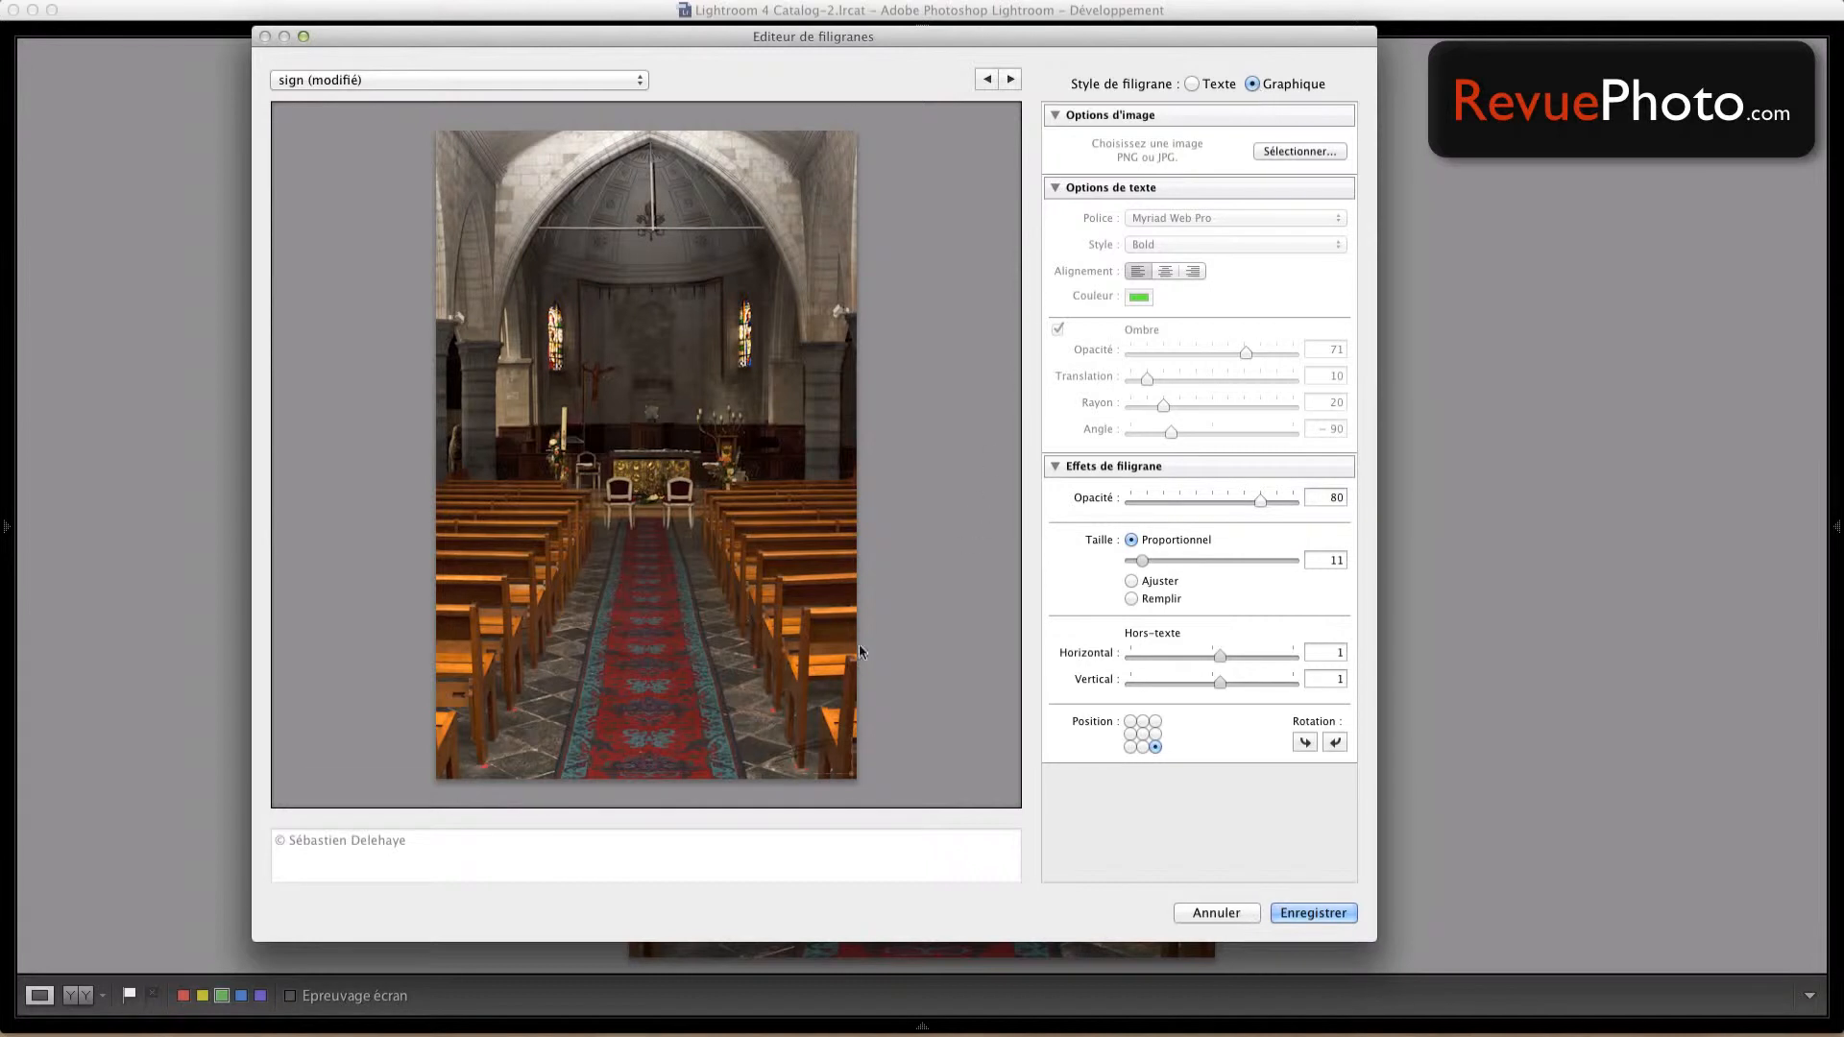
mouse_move(795, 758)
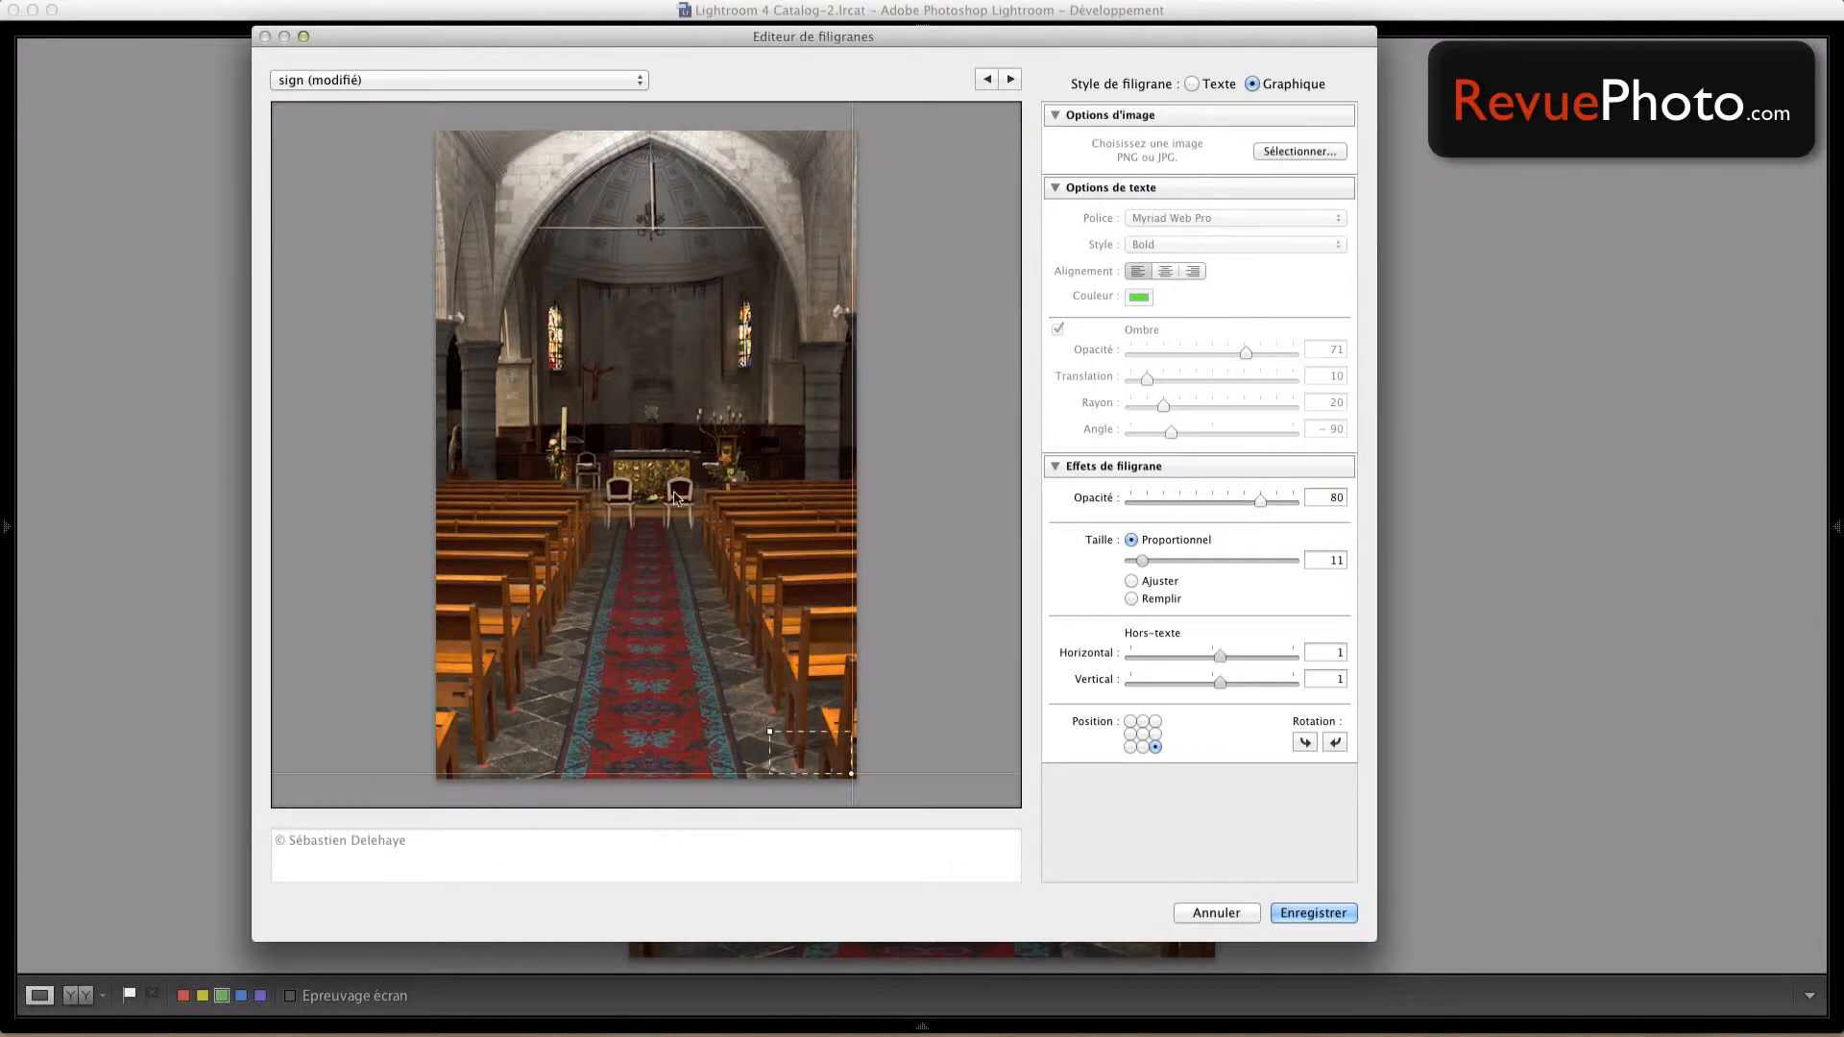
mouse_move(676, 1024)
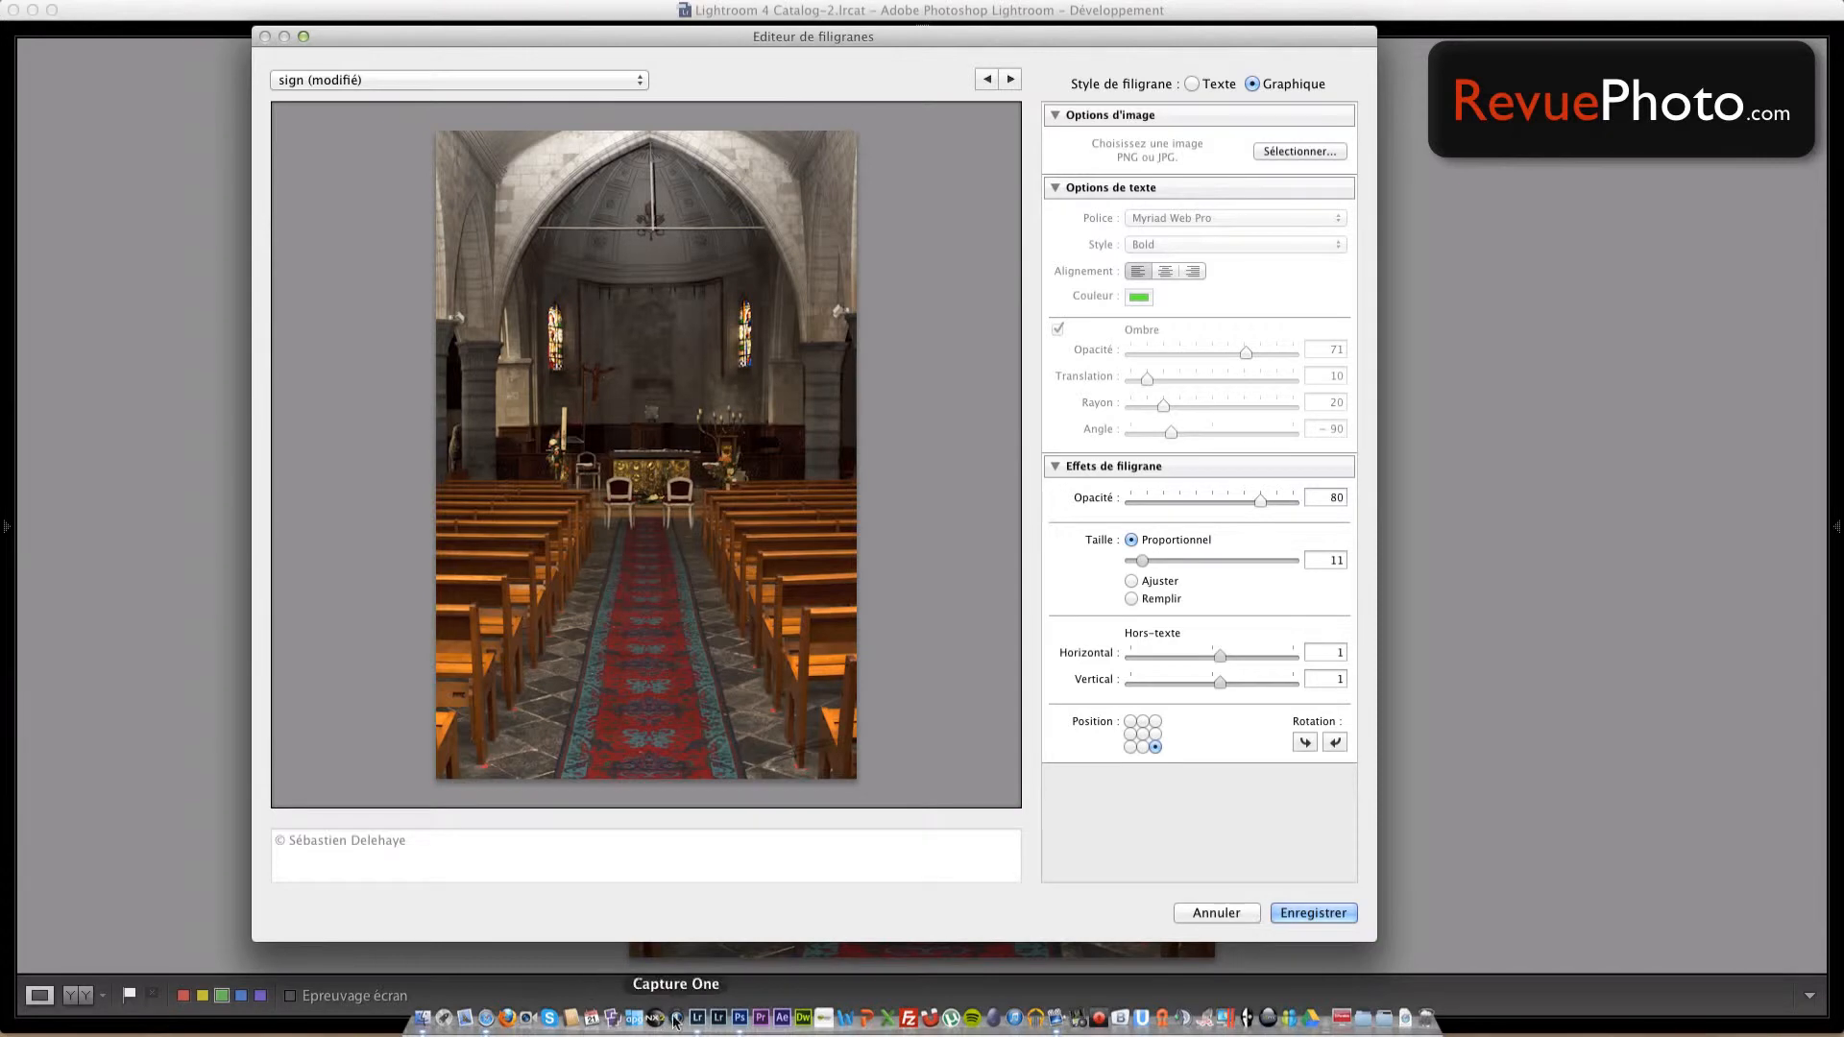
click(739, 1018)
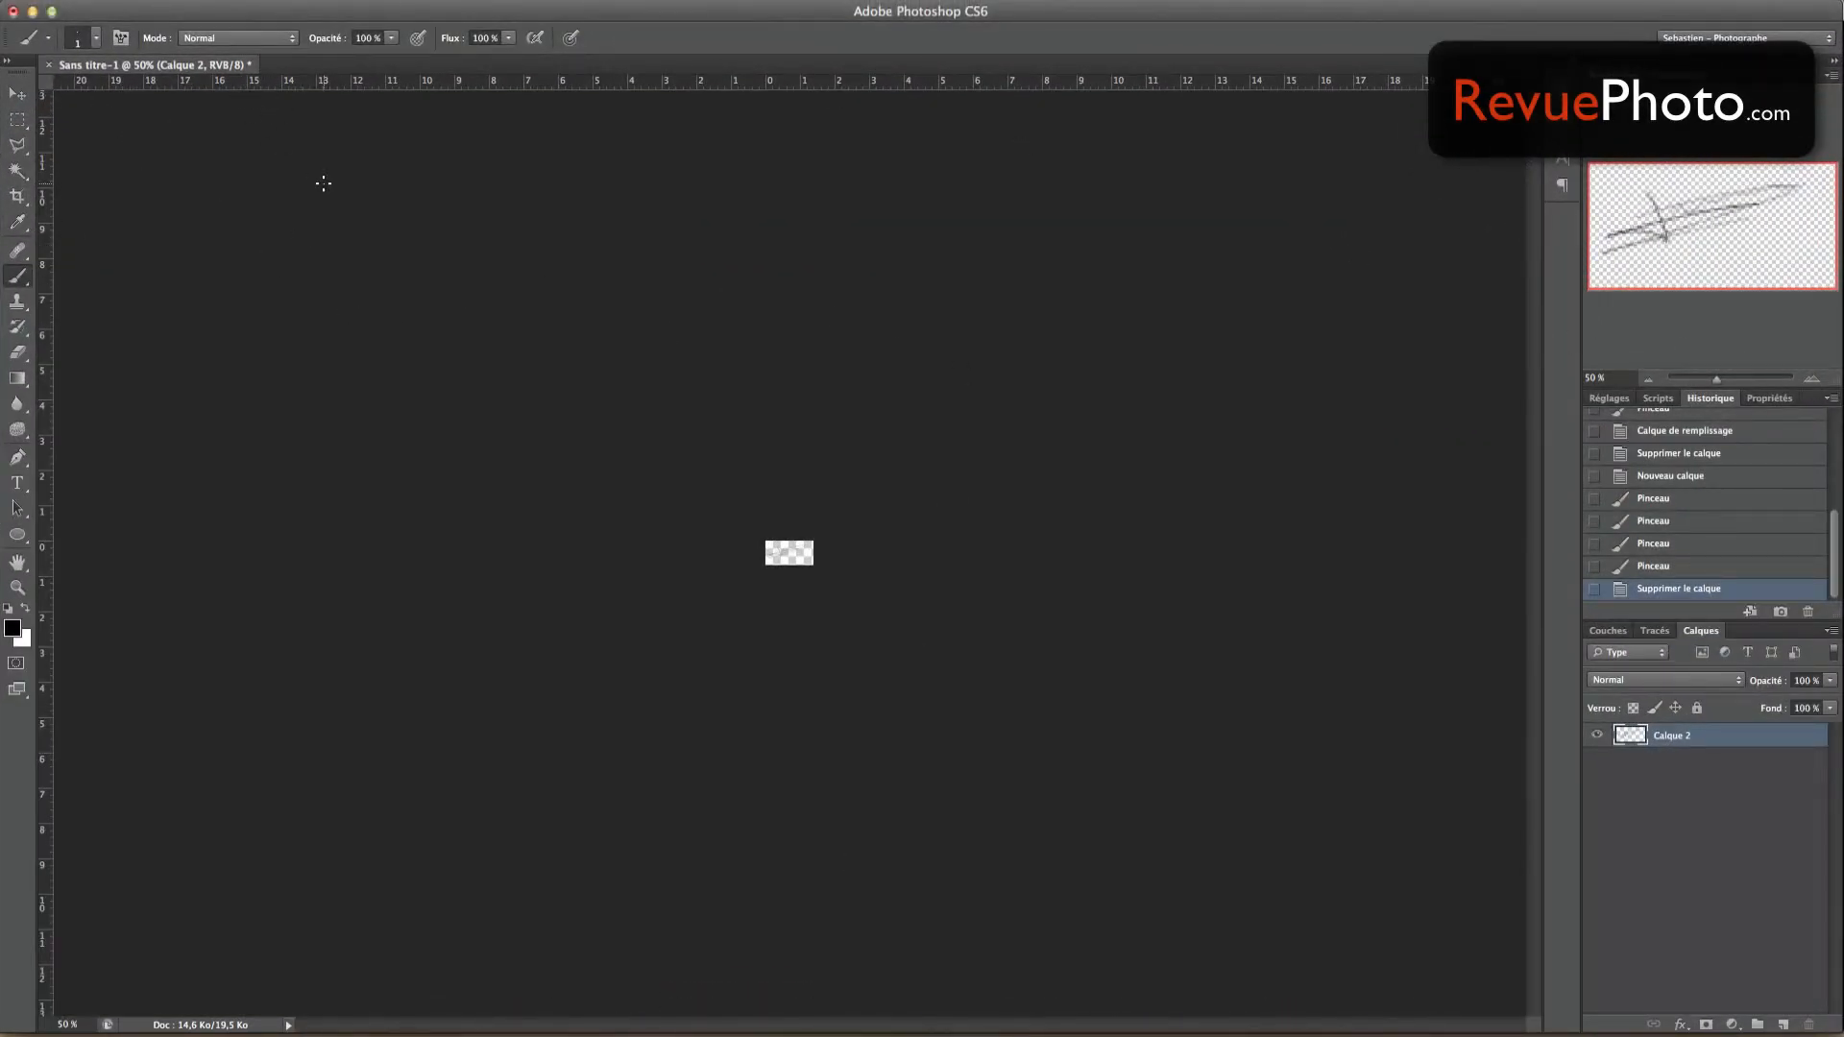
- Create a new transparent document 150 pixels wide and 50 pixels high
key(super+n)
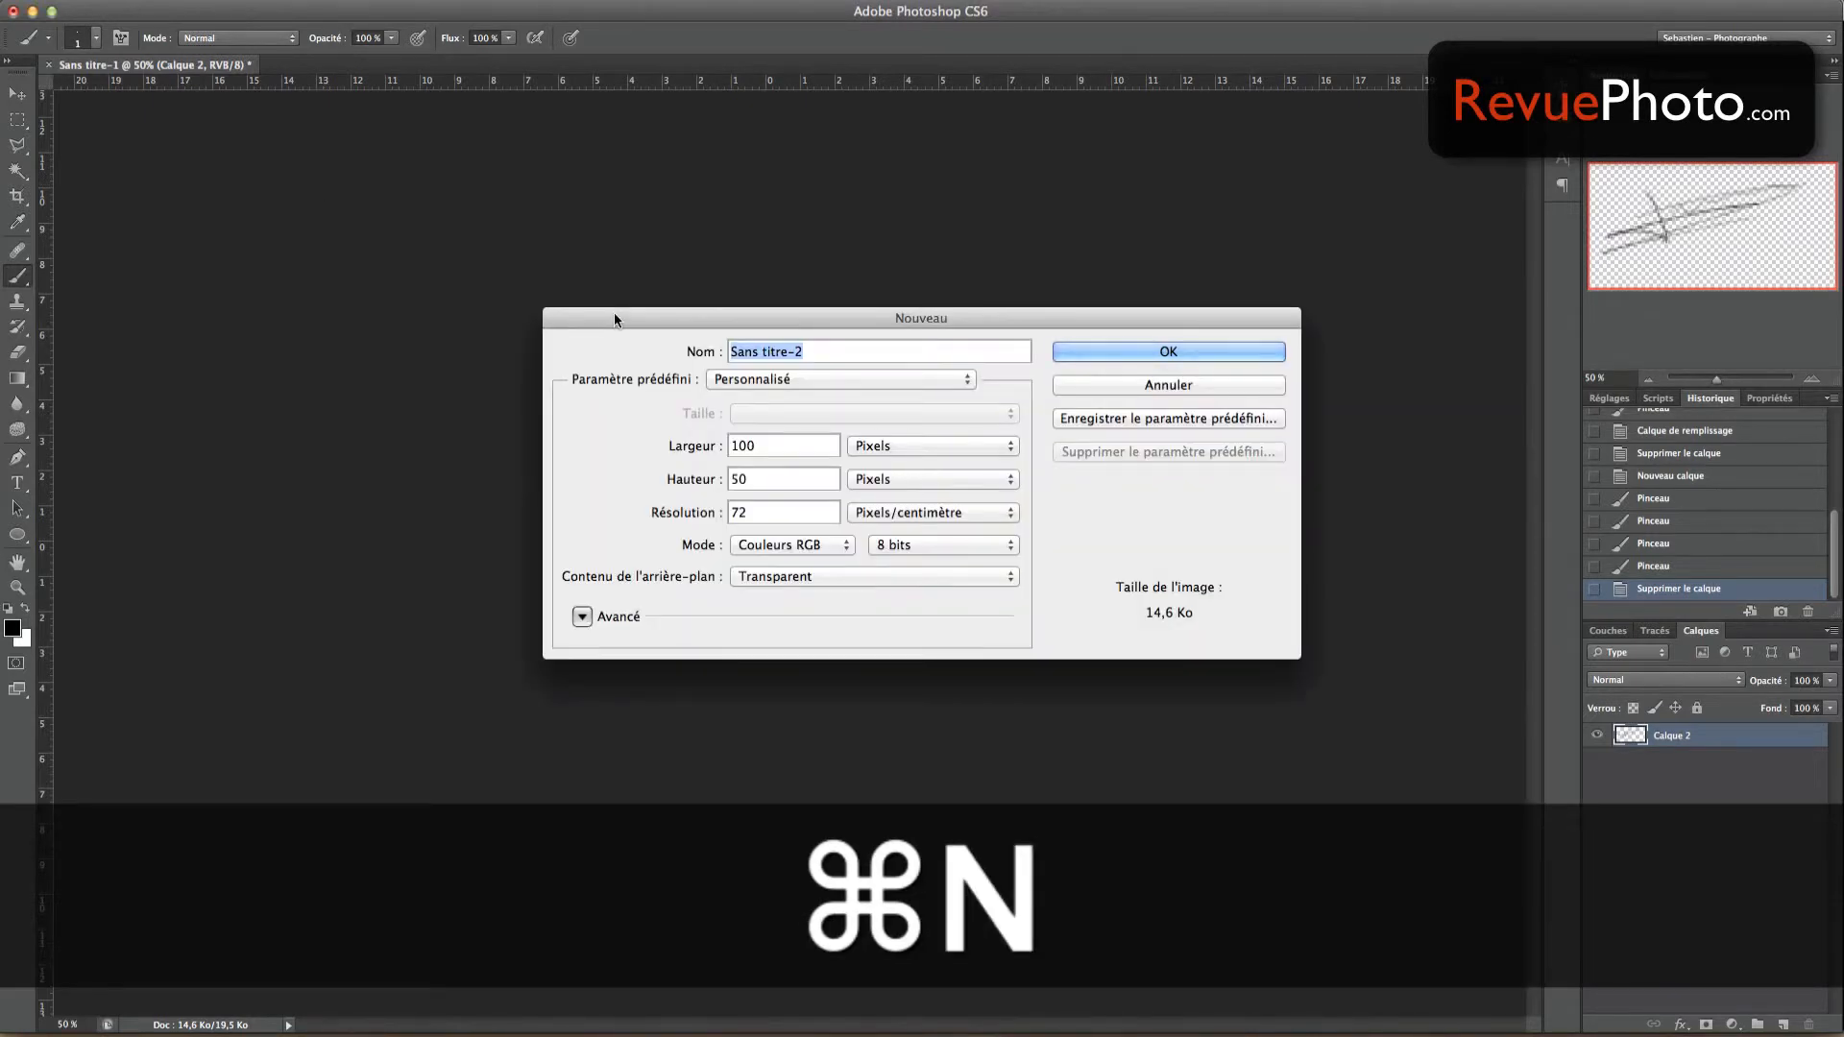
drag(599, 438, 576, 455)
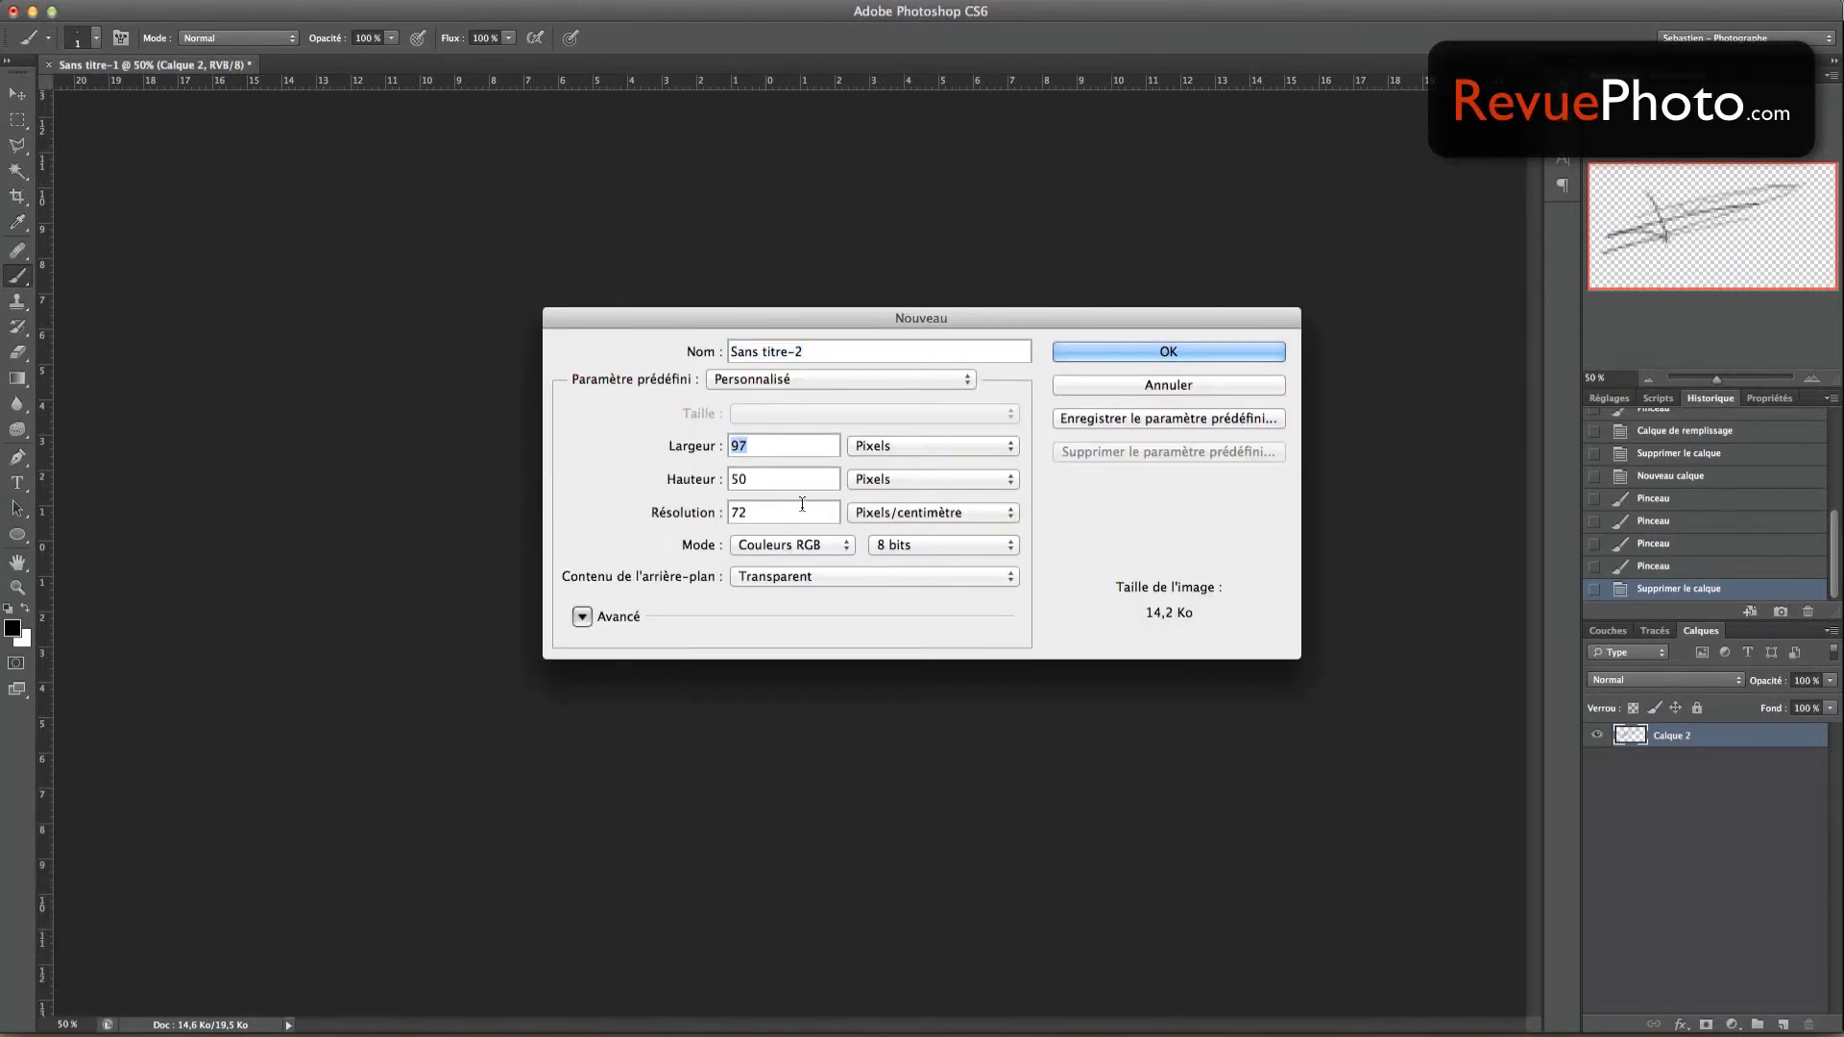
text(150)
key(Tab)
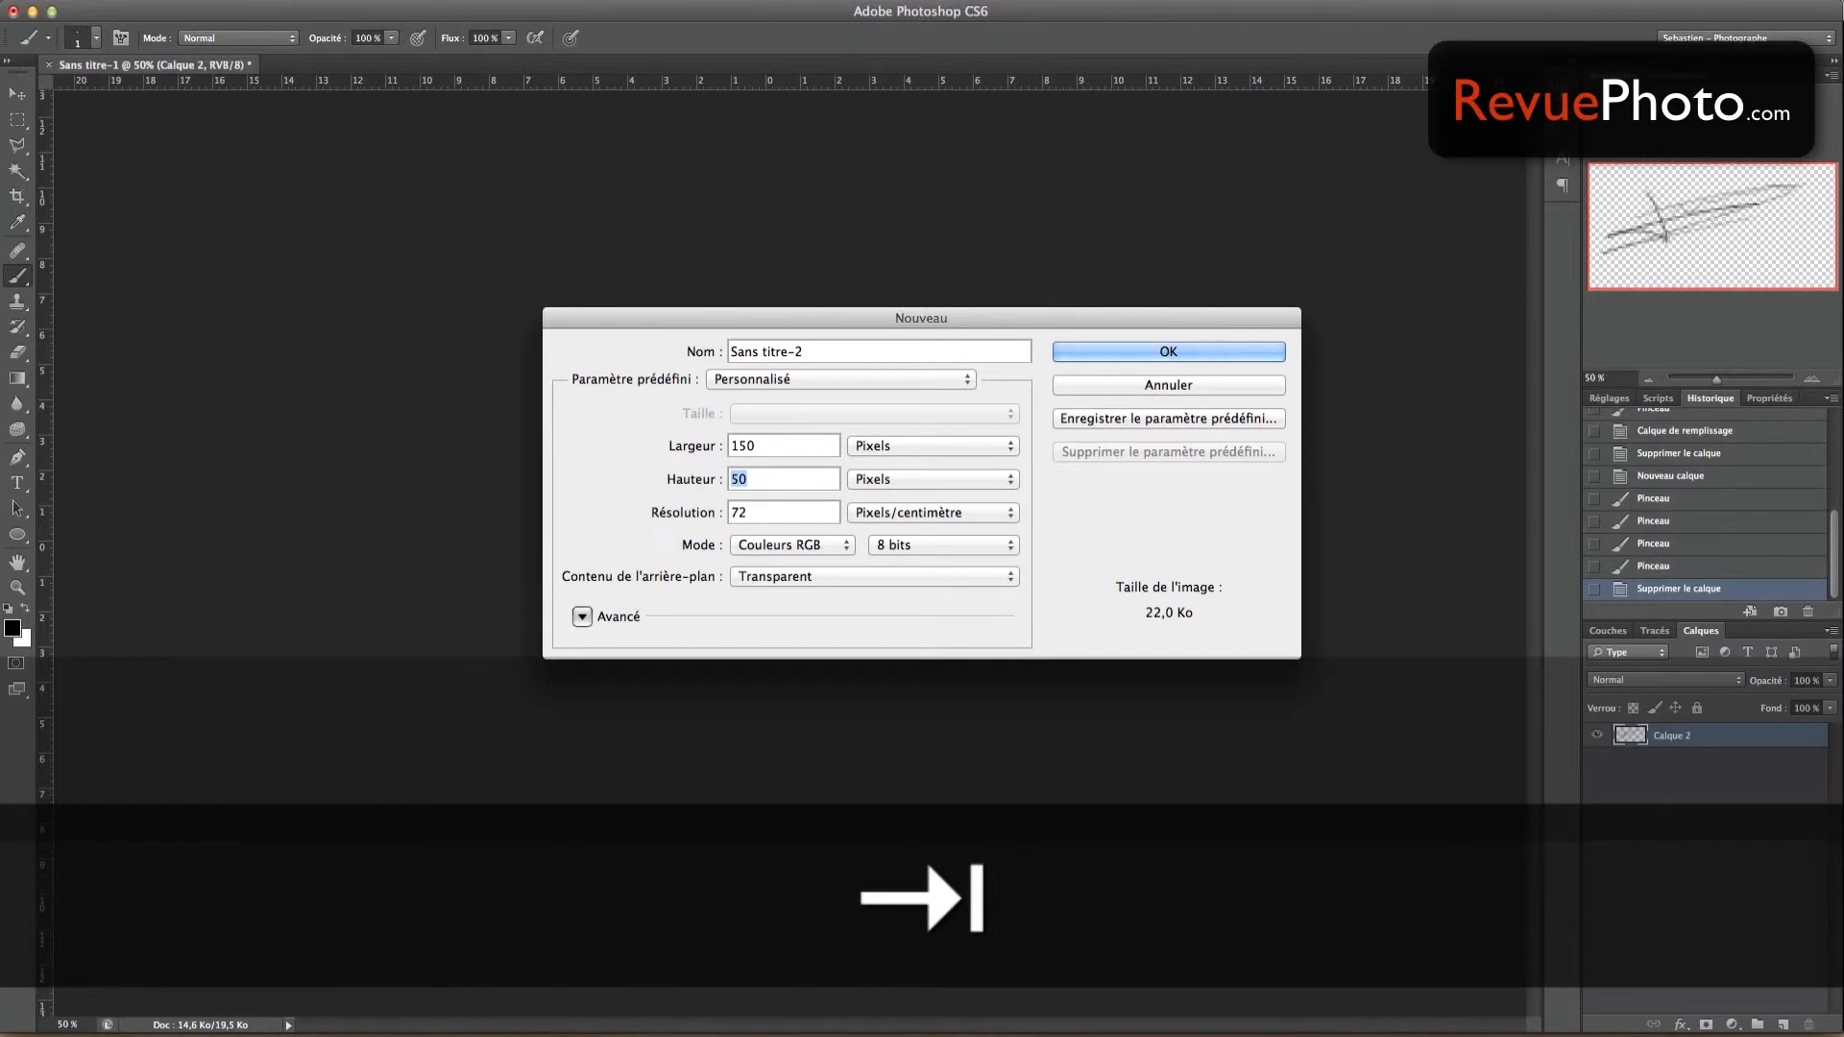
key(BackSpace)
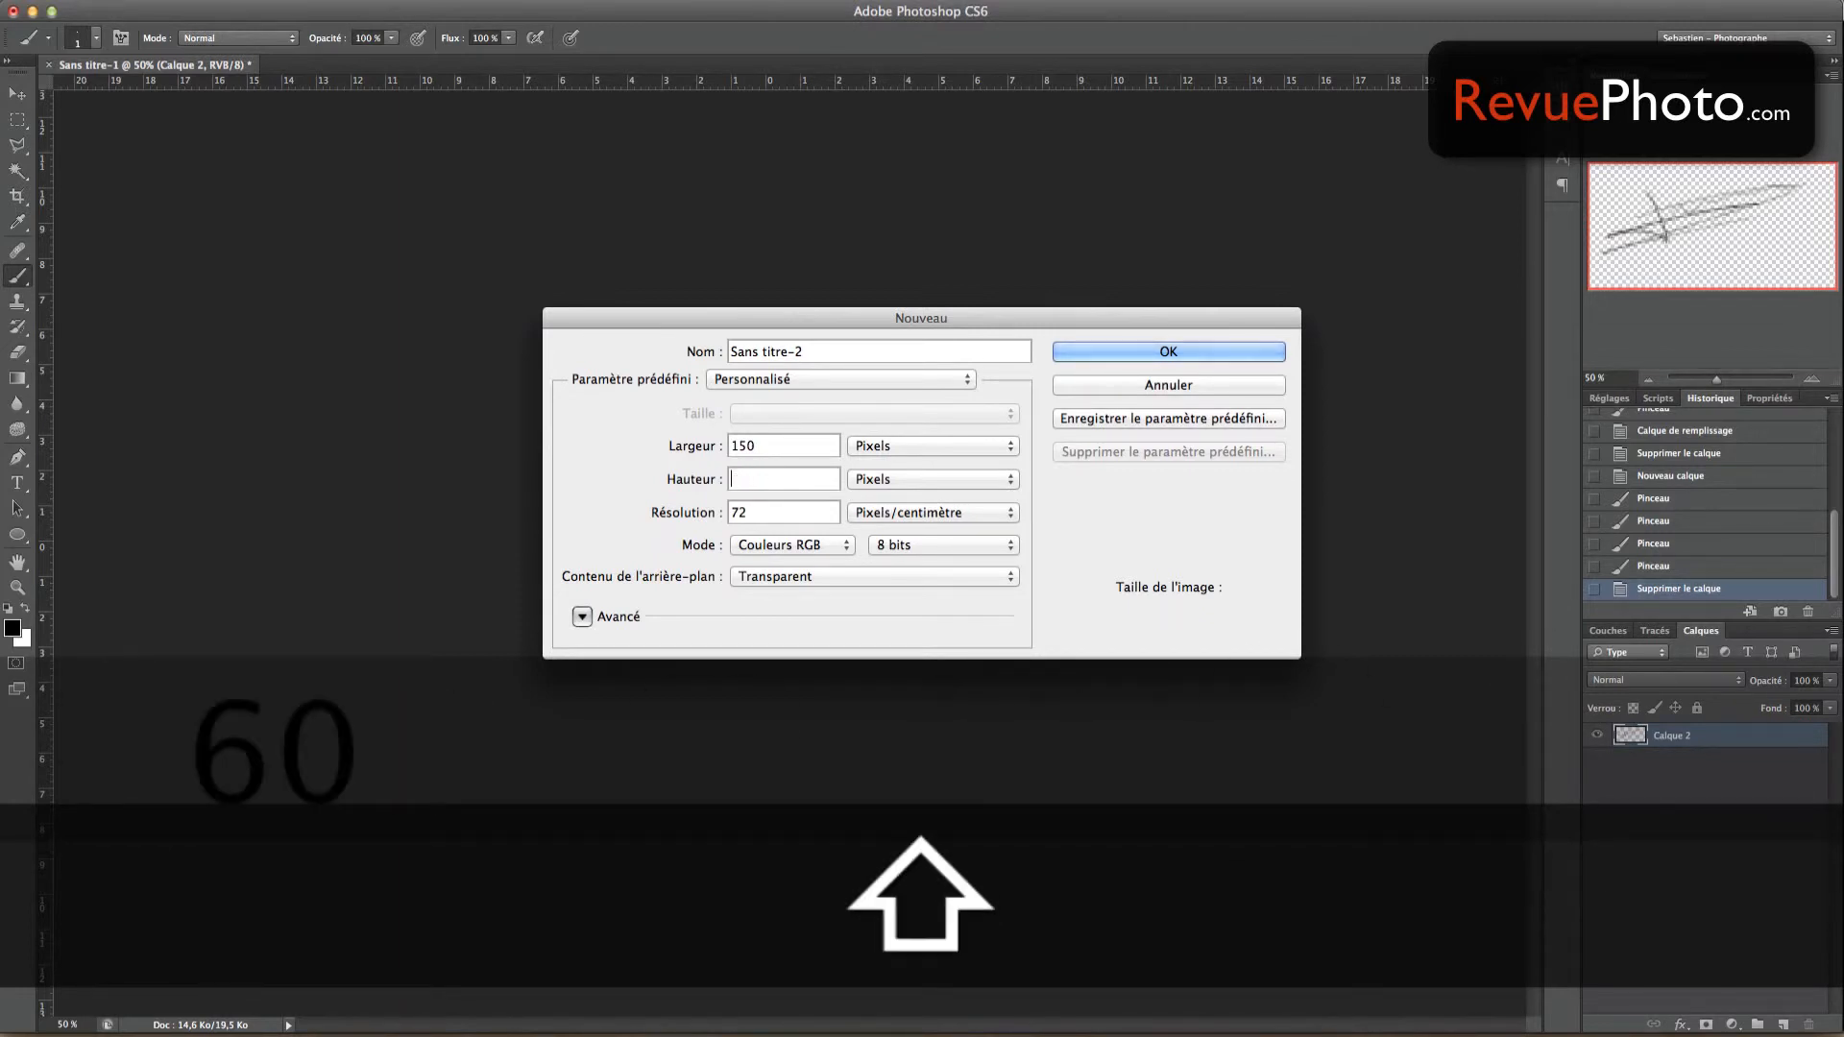
text(50)
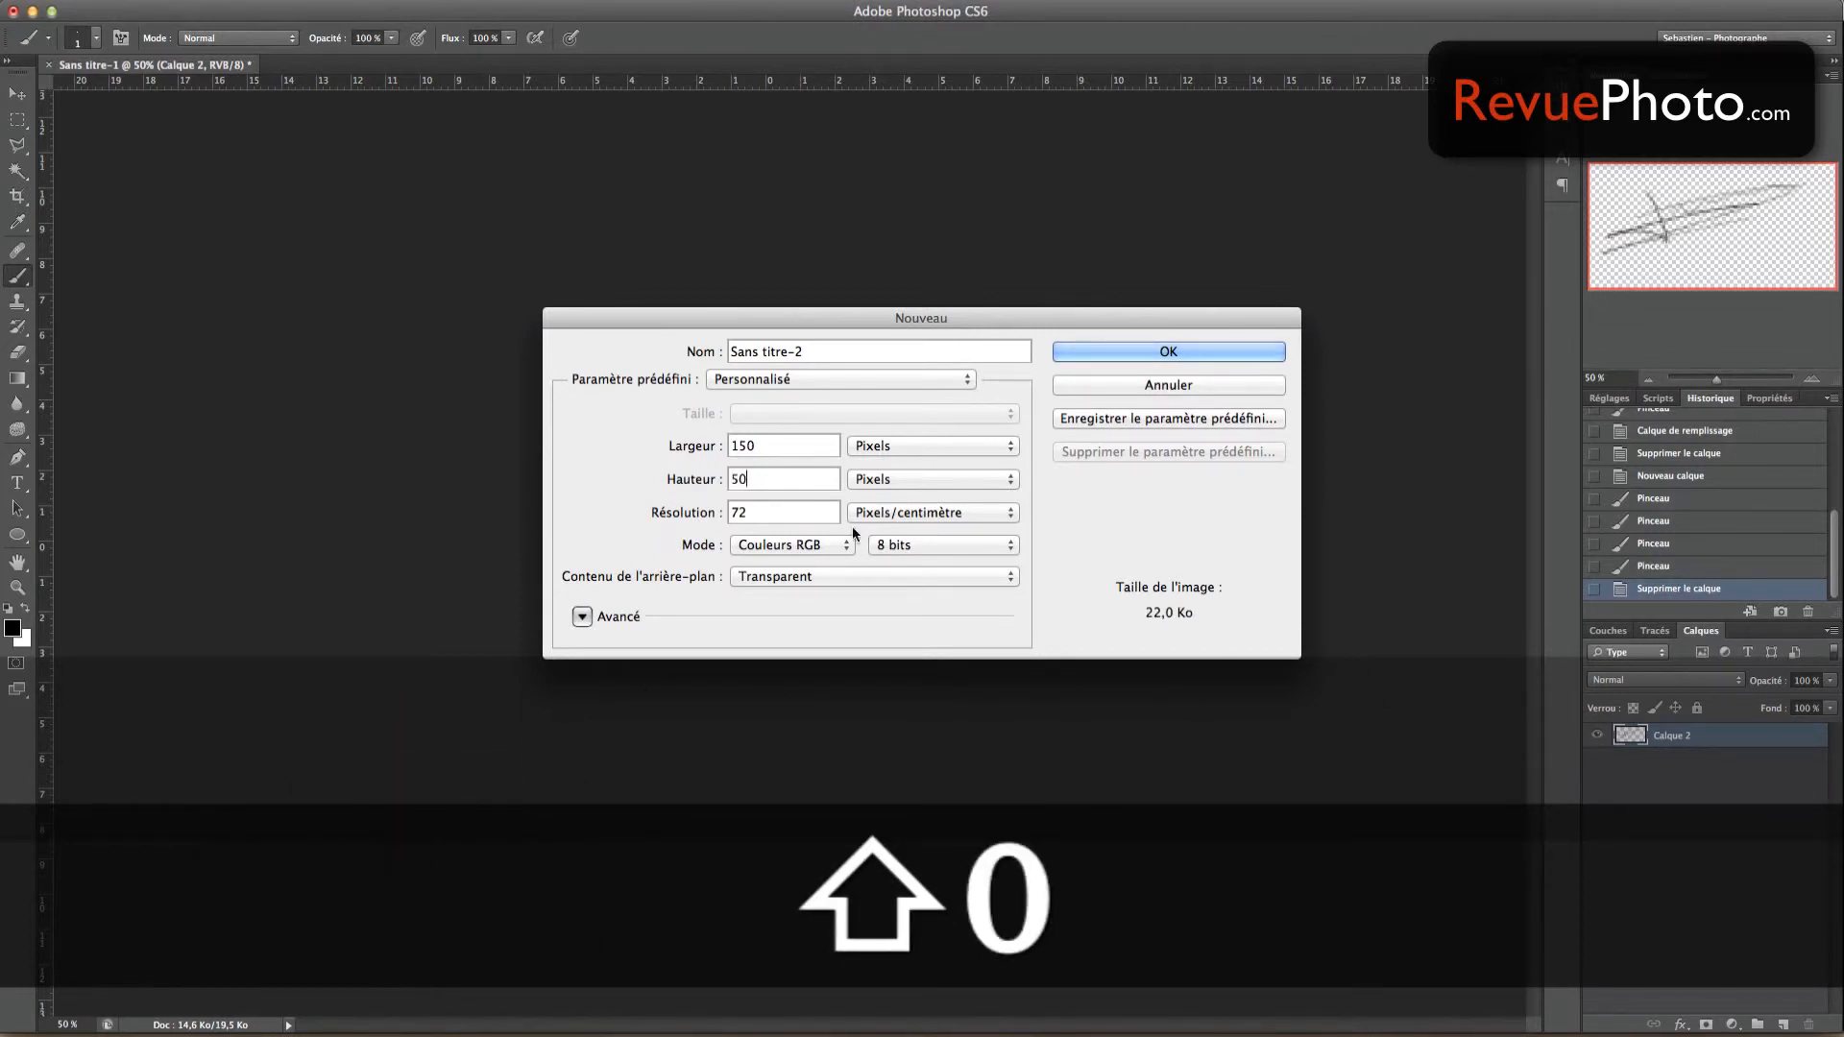
click(1164, 354)
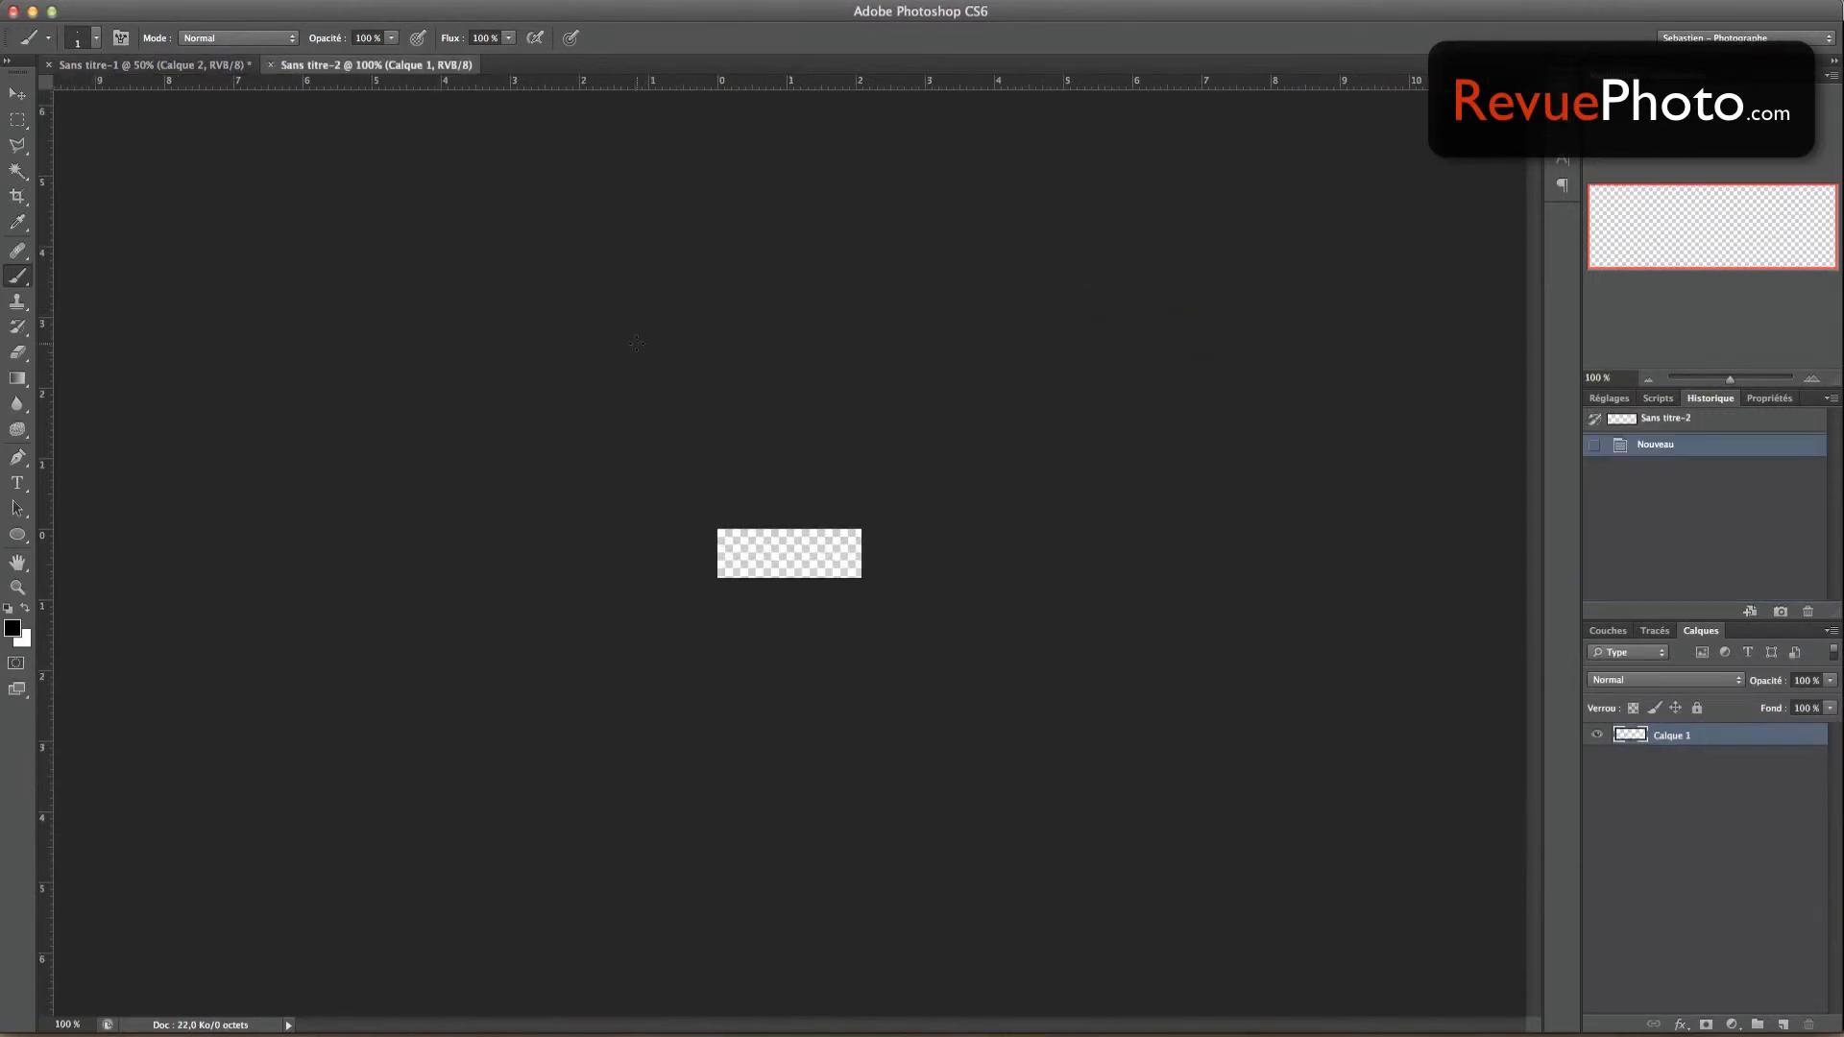
- Draw a handwritten signature in black across the transparent canvas with a 6 px brush
click(1814, 377)
click(1814, 377)
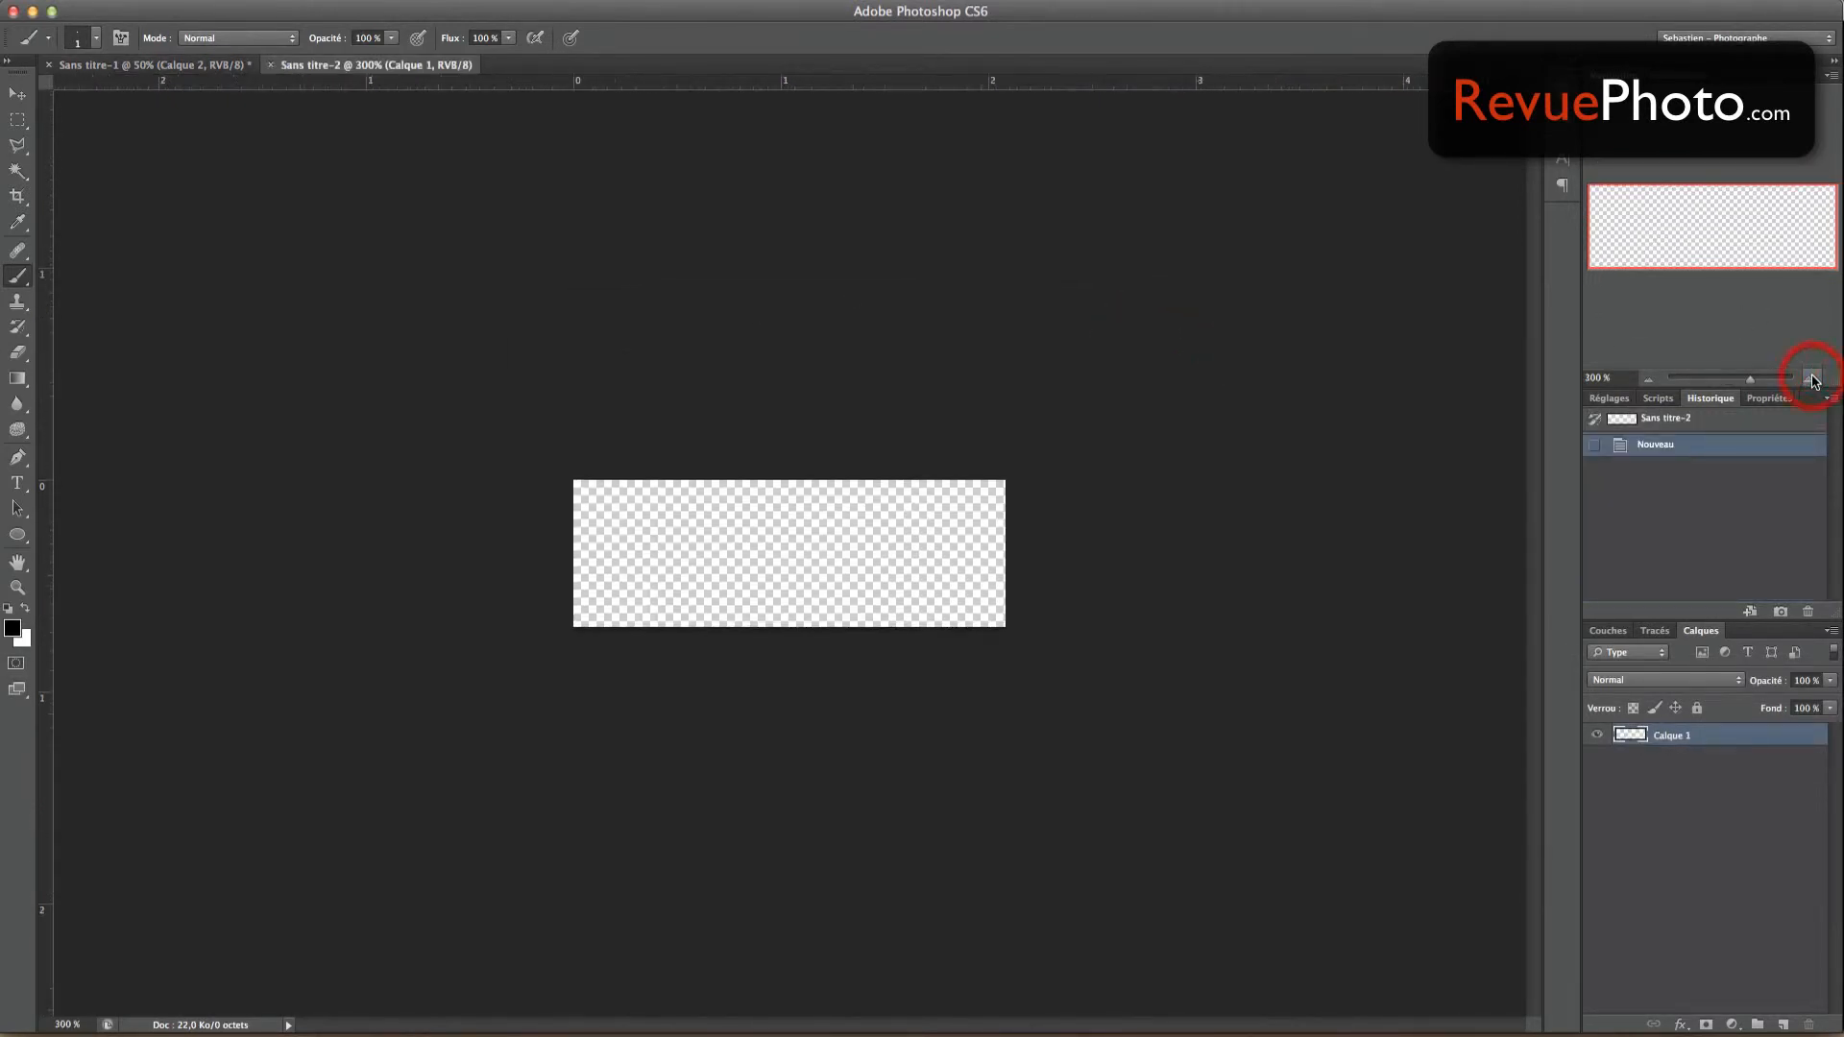
click(1814, 377)
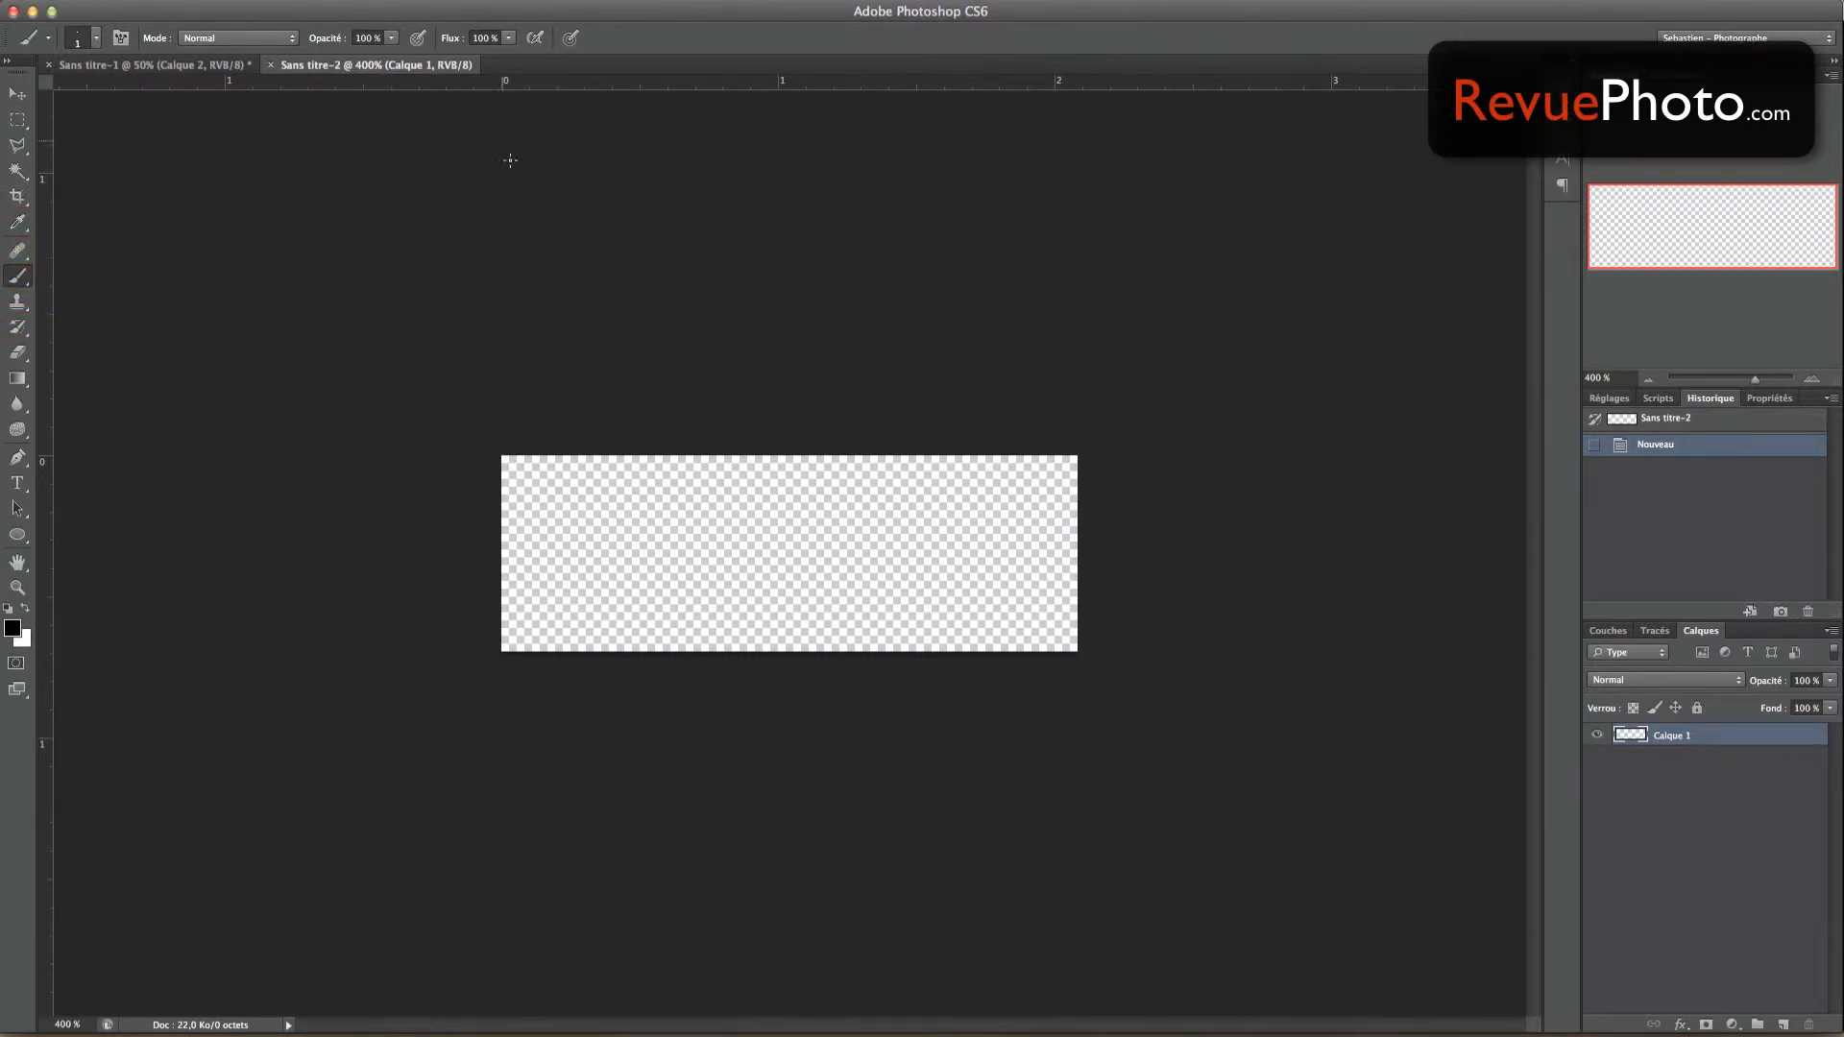
right_click(653, 519)
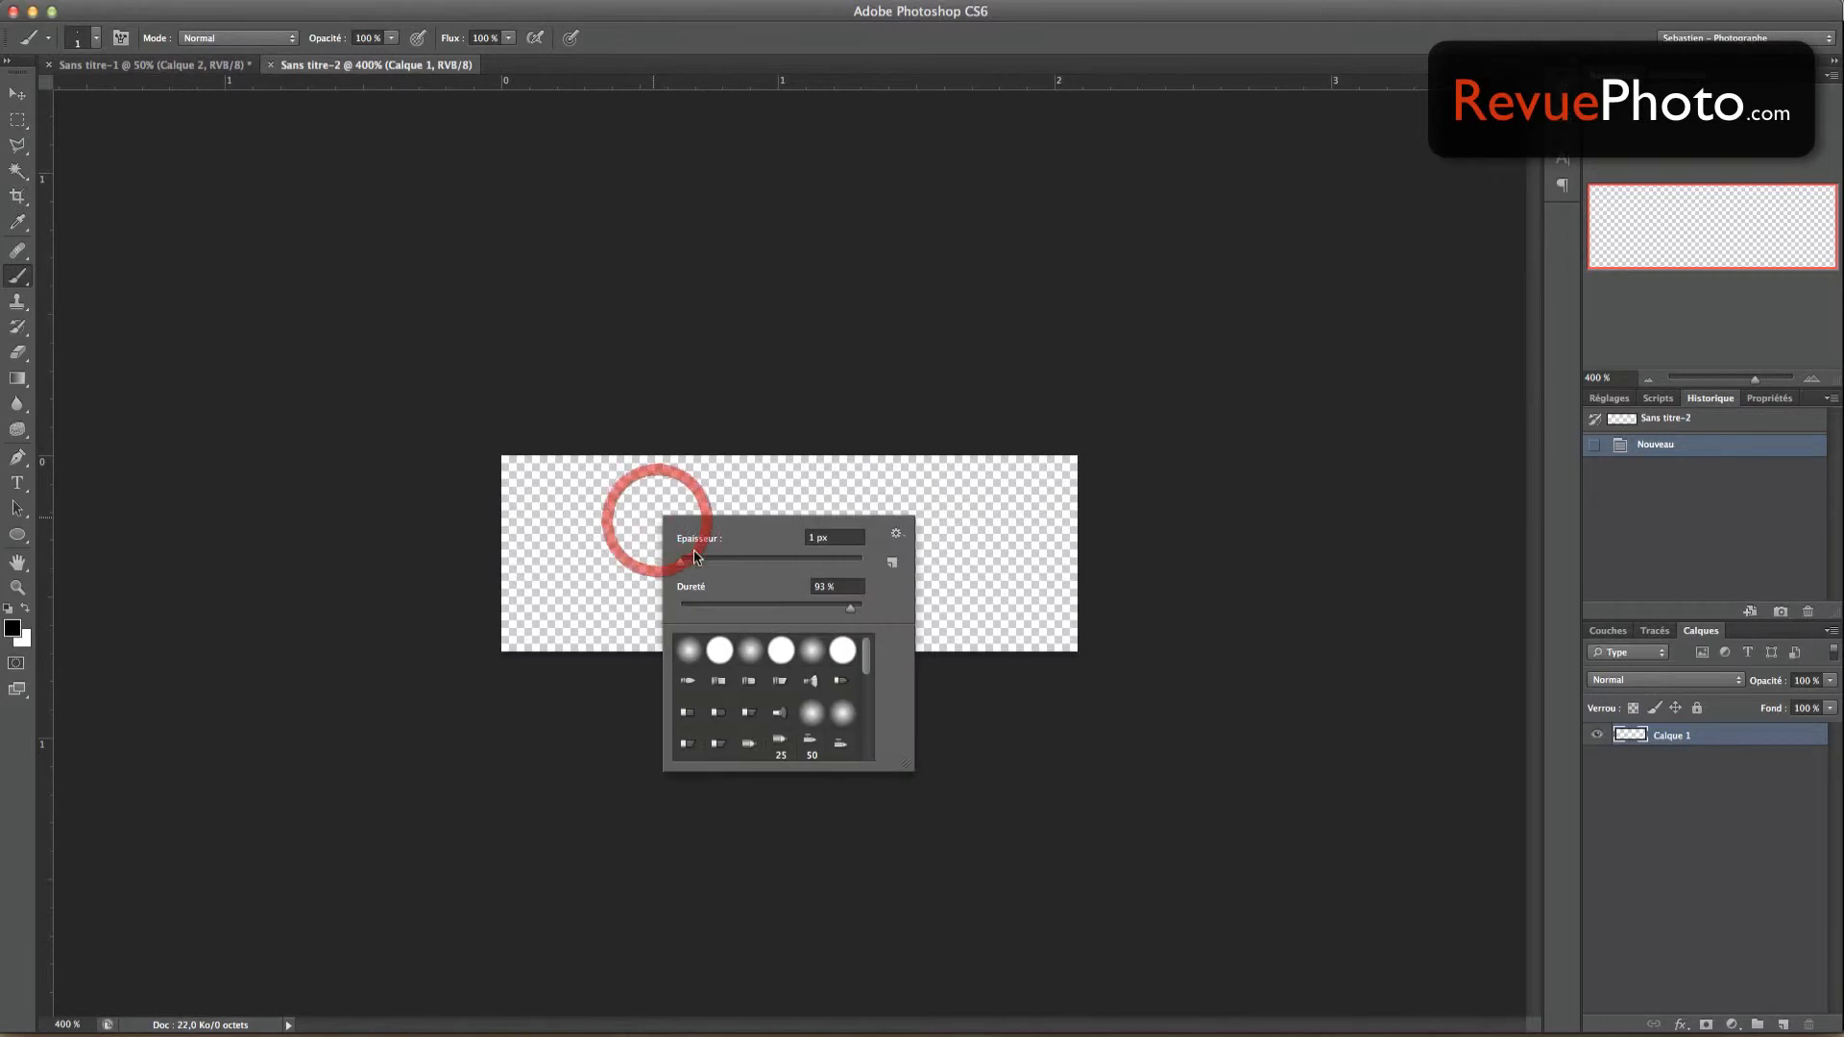
click(683, 564)
drag(688, 562, 686, 565)
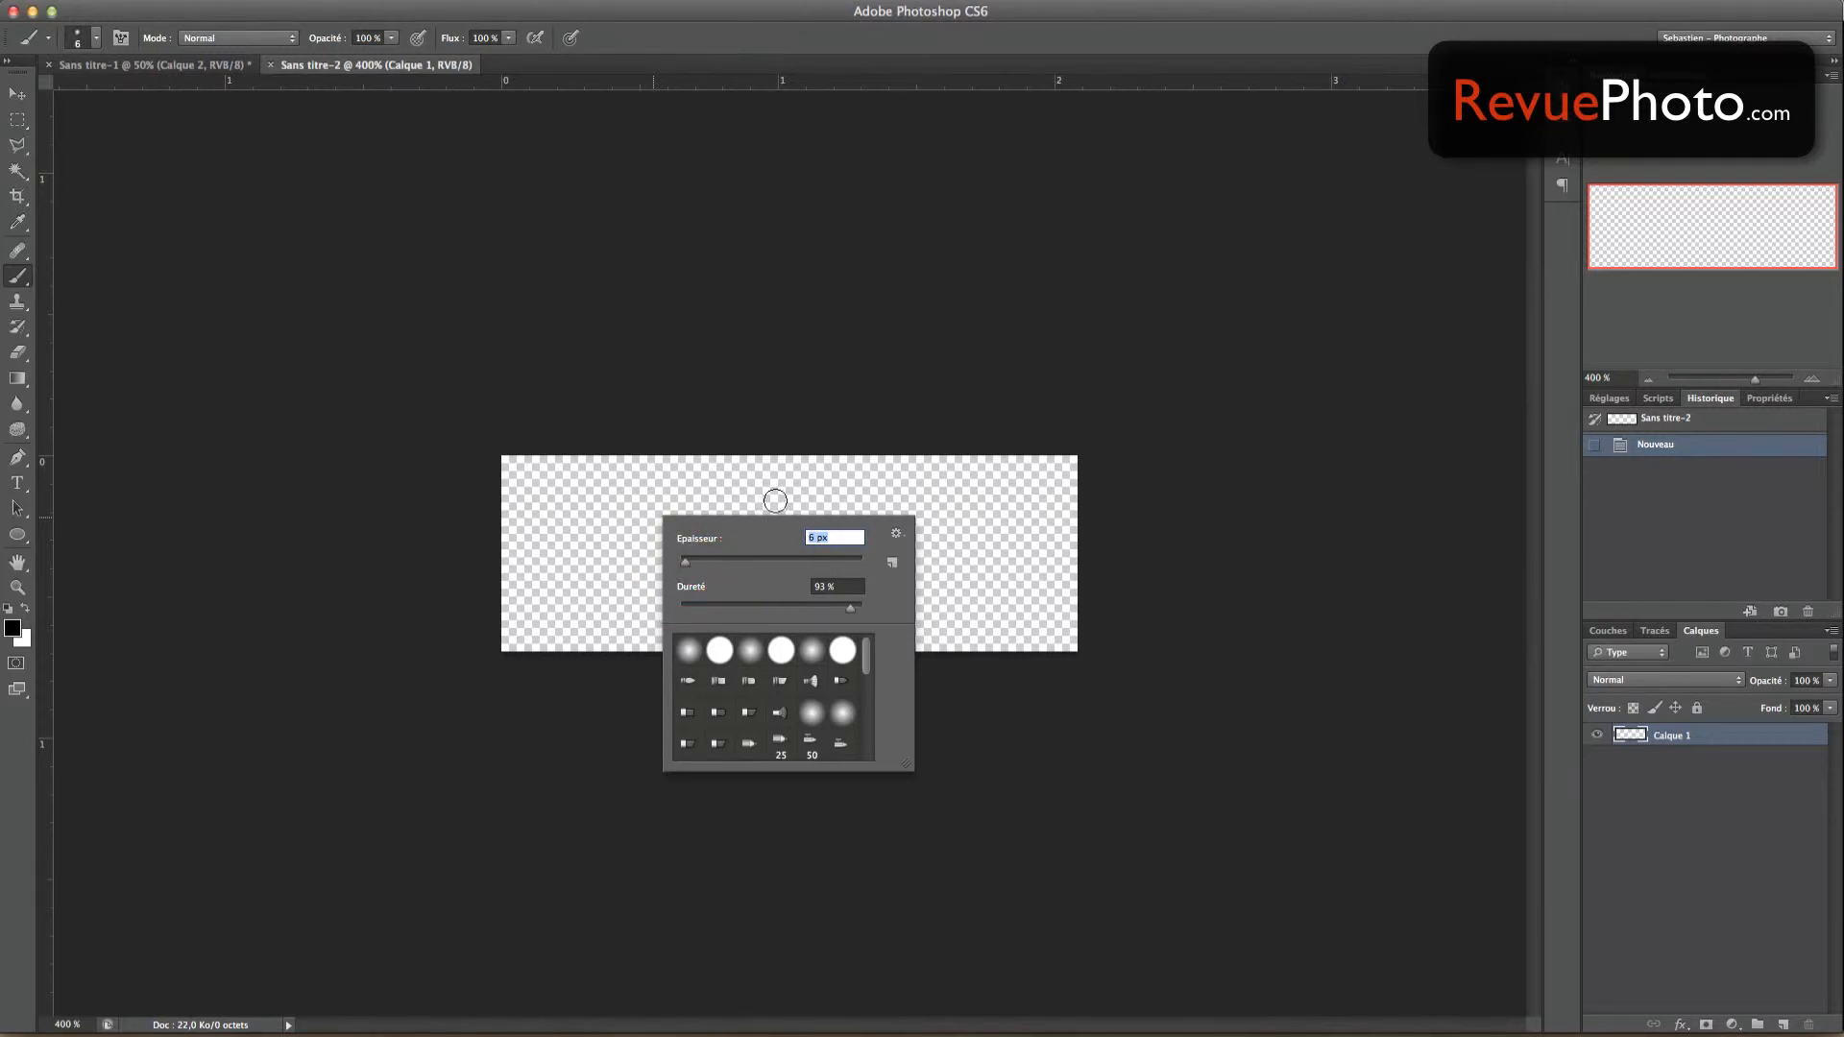
click(698, 21)
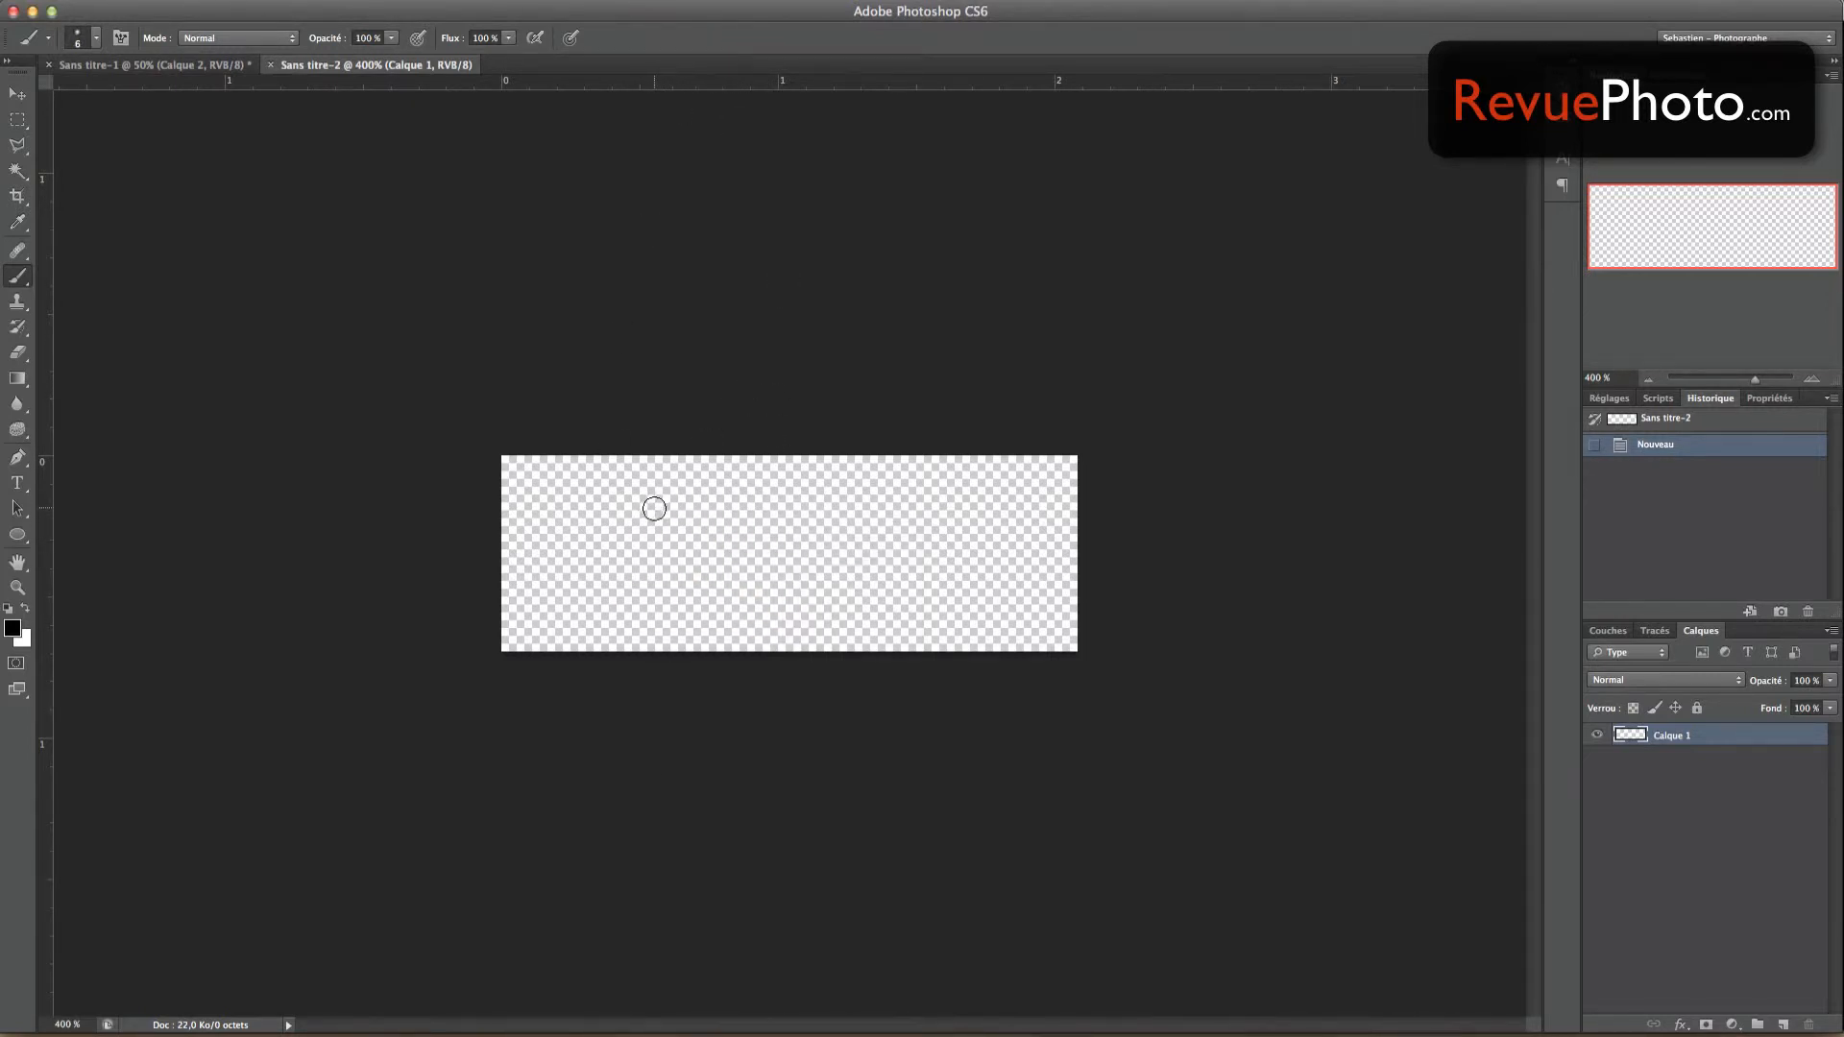
mouse_move(650, 486)
mouse_down()
mouse_move(579, 580)
mouse_move(924, 495)
mouse_up()
mouse_move(734, 574)
mouse_down()
mouse_move(844, 548)
mouse_move(1131, 539)
mouse_up()
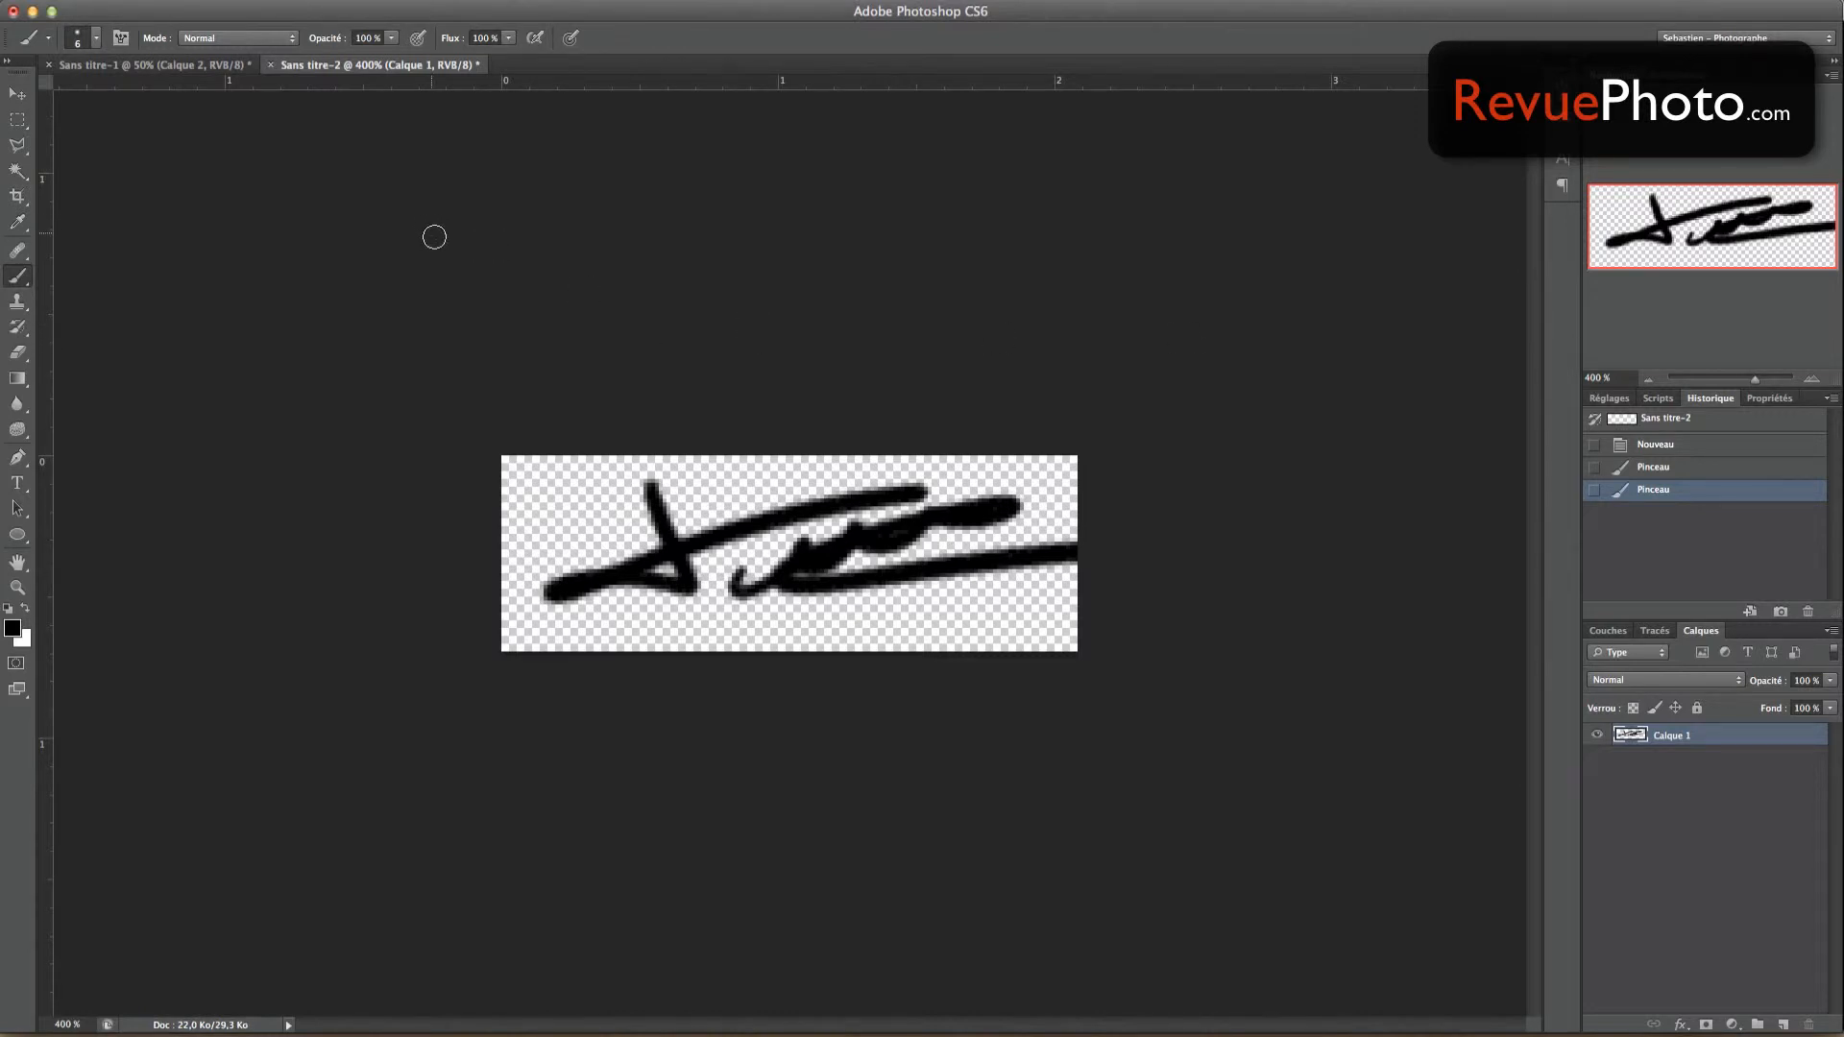
- Save the signature for the web as a PNG-24 with transparency, named sign2.png, in the Images folder
click(184, 3)
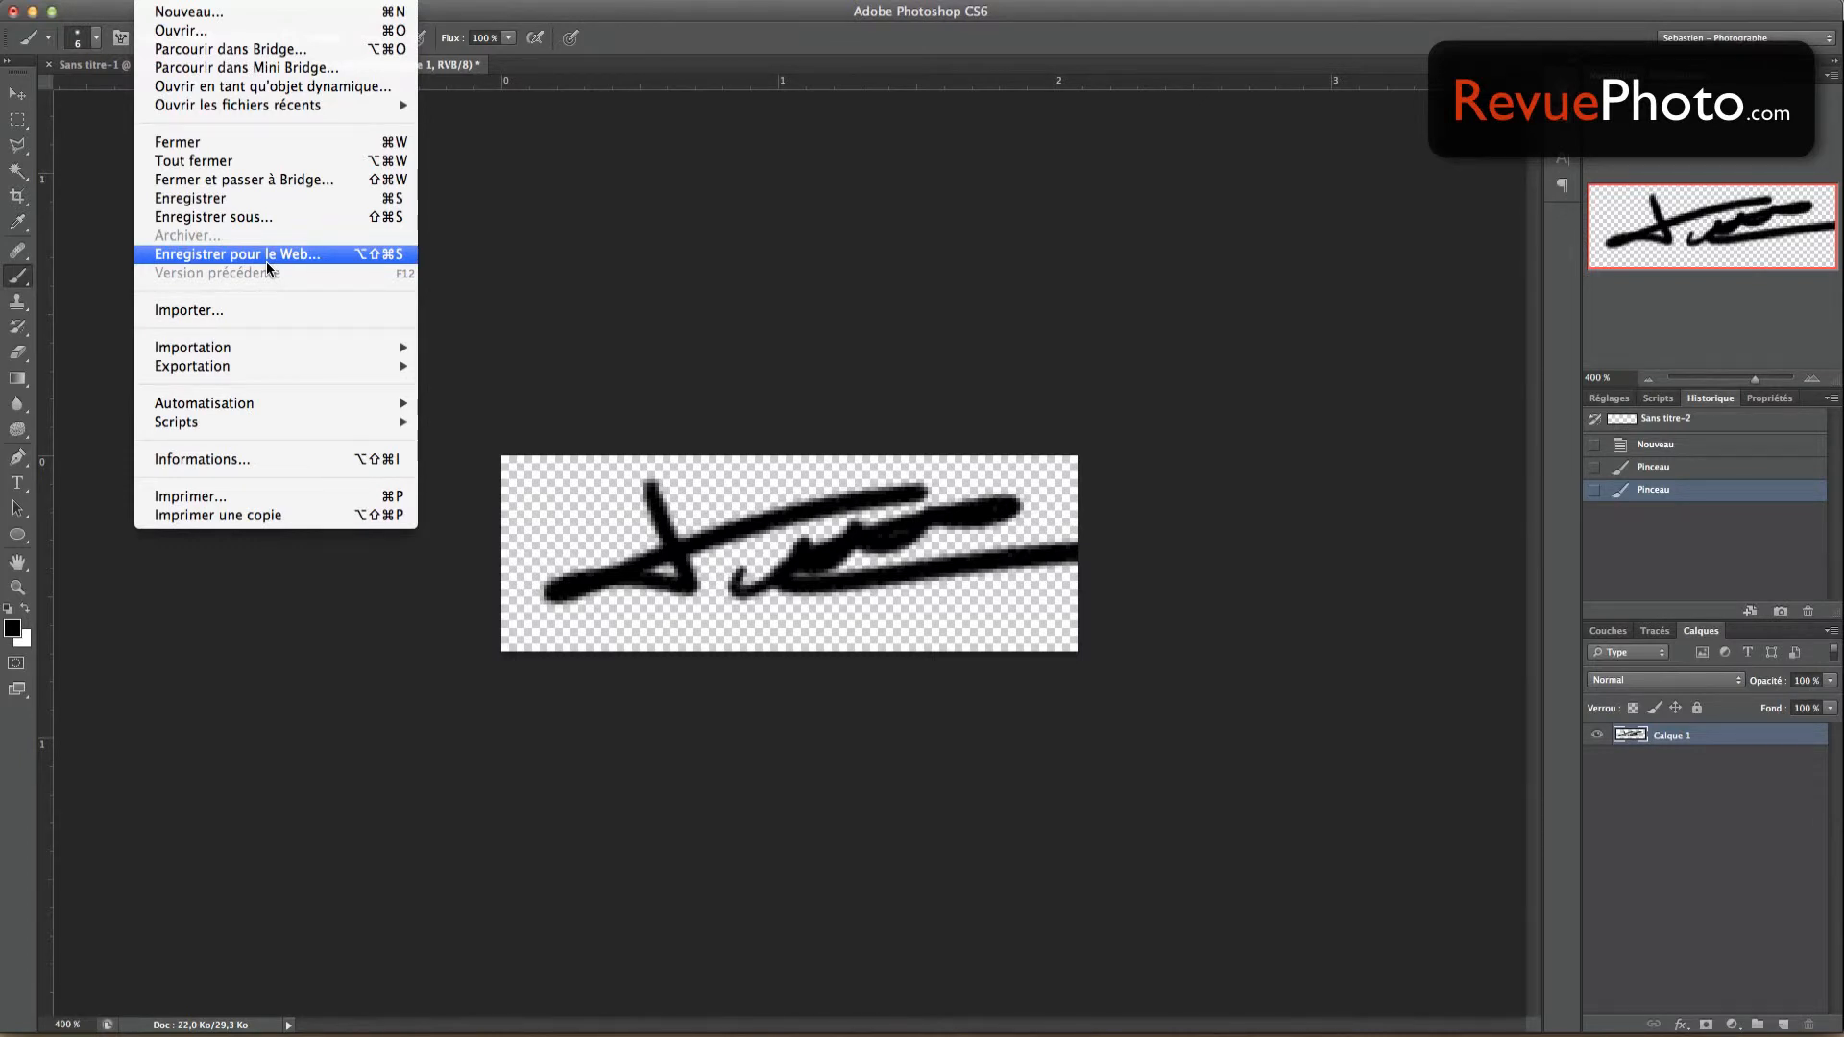
click(267, 261)
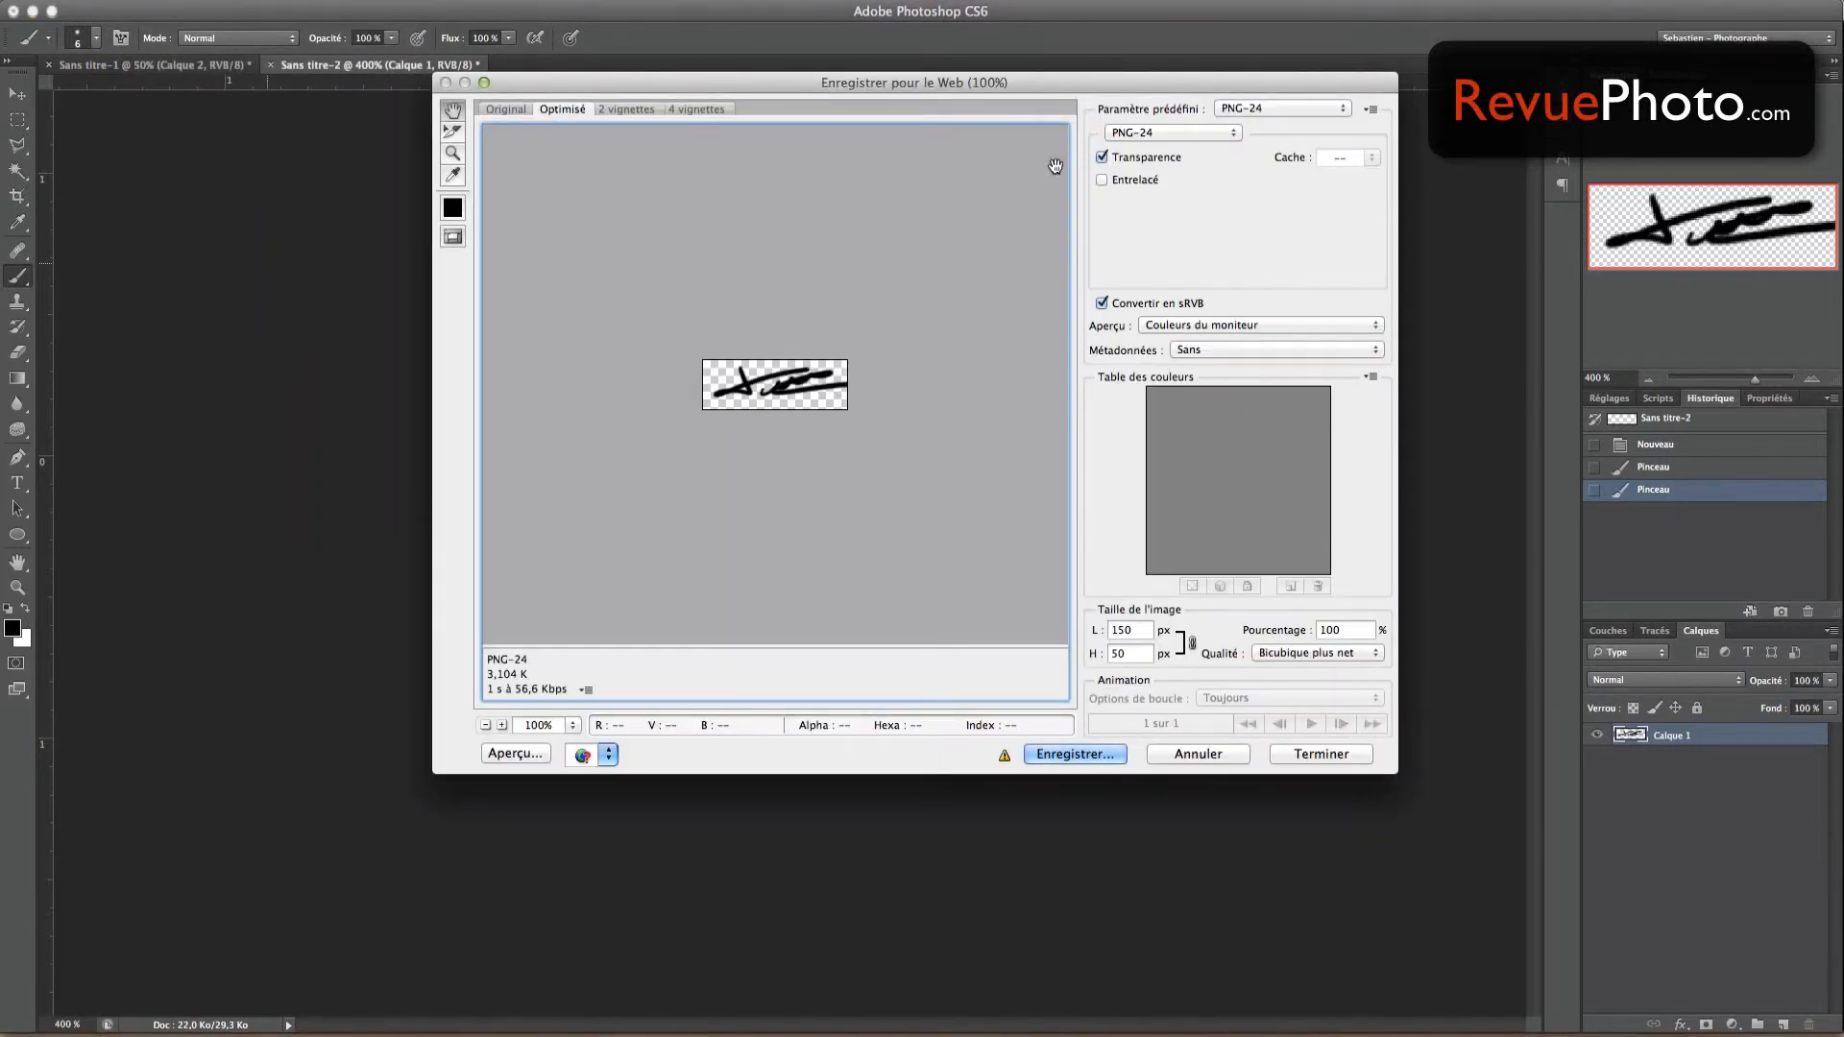
click(1151, 129)
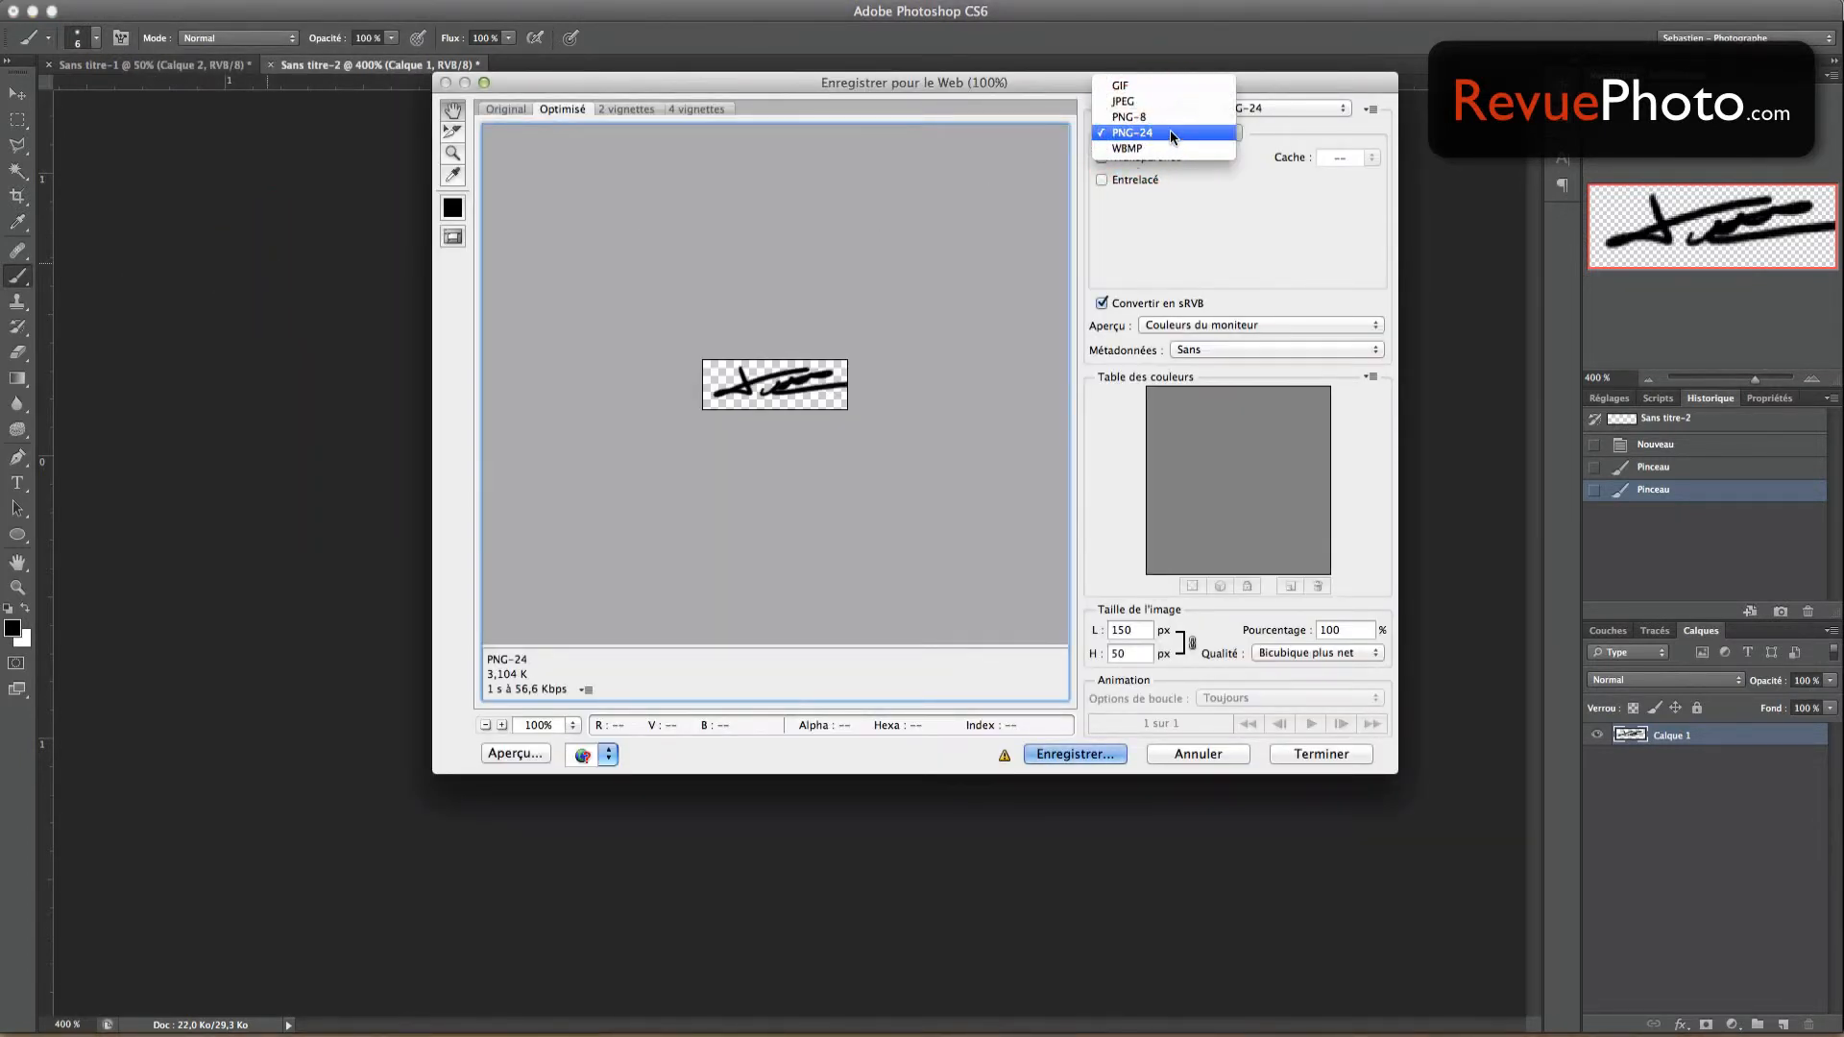
click(1170, 131)
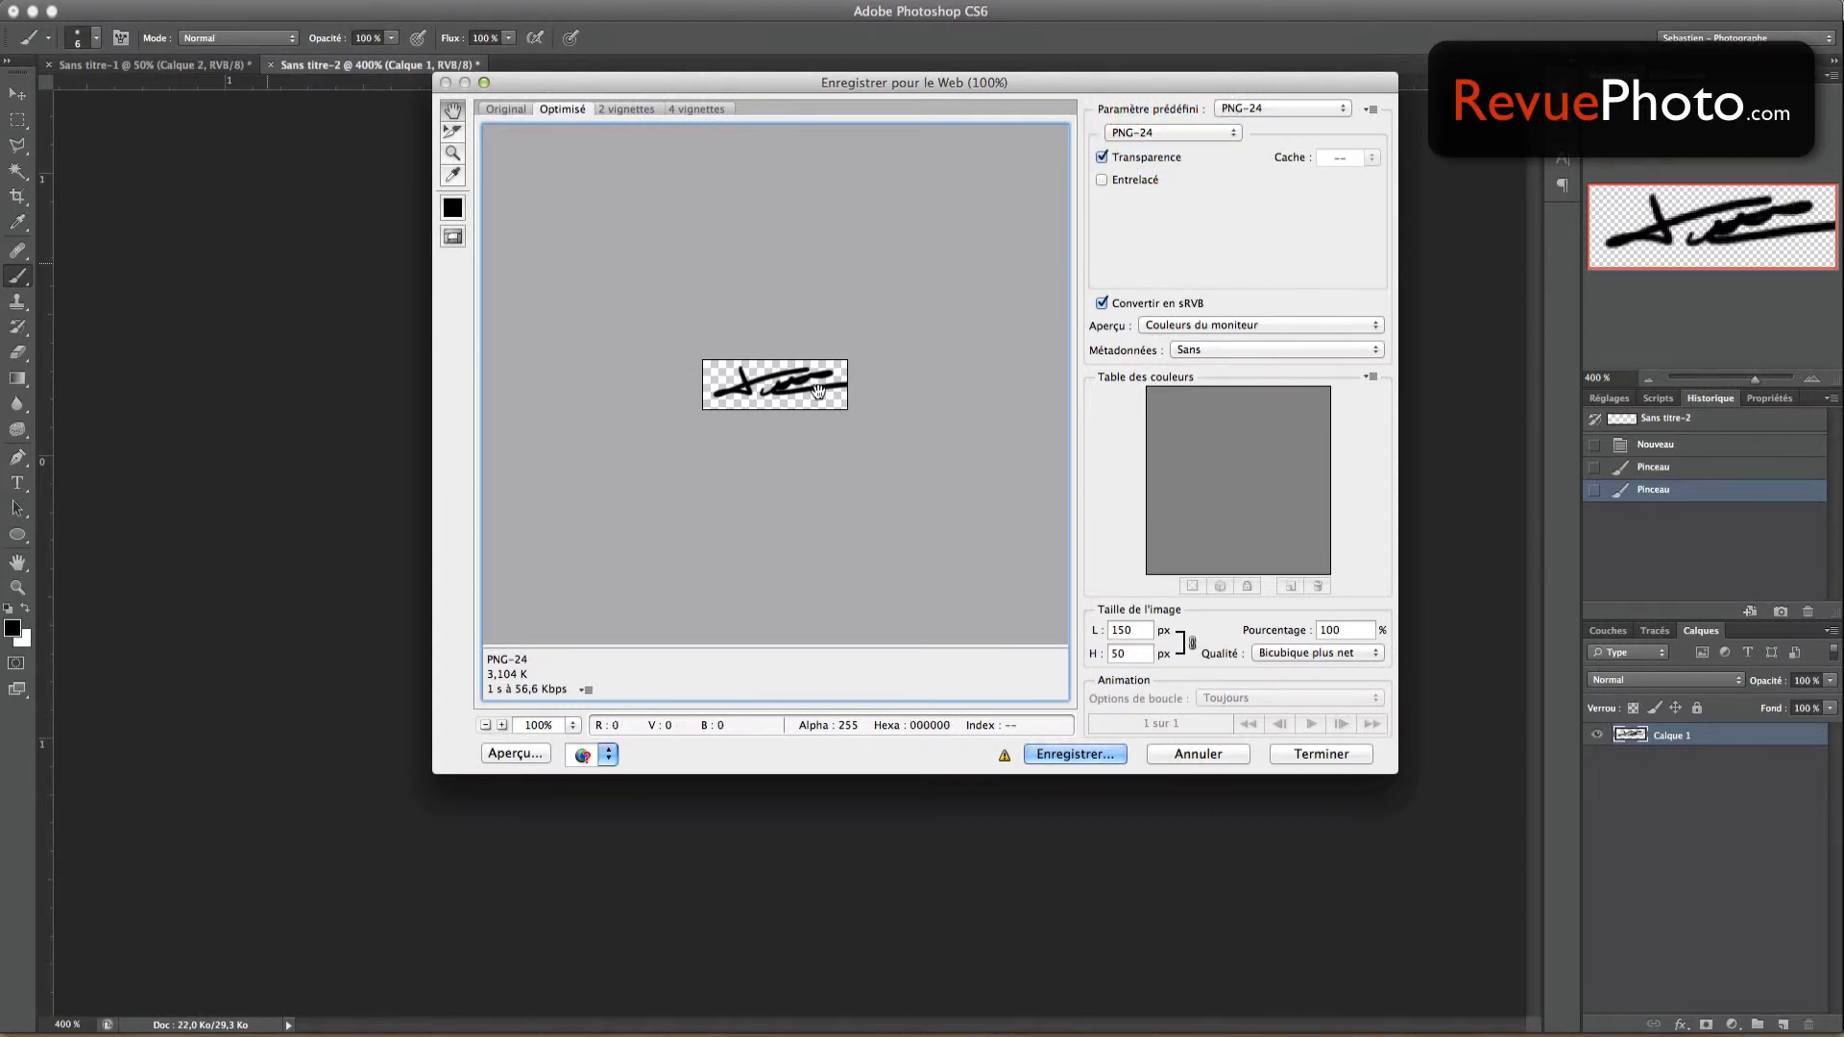
click(1075, 753)
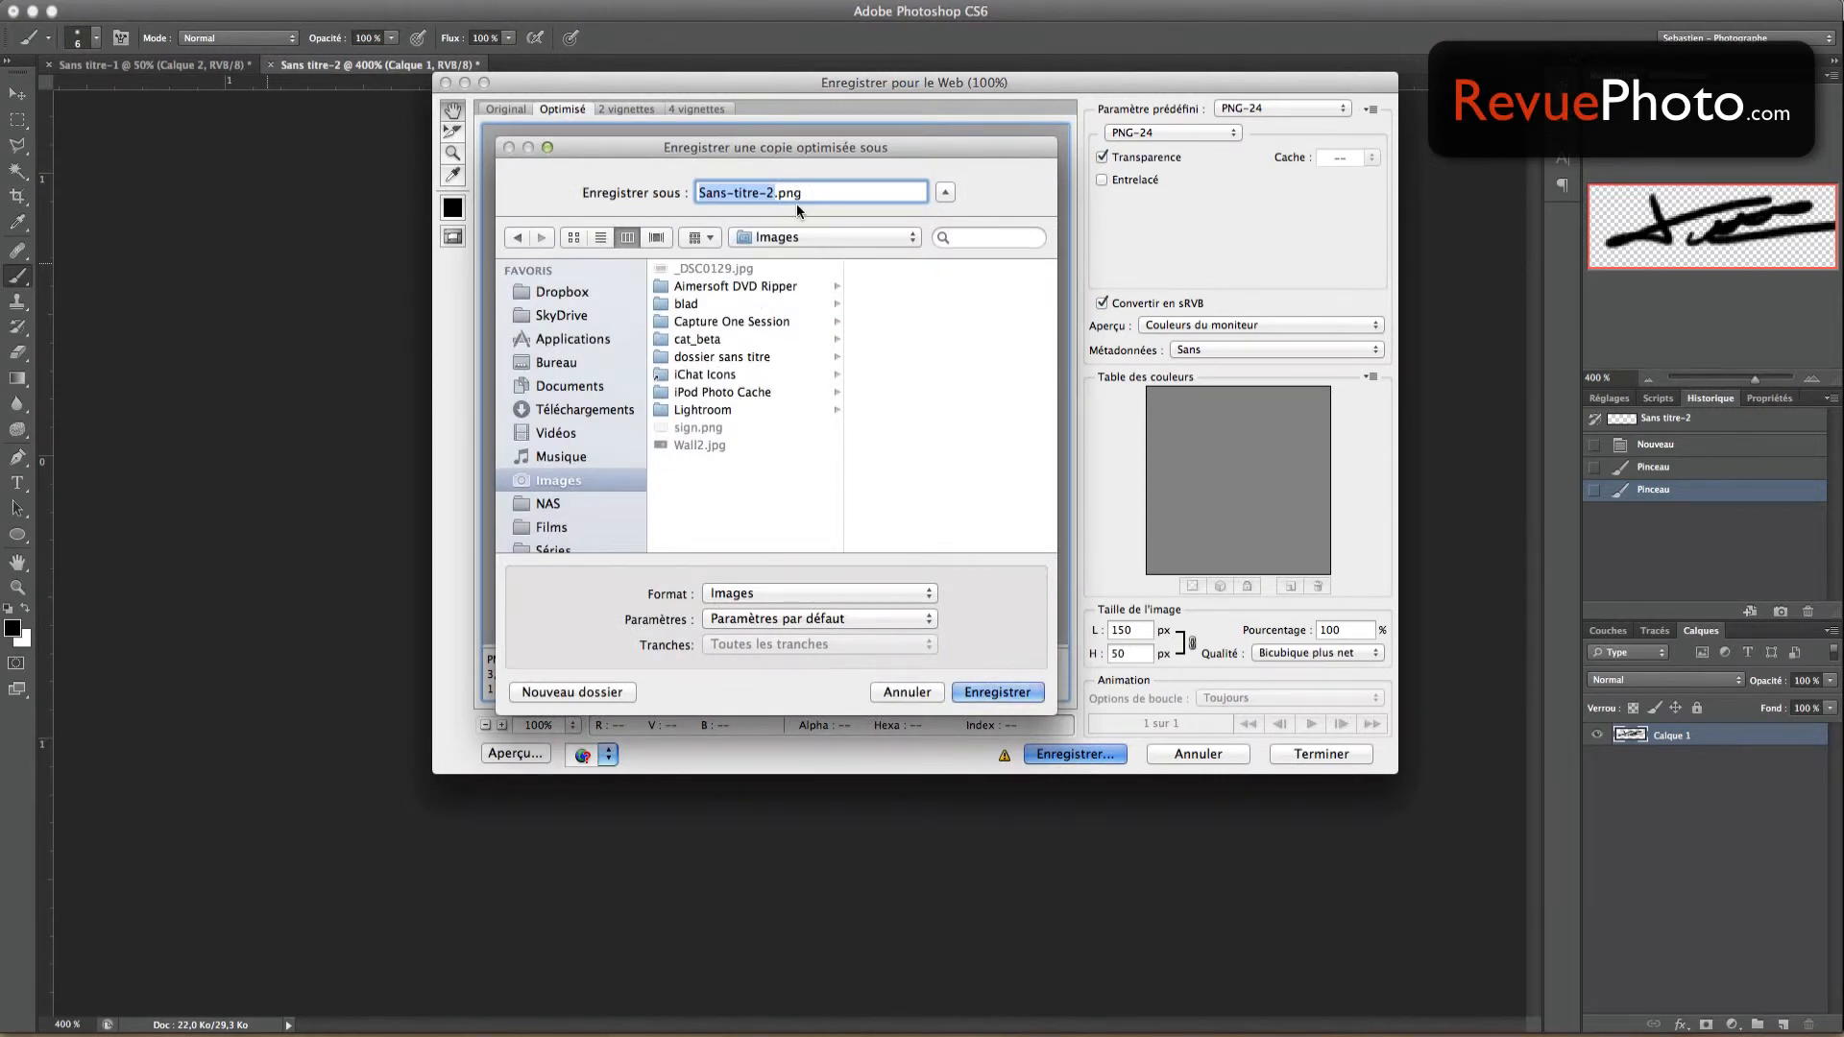
text(sign2)
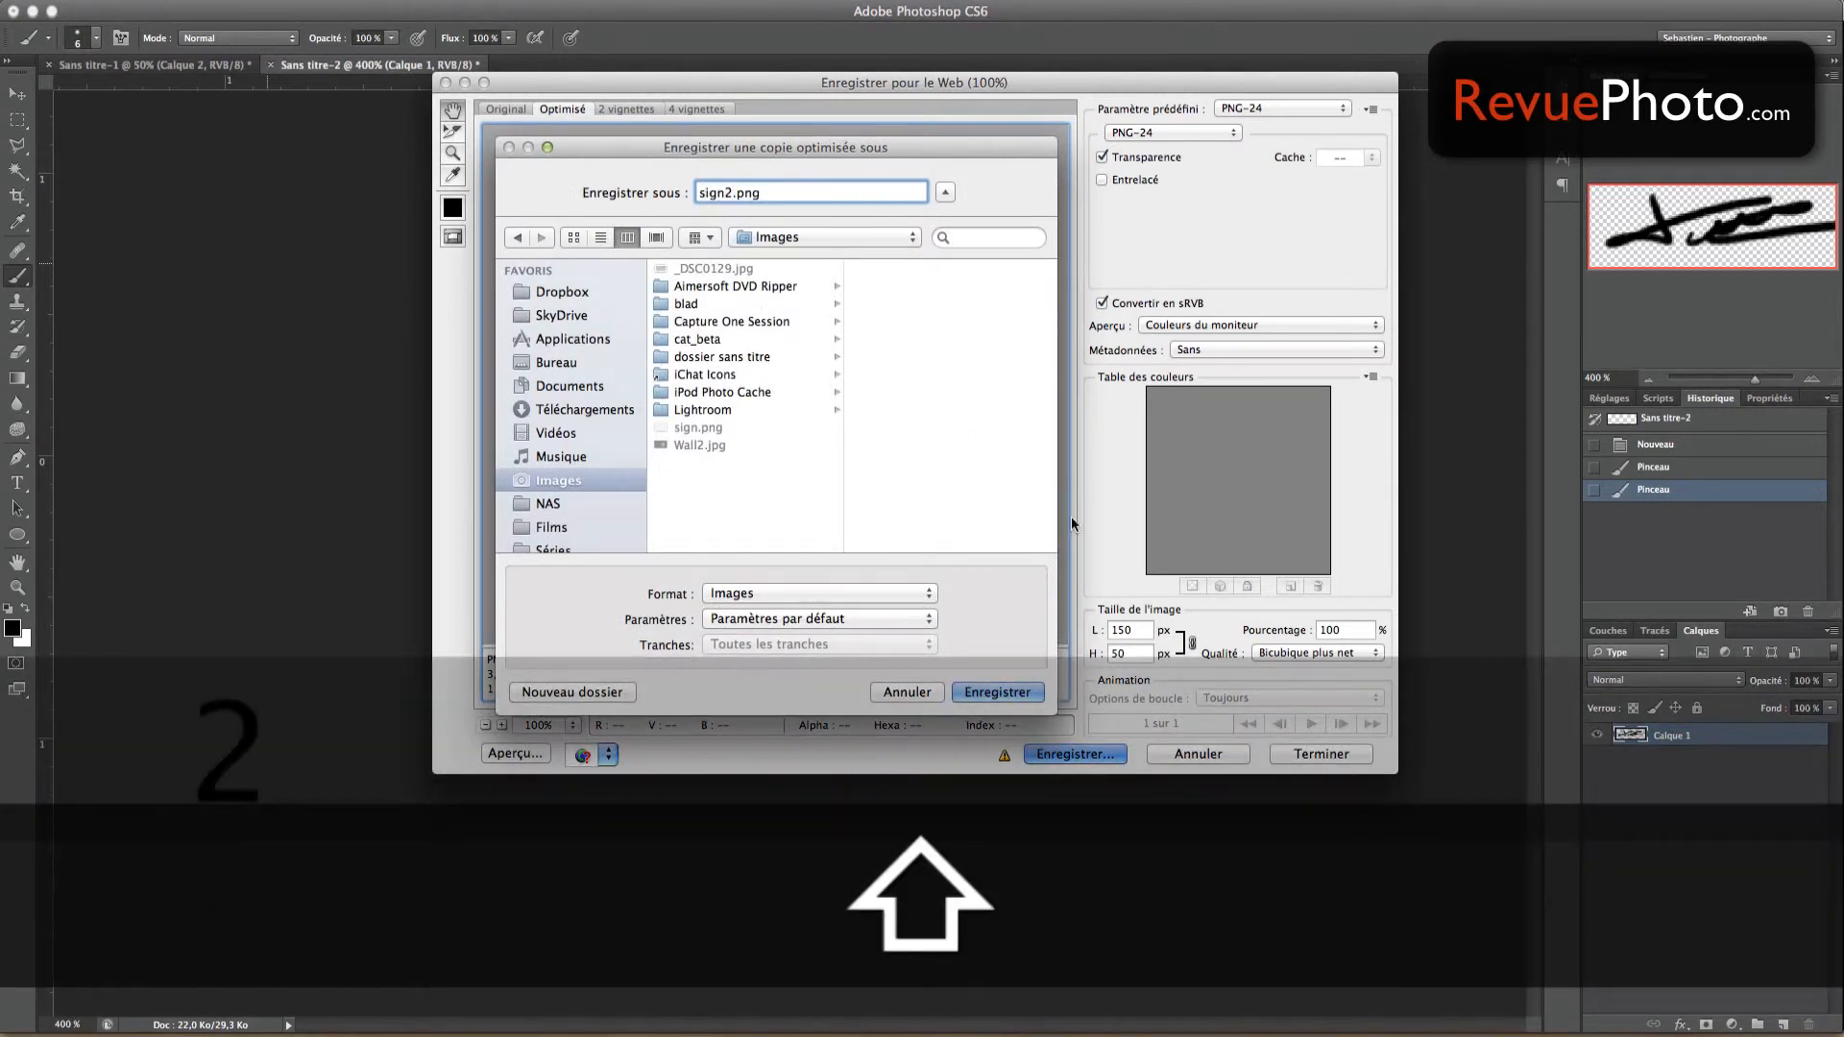
click(997, 692)
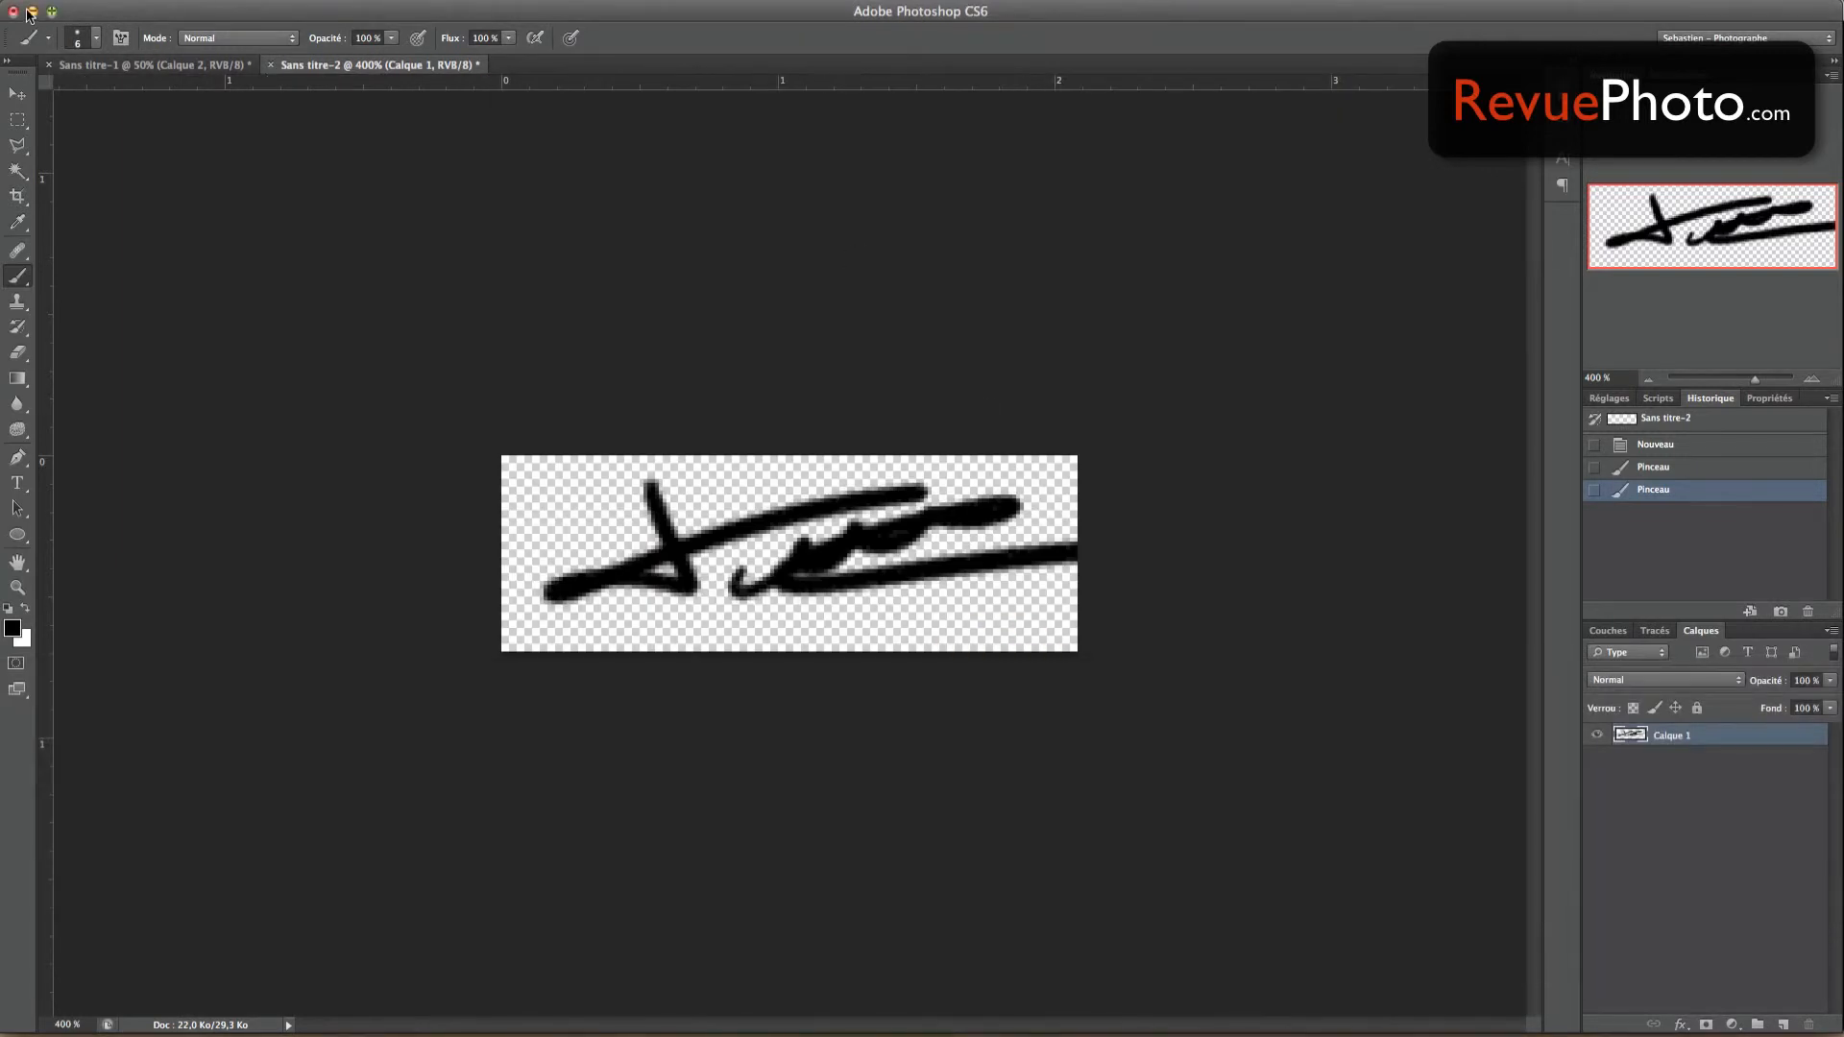
- Return to Lightroom's watermark editor and load sign2.png from the Images folder as the watermark image
click(32, 10)
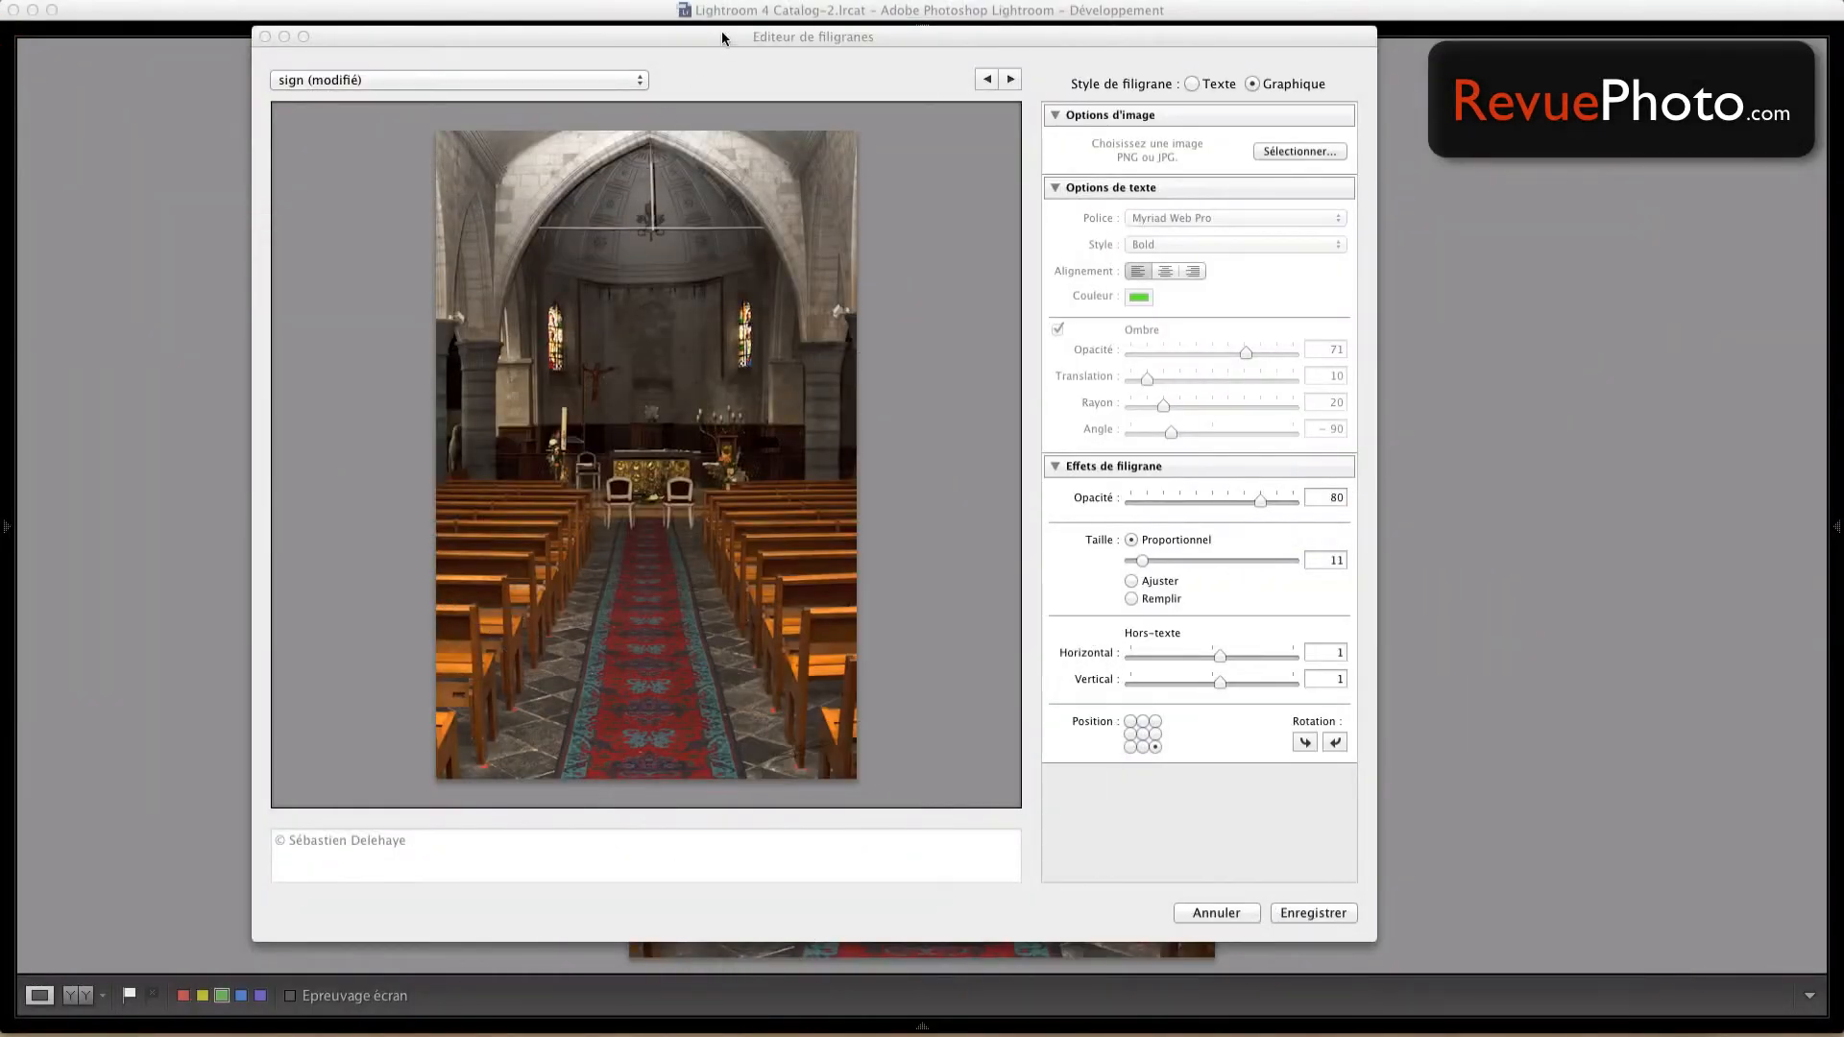
click(722, 35)
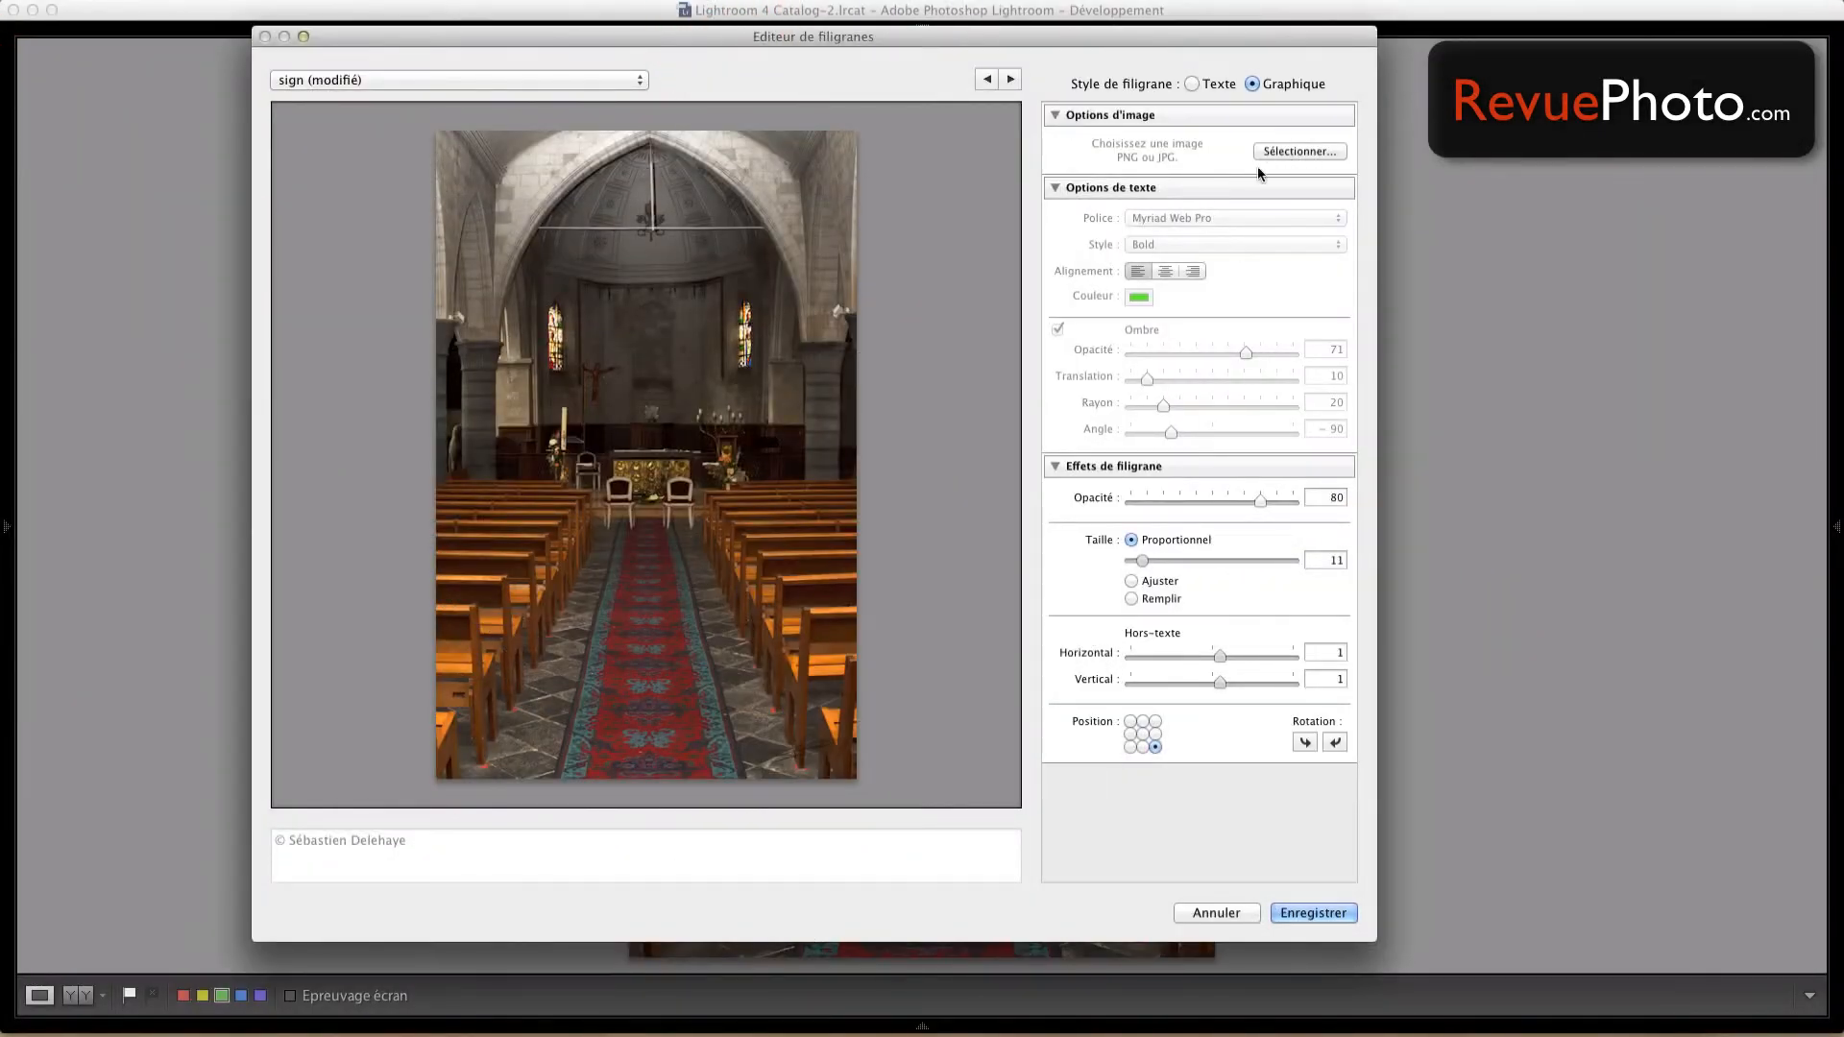
click(1293, 151)
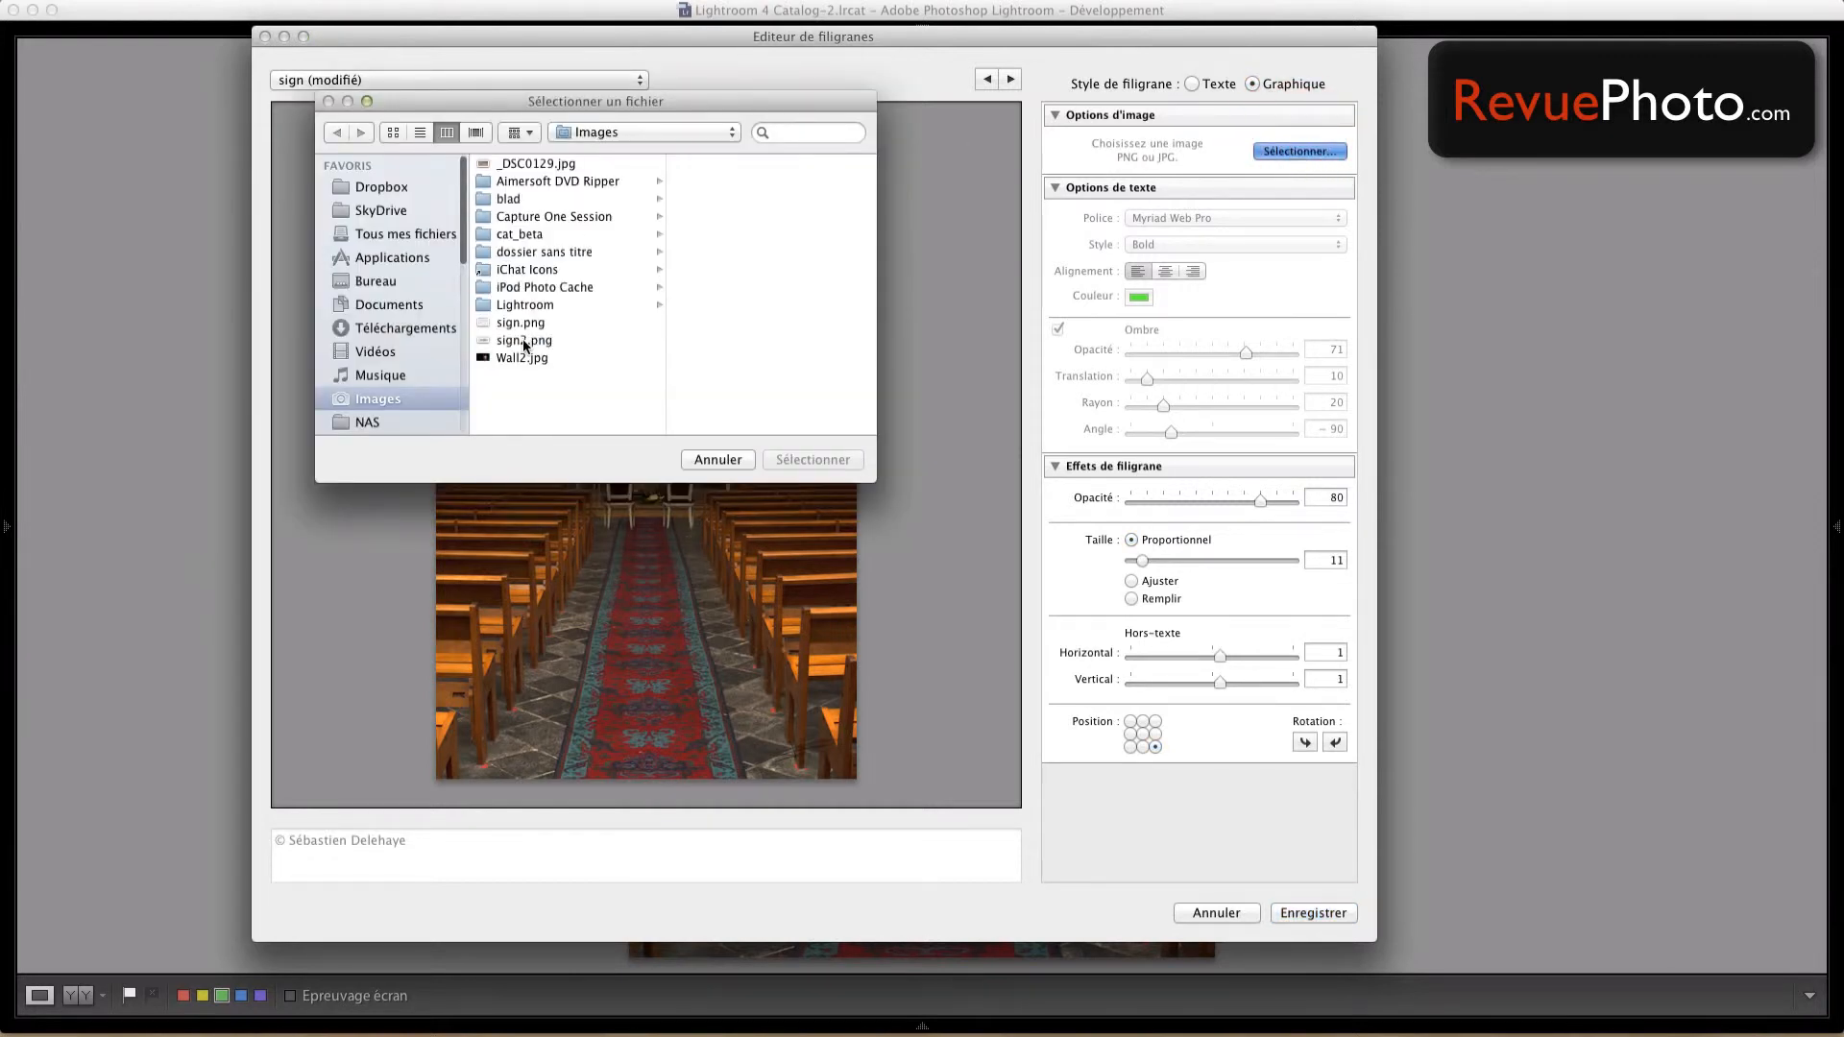
click(526, 342)
click(832, 460)
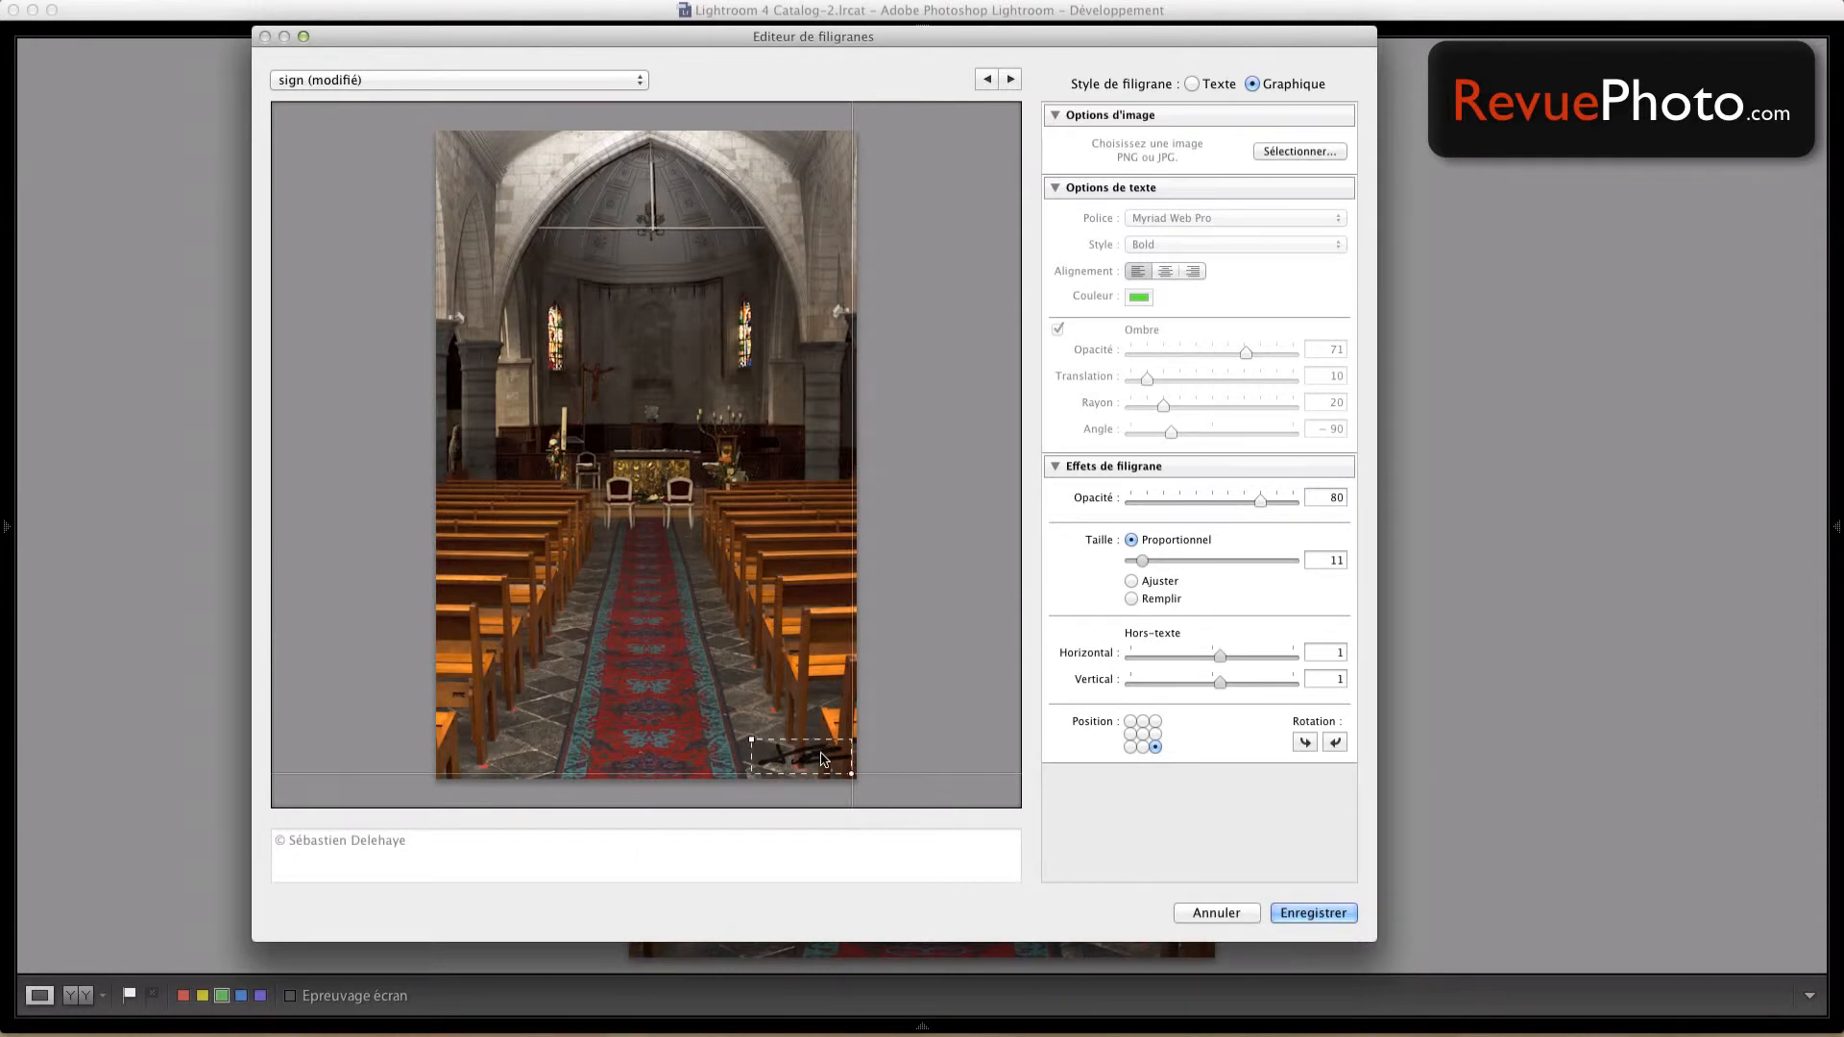
- Try the signature watermark in the photo's lower-left and lower-right corners, then anchor it in the upper-left corner
click(917, 720)
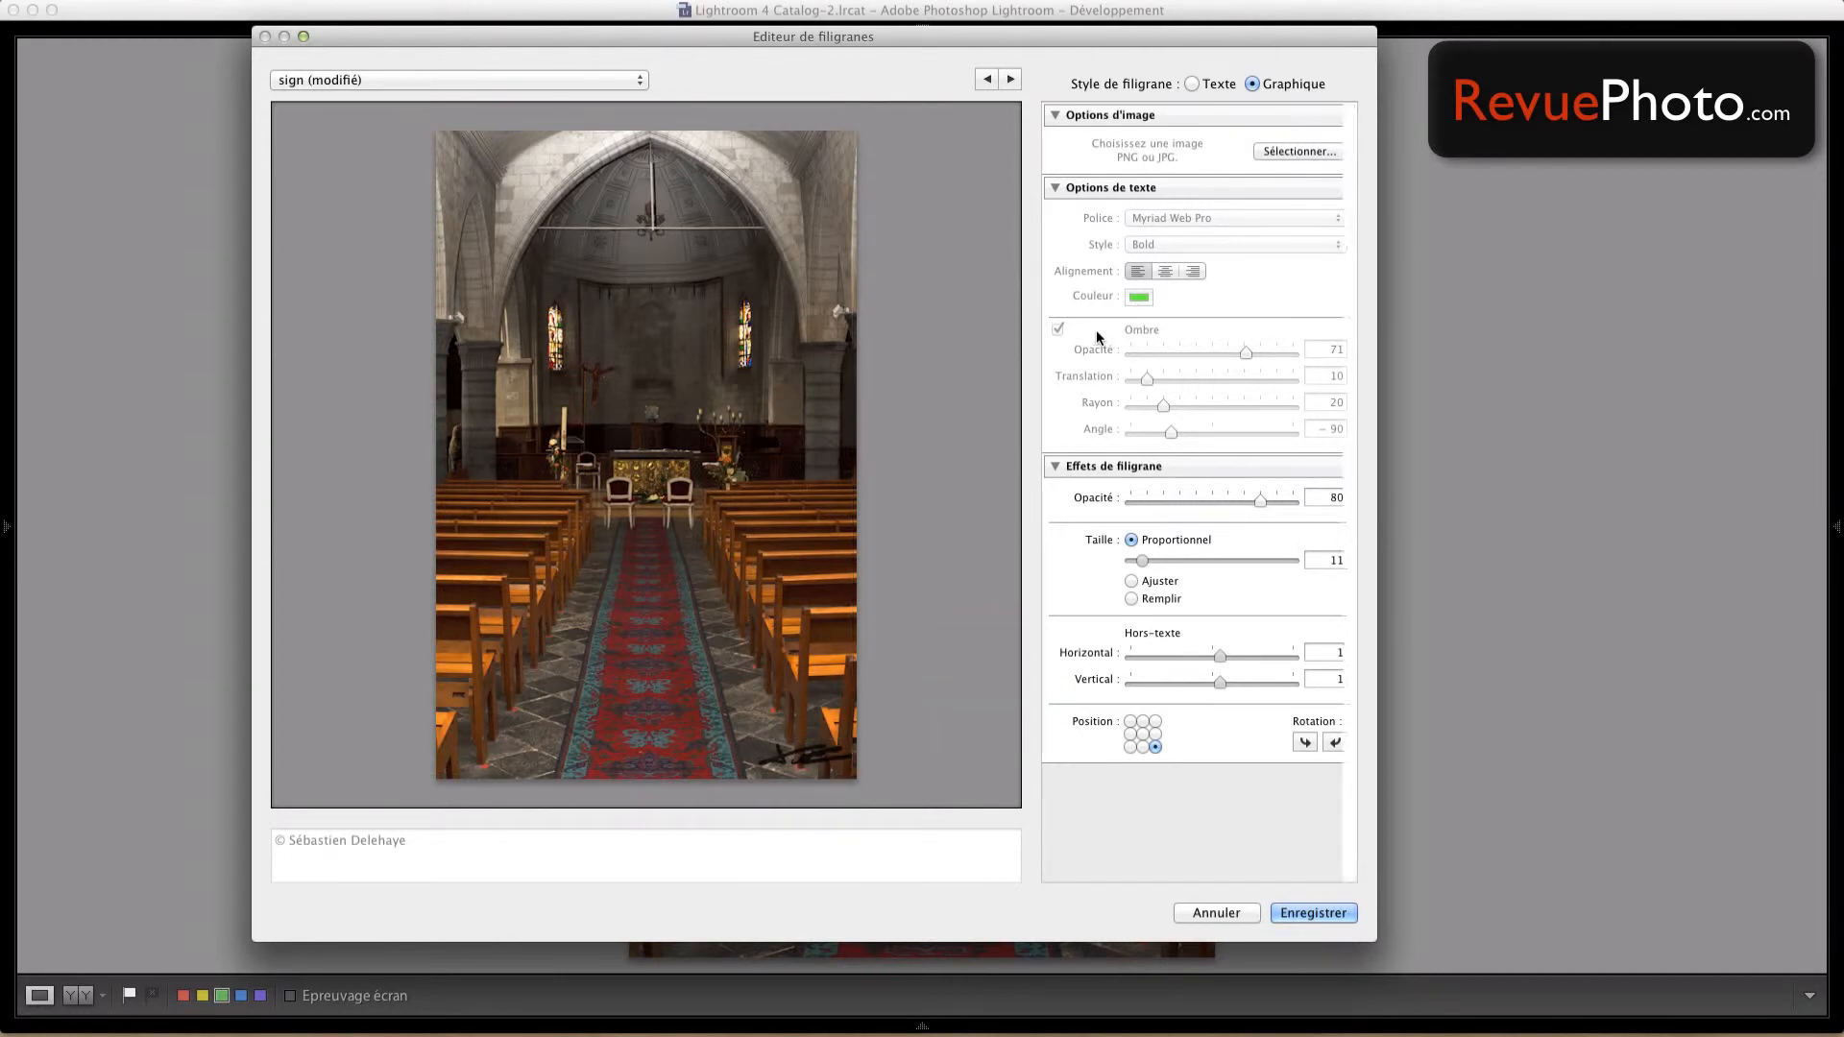
click(1132, 746)
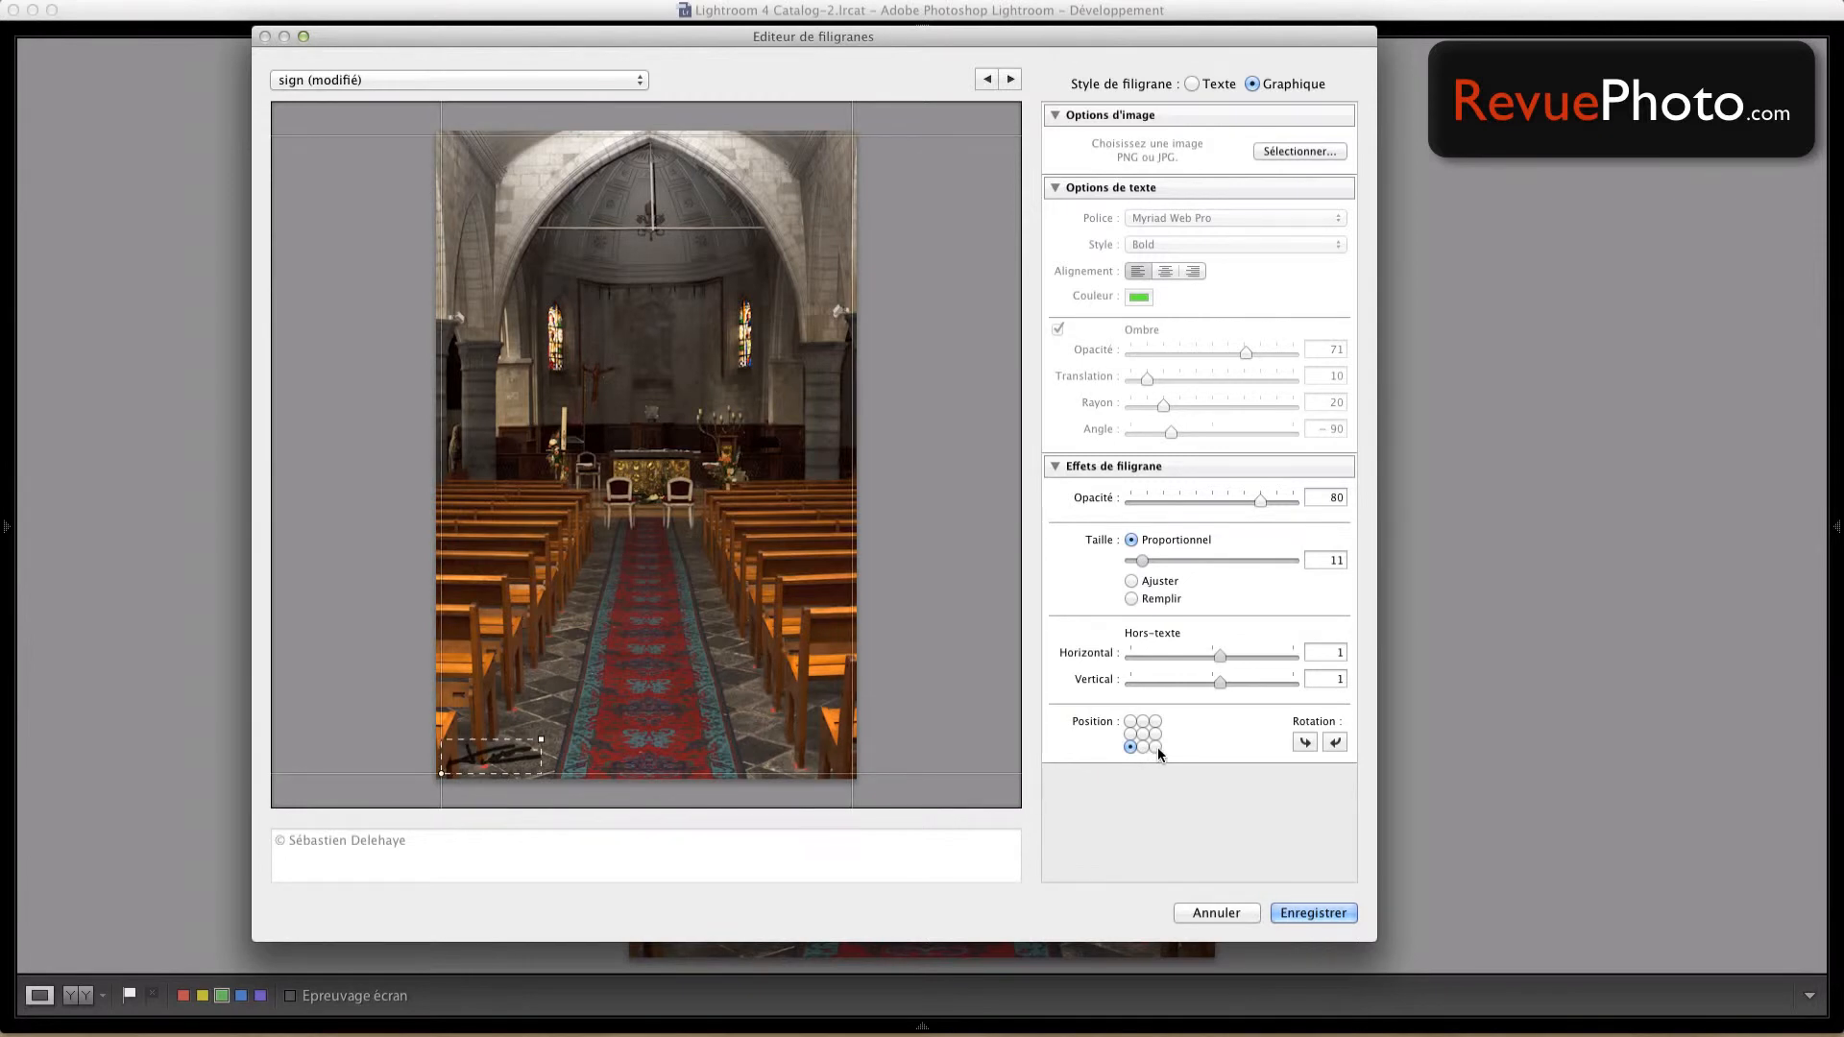
click(1156, 748)
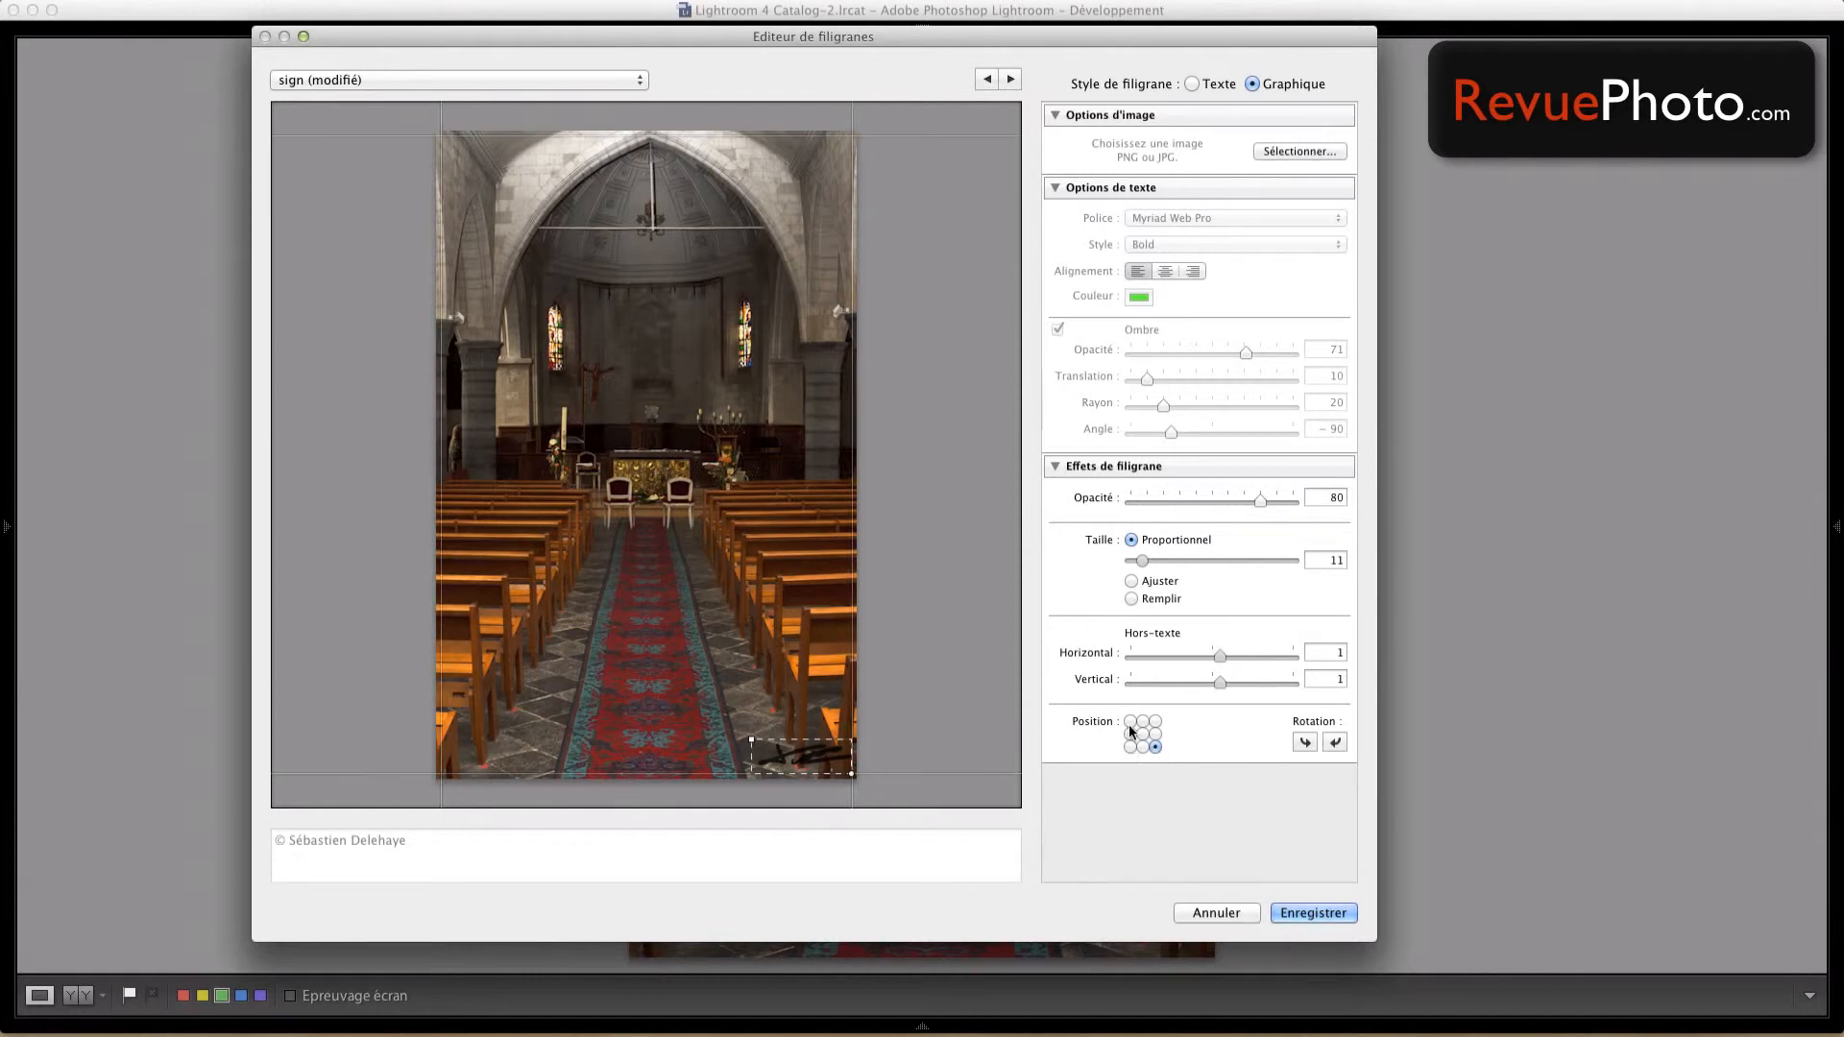
click(1130, 721)
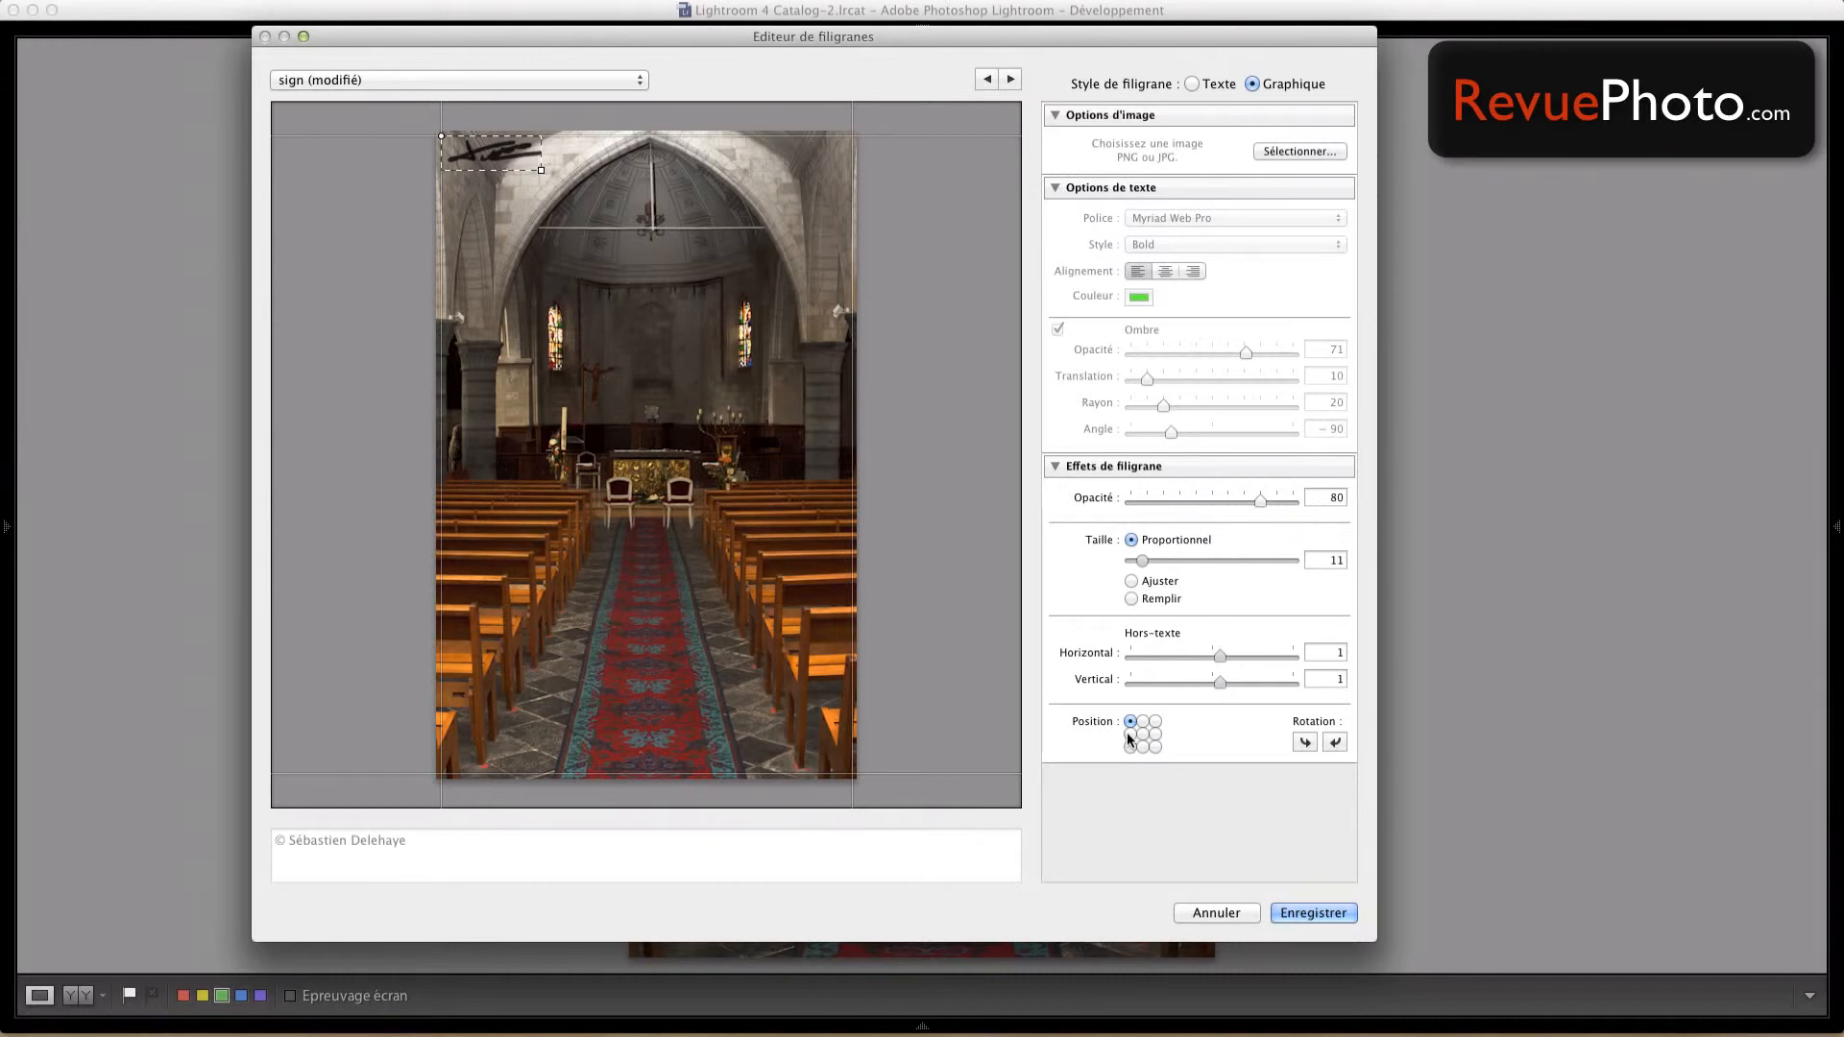
- Anchor the signature in the photo's lower-right corner and save the watermark as preset sign2 for the export
click(1131, 746)
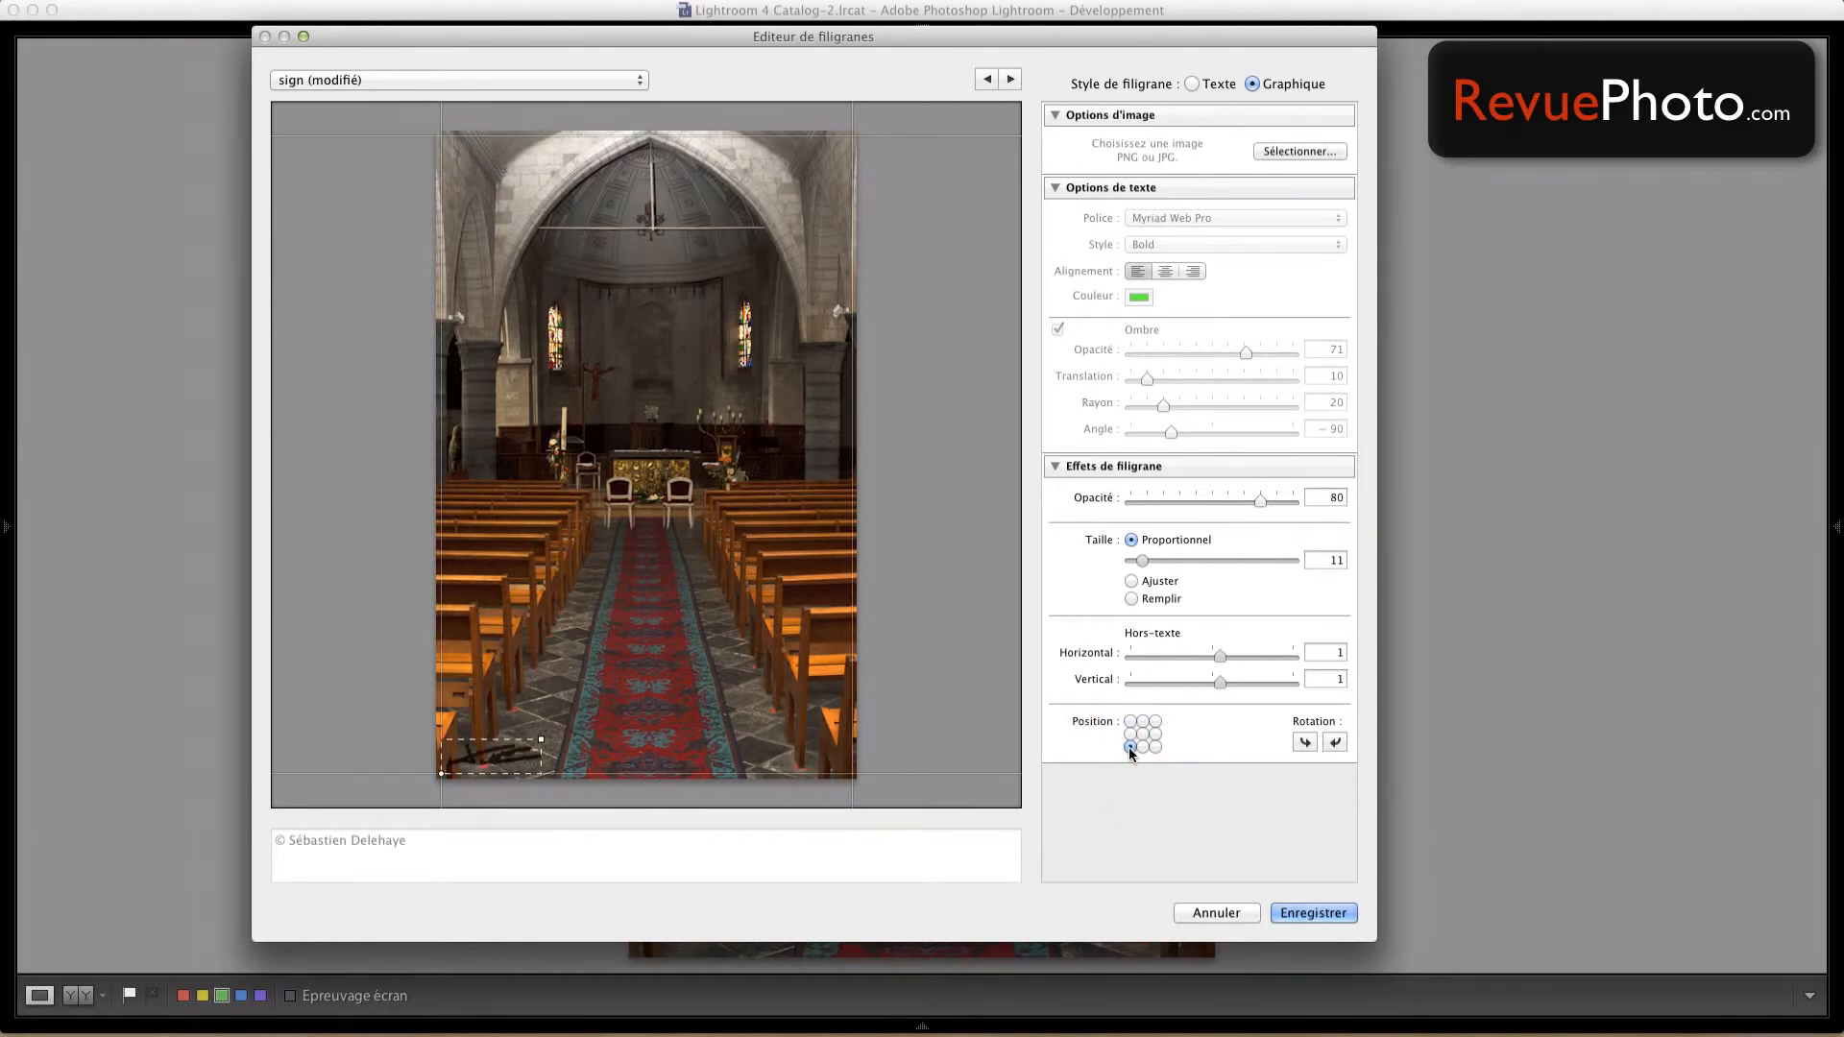
click(1154, 746)
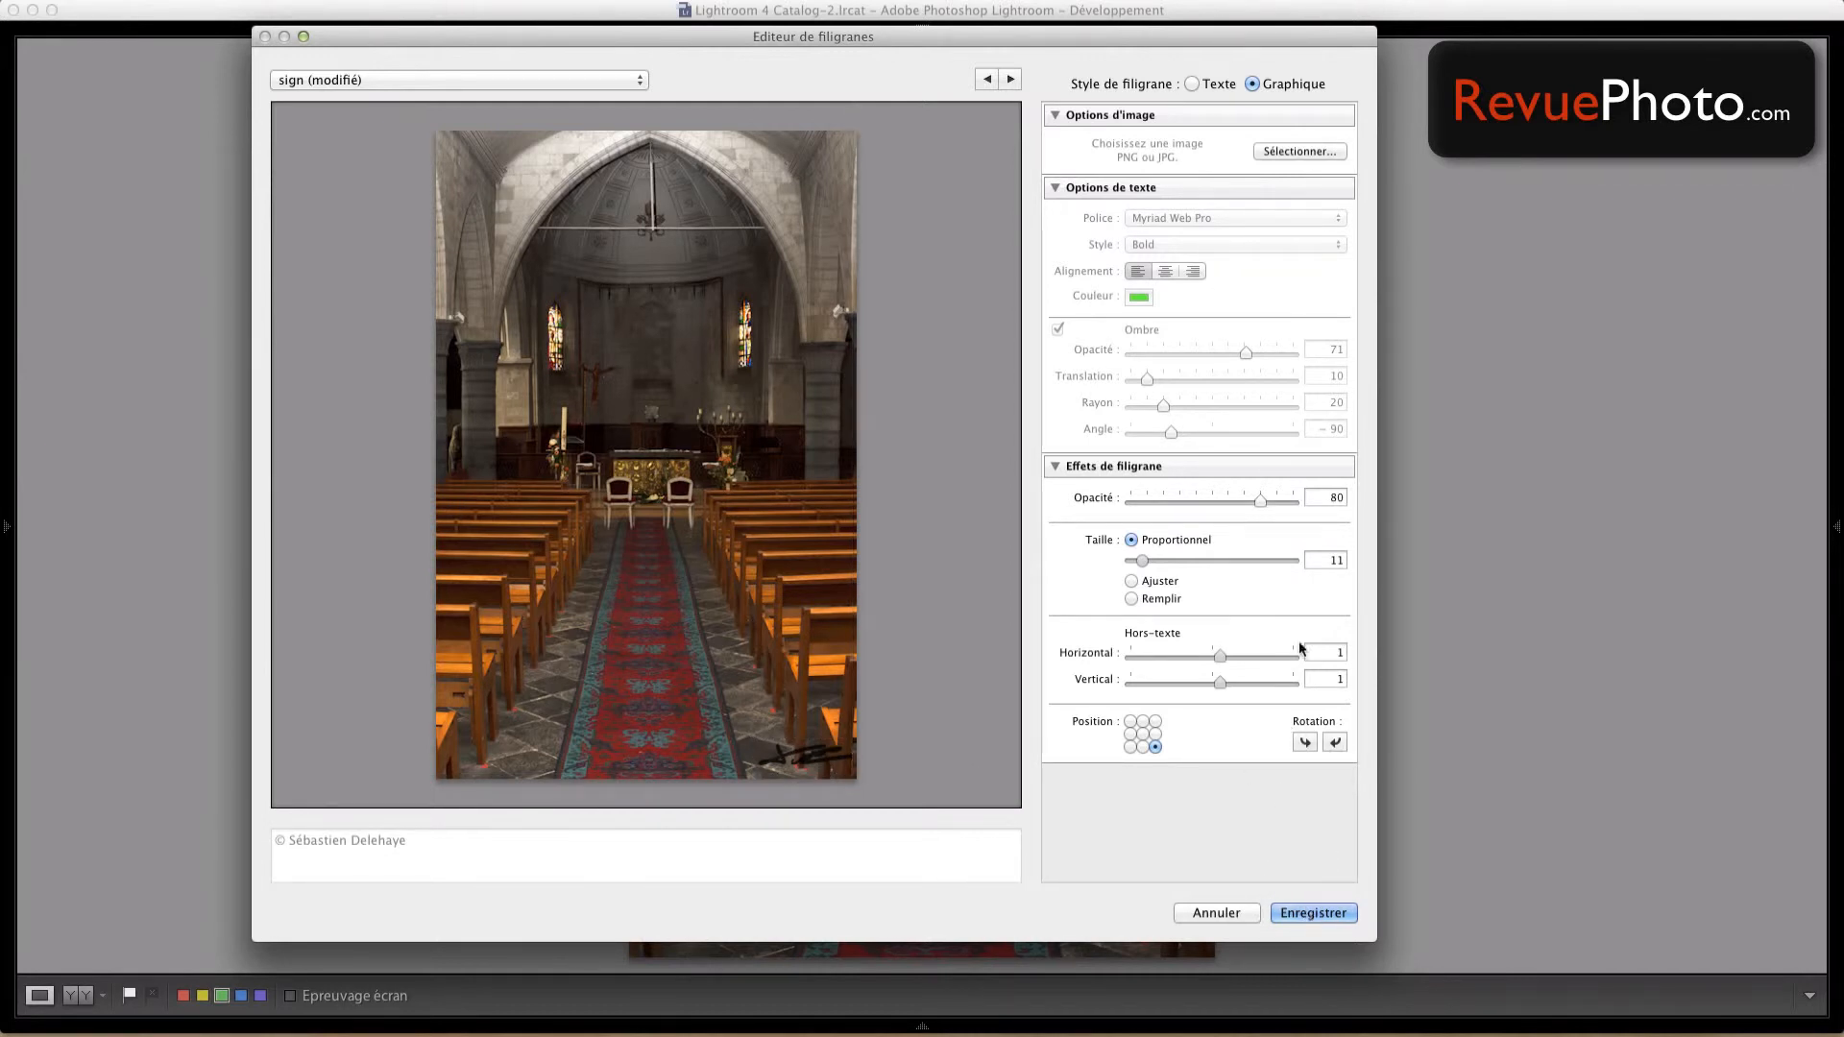
click(1330, 913)
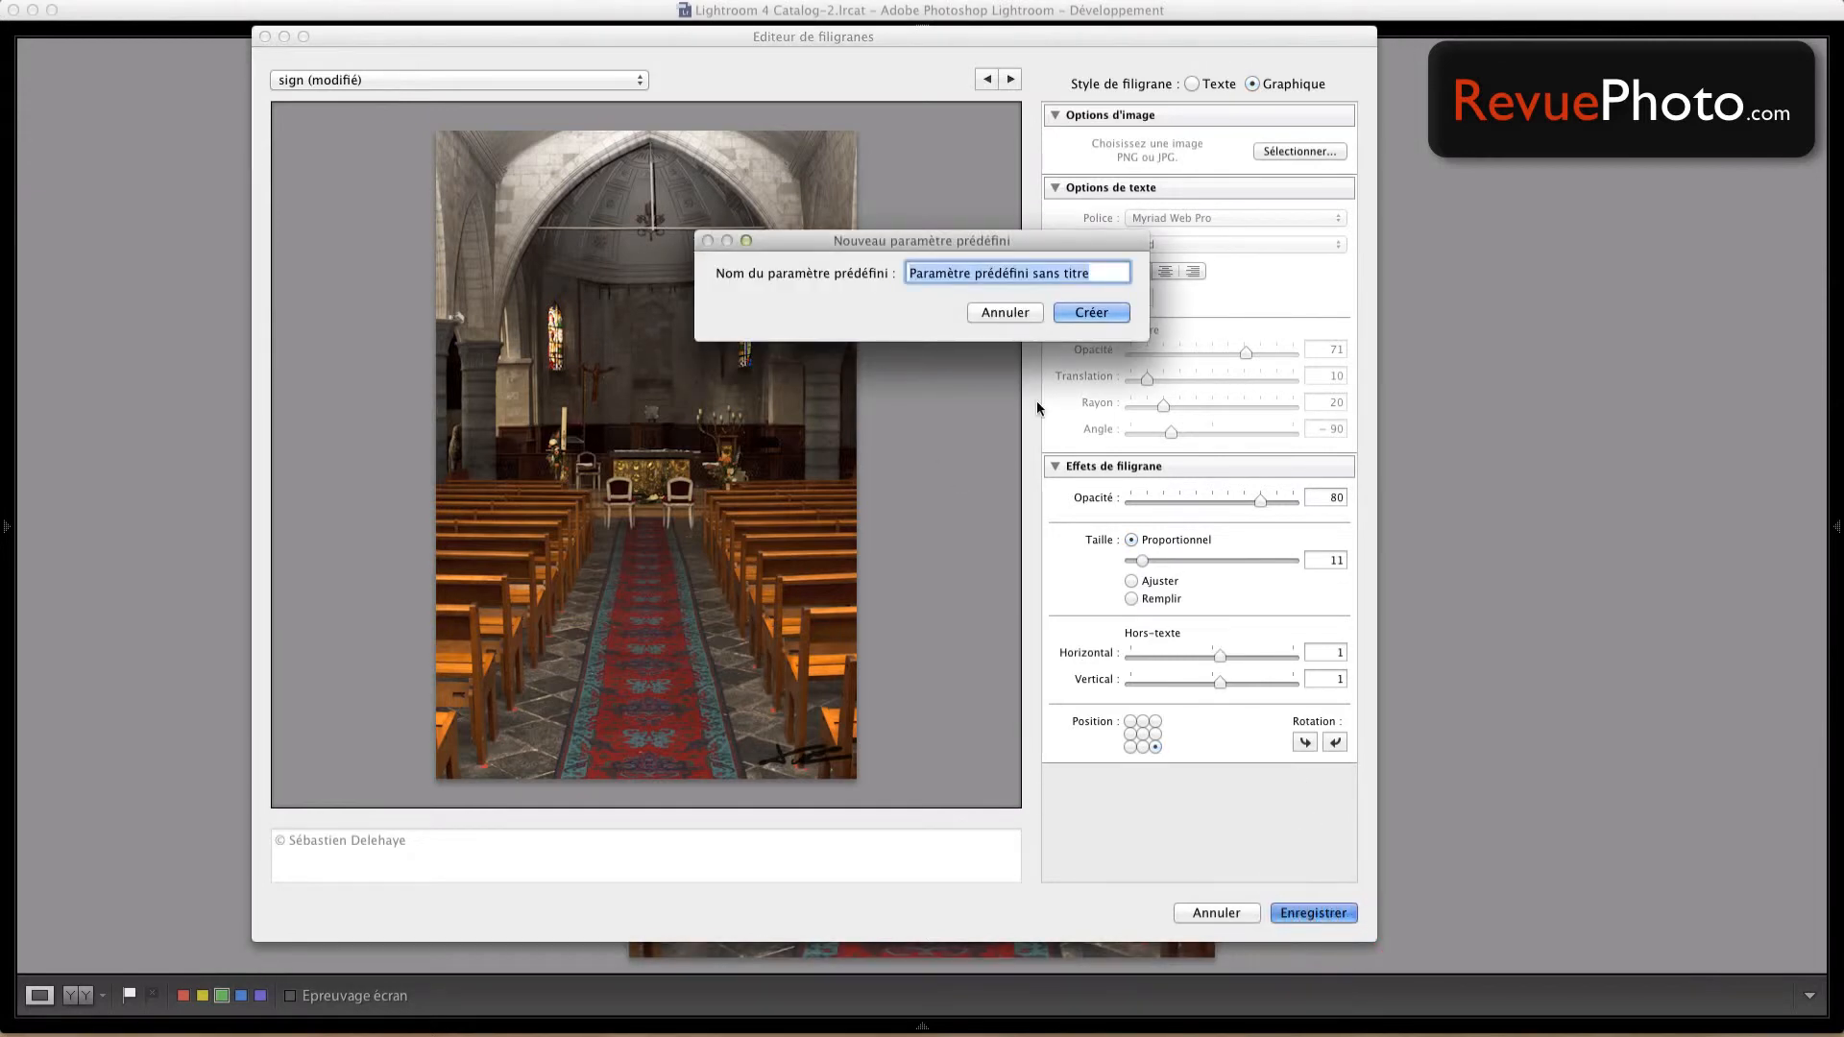
text(sign2)
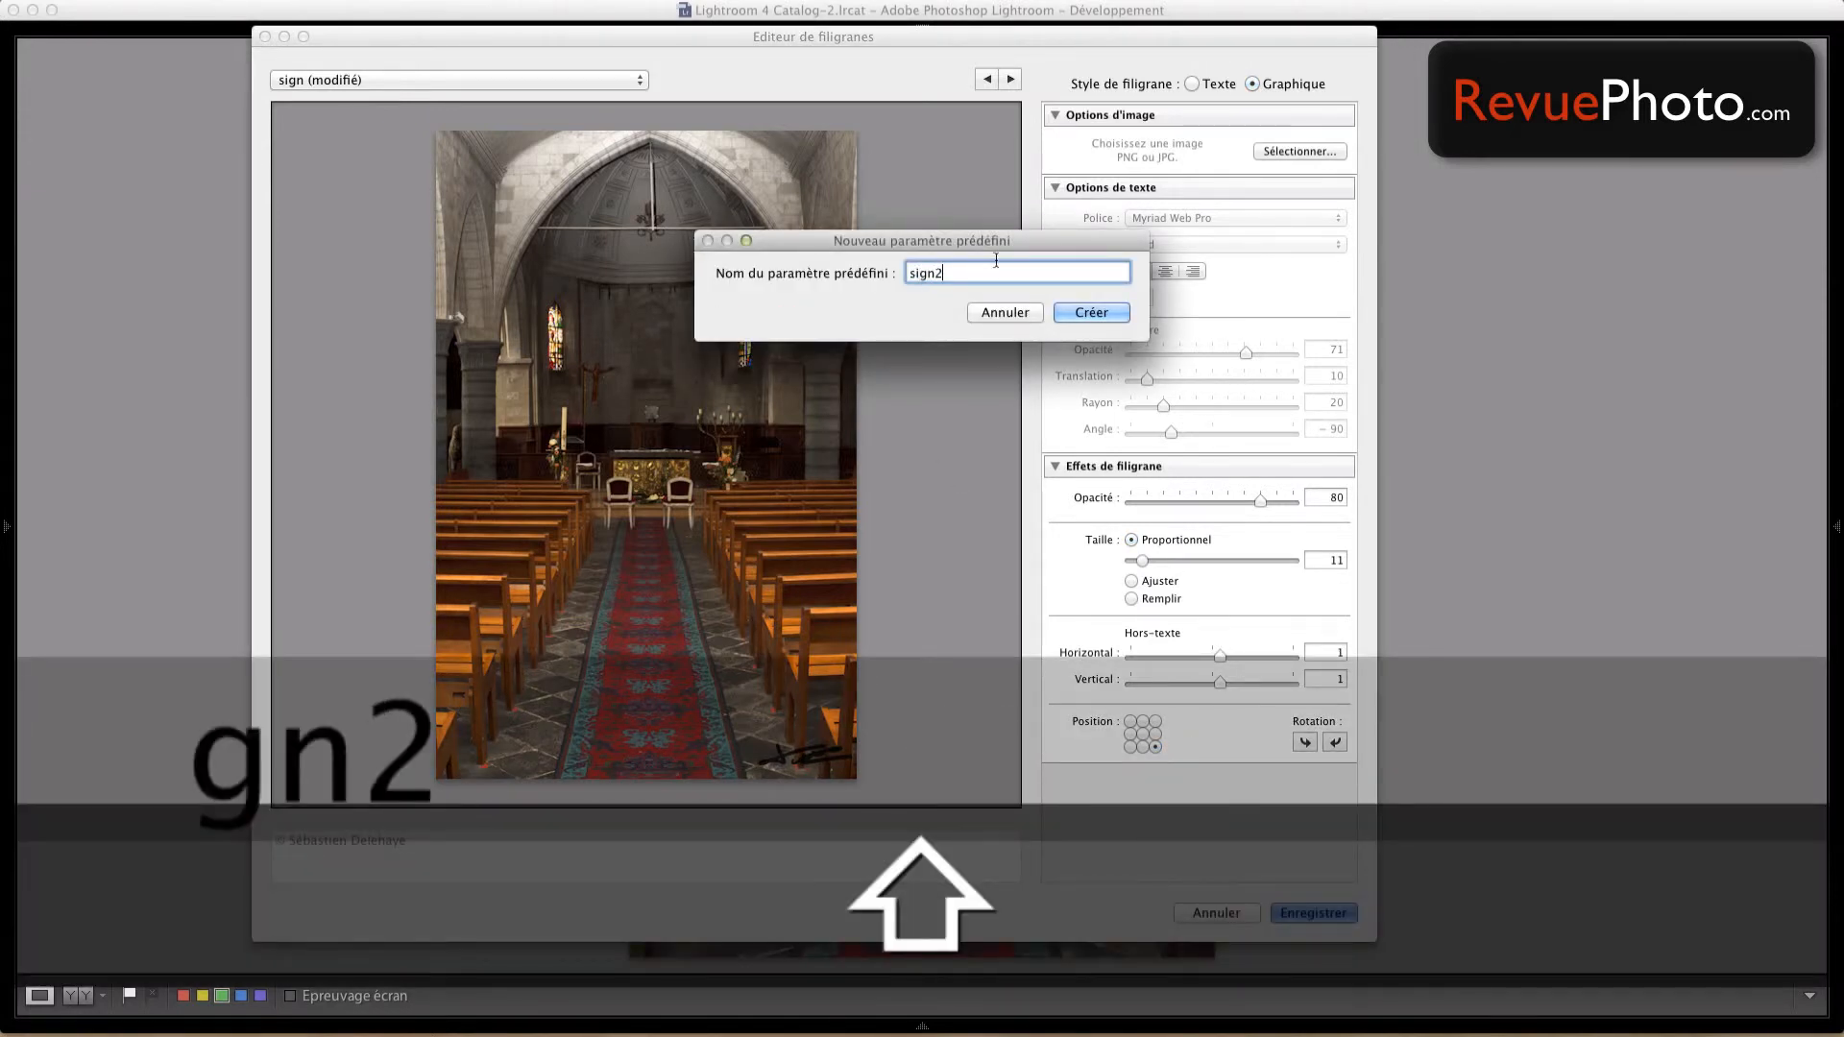
click(1087, 314)
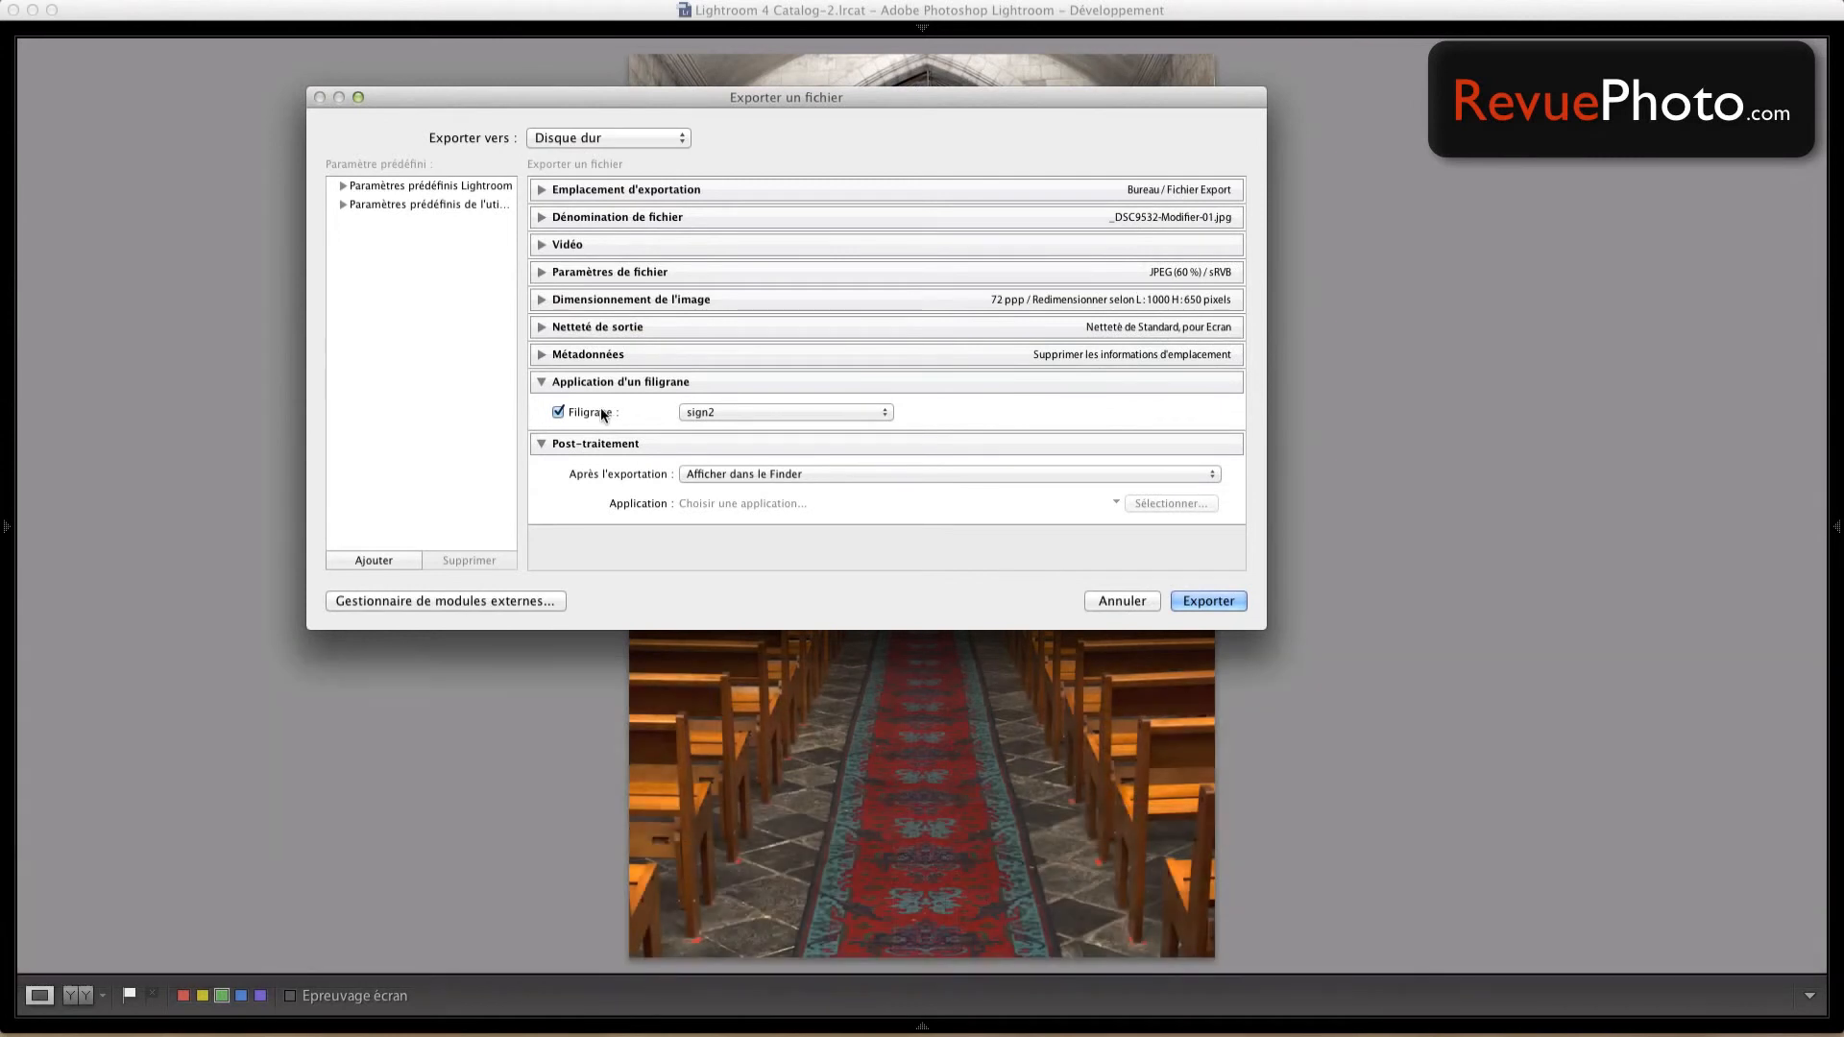
click(700, 411)
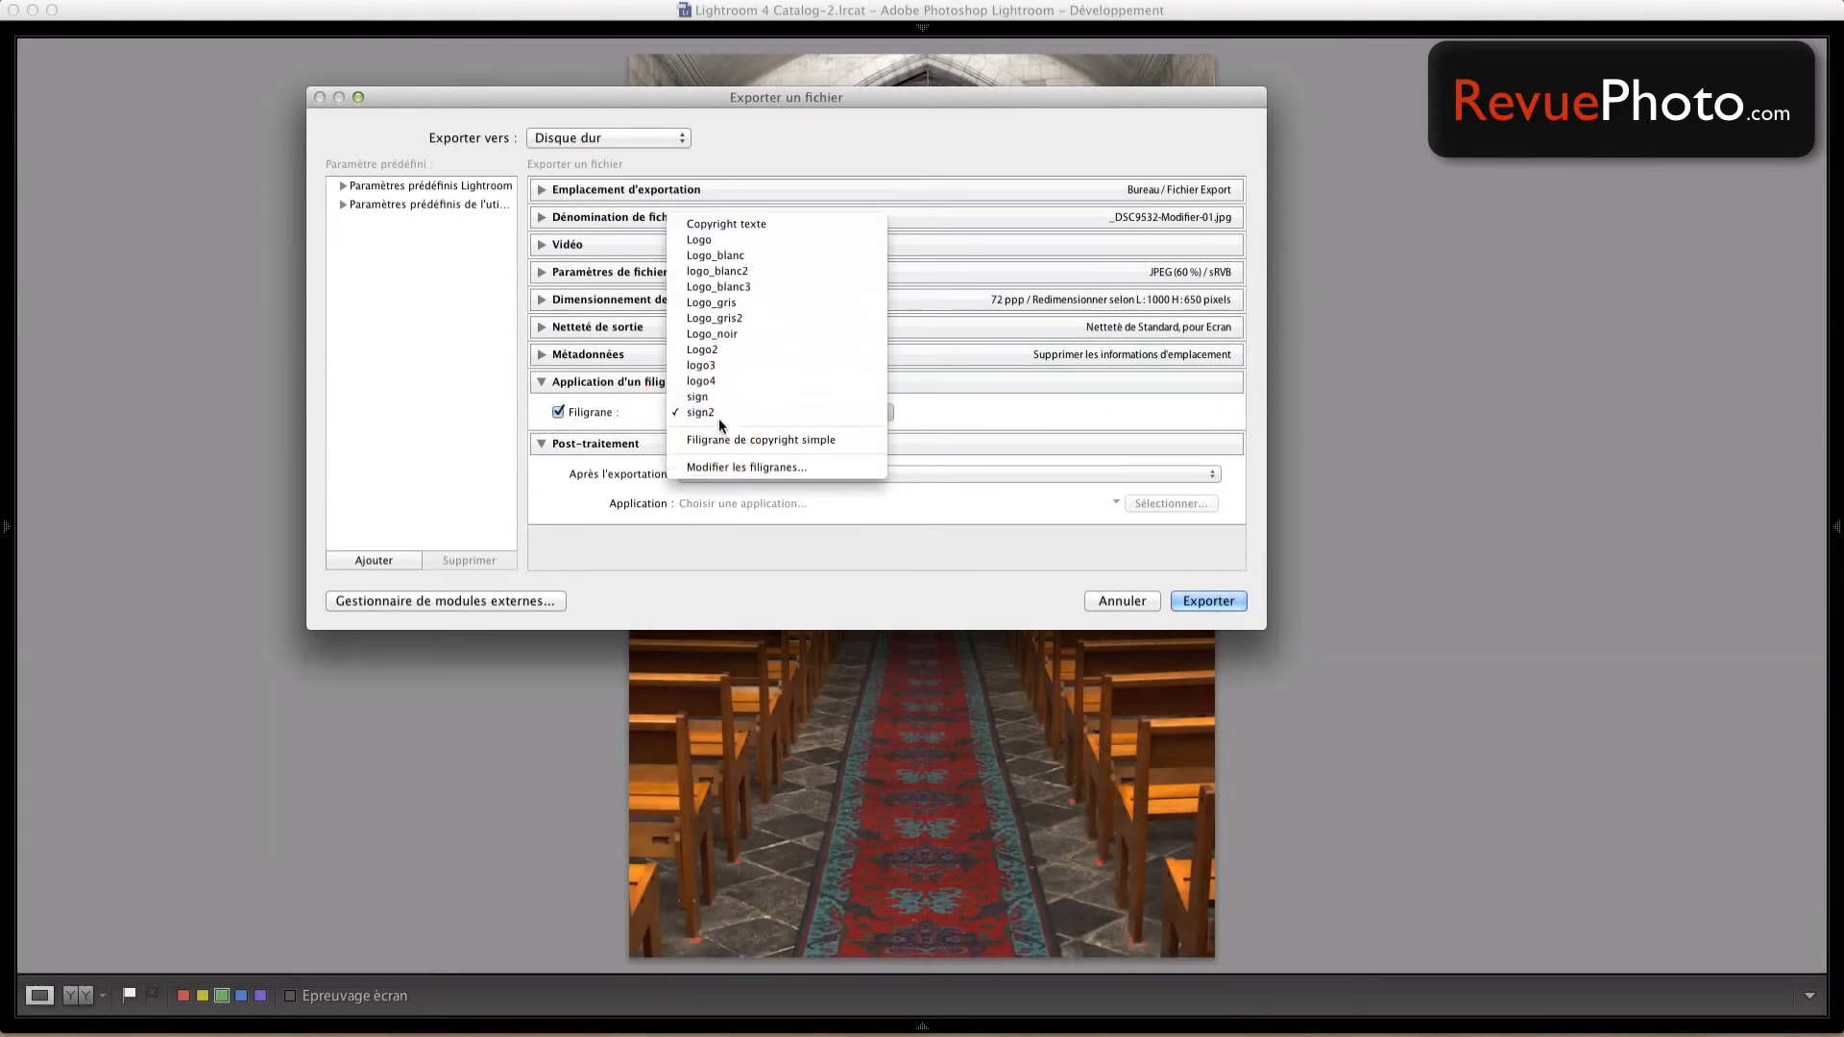
click(713, 412)
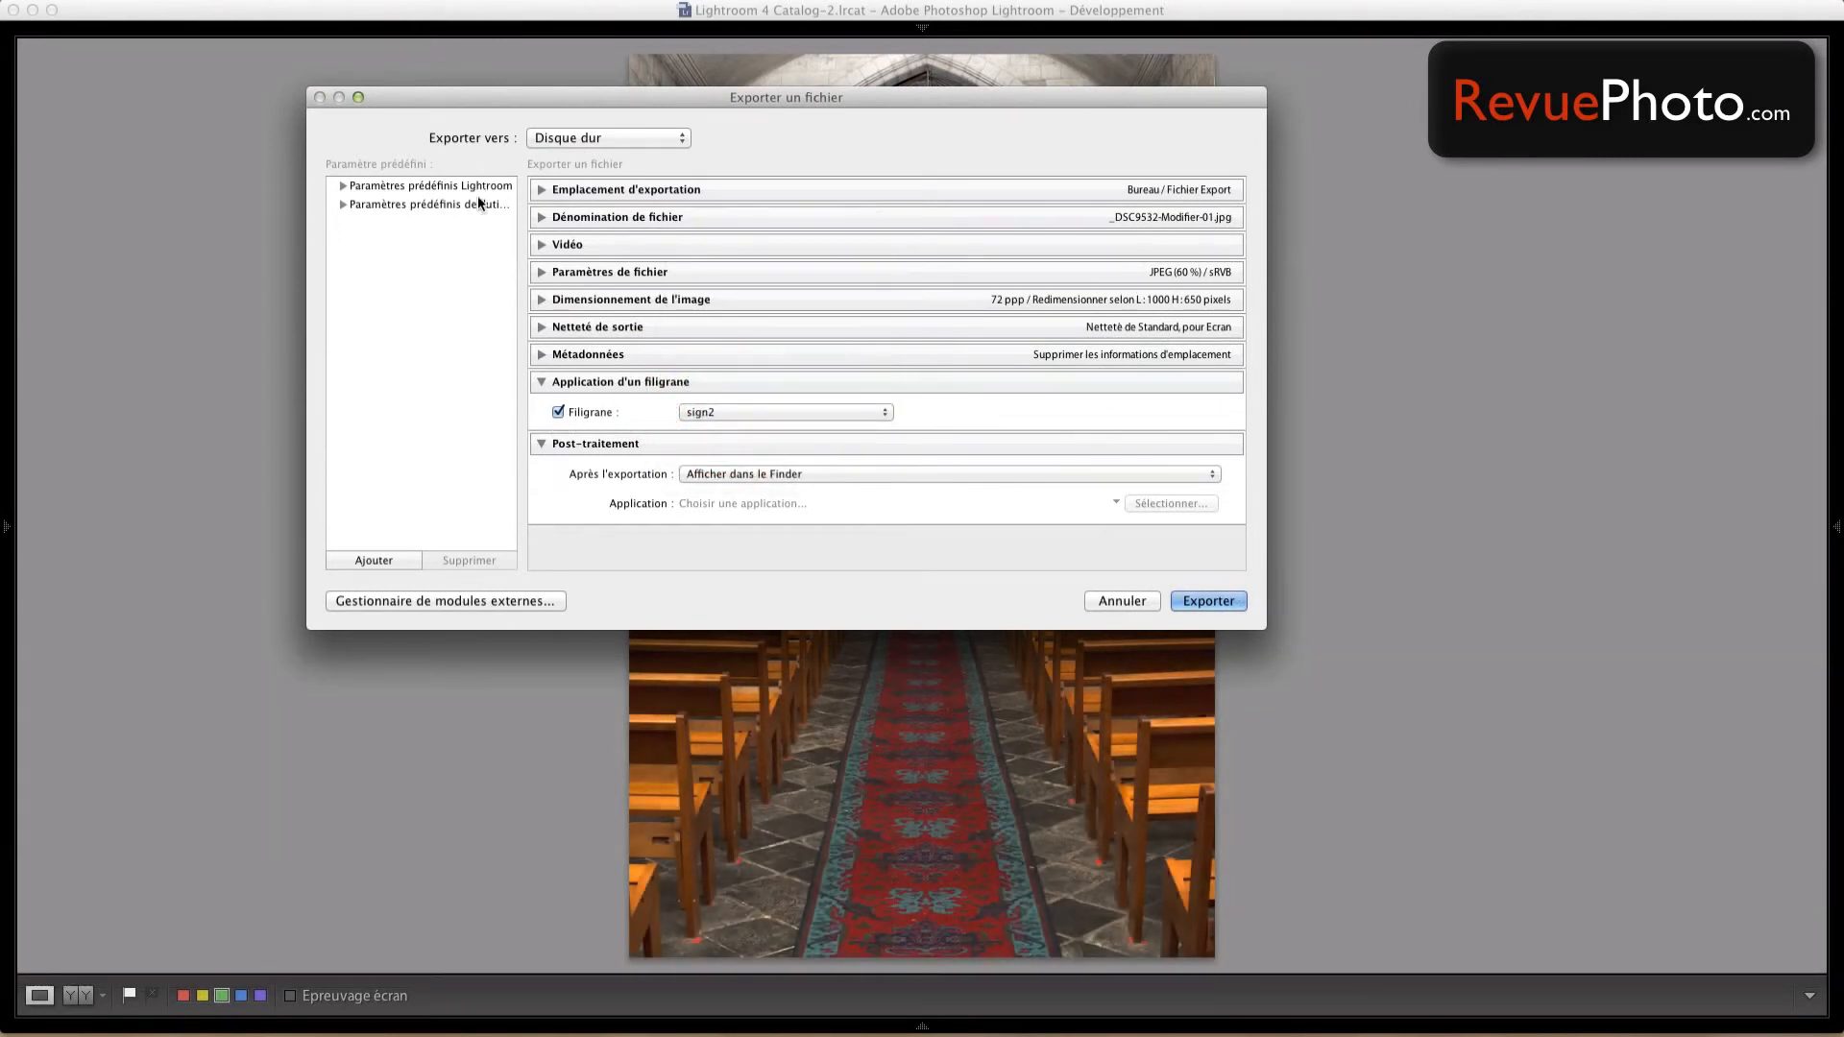
- Save the export settings as user preset "sign2 - 1000x900 avec signature noire" and close the export dialog without exporting
click(373, 557)
text(sign2)
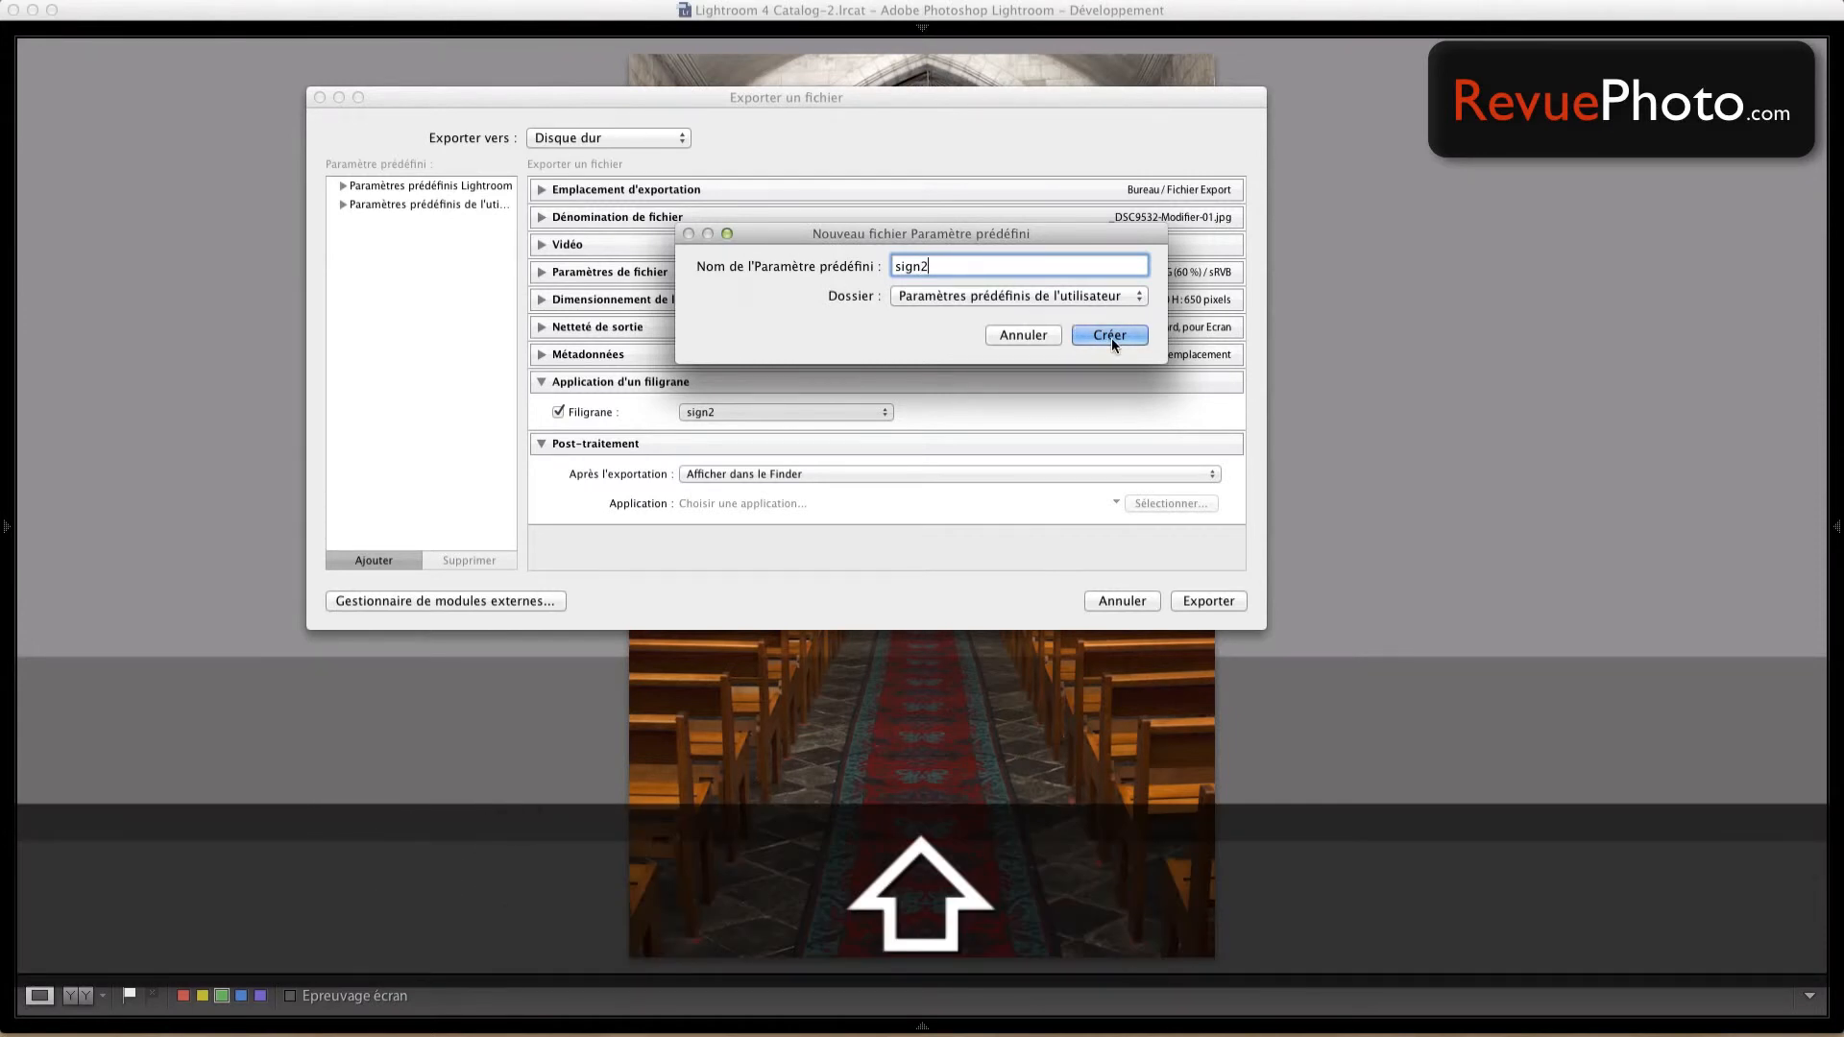
text( - 100x900)
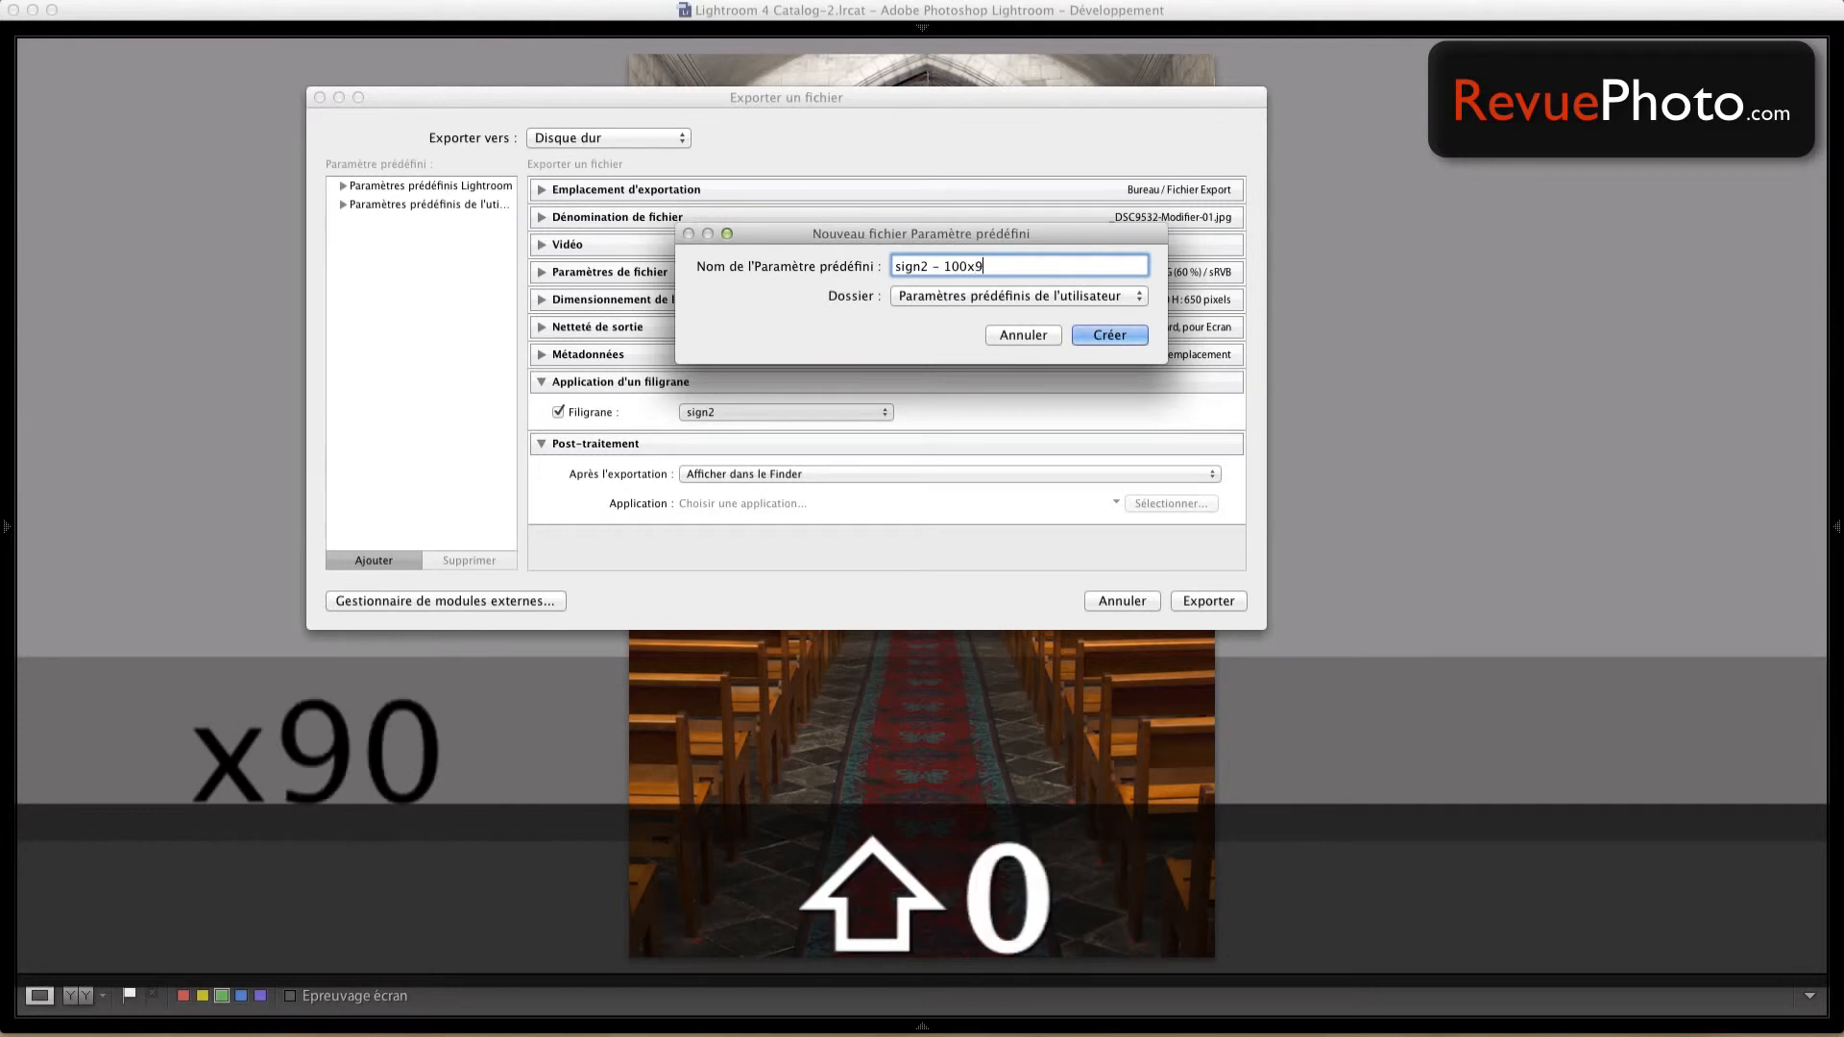
key(Left)
key(Left)
key(Left)
key(Left)
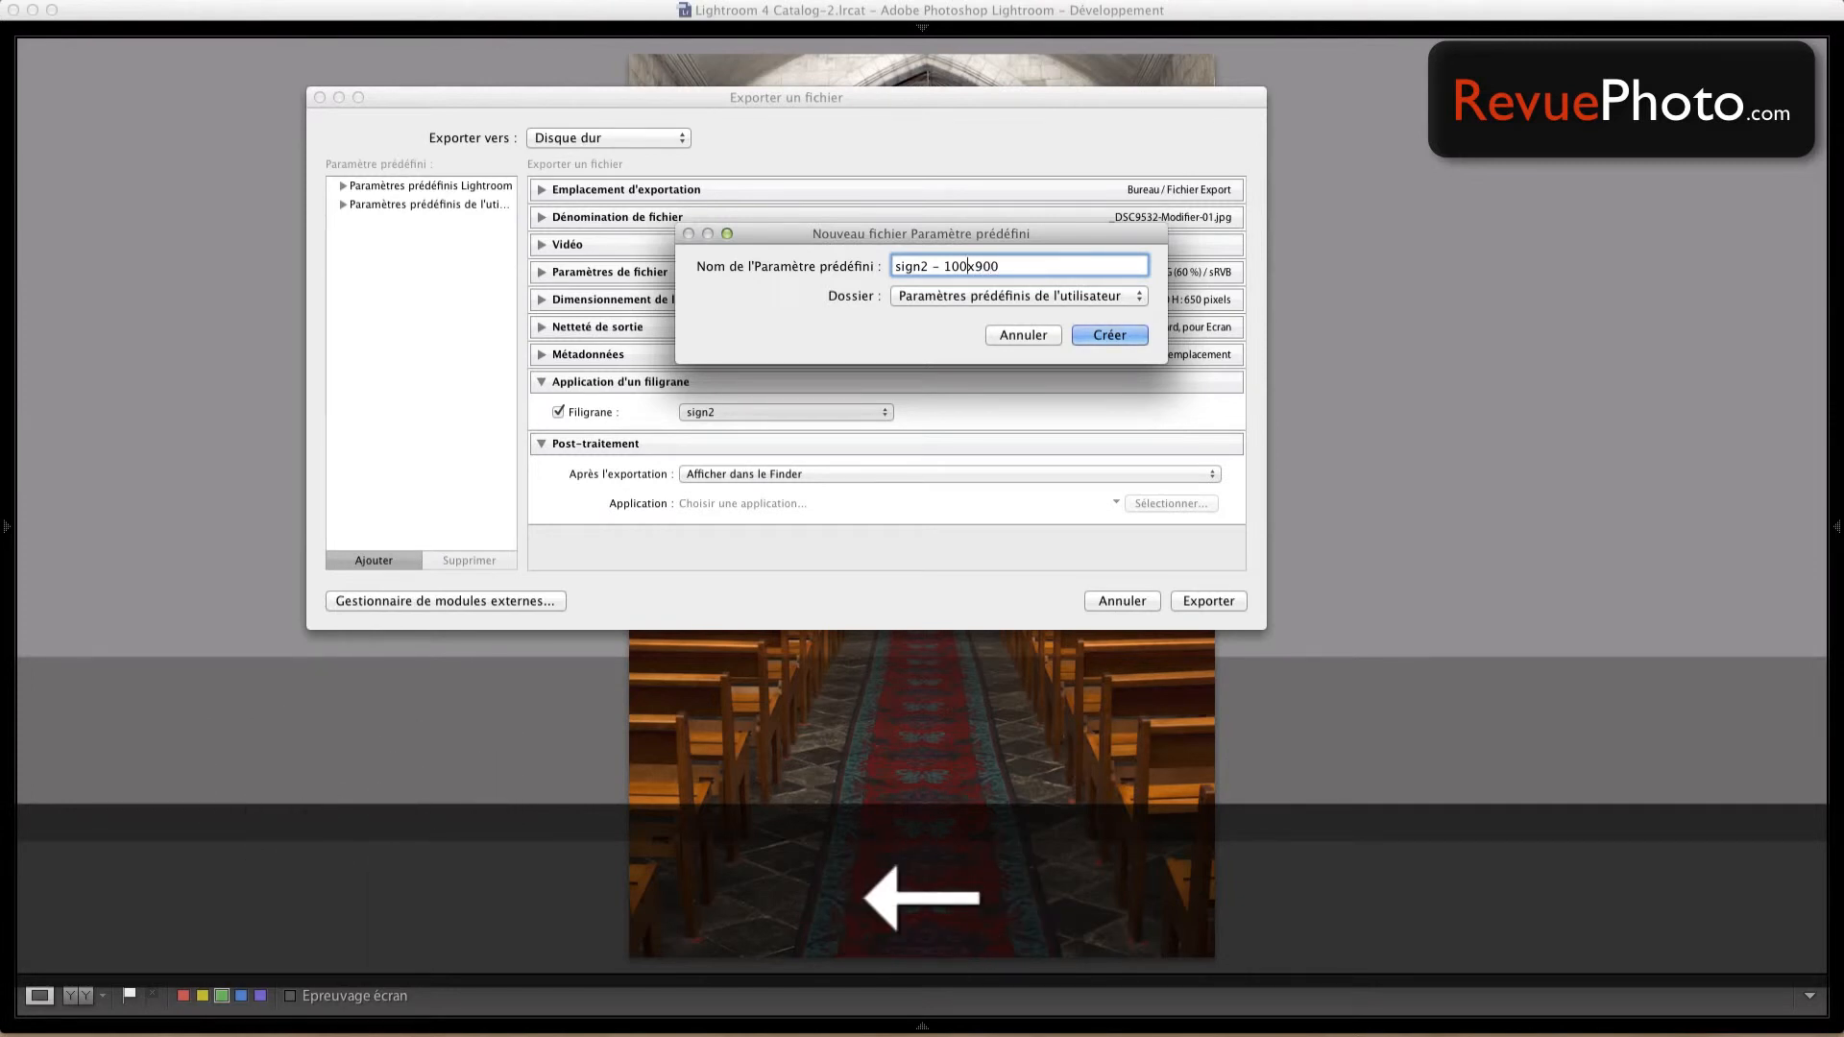
text(0)
key(super+Right)
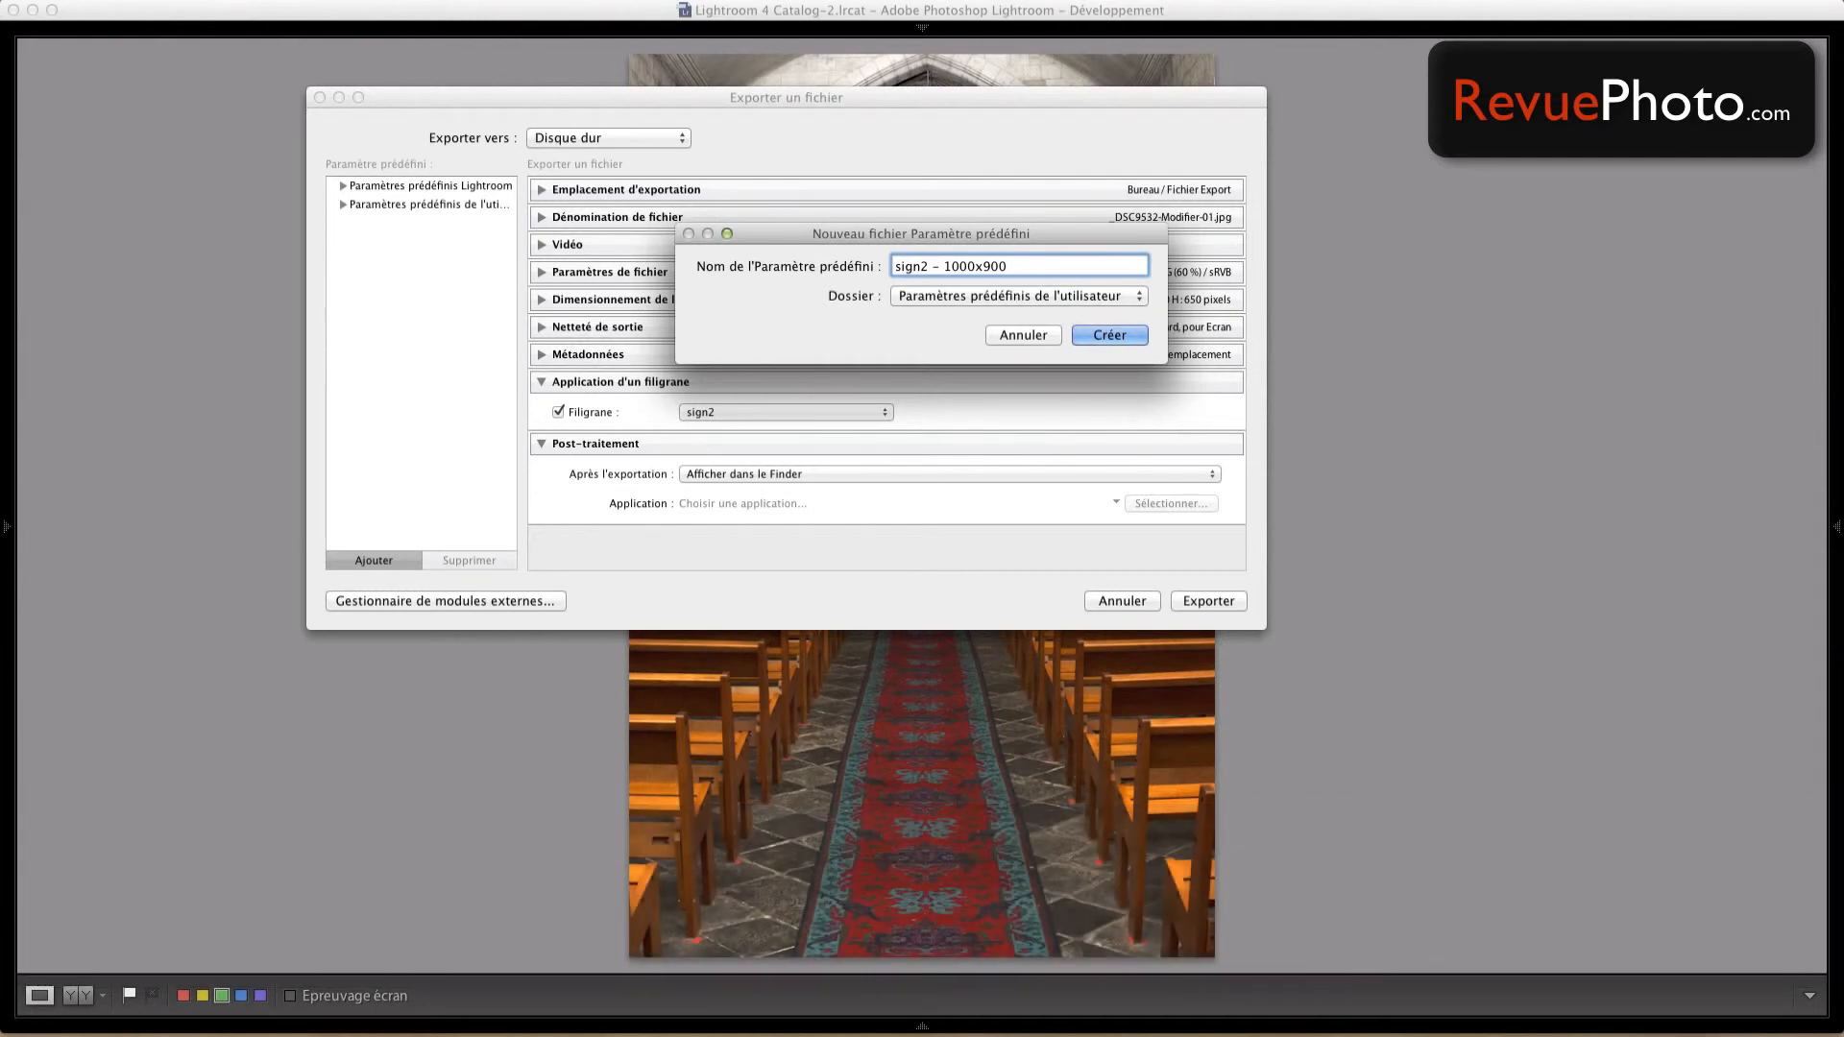
text(avec)
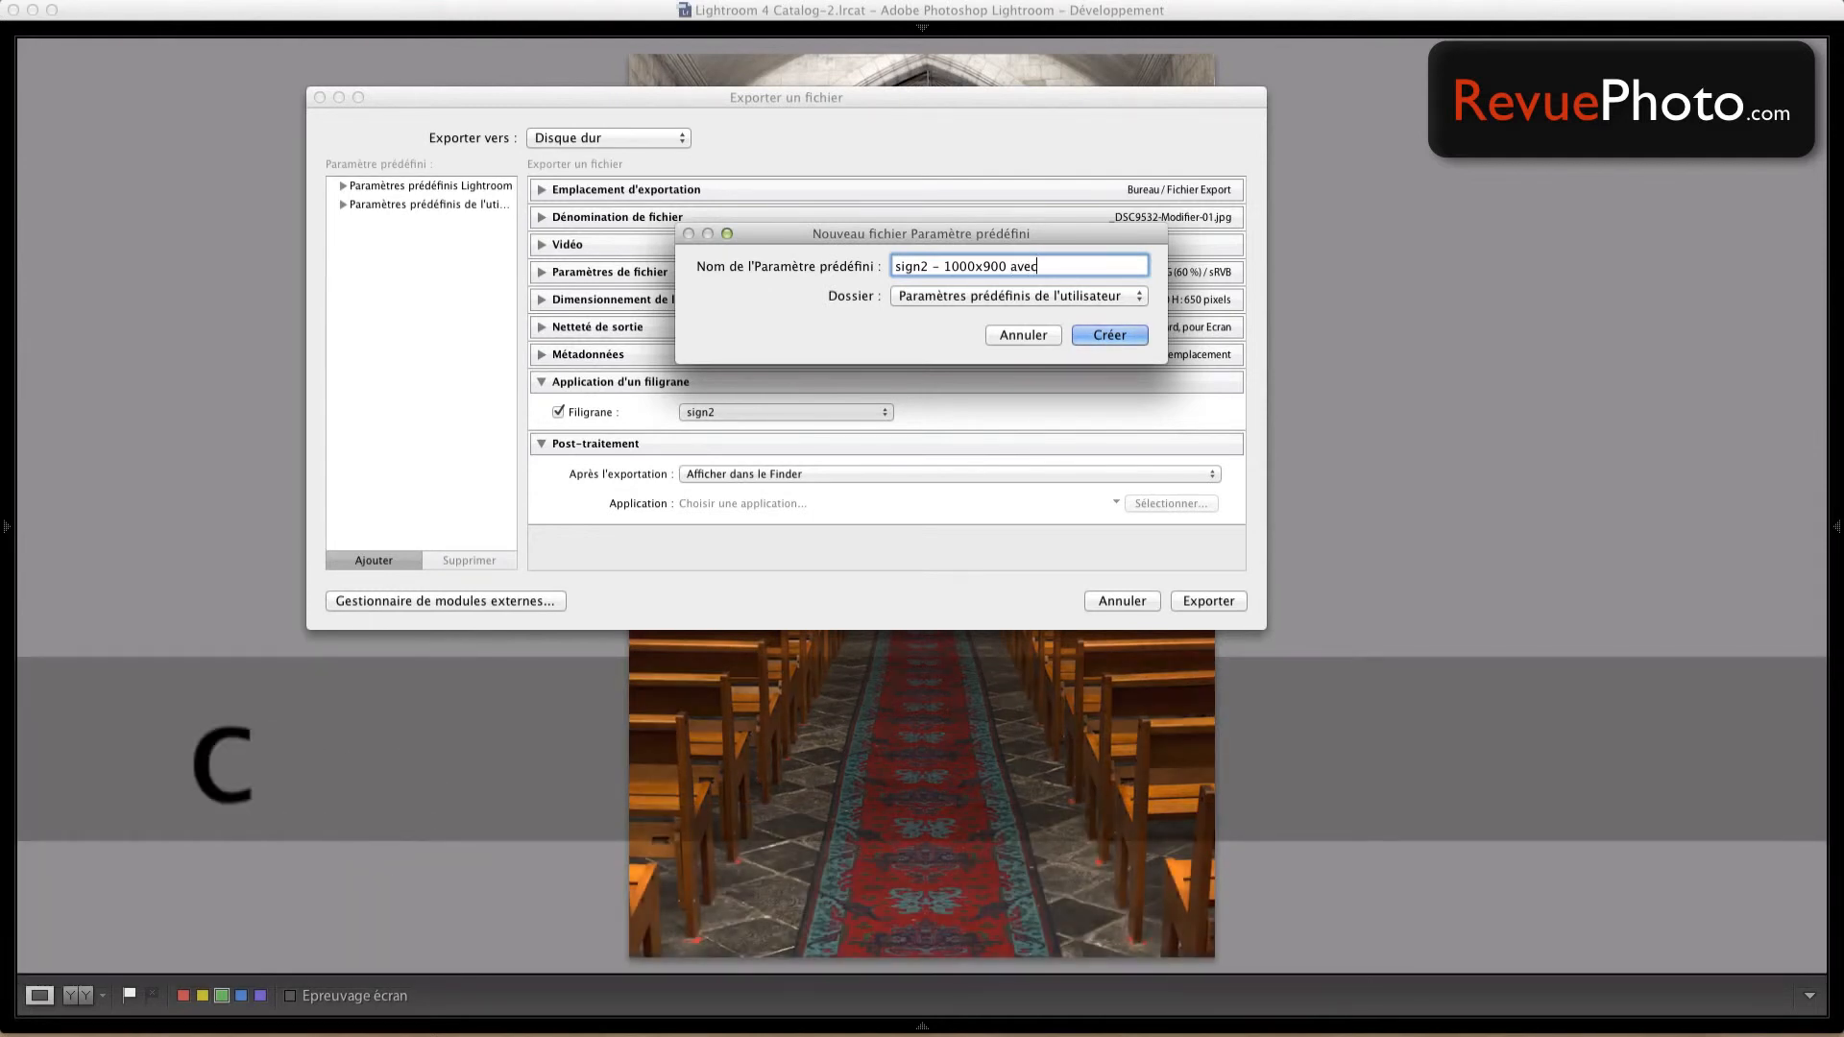
text( signature)
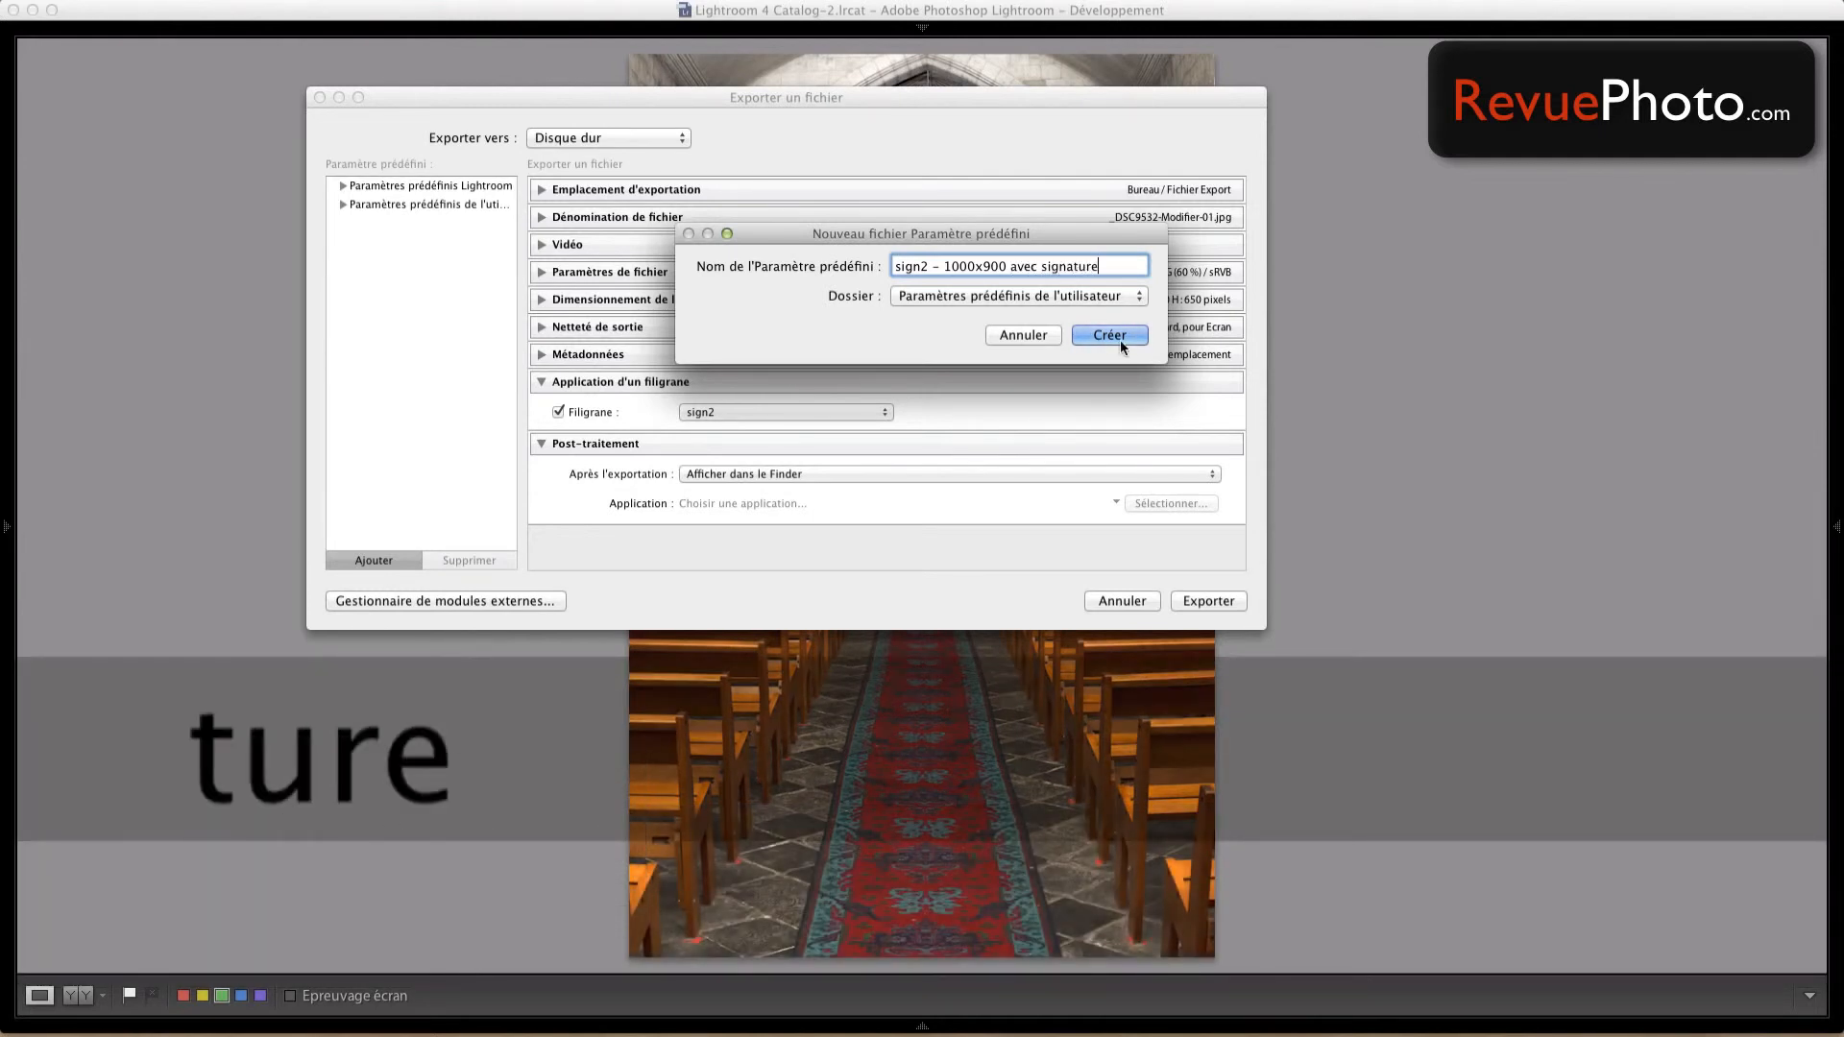
text( noire)
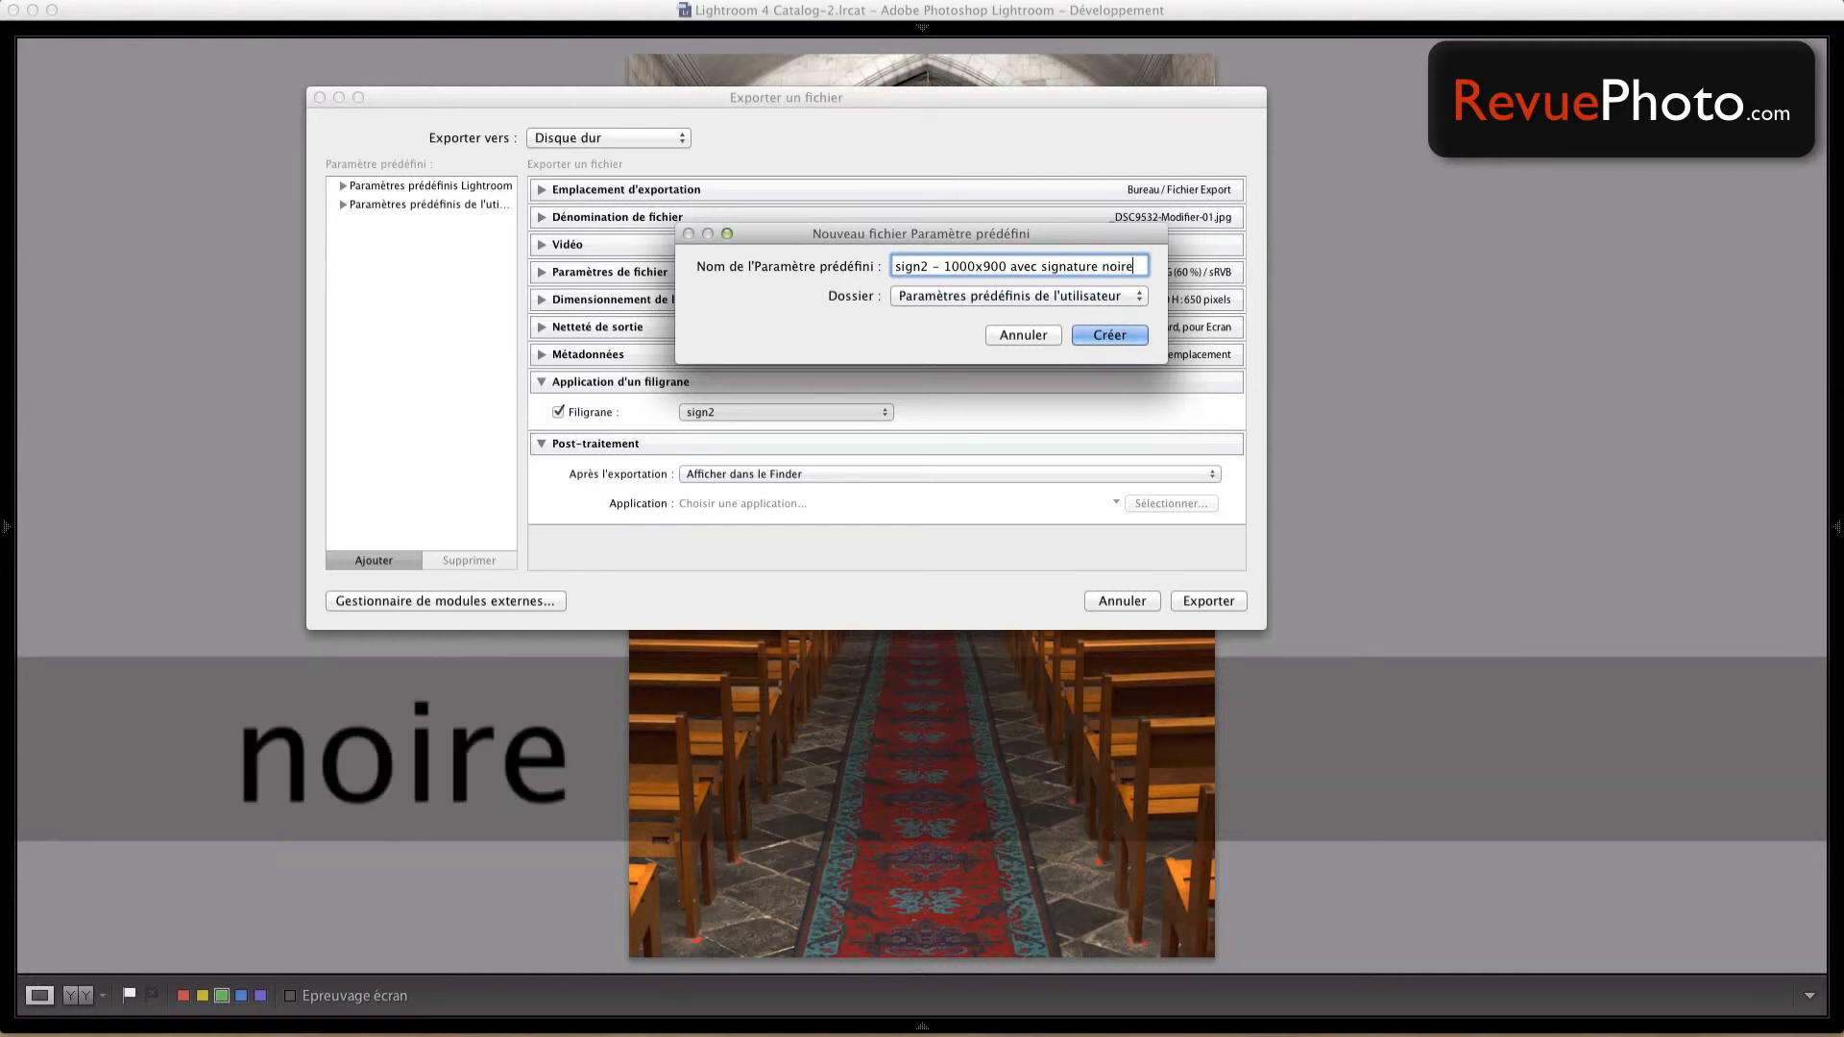
click(1110, 334)
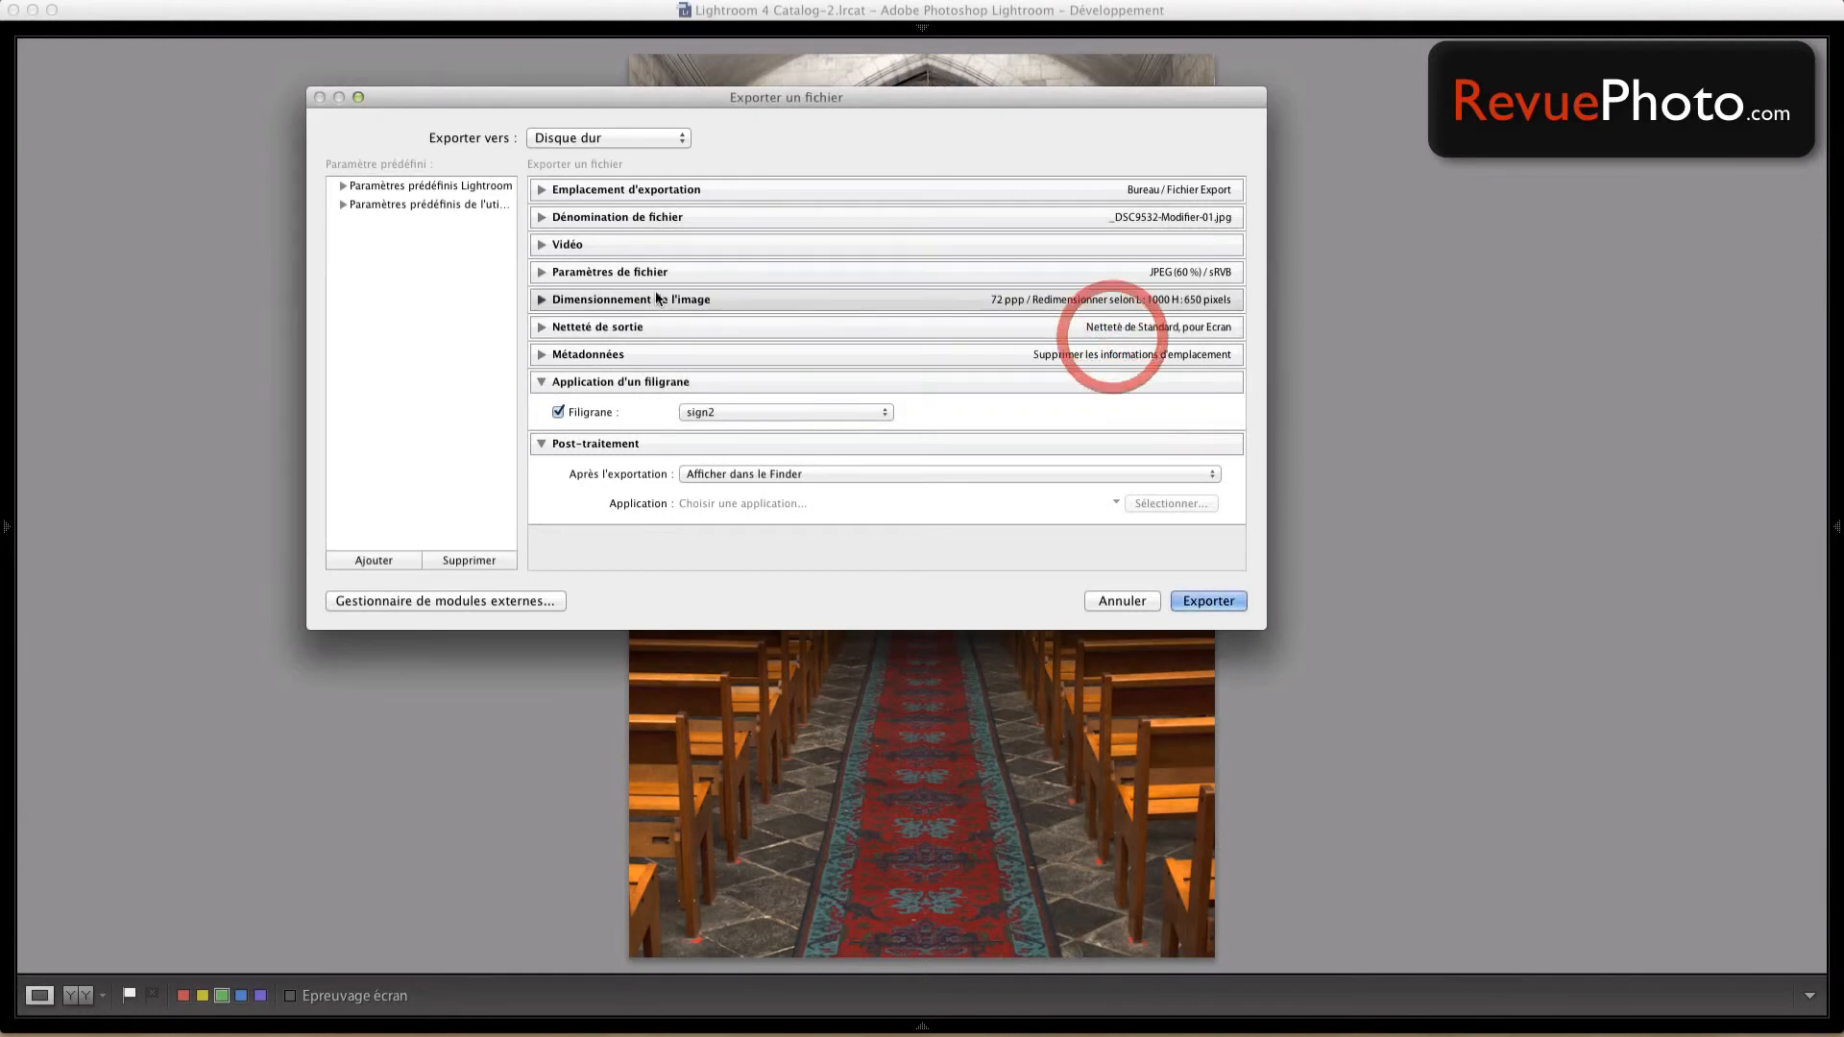
click(1119, 598)
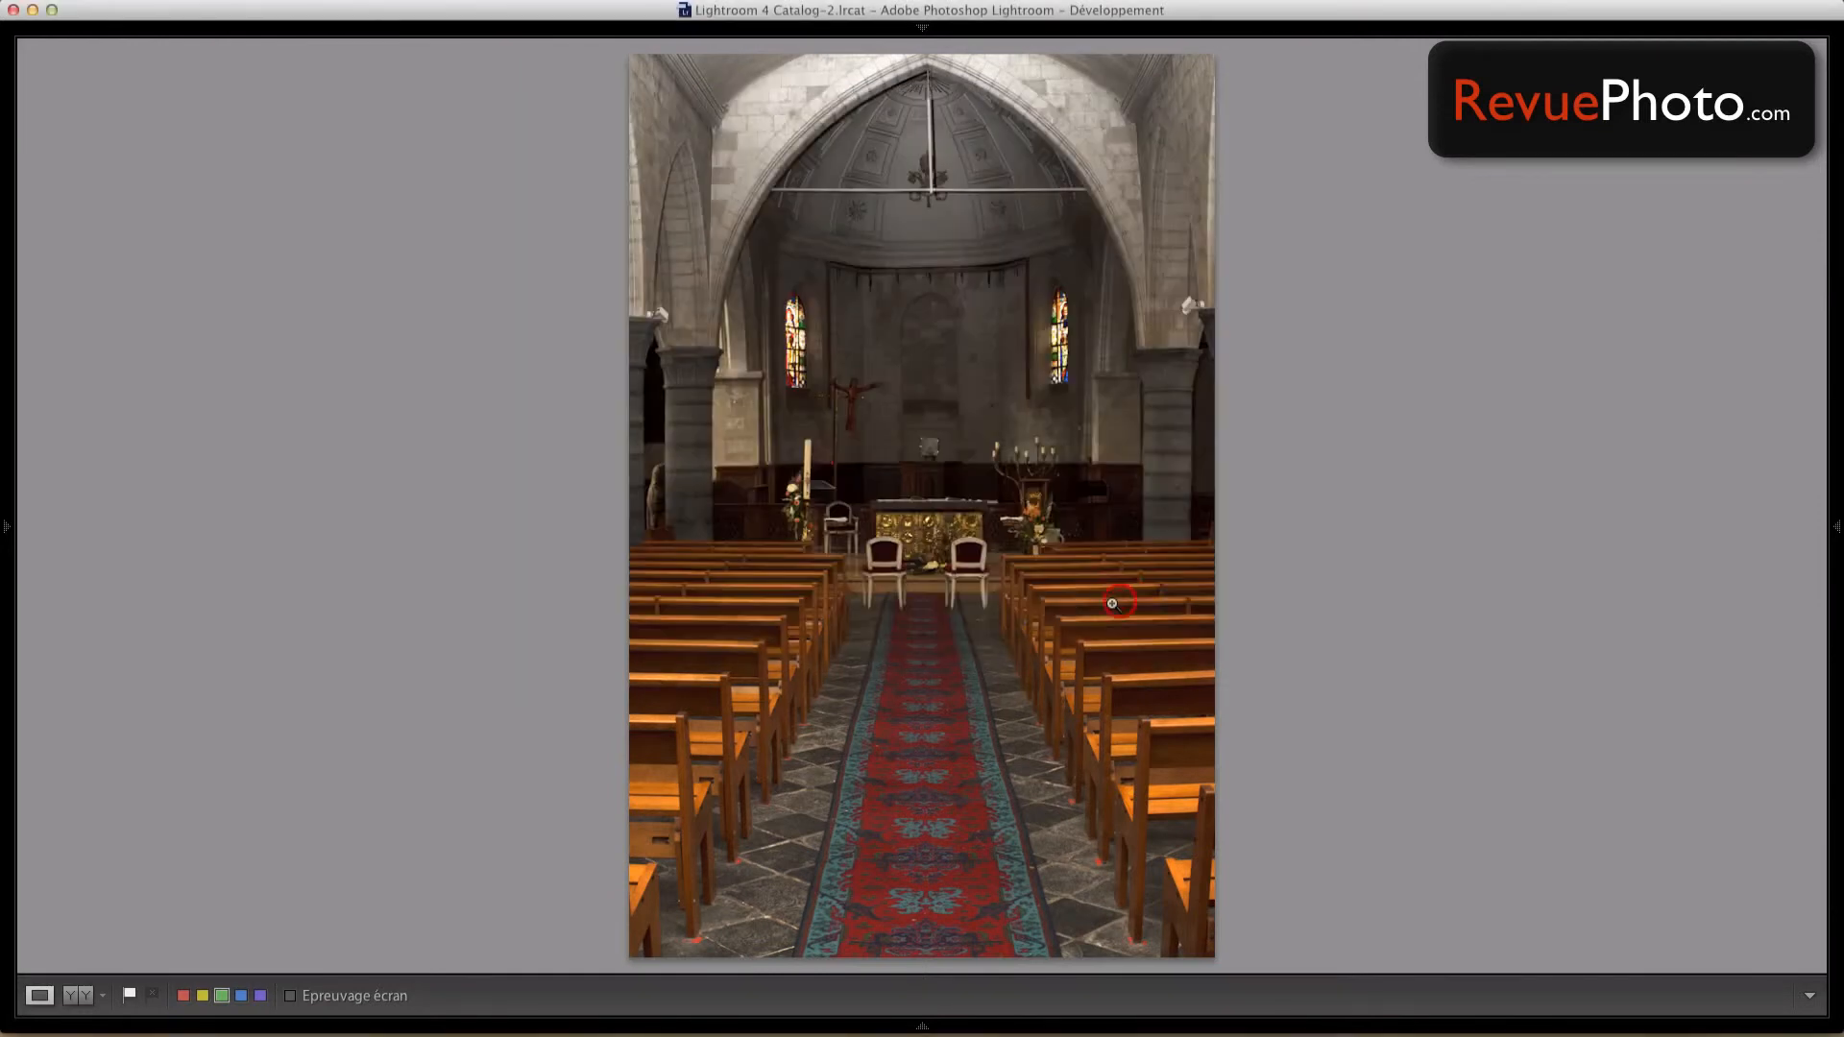
right_click(848, 349)
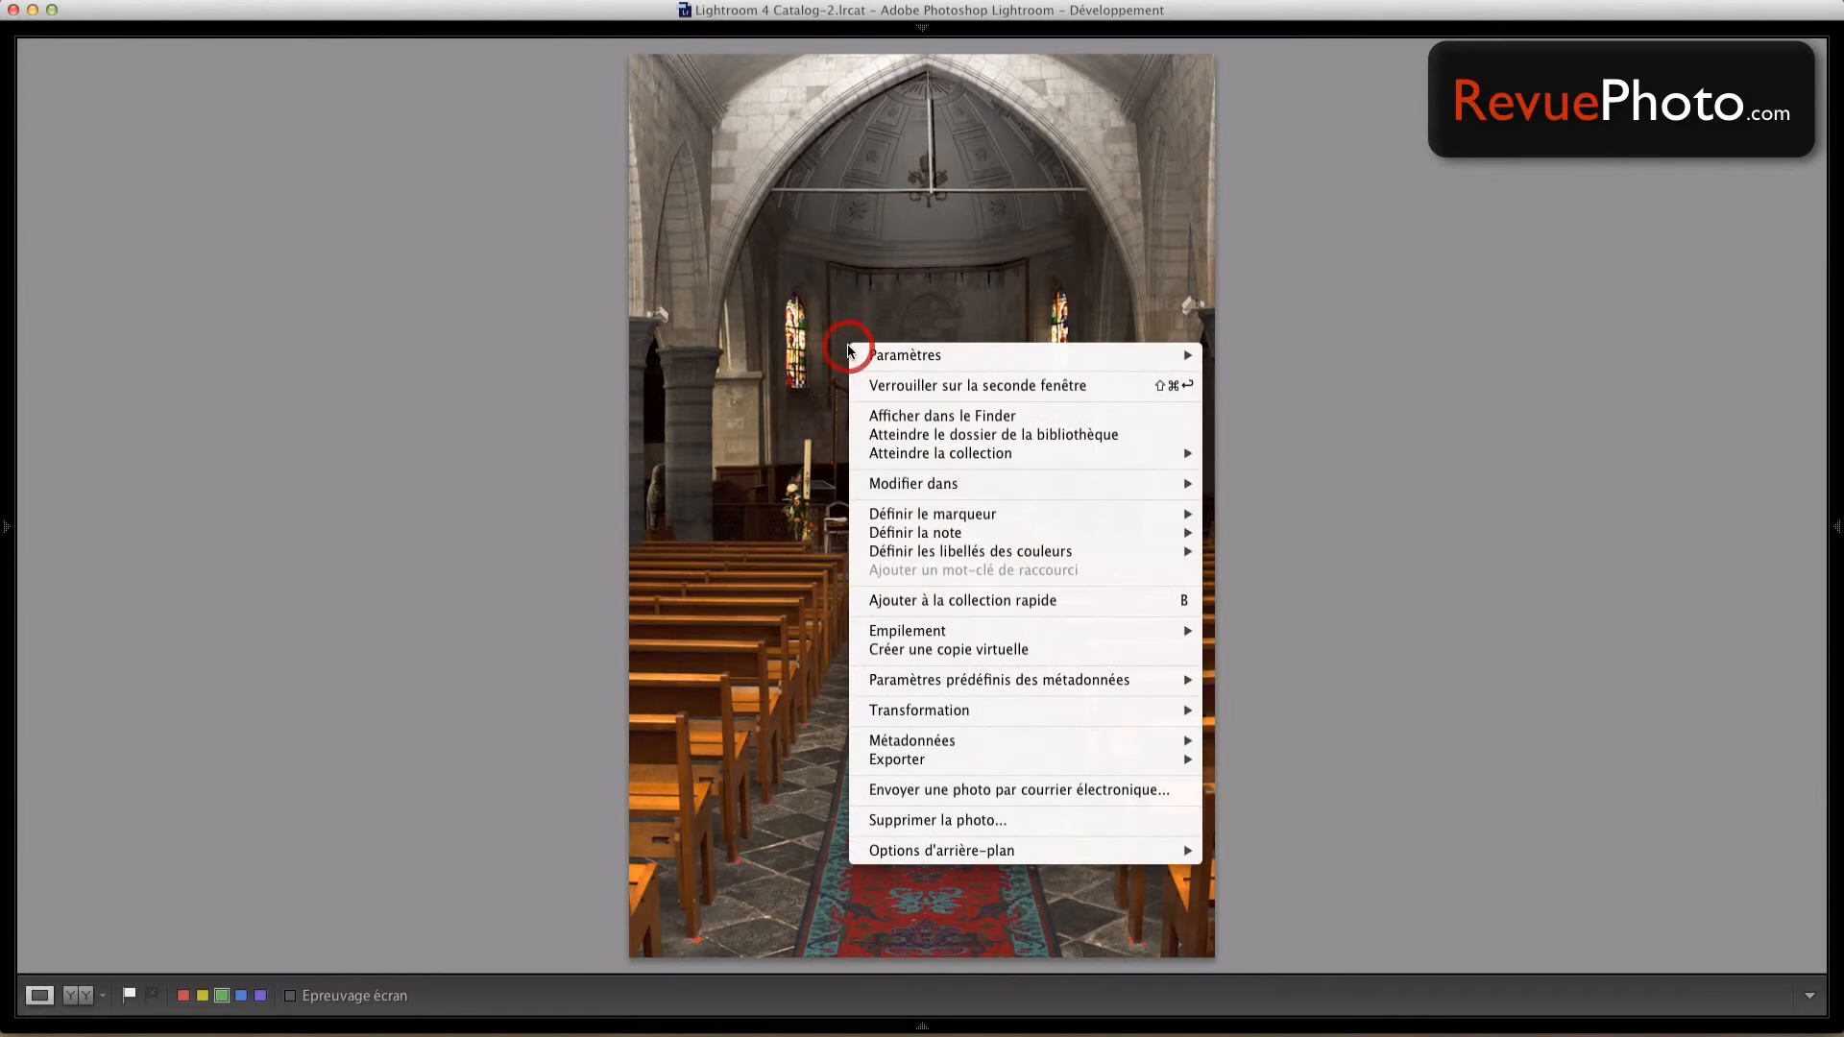
click(592, 281)
mouse_move(750, 1023)
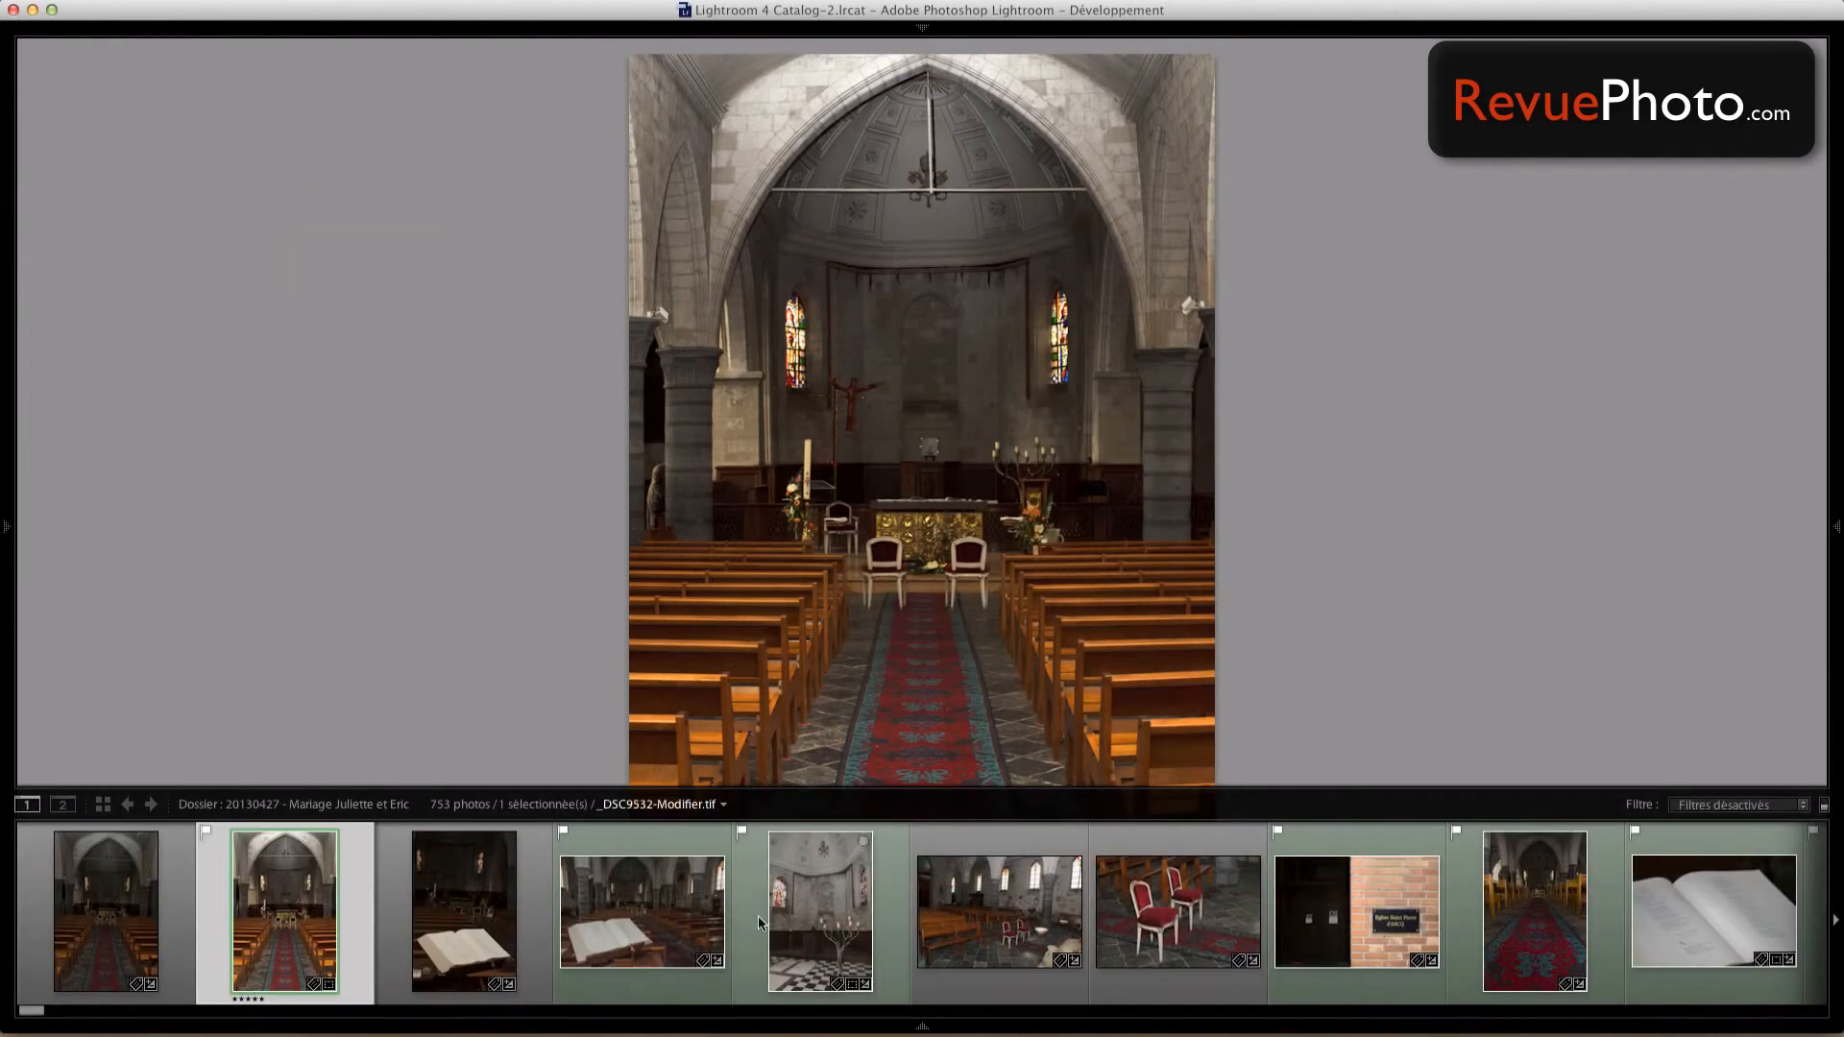
scroll(758, 924, right, 5)
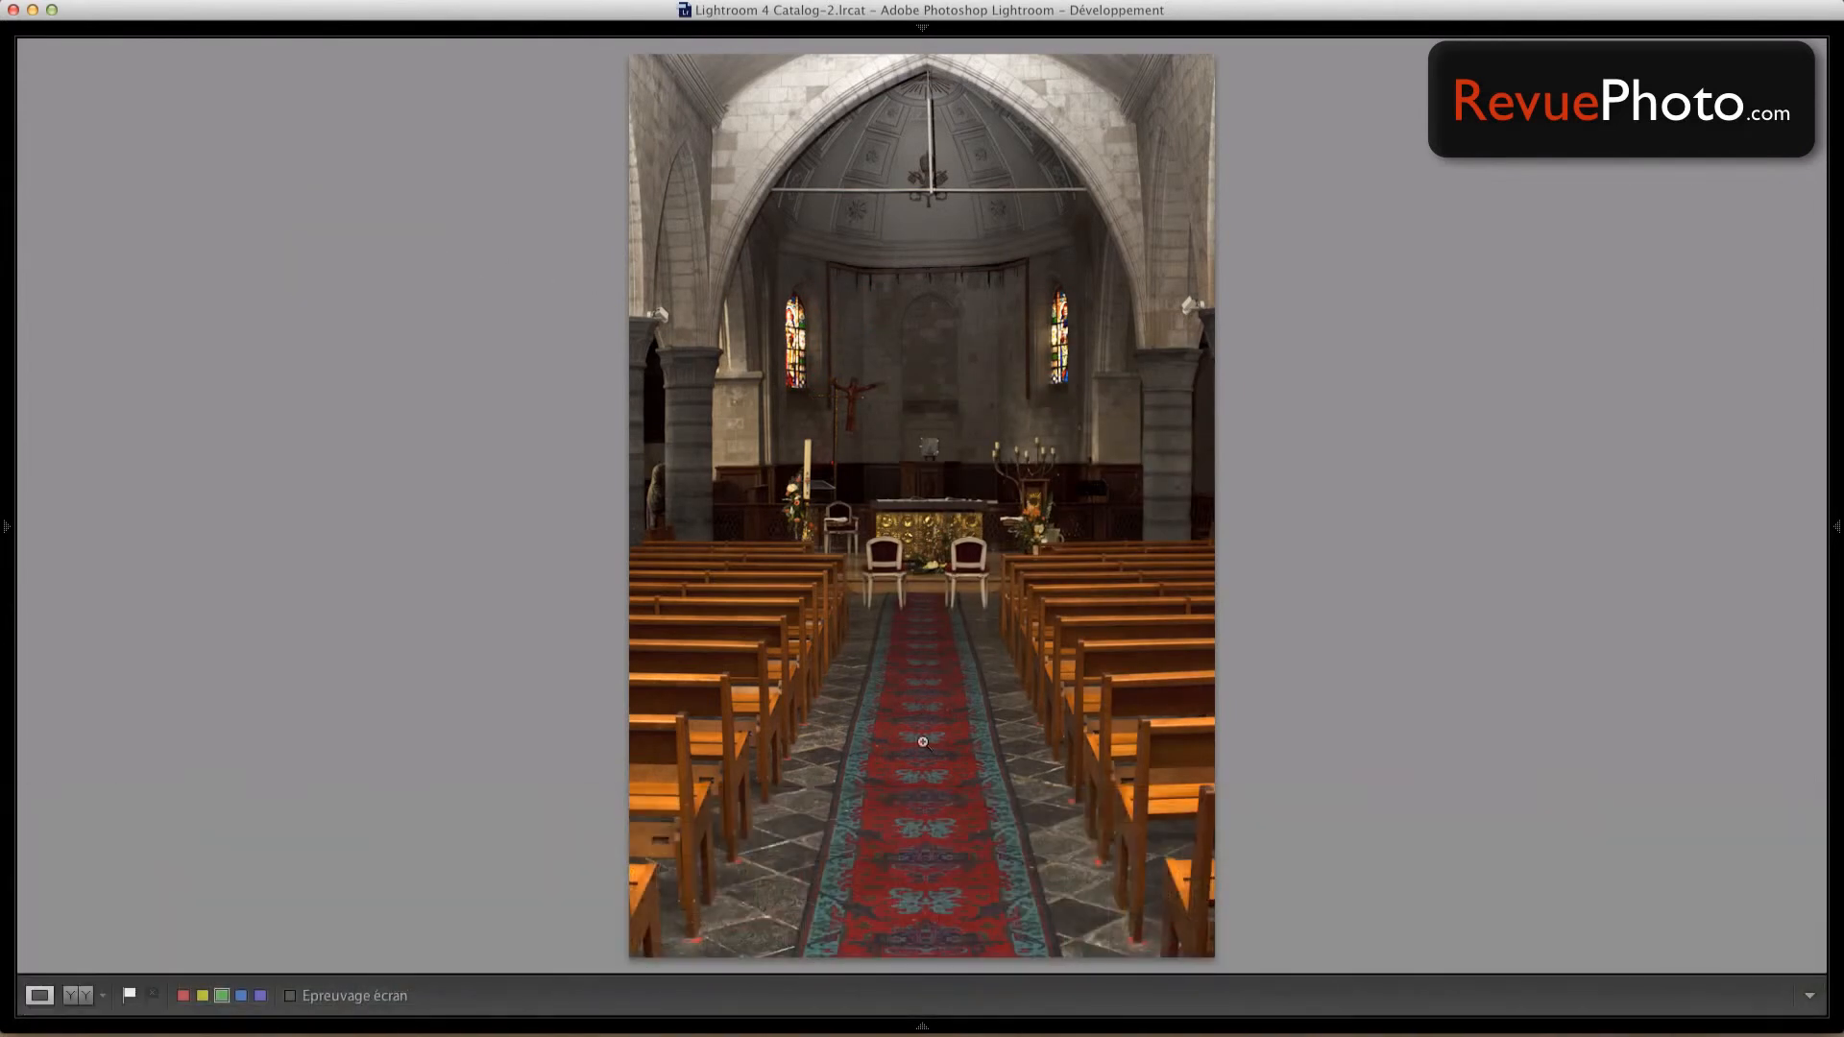
- Export the church photo using the user preset "sign2 - 1000x900 avec signature noire"
right_click(859, 329)
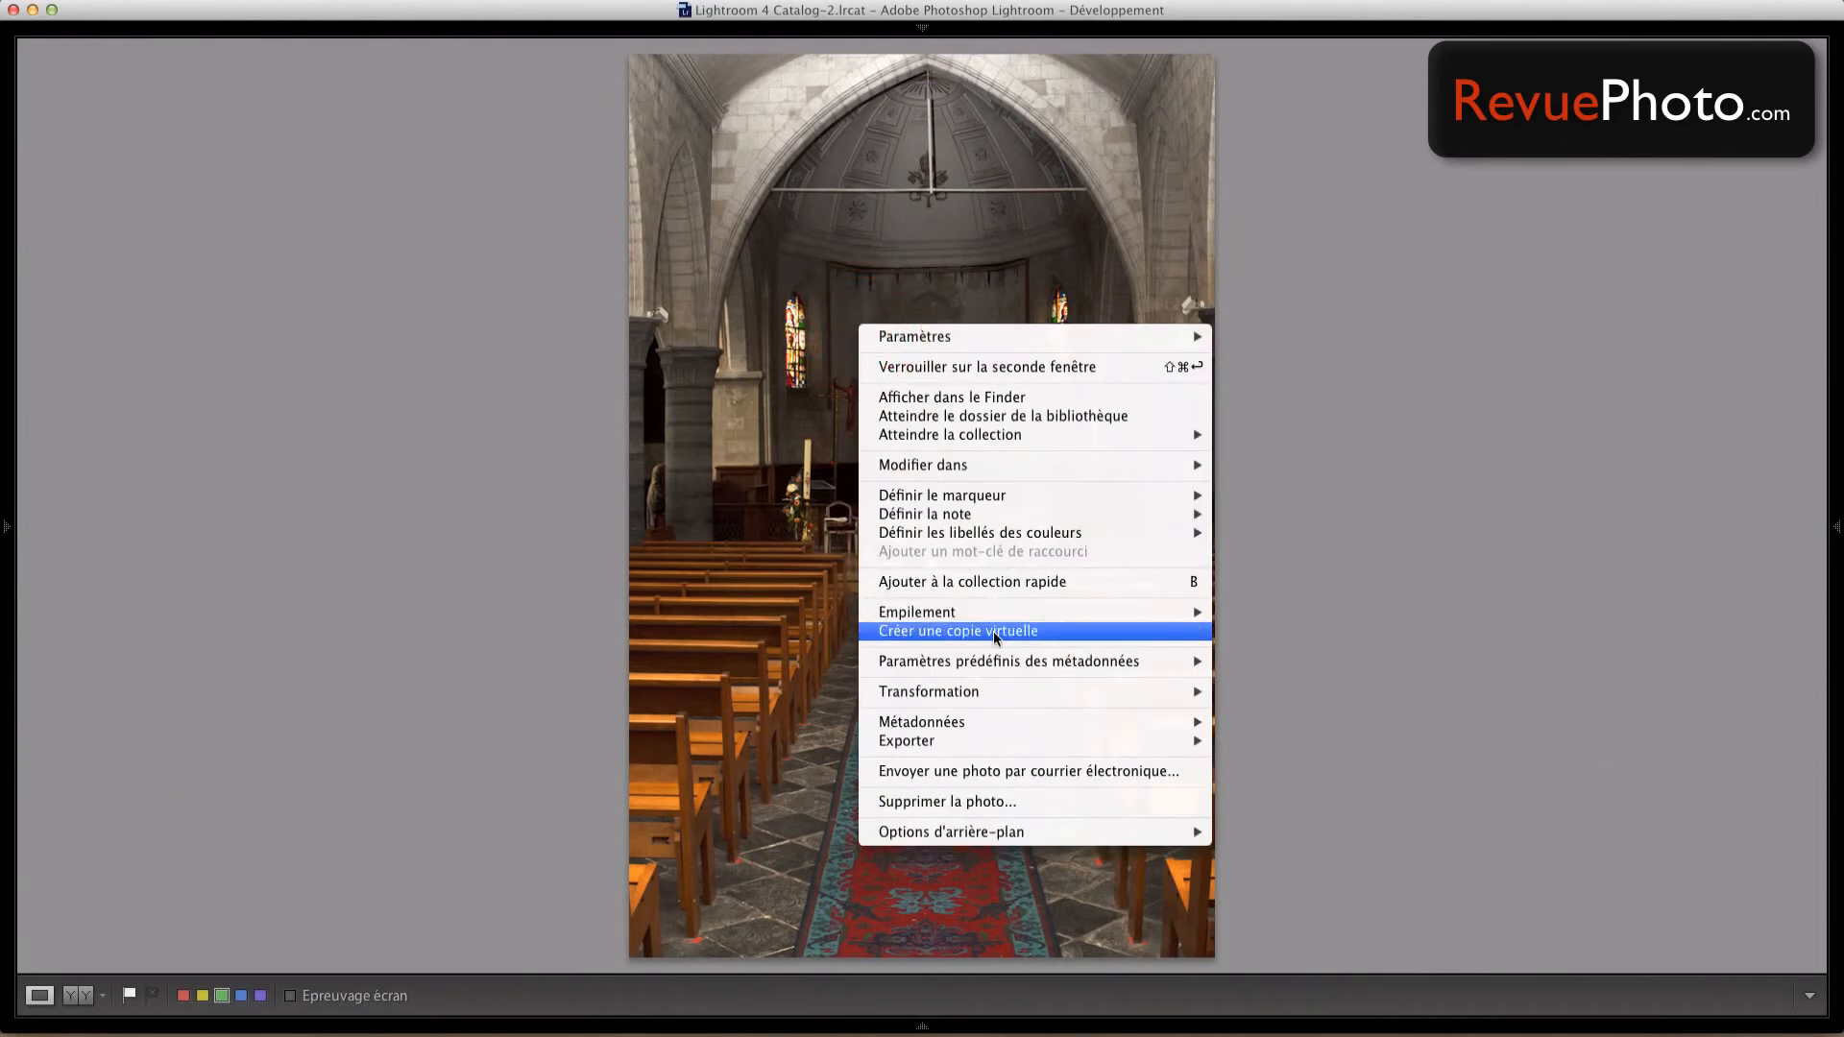
mouse_move(972, 743)
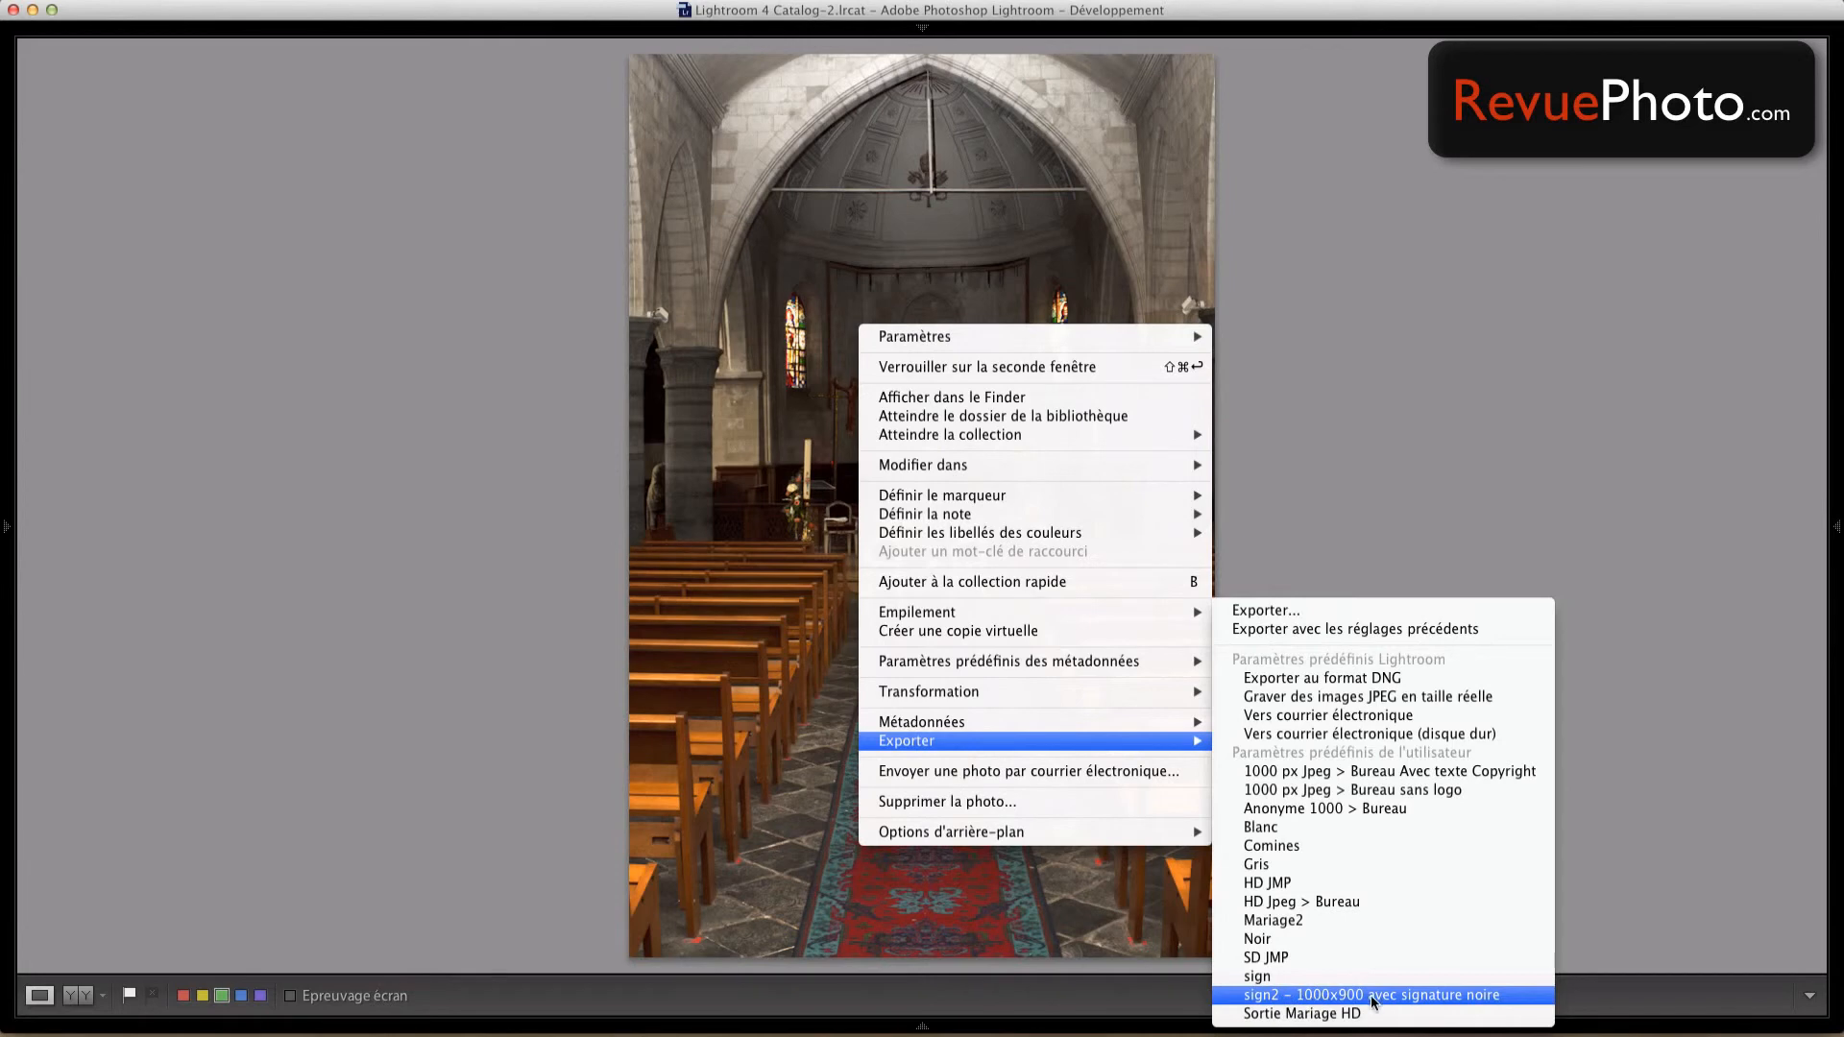
click(1472, 995)
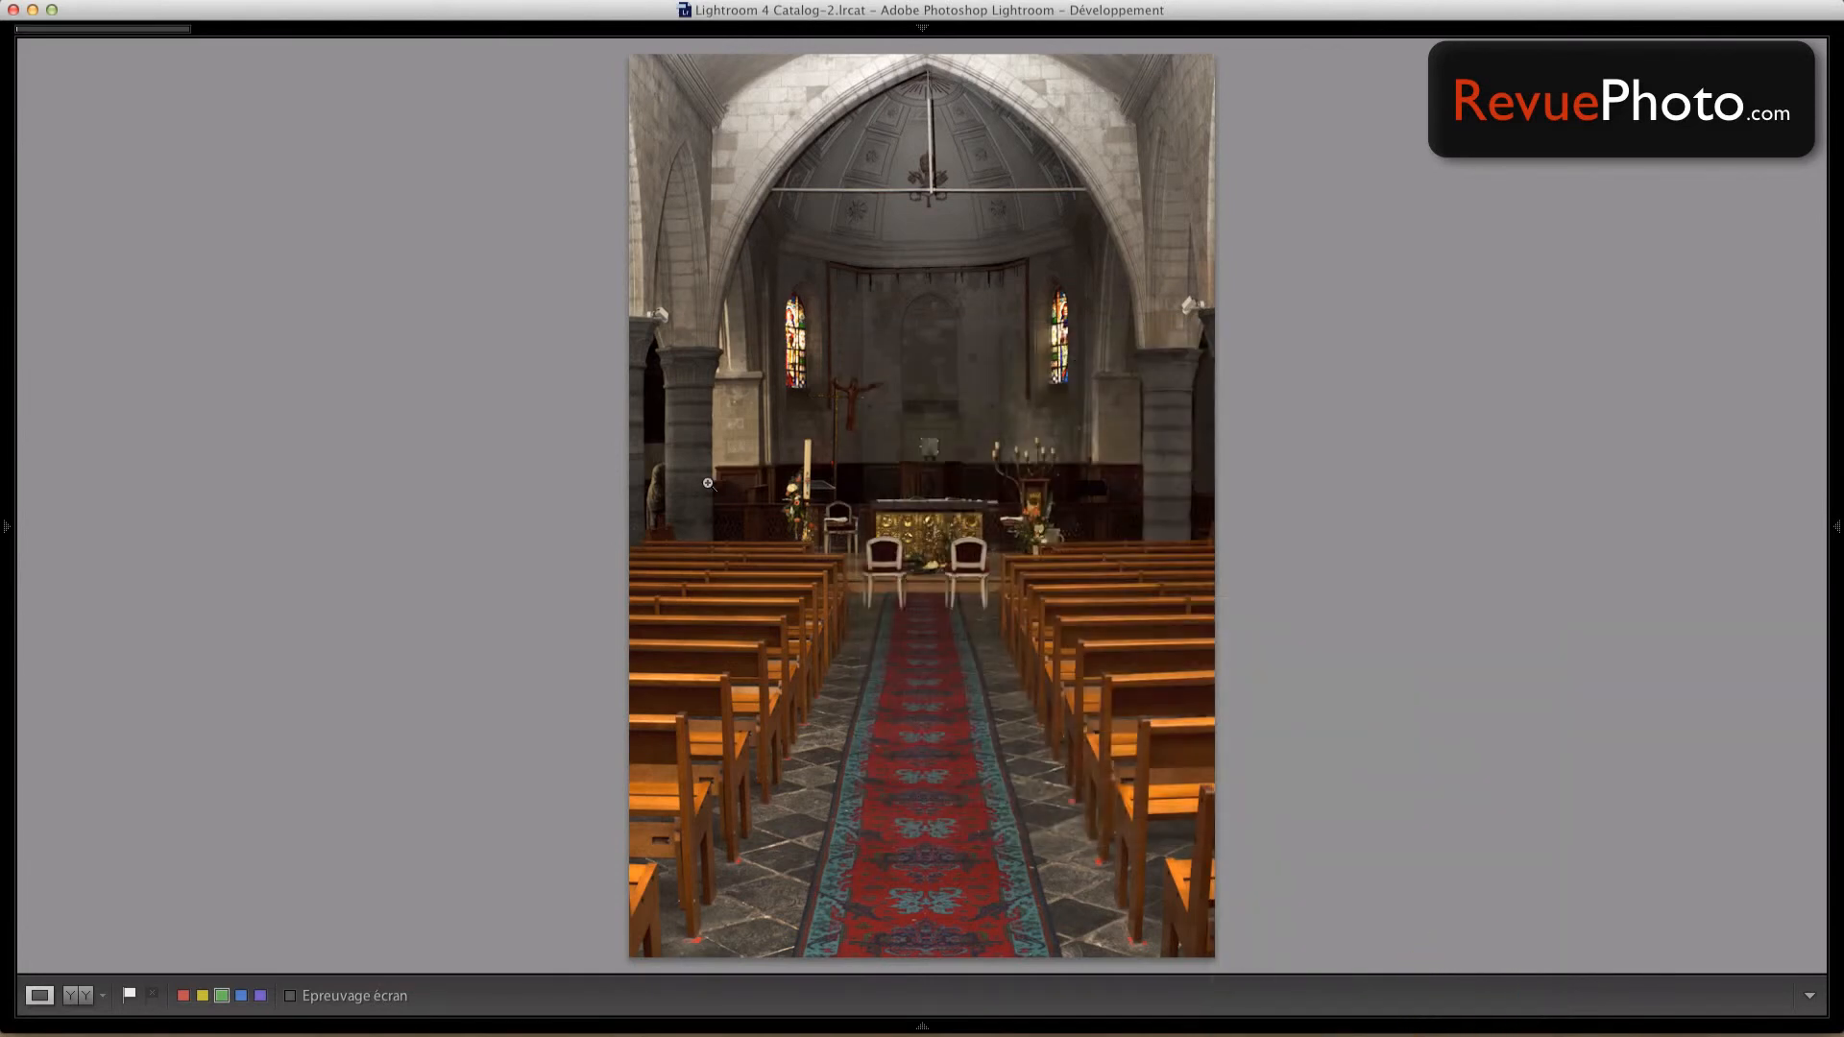
mouse_move(165, 33)
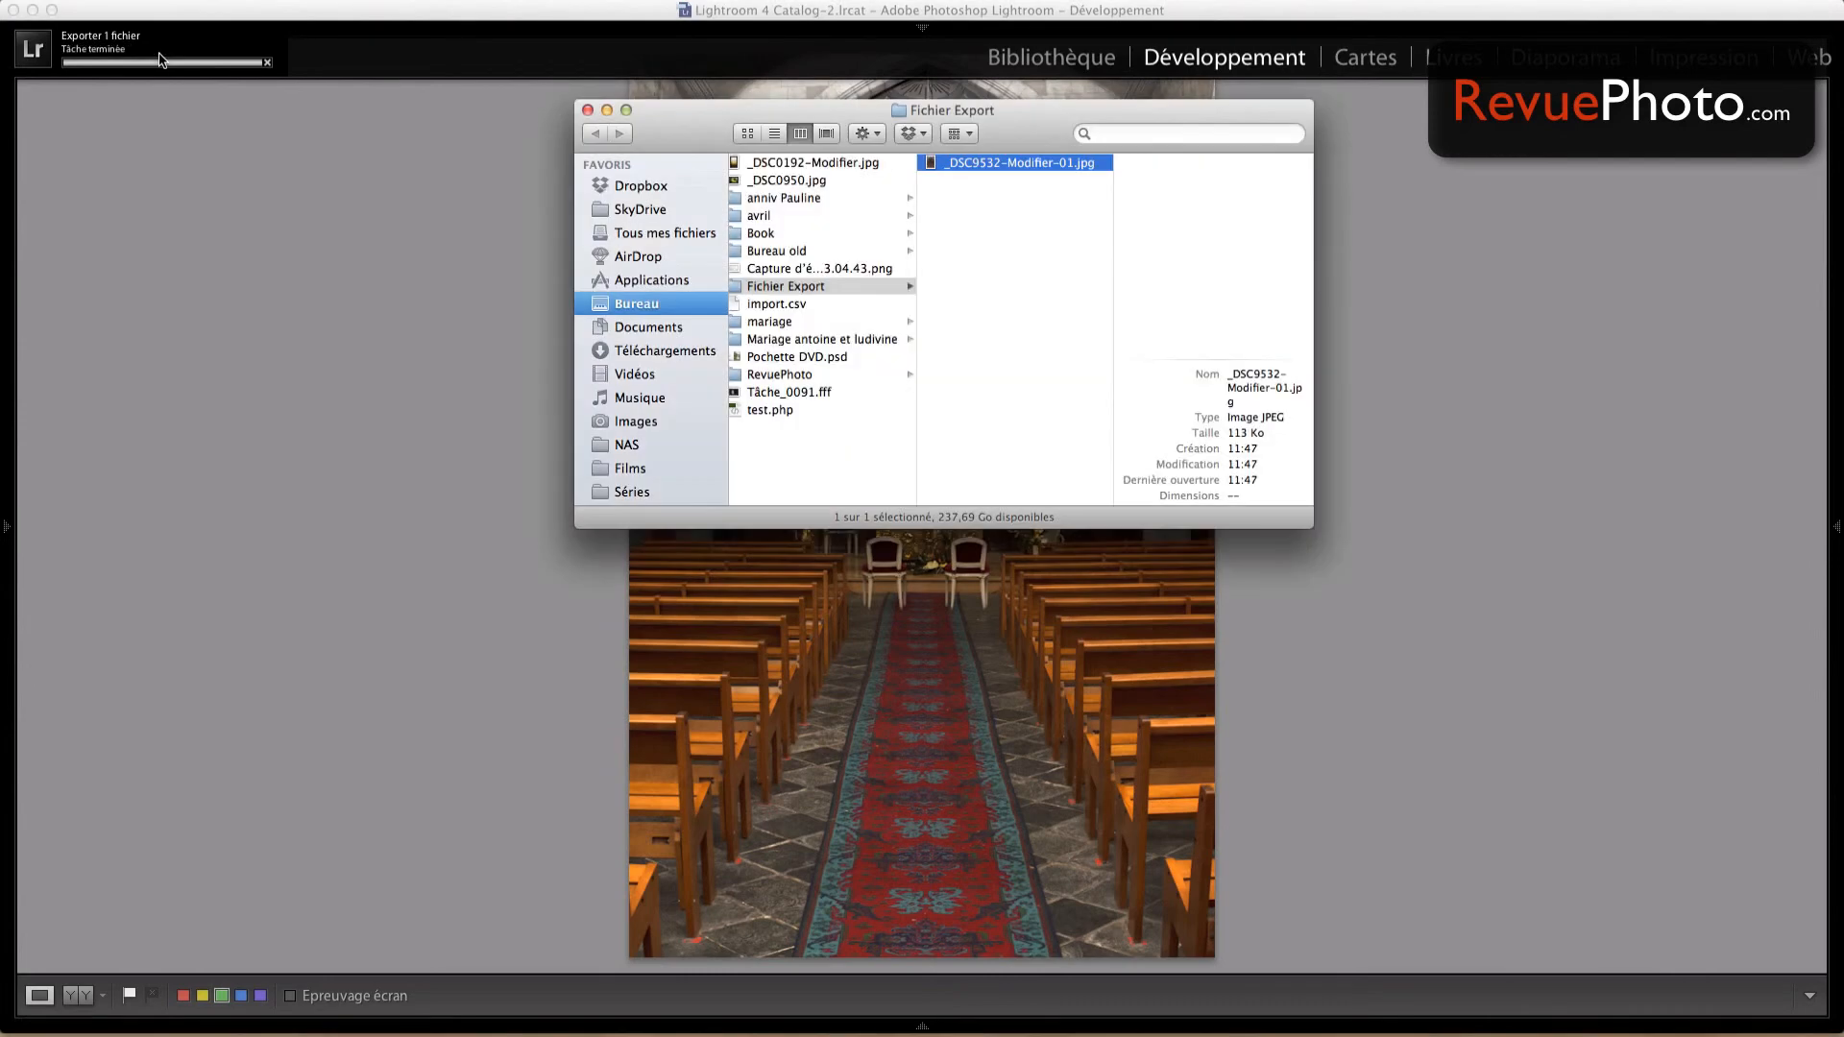
- Move and enlarge the Finder window and preview the exported _DSC9532-Modifier-01.jpg in the Fichier Export folder
drag(991, 113, 530, 77)
drag(845, 494, 1080, 689)
click(541, 240)
click(543, 130)
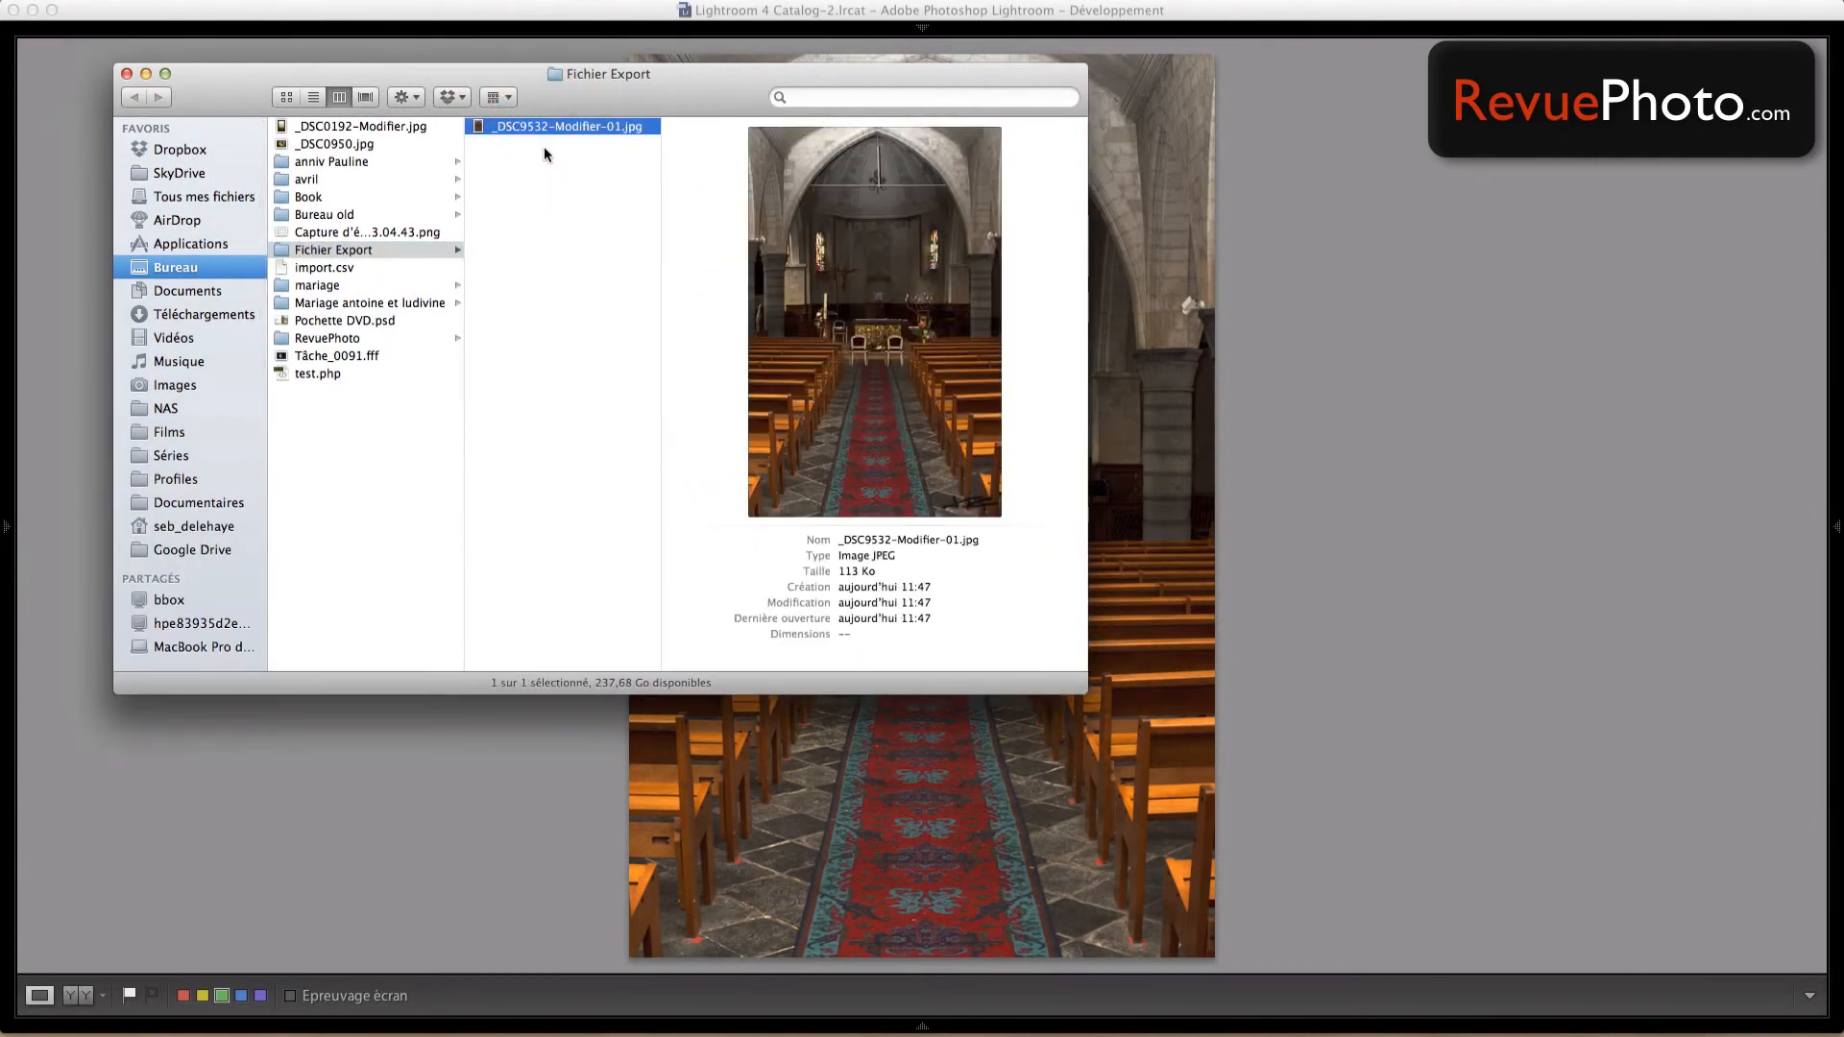
key(space)
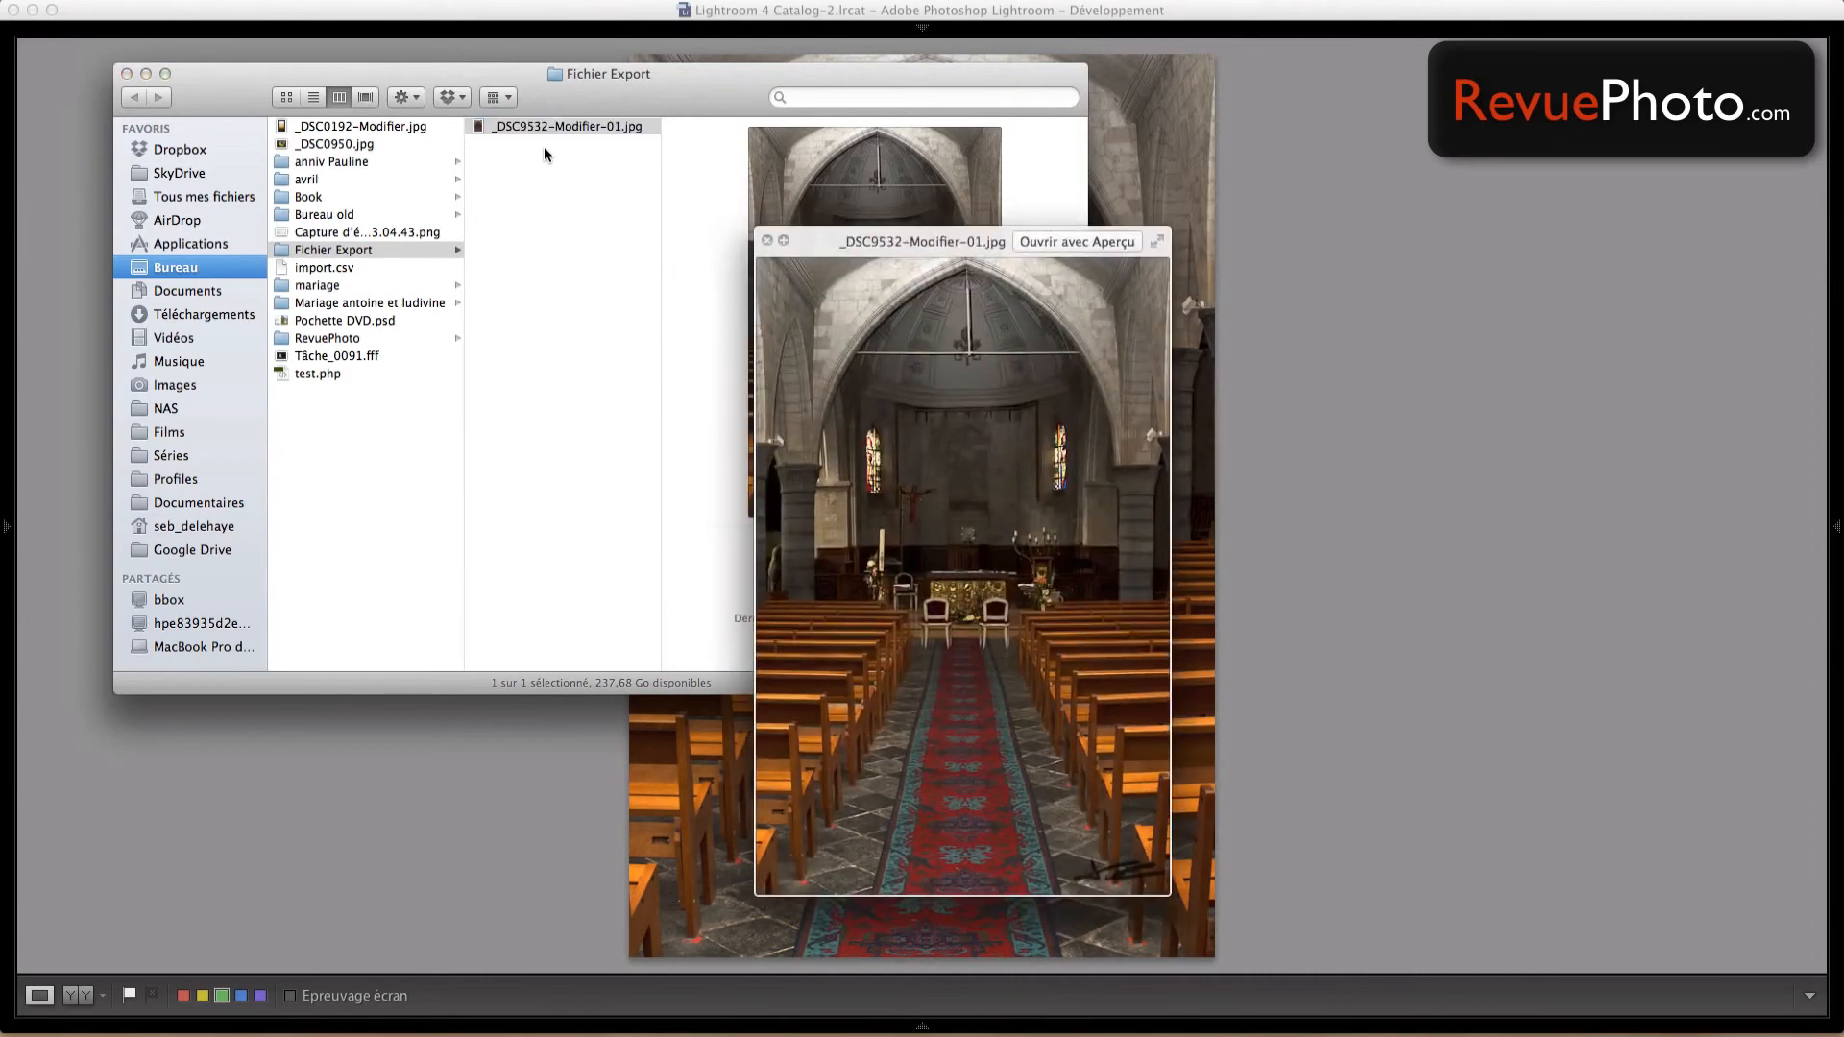